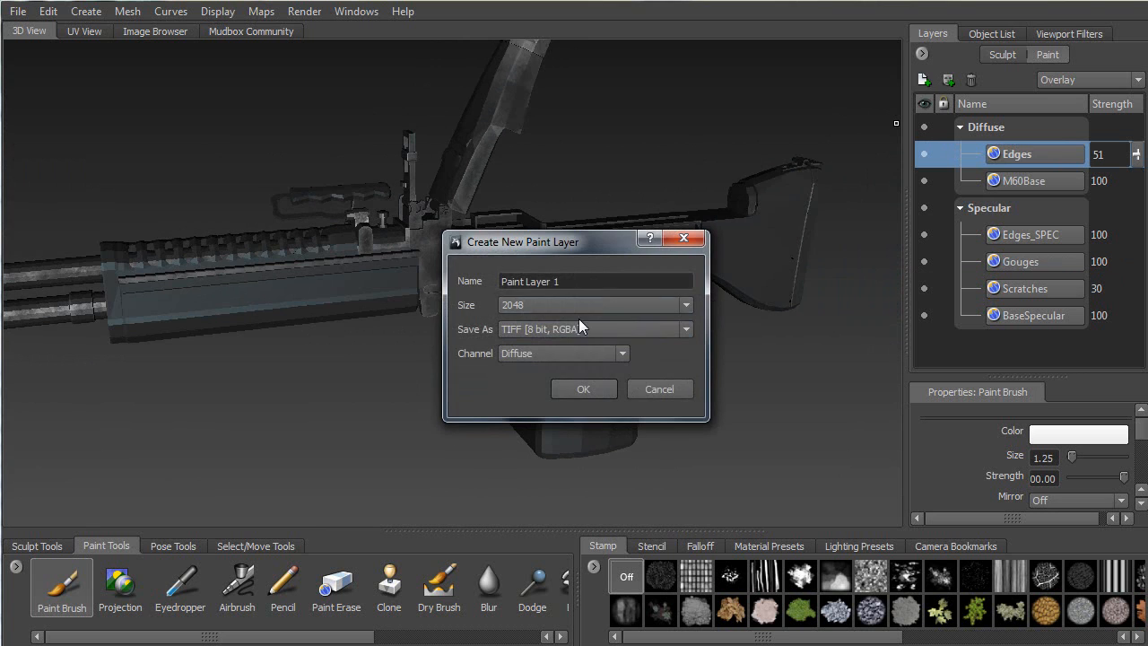
Create a paint layer named 'Dirt' saved as Targa (8 bit, RGBA) in the Diffuse channel
{"action": "left_click_drag", "start_coordinate": [576, 281], "coordinate": [439, 277]}
{"action": "type", "text": "Di"}
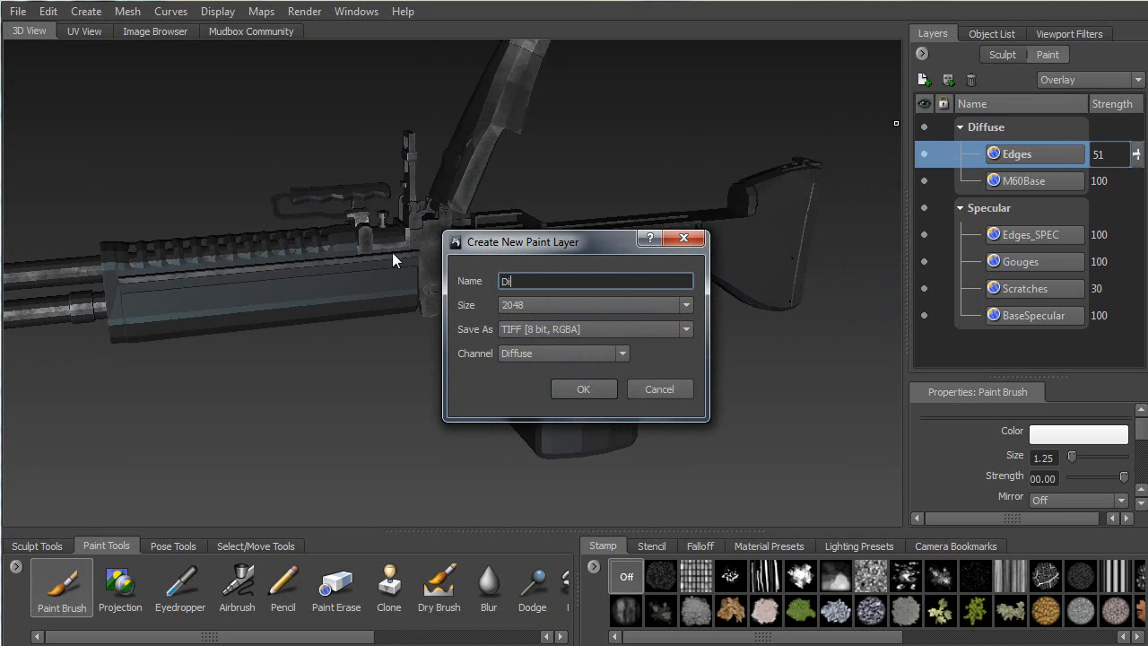
{"action": "type", "text": "rt"}
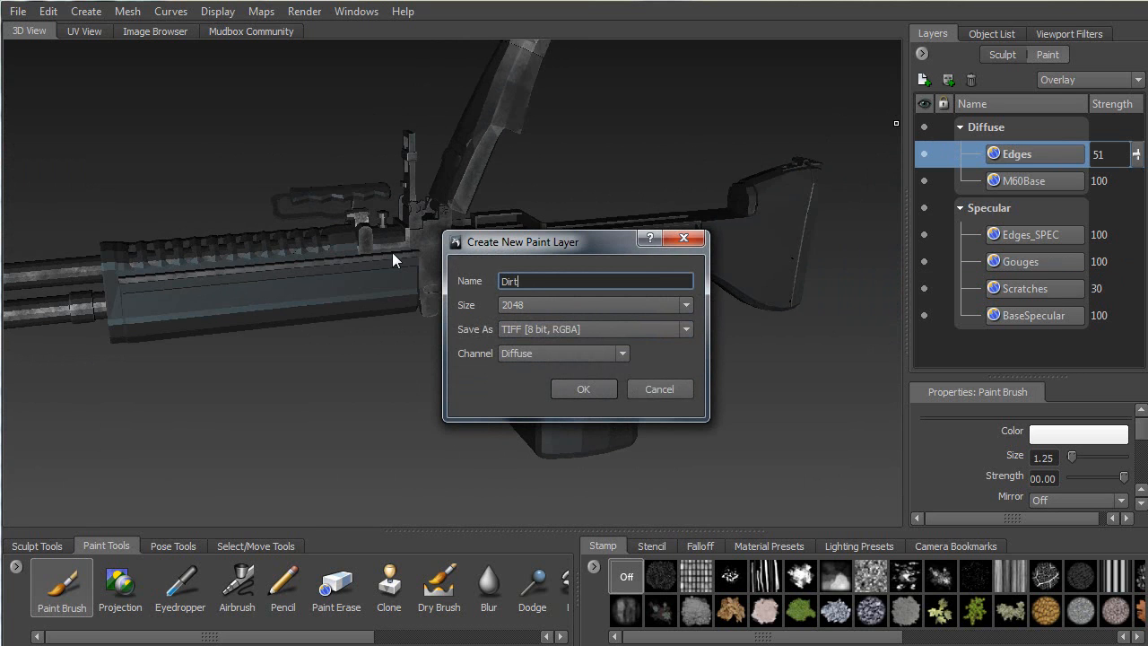
{"action": "left_click", "coordinate": [567, 328]}
{"action": "left_click", "coordinate": [538, 403]}
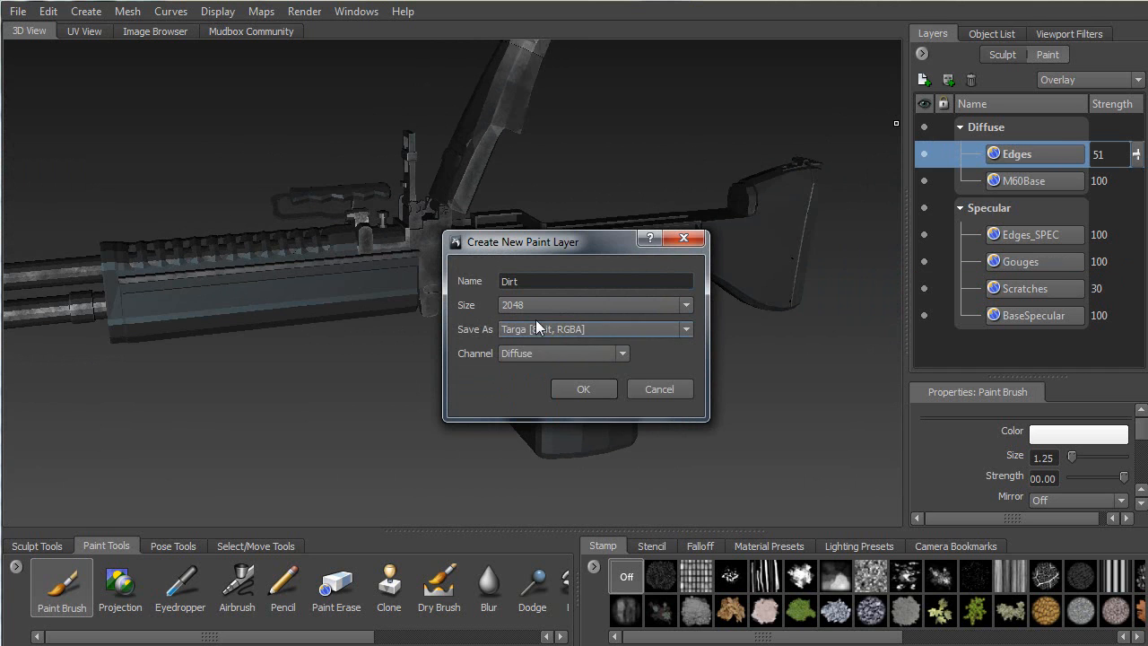
{"action": "left_click", "coordinate": [577, 388]}
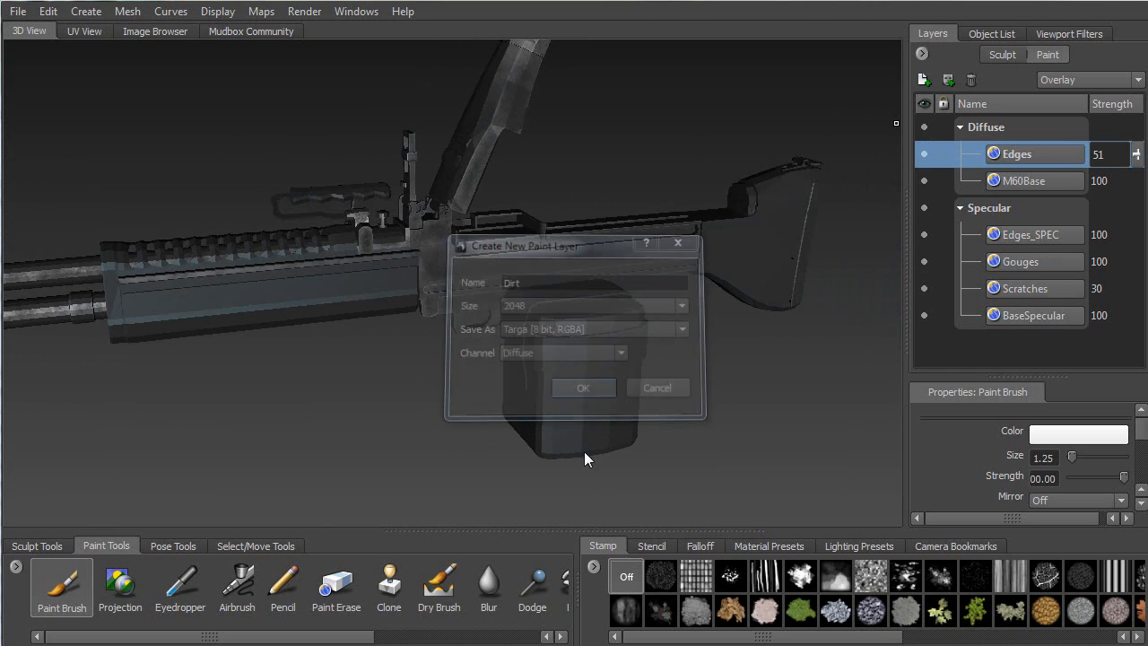
Select the ammunition box faces with an enlarged Faces brush, hide them, and return to Paint Tools
{"action": "left_click", "coordinate": [257, 544]}
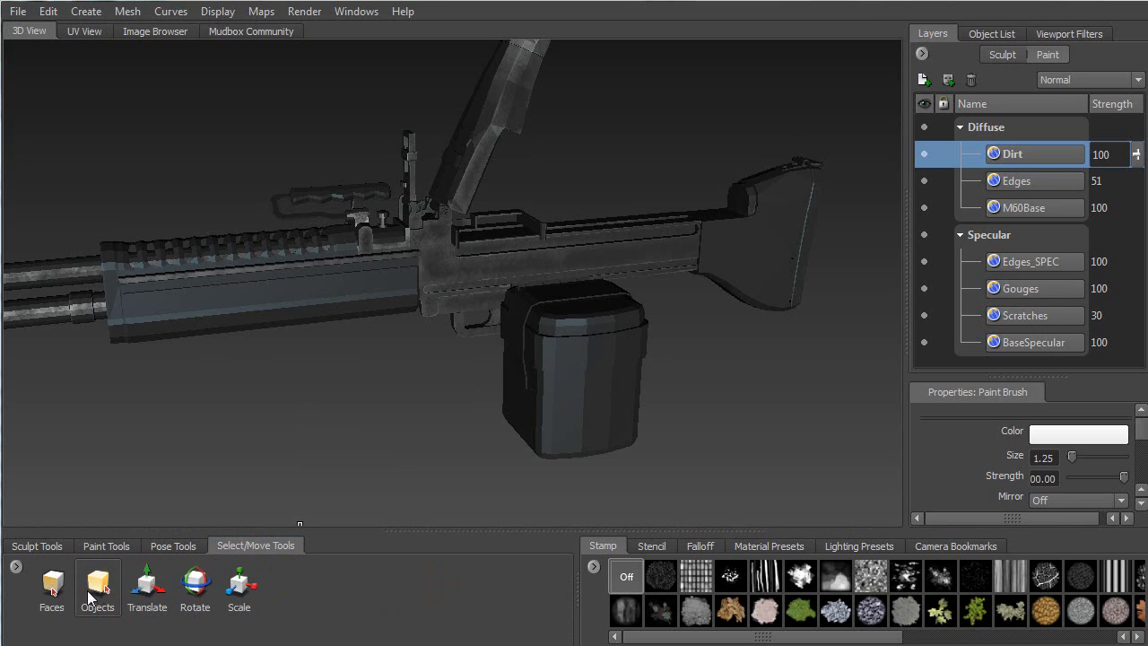
{"action": "left_click", "coordinate": [103, 588]}
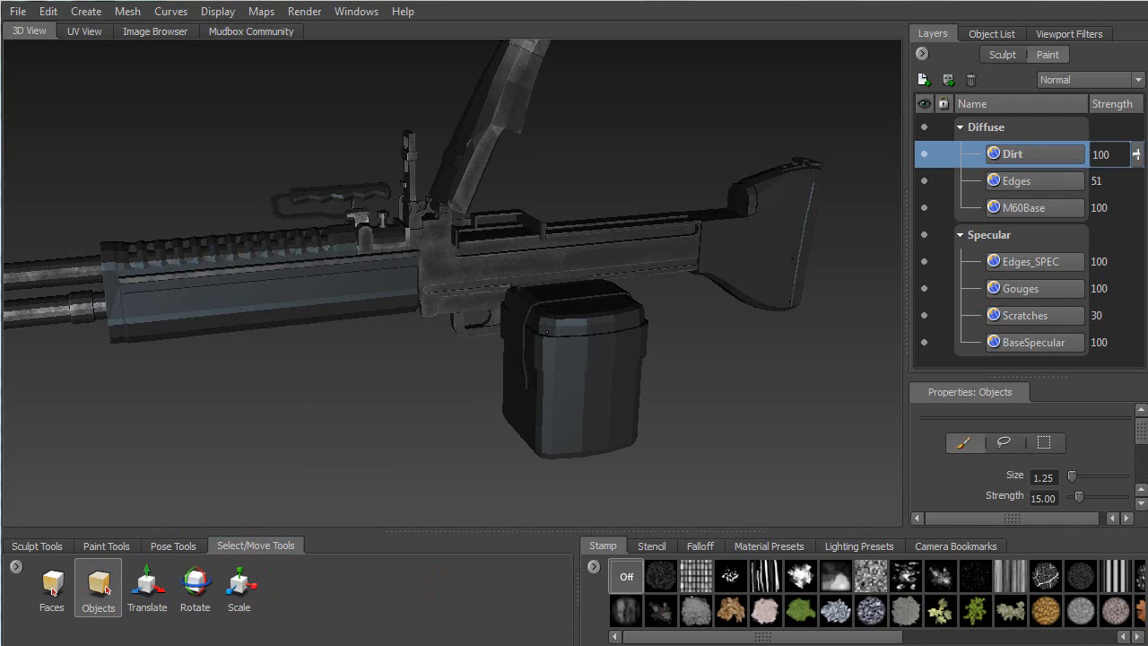
{"action": "left_click", "coordinate": [531, 370]}
{"action": "left_click", "coordinate": [397, 420]}
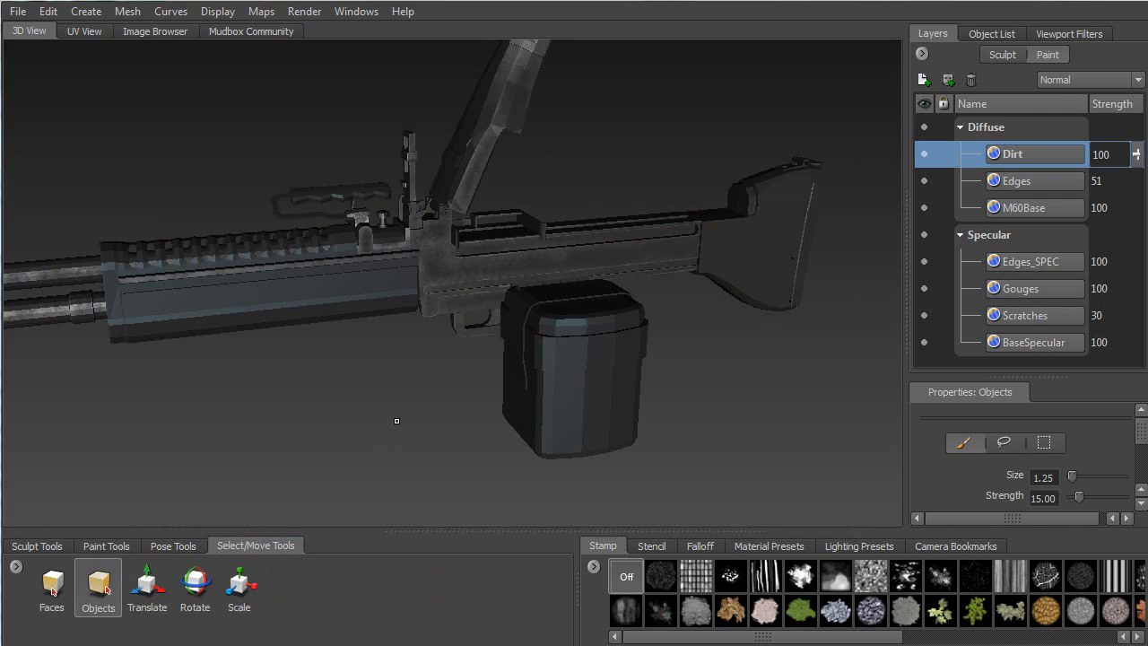
{"action": "left_click", "coordinate": [52, 584]}
{"action": "key", "text": "b"}
{"action": "mouse_move", "coordinate": [580, 358]}
{"action": "left_mouse_down"}
{"action": "mouse_move", "coordinate": [621, 357]}
{"action": "mouse_move", "coordinate": [548, 351]}
{"action": "mouse_move", "coordinate": [529, 325]}
{"action": "left_mouse_up"}
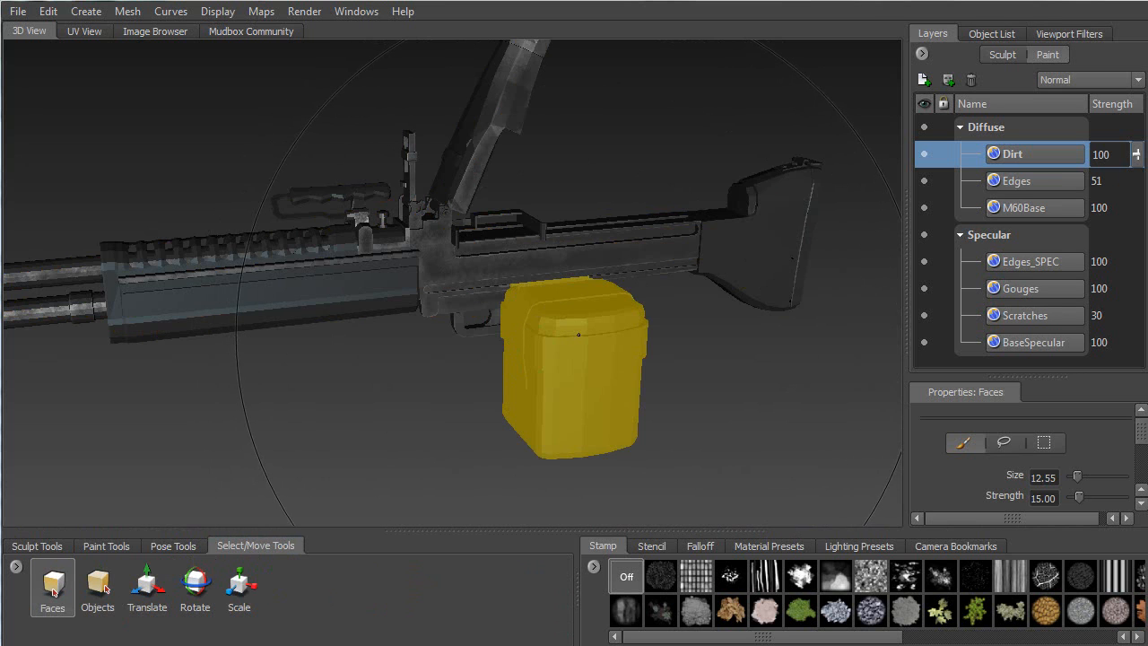
{"action": "key", "text": "Delete"}
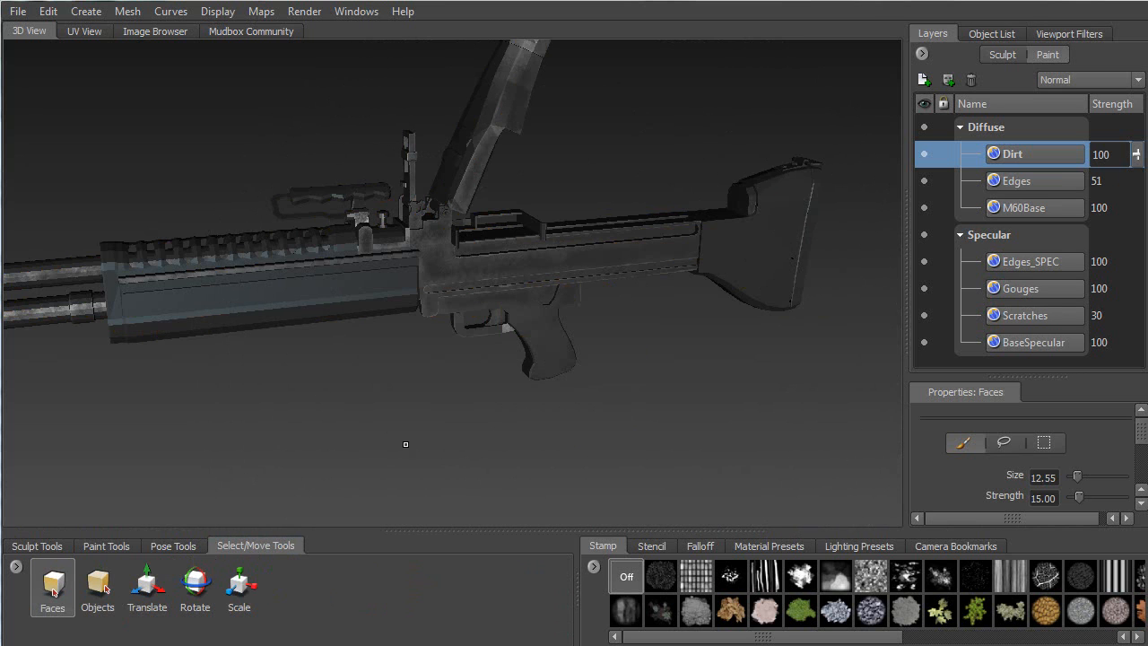
{"action": "left_click", "coordinate": [101, 546]}
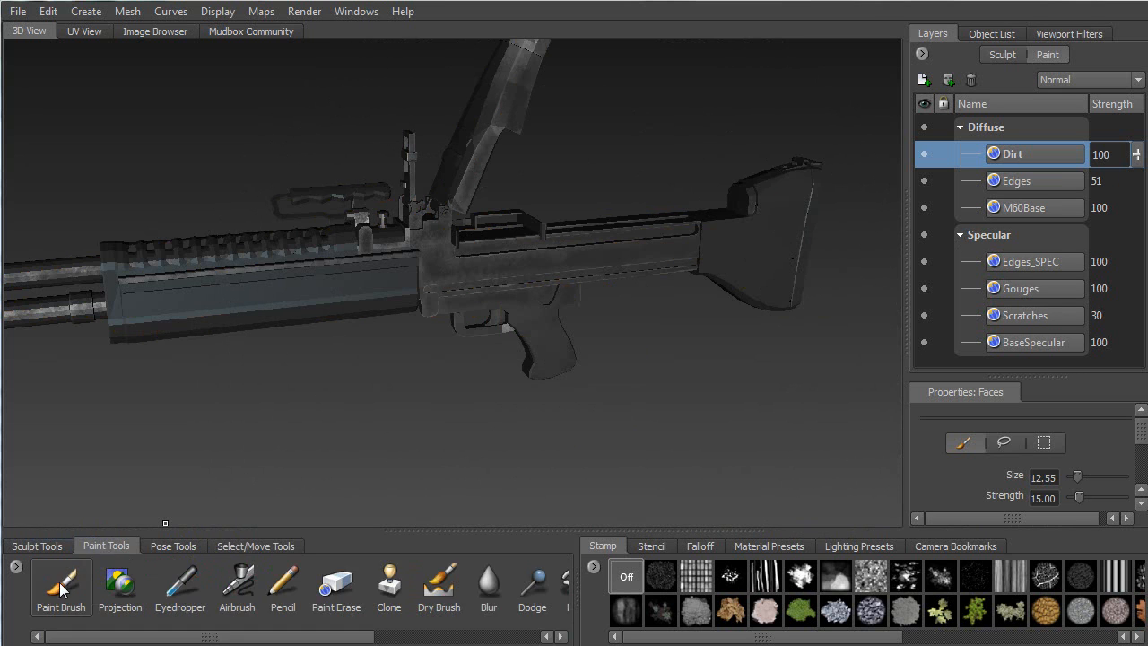
Set the Paint Brush colour to a muted greyish brown from the orange hue range
{"action": "mouse_move", "coordinate": [461, 333]}
{"action": "left_mouse_down", "text": "alt"}
{"action": "mouse_move", "coordinate": [548, 291]}
{"action": "mouse_move", "coordinate": [401, 264]}
{"action": "left_mouse_up", "text": "alt"}
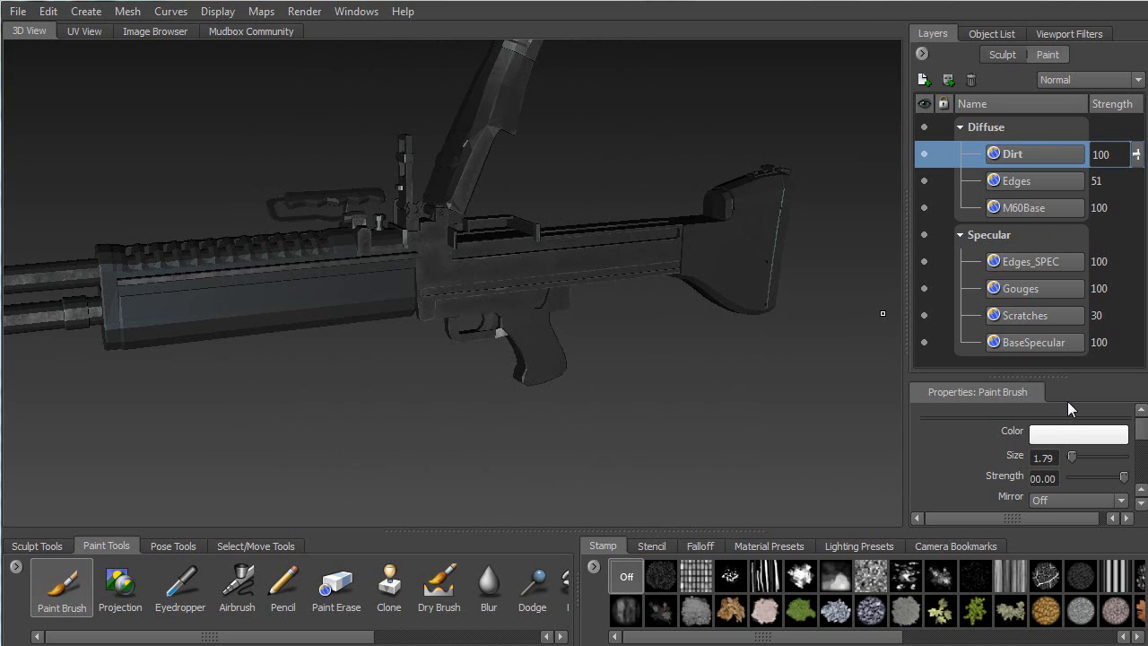
{"action": "left_click", "coordinate": [1053, 434]}
{"action": "left_click_drag", "start_coordinate": [88, 1], "coordinate": [753, 105]}
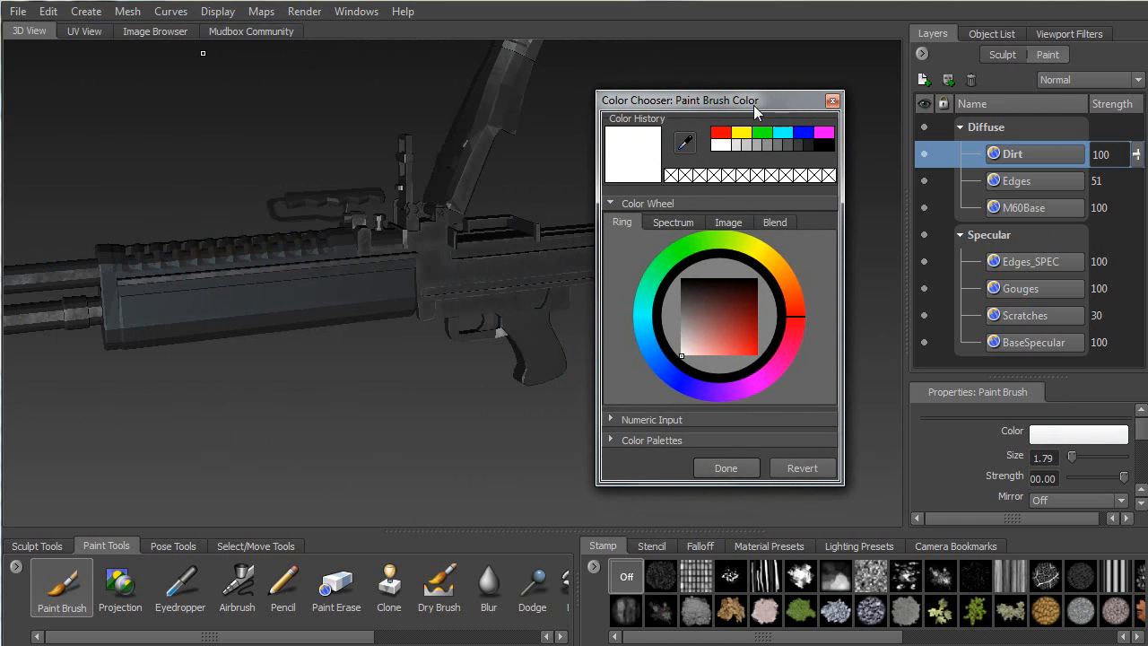
{"action": "left_click", "coordinate": [785, 285]}
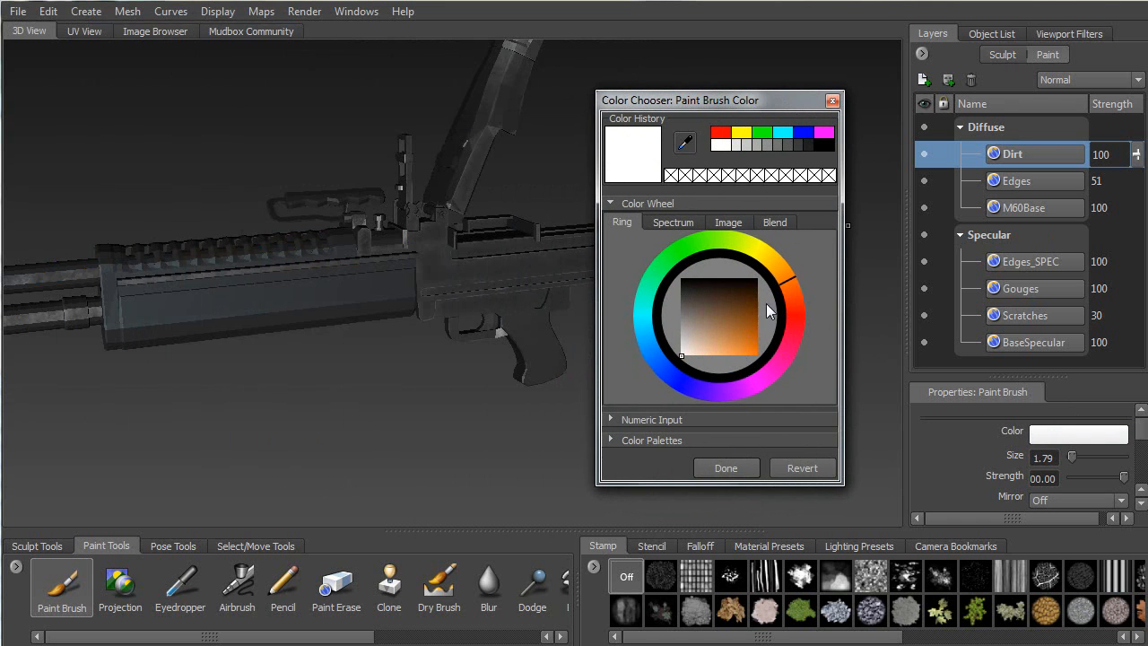
{"action": "mouse_move", "coordinate": [703, 309]}
{"action": "left_mouse_down"}
{"action": "mouse_move", "coordinate": [715, 323]}
{"action": "mouse_move", "coordinate": [701, 327]}
{"action": "mouse_move", "coordinate": [707, 305]}
{"action": "mouse_move", "coordinate": [693, 322]}
{"action": "mouse_move", "coordinate": [706, 317]}
{"action": "left_mouse_up"}
{"action": "left_click_drag", "start_coordinate": [677, 100], "coordinate": [654, 101]}
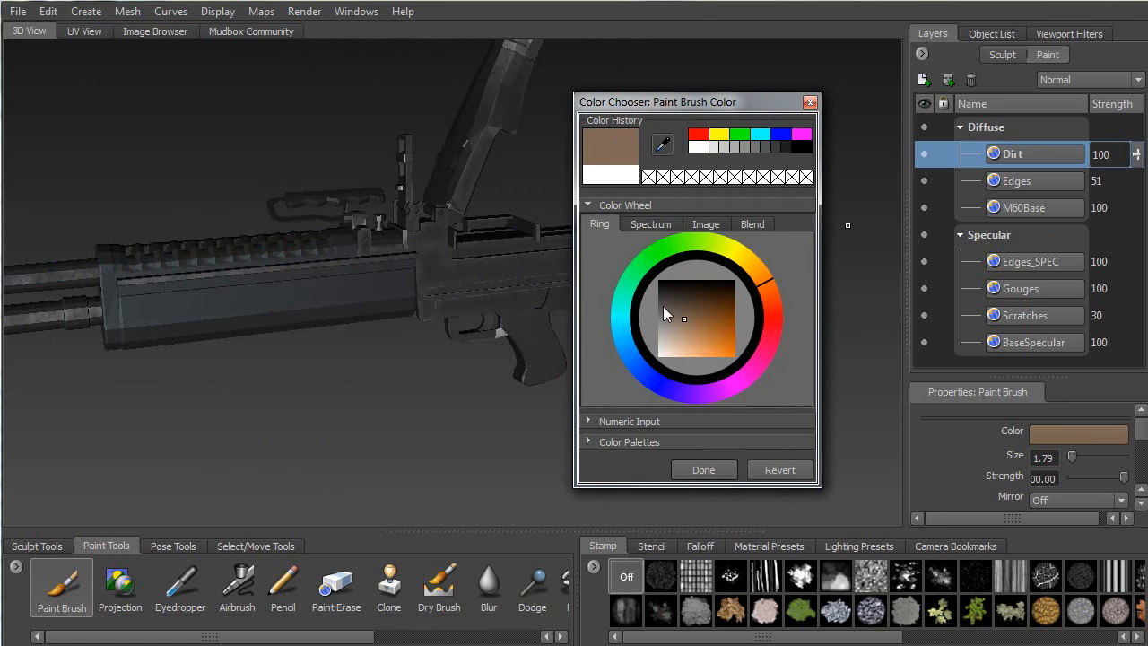
{"action": "left_click_drag", "start_coordinate": [683, 314], "coordinate": [676, 320]}
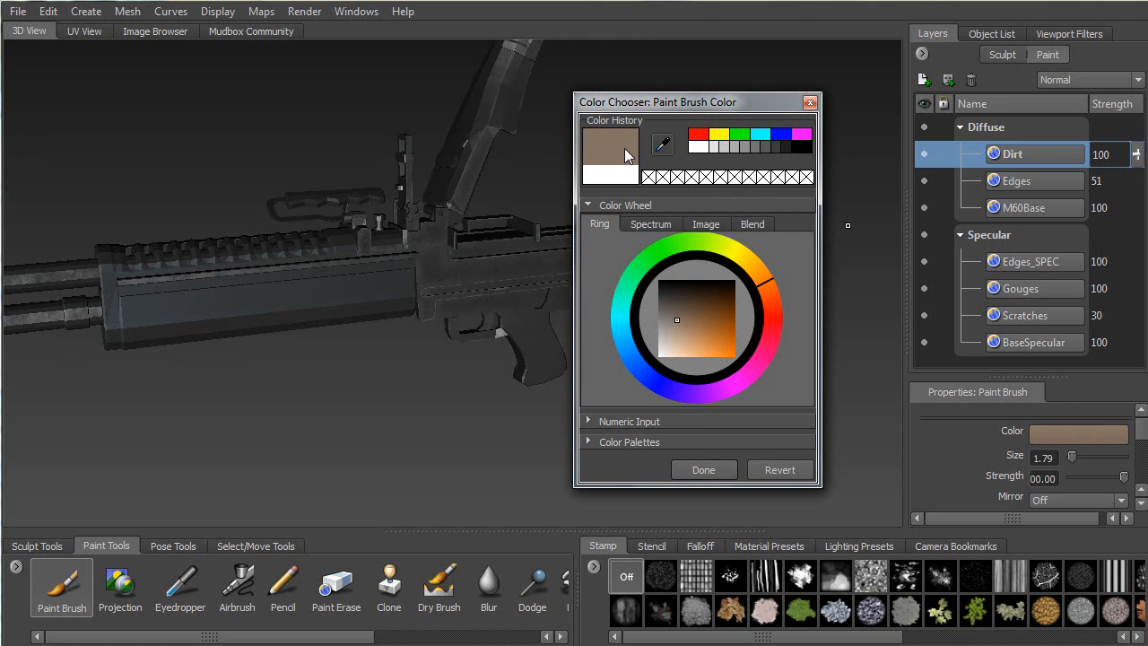
{"action": "left_click", "coordinate": [703, 470]}
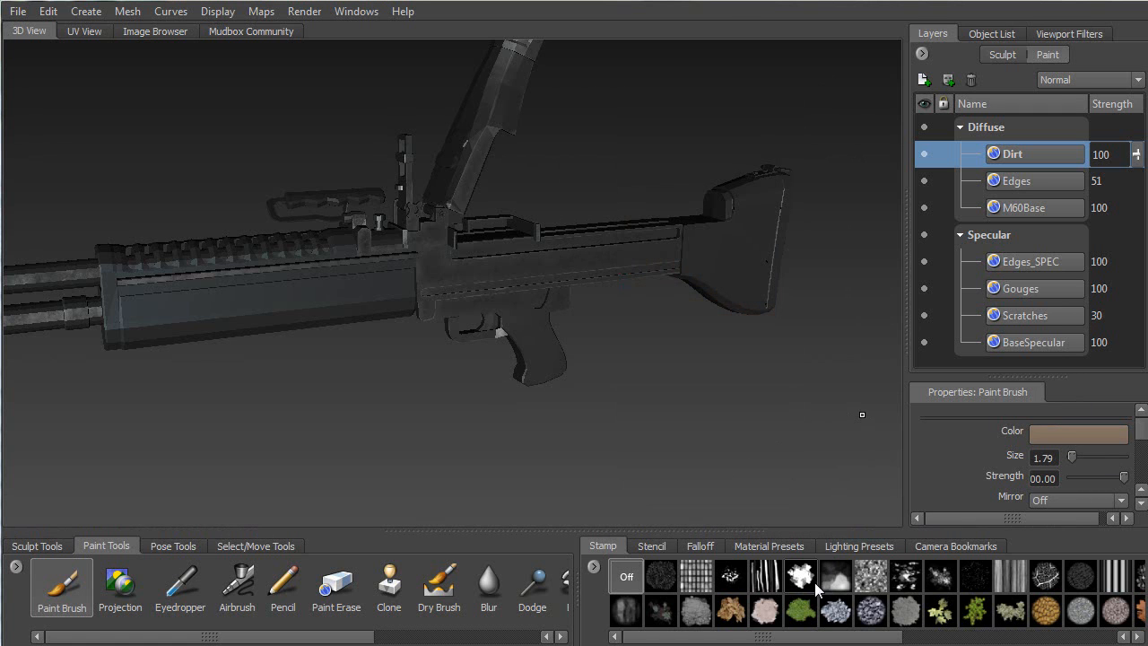
Choose a splotchy grime stamp from the Stamp tray for the Paint Brush
{"action": "left_click", "coordinate": [904, 581]}
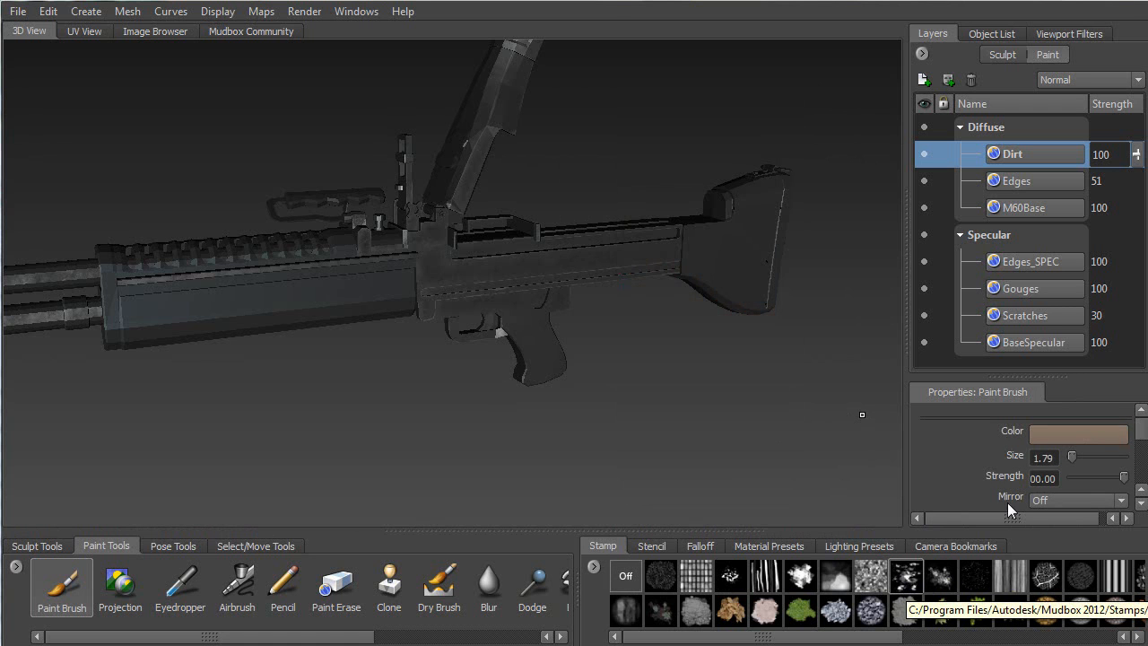
{"action": "left_click_drag", "start_coordinate": [1140, 429], "coordinate": [1139, 450]}
{"action": "scroll", "coordinate": [1029, 462], "scroll_direction": "up", "scroll_amount": 1}
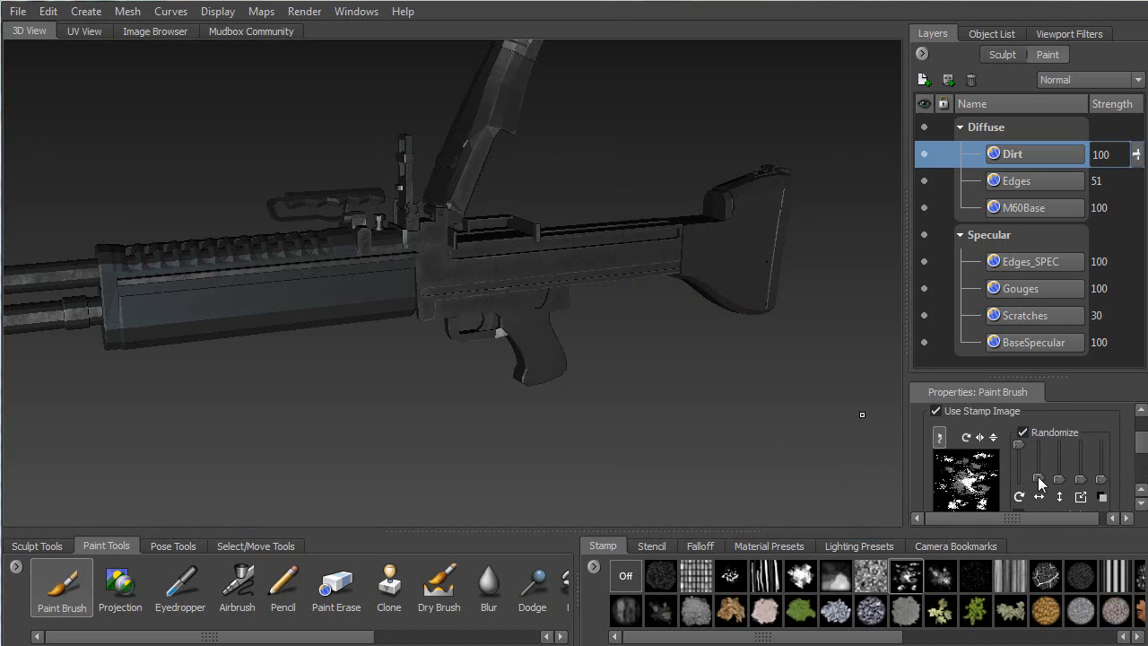
{"action": "scroll", "coordinate": [1031, 475], "scroll_direction": "down", "scroll_amount": 5}
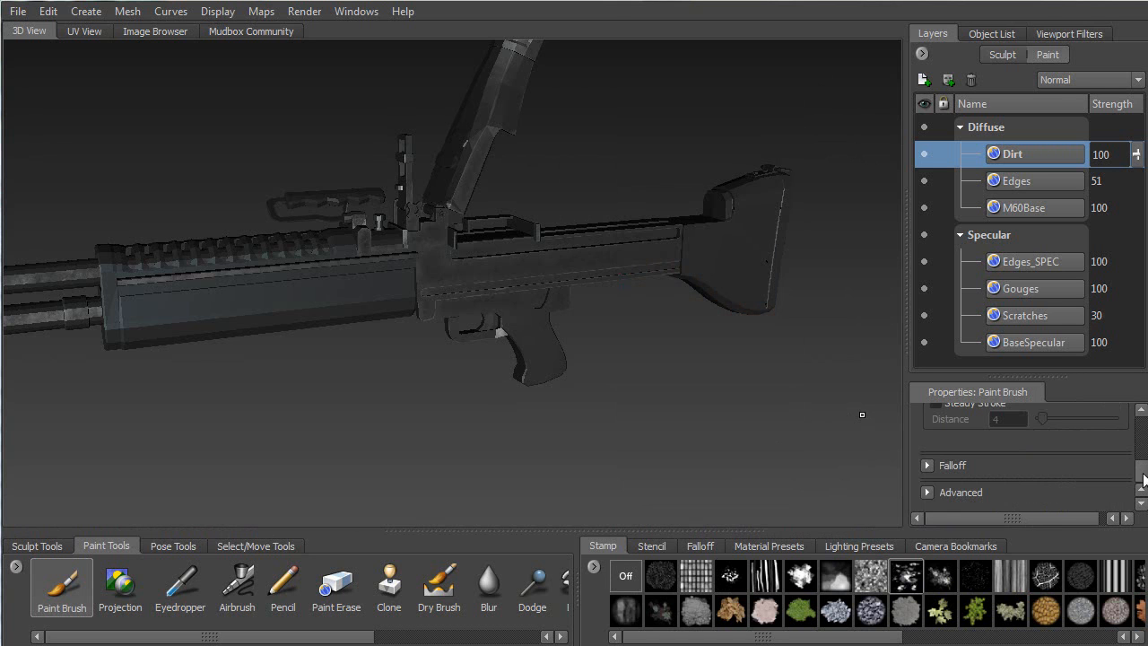
Raise the Paint Brush stamp spacing distance to 43
{"action": "mouse_move", "coordinate": [1144, 465]}
{"action": "left_mouse_down"}
{"action": "mouse_move", "coordinate": [1139, 493]}
{"action": "mouse_move", "coordinate": [970, 464]}
{"action": "left_mouse_up"}
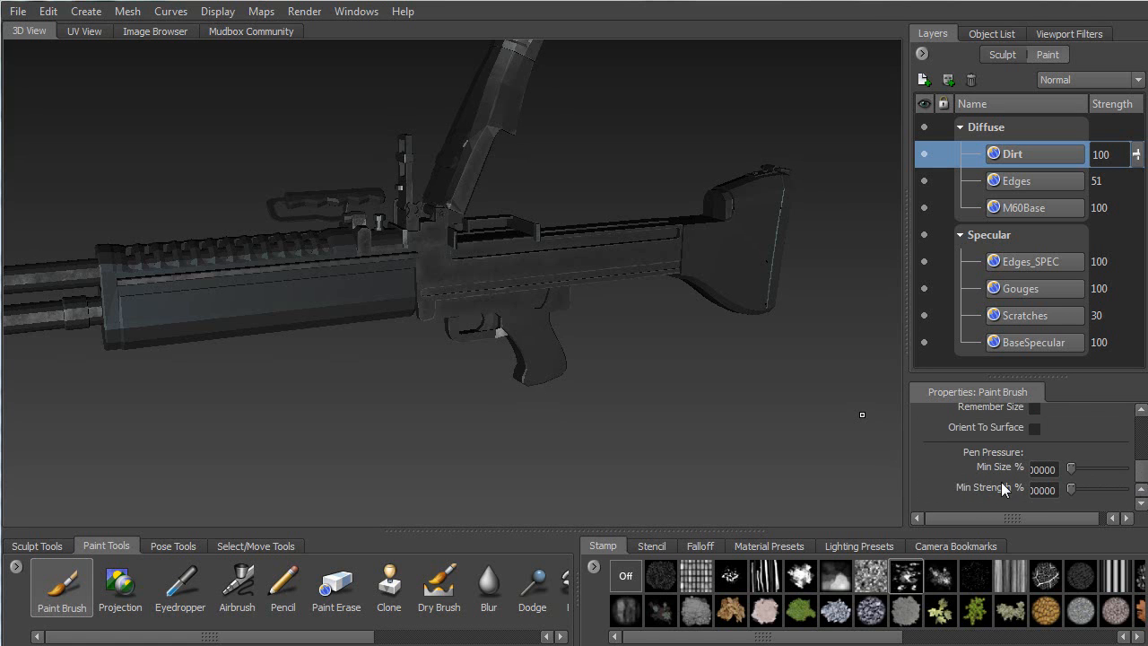
{"action": "left_click_drag", "start_coordinate": [1145, 477], "coordinate": [1142, 463]}
{"action": "left_click_drag", "start_coordinate": [1046, 413], "coordinate": [1078, 414]}
{"action": "left_click_drag", "start_coordinate": [1143, 464], "coordinate": [1139, 437]}
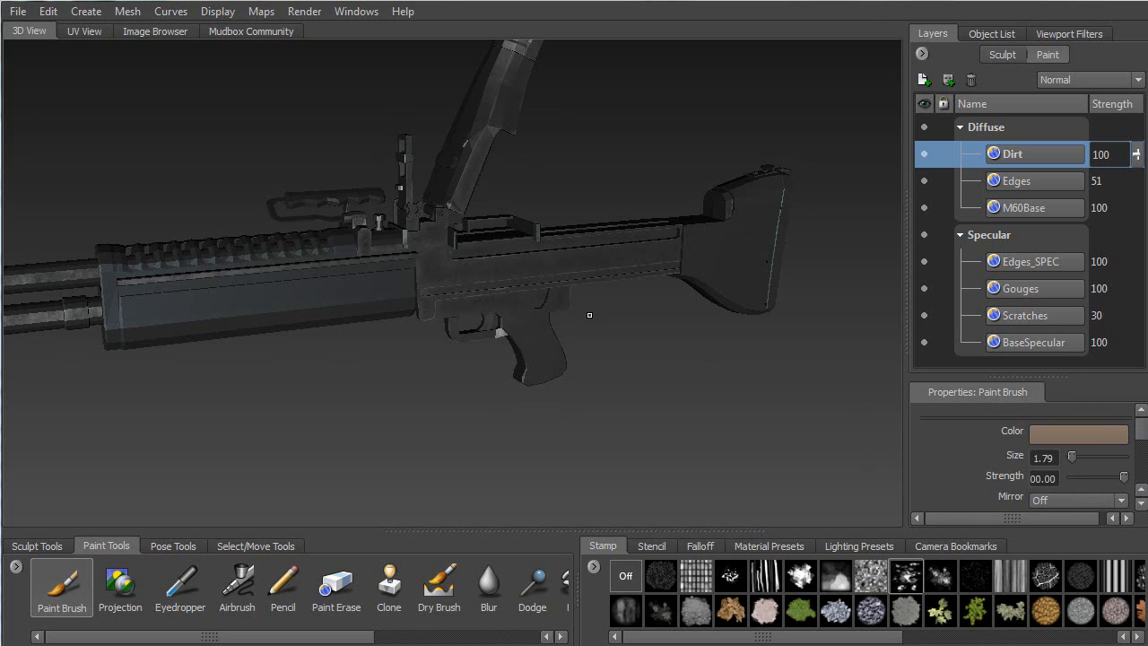
{"action": "left_click_drag", "start_coordinate": [473, 286], "coordinate": [448, 279], "text": "alt"}
Frame the side and underside of the receiver up close
{"action": "right_click_drag", "start_coordinate": [449, 279], "coordinate": [495, 275], "text": "alt"}
{"action": "left_click_drag", "start_coordinate": [495, 274], "coordinate": [447, 254], "text": "alt"}
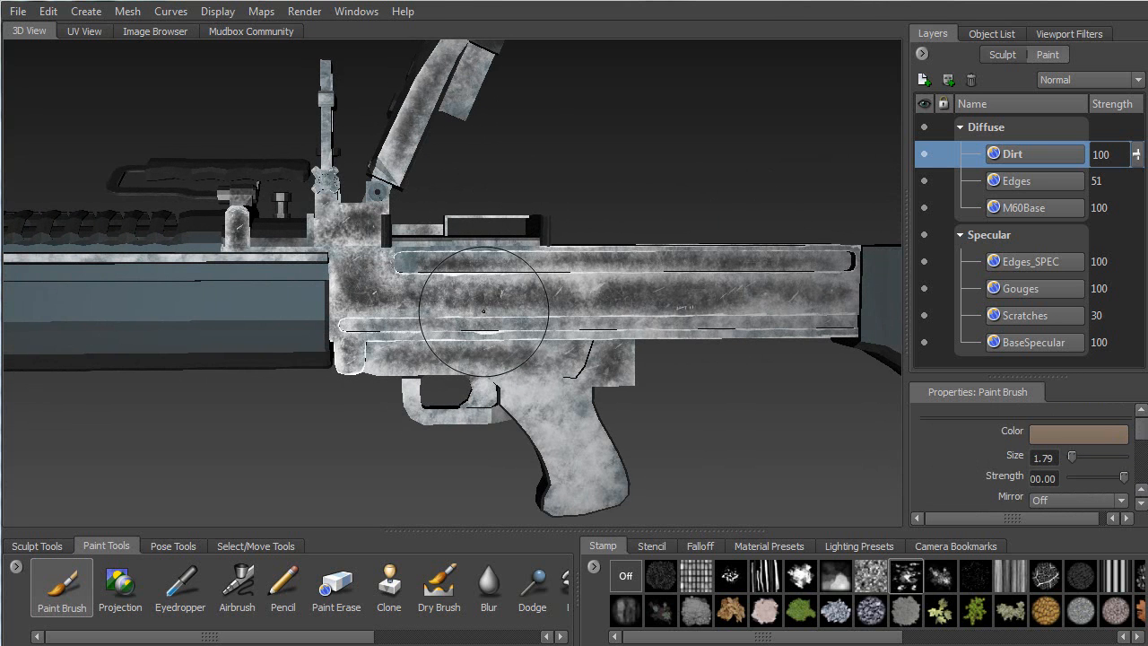
{"action": "right_click_drag", "start_coordinate": [498, 350], "coordinate": [512, 432], "text": "alt"}
{"action": "middle_click_drag", "start_coordinate": [512, 436], "coordinate": [510, 484], "text": "alt"}
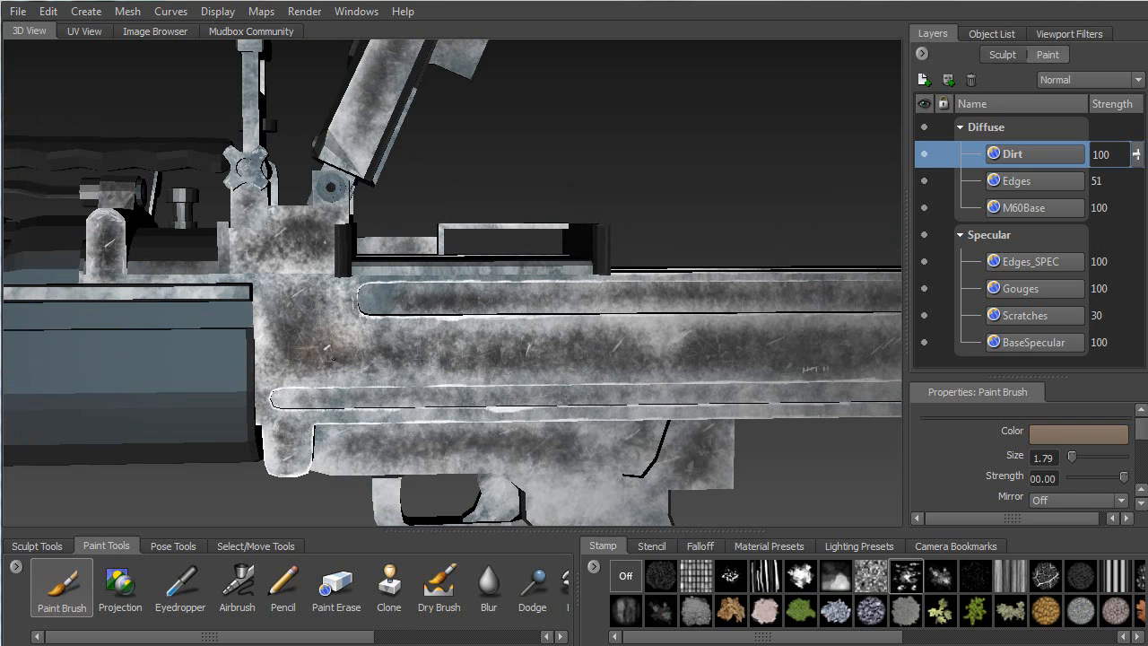
{"action": "mouse_move", "coordinate": [439, 366]}
{"action": "left_mouse_down", "text": "alt"}
{"action": "mouse_move", "coordinate": [342, 381]}
{"action": "mouse_move", "coordinate": [512, 333]}
{"action": "left_mouse_up", "text": "alt"}
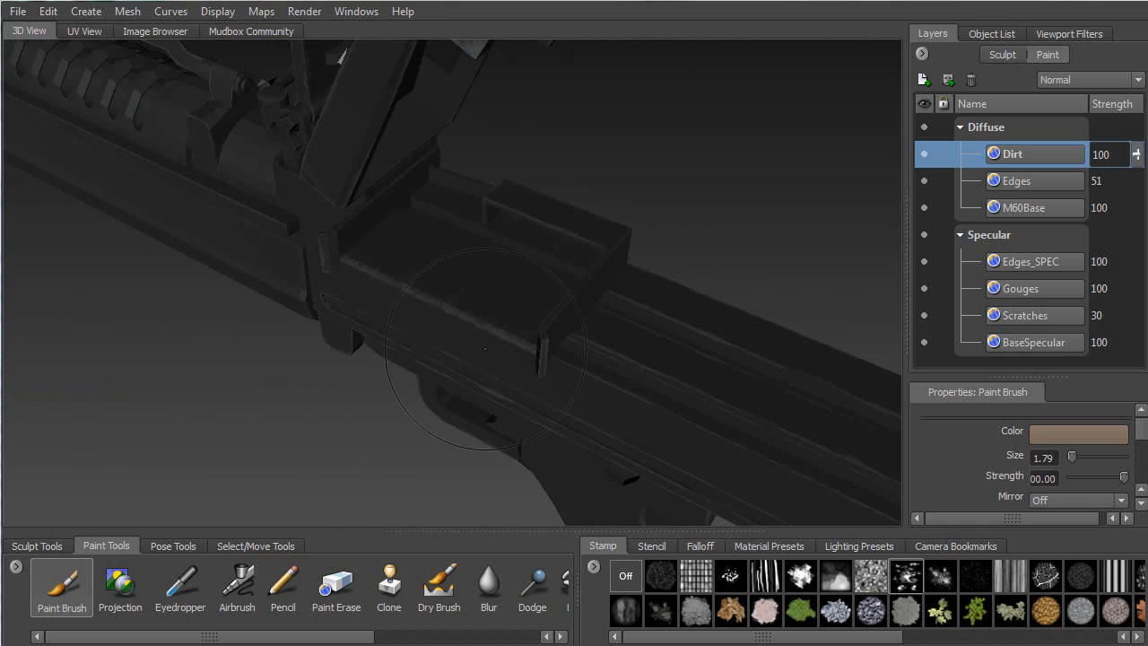
Switch the viewport to Flat lighting and hide the M60Base layer
{"action": "right_click_drag", "start_coordinate": [703, 177], "coordinate": [764, 158], "text": "ctrl+shift"}
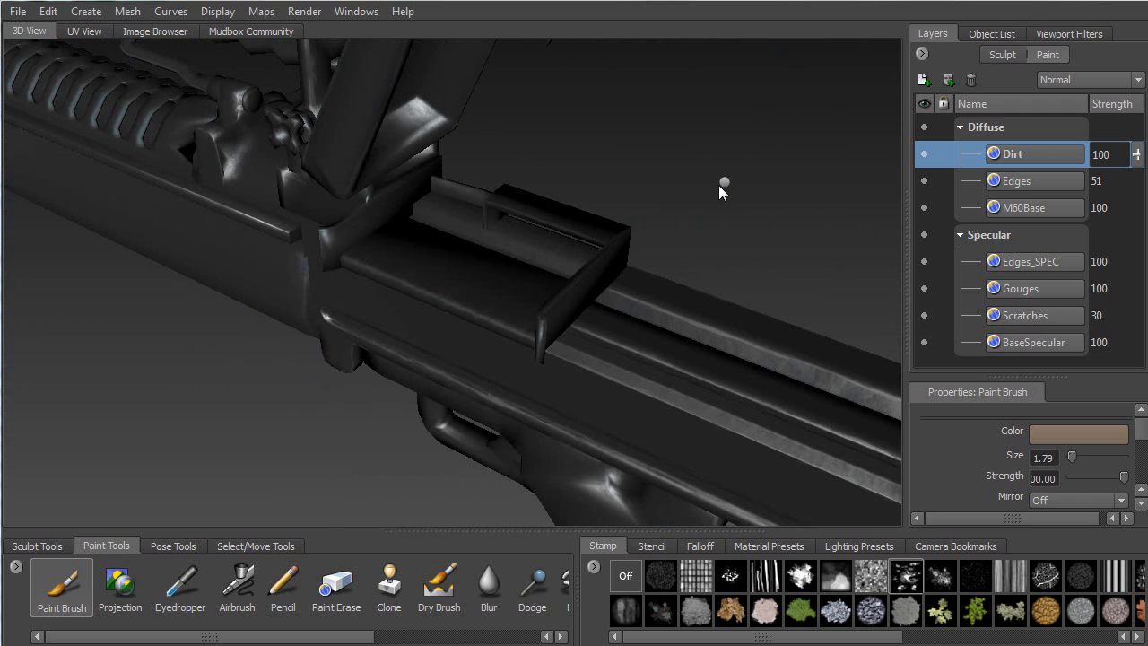
{"action": "right_click_drag", "start_coordinate": [718, 184], "coordinate": [791, 158], "text": "ctrl+shift"}
{"action": "right_click_drag", "start_coordinate": [710, 183], "coordinate": [668, 163], "text": "ctrl+shift"}
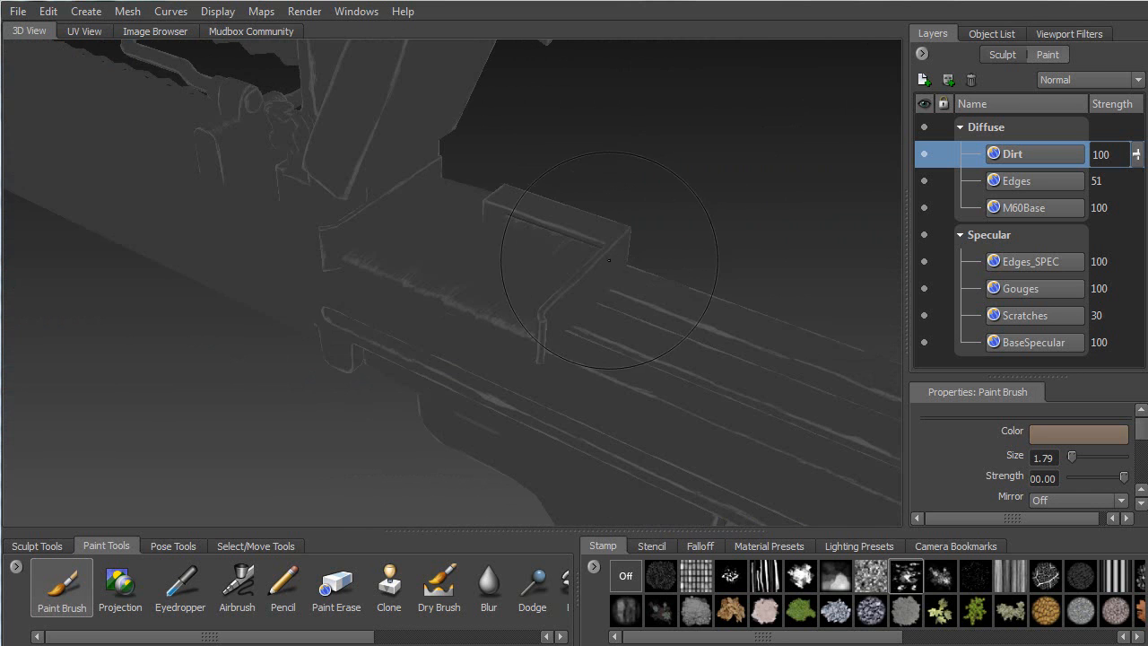
{"action": "left_click_drag", "start_coordinate": [350, 269], "coordinate": [628, 206], "text": "alt"}
{"action": "left_click", "coordinate": [924, 206]}
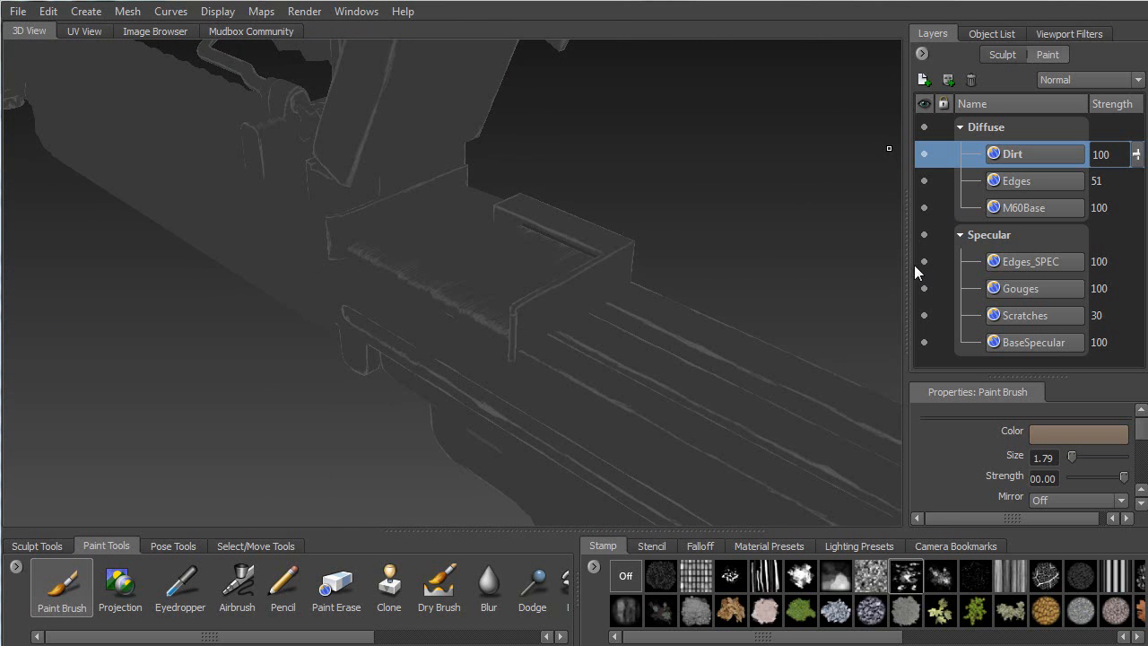
Show the wireframe, shrink the paint brush, and frame the barrel from above
{"action": "key", "text": "w"}
{"action": "mouse_move", "coordinate": [478, 277]}
{"action": "left_mouse_down", "text": "alt"}
{"action": "mouse_move", "coordinate": [452, 305]}
{"action": "mouse_move", "coordinate": [338, 257]}
{"action": "mouse_move", "coordinate": [343, 239]}
{"action": "mouse_move", "coordinate": [616, 302]}
{"action": "mouse_move", "coordinate": [581, 253]}
{"action": "mouse_move", "coordinate": [430, 269]}
{"action": "mouse_move", "coordinate": [481, 289]}
{"action": "mouse_move", "coordinate": [440, 247]}
{"action": "mouse_move", "coordinate": [236, 252]}
{"action": "left_mouse_up", "text": "alt"}
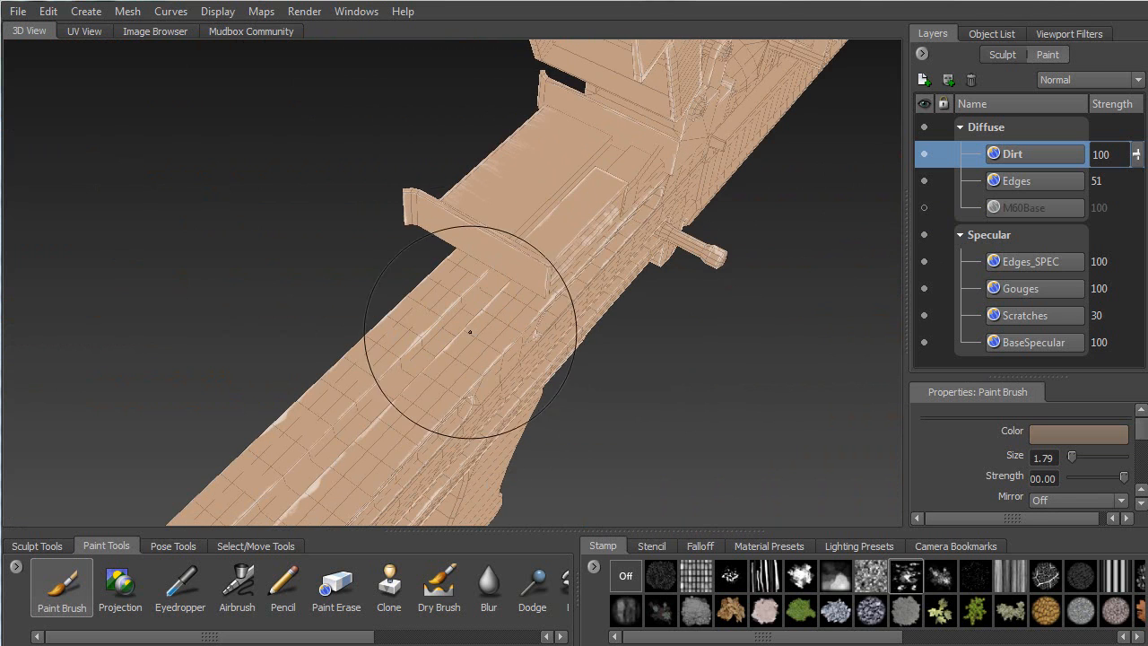
{"action": "key", "text": "b"}
{"action": "left_click_drag", "start_coordinate": [426, 331], "coordinate": [360, 331]}
{"action": "middle_click_drag", "start_coordinate": [421, 335], "coordinate": [610, 131], "text": "alt"}
{"action": "mouse_move", "coordinate": [476, 274]}
{"action": "left_mouse_down", "text": "alt"}
{"action": "mouse_move", "coordinate": [492, 279]}
{"action": "mouse_move", "coordinate": [483, 310]}
{"action": "left_mouse_up", "text": "alt"}
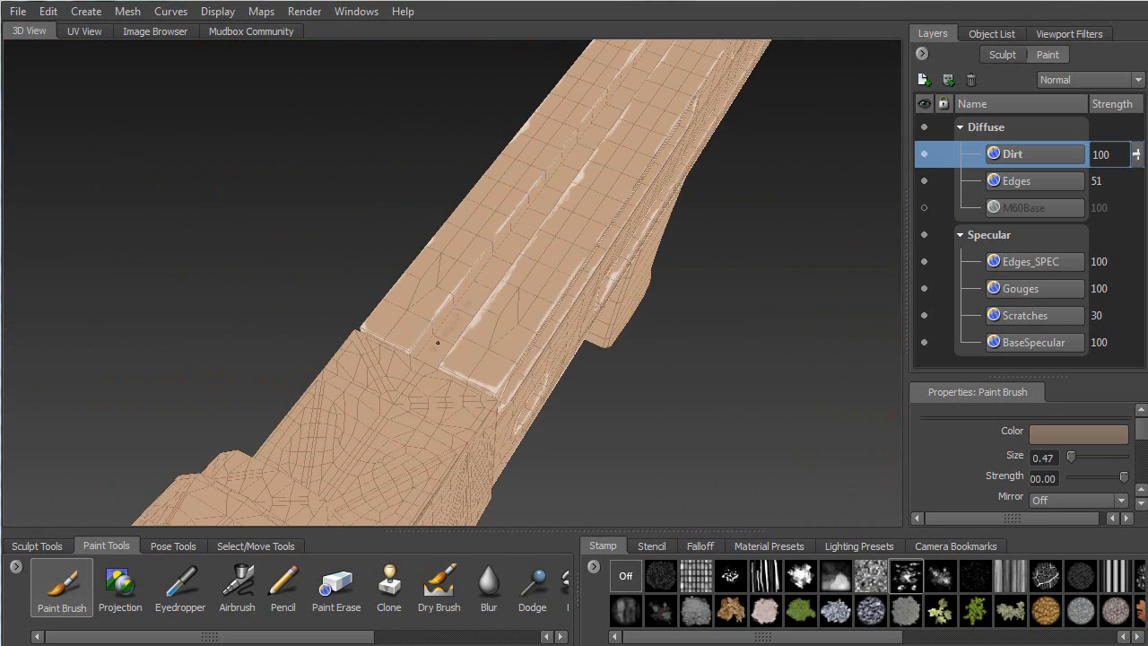
Paint several brown dirt strokes up along the barrel, then lower stamp spacing to 25
{"action": "left_click_drag", "start_coordinate": [502, 266], "coordinate": [498, 317]}
{"action": "scroll", "coordinate": [475, 304], "scroll_direction": "up", "scroll_amount": 5}
{"action": "mouse_move", "coordinate": [435, 334]}
{"action": "left_mouse_down", "text": "alt"}
{"action": "mouse_move", "coordinate": [315, 385]}
{"action": "mouse_move", "coordinate": [616, 112]}
{"action": "left_mouse_up", "text": "alt"}
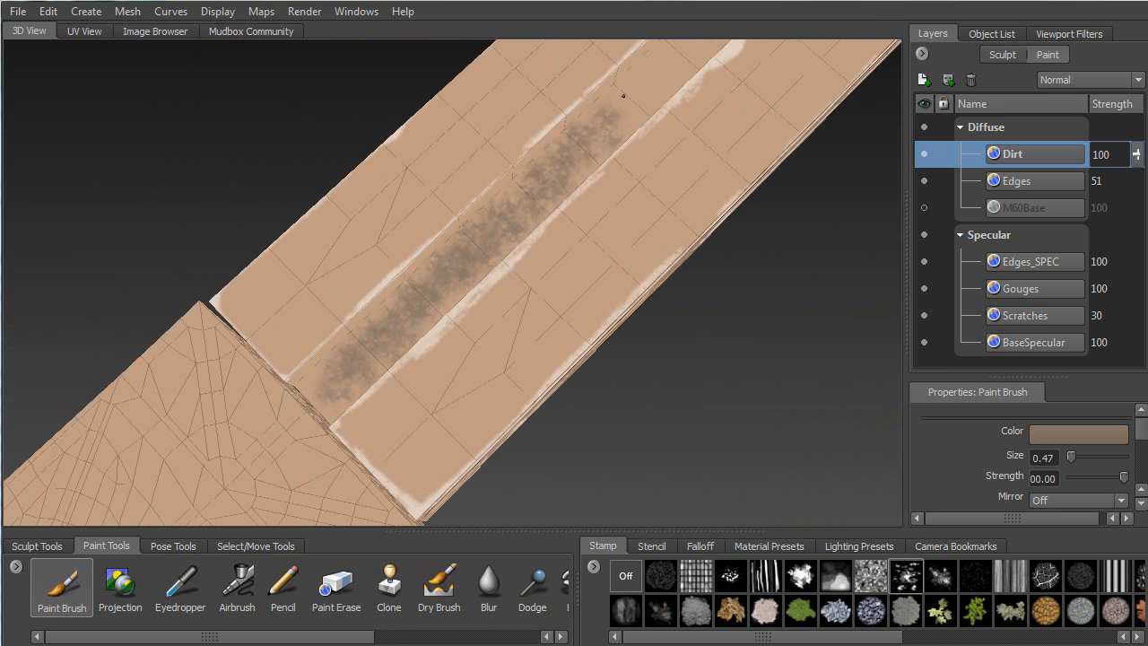
{"action": "middle_click_drag", "start_coordinate": [615, 112], "coordinate": [384, 302], "text": "alt"}
{"action": "mouse_move", "coordinate": [332, 368]}
{"action": "left_mouse_down"}
{"action": "mouse_move", "coordinate": [334, 334]}
{"action": "mouse_move", "coordinate": [469, 191]}
{"action": "mouse_move", "coordinate": [524, 155]}
{"action": "left_mouse_up"}
{"action": "mouse_move", "coordinate": [523, 156]}
{"action": "middle_mouse_down", "text": "alt"}
{"action": "mouse_move", "coordinate": [446, 235]}
{"action": "mouse_move", "coordinate": [385, 333]}
{"action": "middle_mouse_up", "text": "alt"}
{"action": "mouse_move", "coordinate": [385, 333]}
{"action": "left_mouse_down"}
{"action": "mouse_move", "coordinate": [387, 316]}
{"action": "mouse_move", "coordinate": [563, 133]}
{"action": "mouse_move", "coordinate": [615, 97]}
{"action": "left_mouse_up"}
{"action": "left_click_drag", "start_coordinate": [559, 134], "coordinate": [607, 216], "text": "alt"}
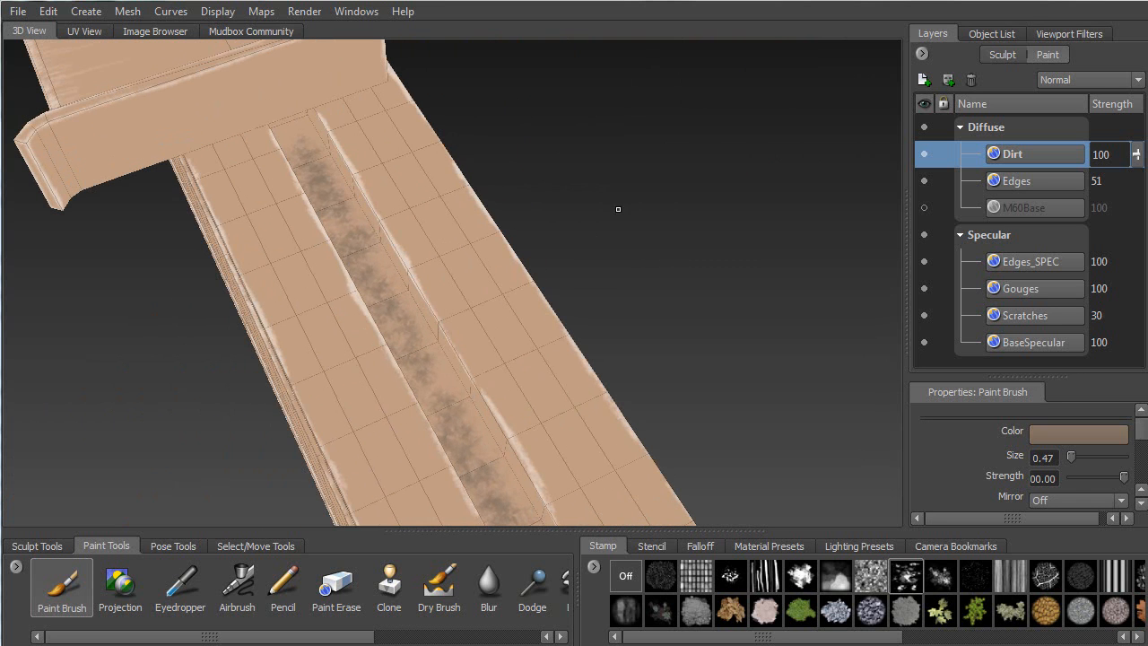
{"action": "scroll", "coordinate": [1139, 421], "scroll_direction": "down", "scroll_amount": 5}
{"action": "left_click_drag", "start_coordinate": [1076, 464], "coordinate": [1057, 460]}
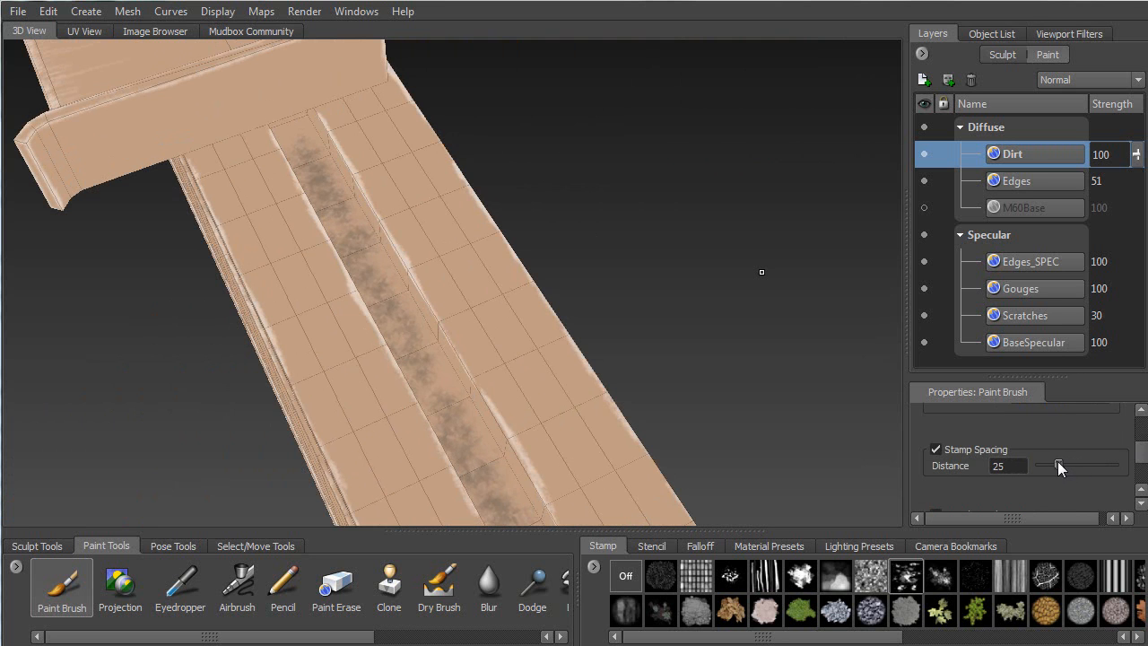
Enlarge the brush and stamp dirt along the side of the barrel plank
{"action": "key", "text": "b"}
{"action": "left_click_drag", "start_coordinate": [408, 328], "coordinate": [402, 272]}
{"action": "mouse_move", "coordinate": [325, 281]}
{"action": "left_mouse_down", "text": "alt"}
{"action": "mouse_move", "coordinate": [356, 256]}
{"action": "mouse_move", "coordinate": [117, 269]}
{"action": "mouse_move", "coordinate": [184, 287]}
{"action": "mouse_move", "coordinate": [208, 310]}
{"action": "left_mouse_up", "text": "alt"}
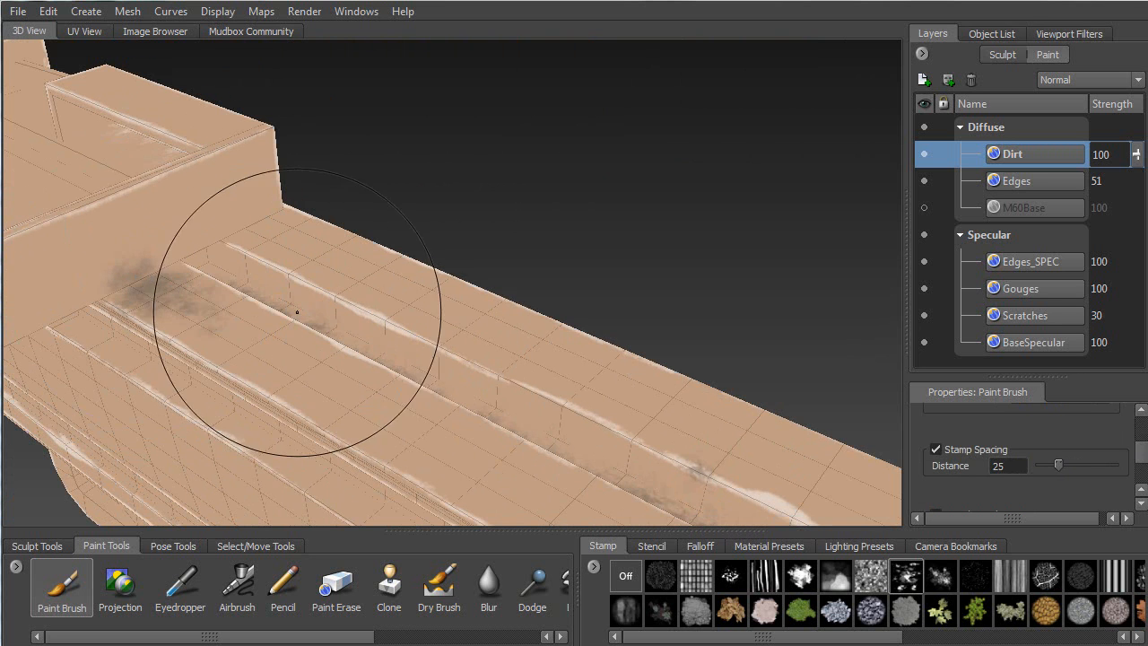
{"action": "left_click_drag", "start_coordinate": [303, 318], "coordinate": [376, 187], "text": "alt"}
{"action": "left_click_drag", "start_coordinate": [406, 233], "coordinate": [494, 324], "text": "alt"}
{"action": "middle_click_drag", "start_coordinate": [349, 314], "coordinate": [331, 294], "text": "alt"}
{"action": "right_click_drag", "start_coordinate": [313, 320], "coordinate": [325, 207], "text": "alt"}
{"action": "mouse_move", "coordinate": [326, 208]}
{"action": "left_mouse_down", "text": "alt"}
{"action": "mouse_move", "coordinate": [183, 181]}
{"action": "mouse_move", "coordinate": [215, 300]}
{"action": "left_mouse_up", "text": "alt"}
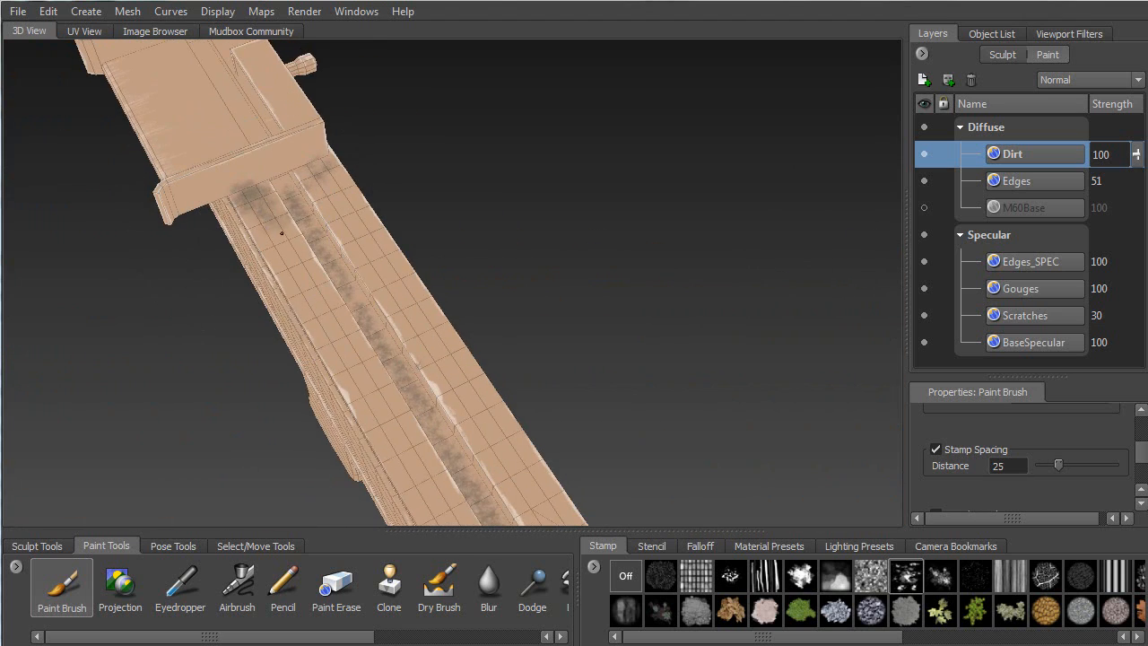
{"action": "middle_click_drag", "start_coordinate": [382, 441], "coordinate": [288, 316], "text": "alt"}
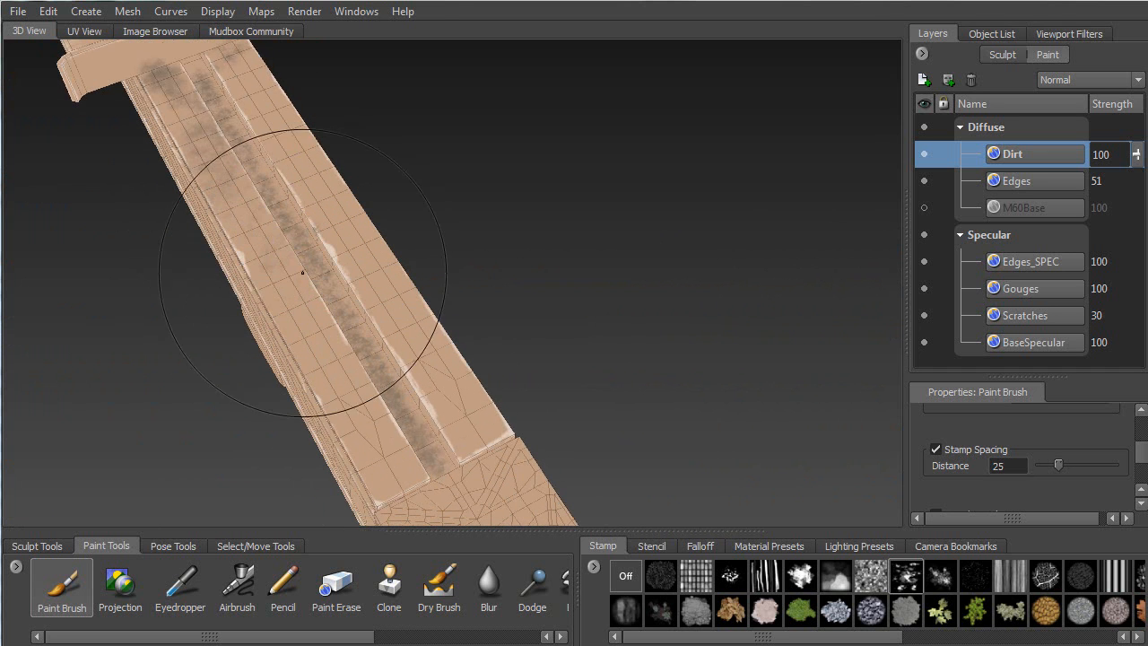
Stamp dirt along the plank's middle stripe and dirty its end
{"action": "mouse_move", "coordinate": [462, 430]}
{"action": "left_mouse_down"}
{"action": "mouse_move", "coordinate": [401, 334]}
{"action": "mouse_move", "coordinate": [283, 195]}
{"action": "left_mouse_up"}
{"action": "mouse_move", "coordinate": [226, 134]}
{"action": "left_mouse_down", "text": "alt"}
{"action": "mouse_move", "coordinate": [353, 285]}
{"action": "mouse_move", "coordinate": [466, 122]}
{"action": "left_mouse_up", "text": "alt"}
{"action": "left_click_drag", "start_coordinate": [466, 190], "coordinate": [487, 139]}
{"action": "middle_click_drag", "start_coordinate": [487, 138], "coordinate": [345, 207], "text": "alt"}
{"action": "left_click_drag", "start_coordinate": [346, 207], "coordinate": [276, 303]}
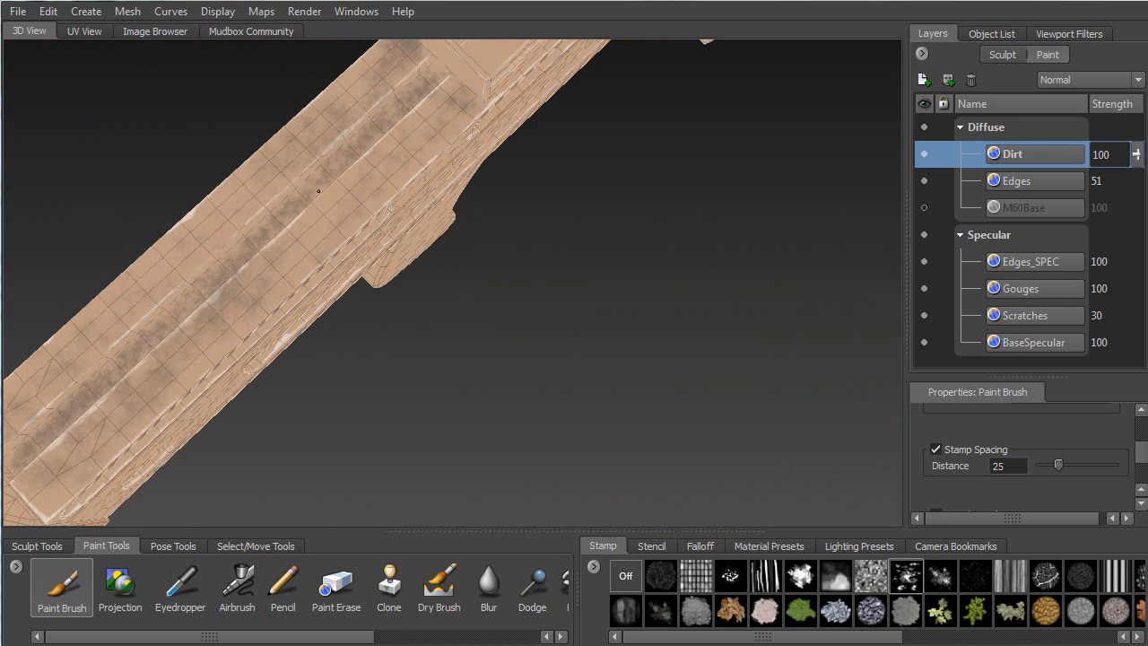
{"action": "left_click_drag", "start_coordinate": [308, 249], "coordinate": [329, 210]}
{"action": "mouse_move", "coordinate": [185, 215]}
{"action": "left_mouse_down", "text": "alt"}
{"action": "mouse_move", "coordinate": [220, 338]}
{"action": "mouse_move", "coordinate": [351, 132]}
{"action": "left_mouse_up", "text": "alt"}
{"action": "mouse_move", "coordinate": [254, 263]}
{"action": "middle_mouse_down", "text": "alt"}
{"action": "mouse_move", "coordinate": [277, 250]}
{"action": "mouse_move", "coordinate": [334, 119]}
{"action": "middle_mouse_up", "text": "alt"}
{"action": "left_click_drag", "start_coordinate": [263, 241], "coordinate": [239, 267], "text": "alt"}
{"action": "left_click_drag", "start_coordinate": [208, 326], "coordinate": [317, 177]}
Darken the upper stripe and paint dark dirt along the lower rail
{"action": "mouse_move", "coordinate": [199, 268]}
{"action": "left_mouse_down", "text": "alt"}
{"action": "mouse_move", "coordinate": [276, 316]}
{"action": "mouse_move", "coordinate": [243, 315]}
{"action": "mouse_move", "coordinate": [341, 251]}
{"action": "left_mouse_up", "text": "alt"}
{"action": "mouse_move", "coordinate": [334, 158]}
{"action": "left_mouse_down"}
{"action": "mouse_move", "coordinate": [578, 138]}
{"action": "mouse_move", "coordinate": [703, 108]}
{"action": "left_mouse_up"}
{"action": "middle_click_drag", "start_coordinate": [609, 111], "coordinate": [387, 208], "text": "alt"}
{"action": "mouse_move", "coordinate": [280, 271]}
{"action": "left_mouse_down"}
{"action": "mouse_move", "coordinate": [318, 257]}
{"action": "mouse_move", "coordinate": [548, 234]}
{"action": "mouse_move", "coordinate": [536, 244]}
{"action": "mouse_move", "coordinate": [340, 225]}
{"action": "mouse_move", "coordinate": [474, 200]}
{"action": "mouse_move", "coordinate": [443, 233]}
{"action": "mouse_move", "coordinate": [457, 195]}
{"action": "mouse_move", "coordinate": [398, 242]}
{"action": "mouse_move", "coordinate": [341, 224]}
{"action": "left_mouse_up"}
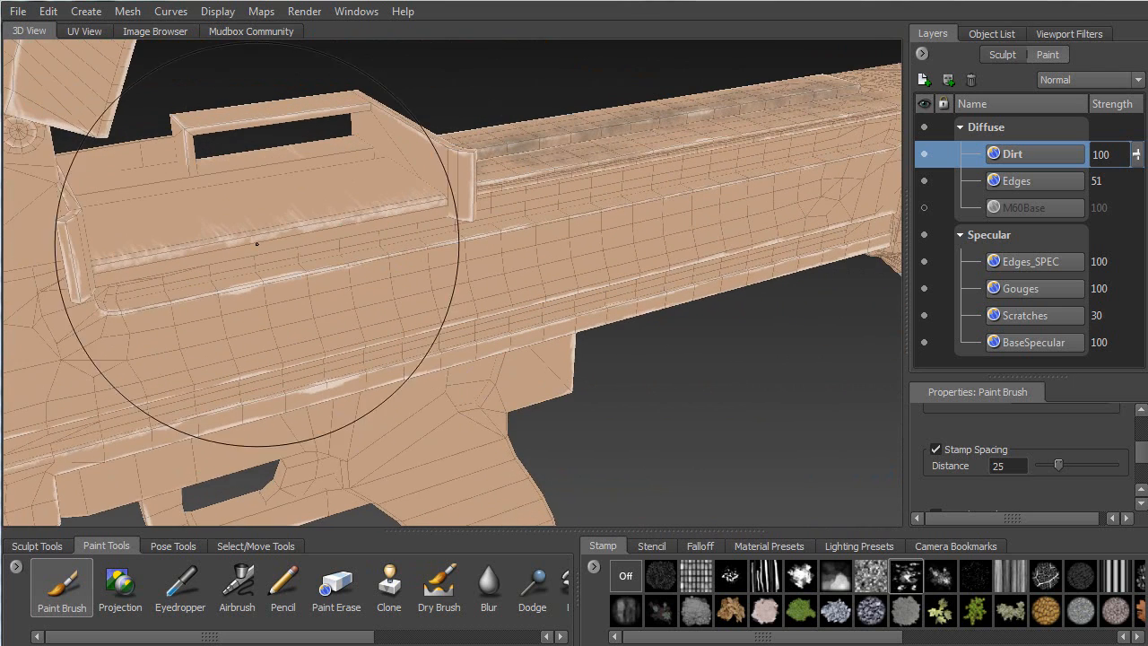
{"action": "left_click_drag", "start_coordinate": [103, 303], "coordinate": [329, 260]}
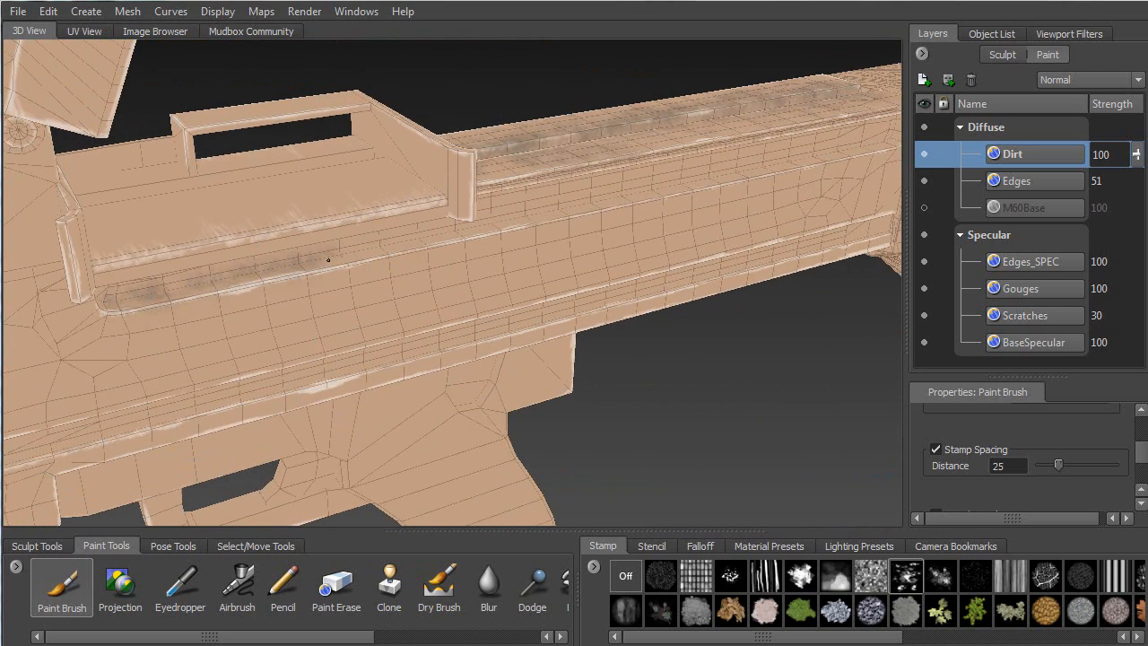
{"action": "mouse_move", "coordinate": [590, 203]}
{"action": "left_mouse_down", "text": "alt"}
{"action": "mouse_move", "coordinate": [346, 223]}
{"action": "mouse_move", "coordinate": [302, 246]}
{"action": "left_mouse_up", "text": "alt"}
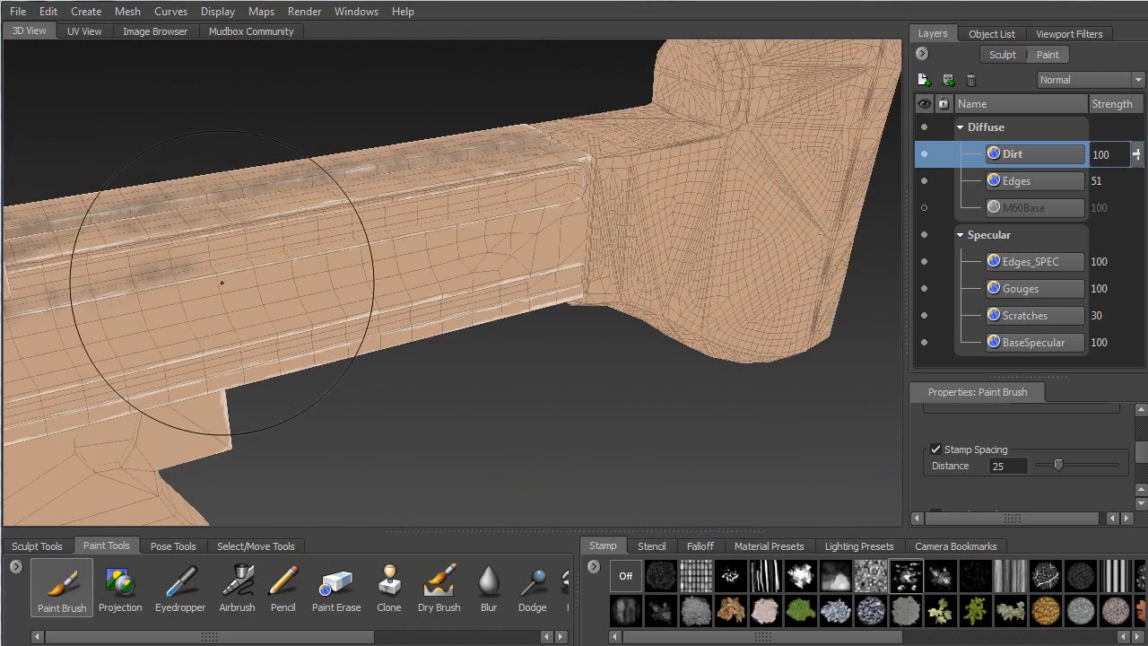
{"action": "left_click_drag", "start_coordinate": [228, 260], "coordinate": [572, 194]}
{"action": "middle_click_drag", "start_coordinate": [345, 261], "coordinate": [477, 210], "text": "alt"}
{"action": "left_click_drag", "start_coordinate": [477, 210], "coordinate": [317, 195], "text": "alt"}
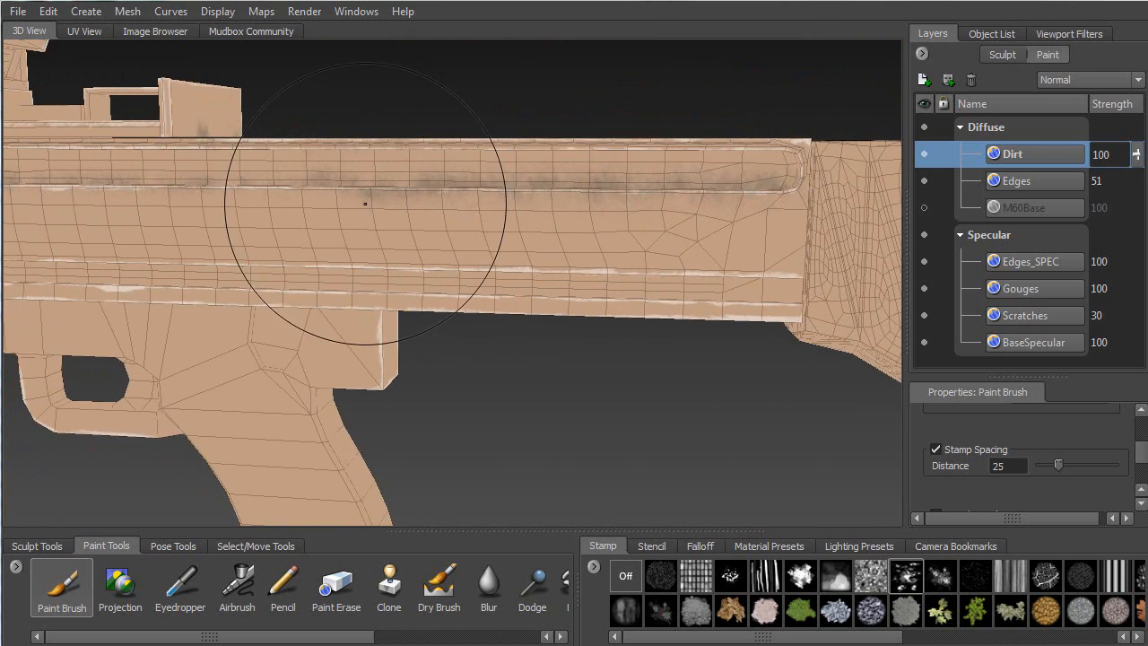
{"action": "mouse_move", "coordinate": [296, 248]}
{"action": "left_mouse_down", "text": "alt"}
{"action": "mouse_move", "coordinate": [308, 333]}
{"action": "mouse_move", "coordinate": [236, 319]}
{"action": "mouse_move", "coordinate": [386, 269]}
{"action": "left_mouse_up", "text": "alt"}
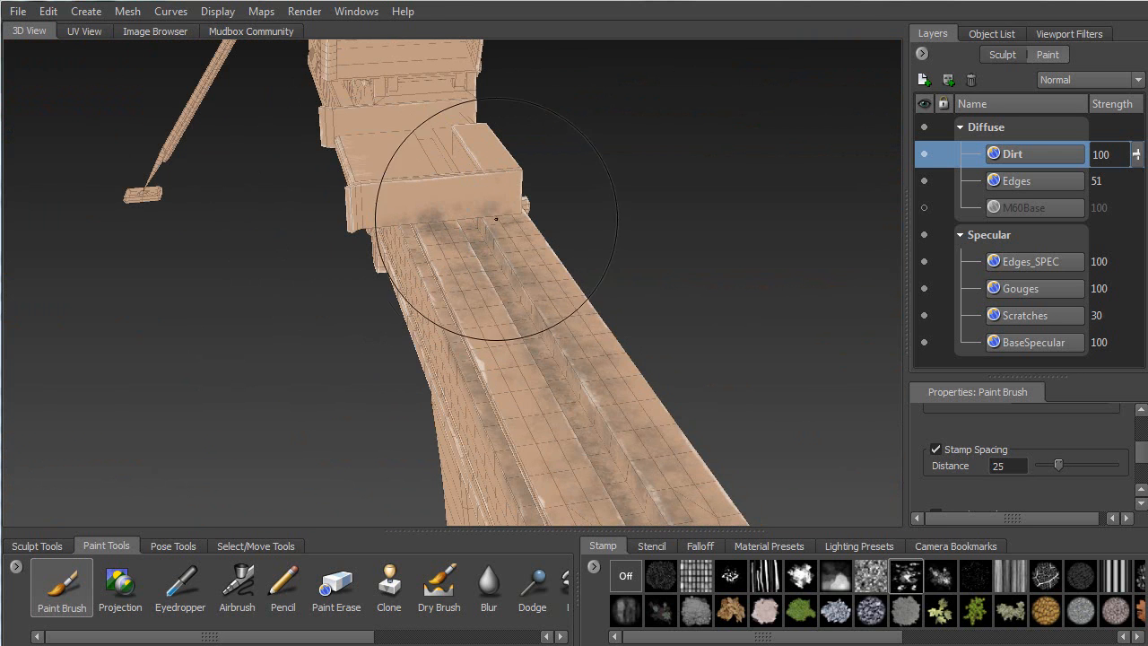
Smear dirt over the receiver's front edge and top
{"action": "left_click_drag", "start_coordinate": [519, 251], "coordinate": [516, 242], "text": "alt"}
{"action": "left_click_drag", "start_coordinate": [467, 249], "coordinate": [359, 192], "text": "alt"}
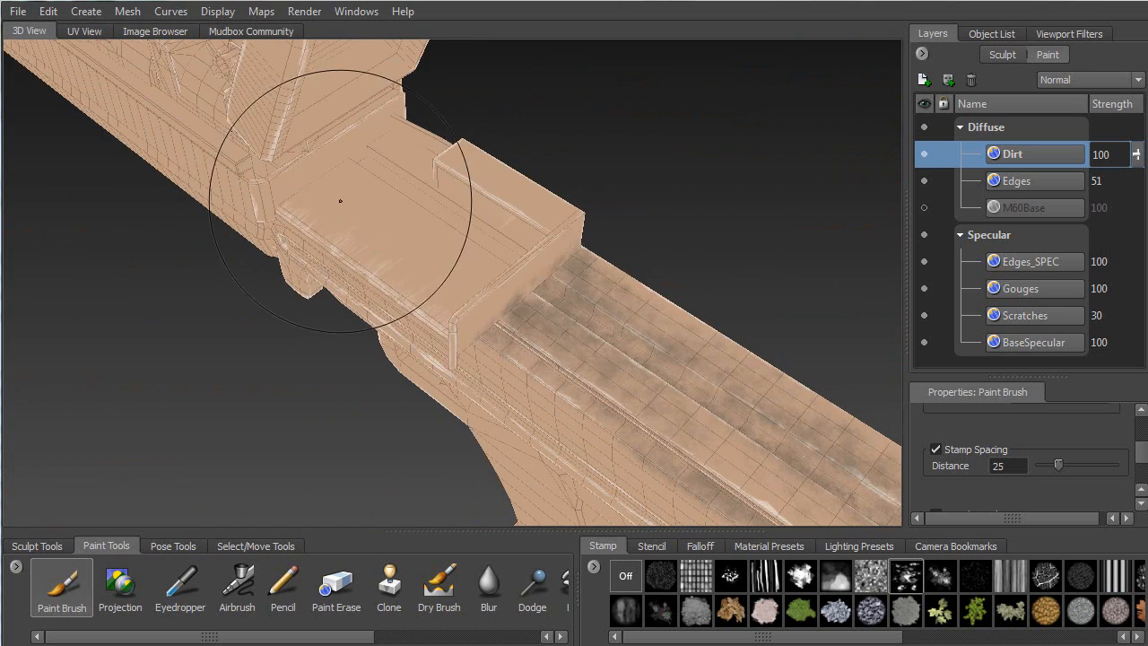
{"action": "left_click_drag", "start_coordinate": [290, 194], "coordinate": [336, 162]}
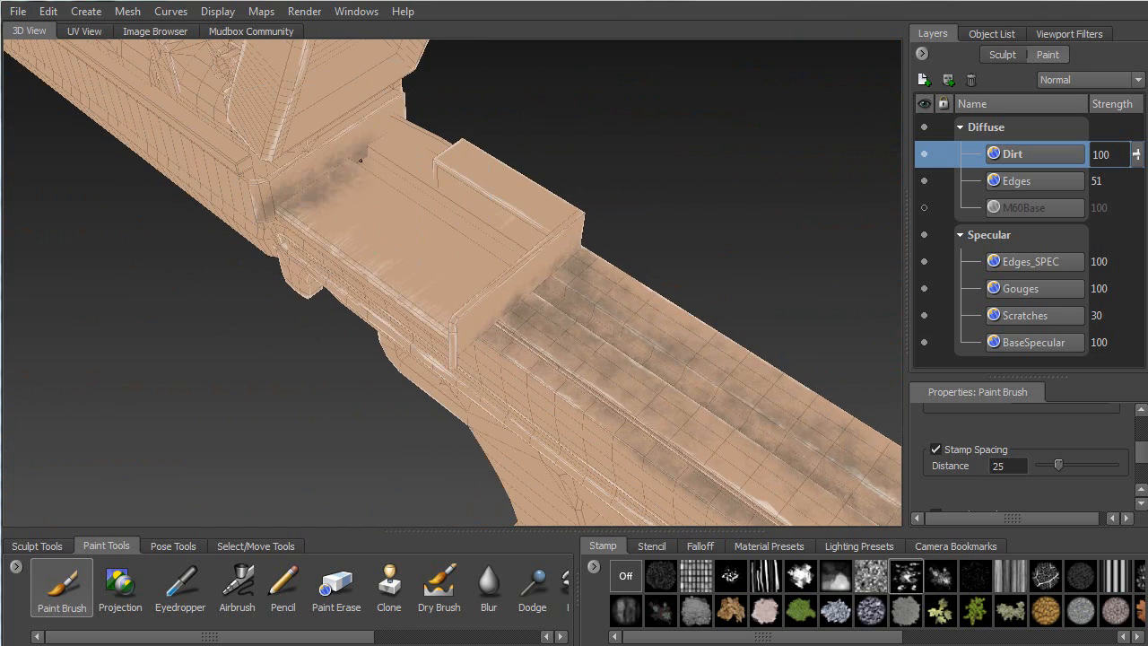
{"action": "mouse_move", "coordinate": [526, 249]}
{"action": "left_mouse_down", "text": "alt"}
{"action": "mouse_move", "coordinate": [20, 243]}
{"action": "mouse_move", "coordinate": [184, 240]}
{"action": "mouse_move", "coordinate": [307, 174]}
{"action": "left_mouse_up", "text": "alt"}
{"action": "mouse_move", "coordinate": [340, 252]}
{"action": "left_mouse_down"}
{"action": "mouse_move", "coordinate": [418, 244]}
{"action": "mouse_move", "coordinate": [397, 269]}
{"action": "mouse_move", "coordinate": [438, 241]}
{"action": "left_mouse_up"}
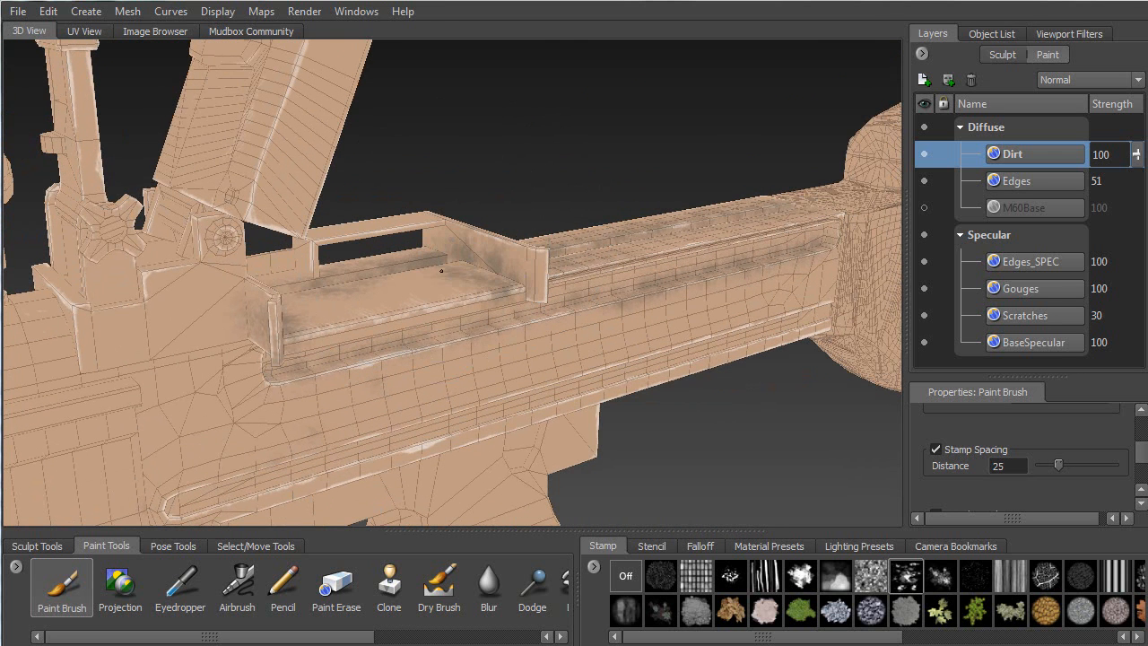
{"action": "left_click_drag", "start_coordinate": [399, 272], "coordinate": [383, 250], "text": "alt"}
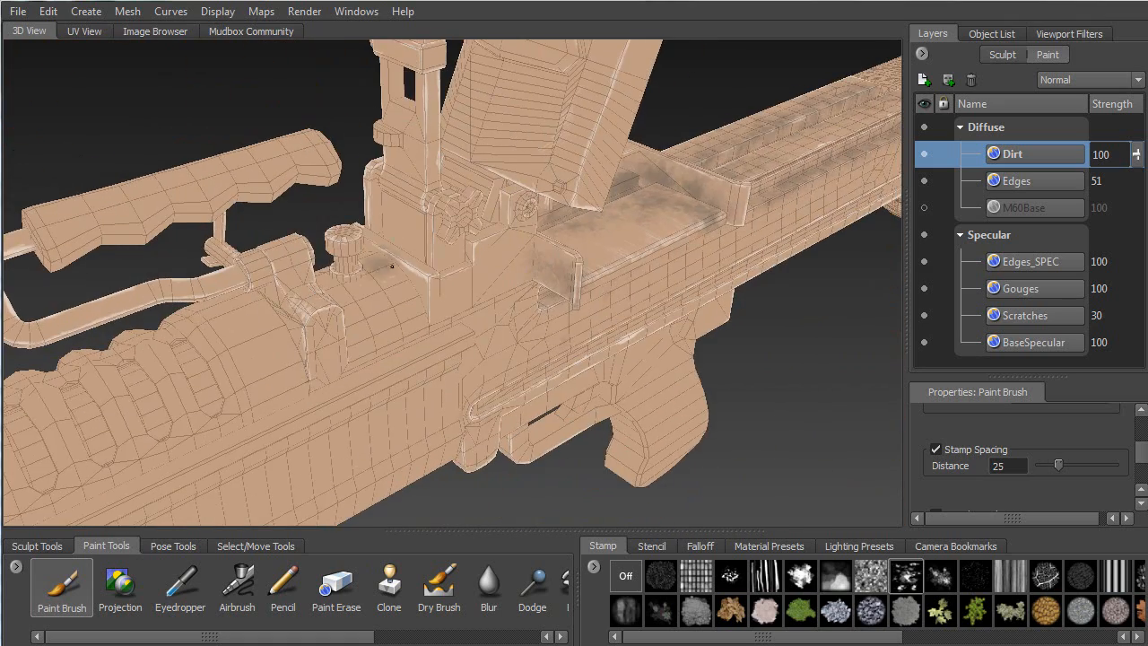
{"action": "mouse_move", "coordinate": [464, 269]}
{"action": "left_mouse_down", "text": "alt"}
{"action": "mouse_move", "coordinate": [427, 335]}
{"action": "mouse_move", "coordinate": [369, 319]}
{"action": "left_mouse_up", "text": "alt"}
{"action": "left_click_drag", "start_coordinate": [449, 372], "coordinate": [462, 343], "text": "alt"}
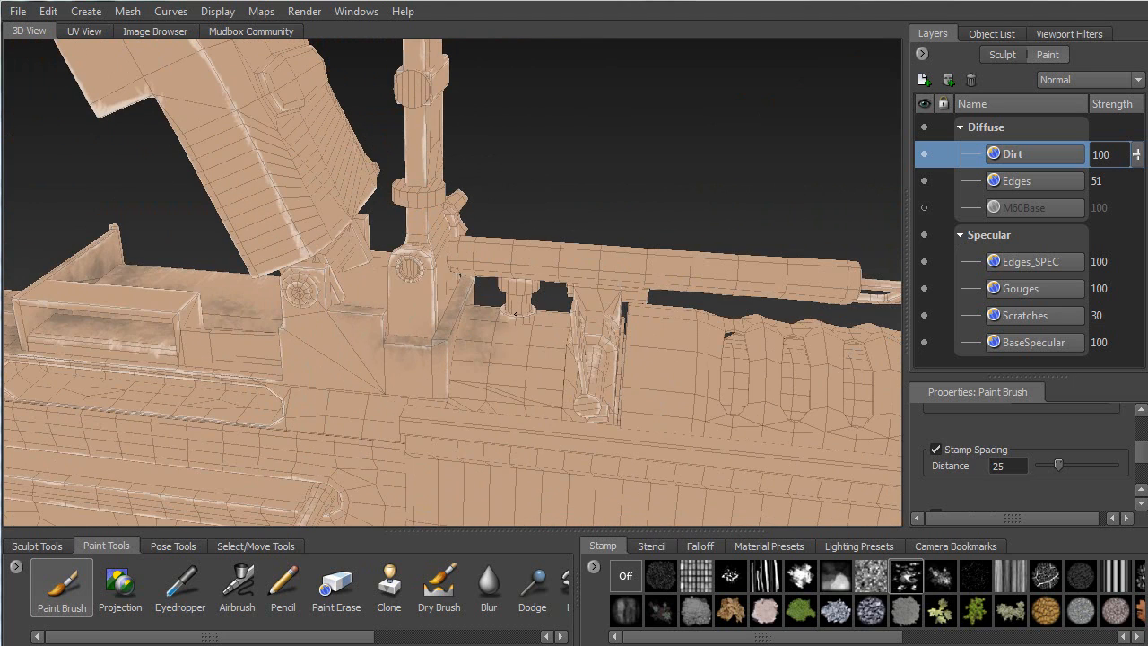
{"action": "mouse_move", "coordinate": [569, 325]}
{"action": "left_mouse_down", "text": "alt"}
{"action": "mouse_move", "coordinate": [615, 320]}
{"action": "mouse_move", "coordinate": [399, 365]}
{"action": "mouse_move", "coordinate": [170, 372]}
{"action": "left_mouse_up", "text": "alt"}
Add faint dirt near the knob and the charging-handle bracket
{"action": "left_click_drag", "start_coordinate": [361, 240], "coordinate": [335, 226]}
{"action": "mouse_move", "coordinate": [320, 273]}
{"action": "left_mouse_down", "text": "alt"}
{"action": "mouse_move", "coordinate": [303, 289]}
{"action": "mouse_move", "coordinate": [311, 301]}
{"action": "mouse_move", "coordinate": [526, 308]}
{"action": "left_mouse_up", "text": "alt"}
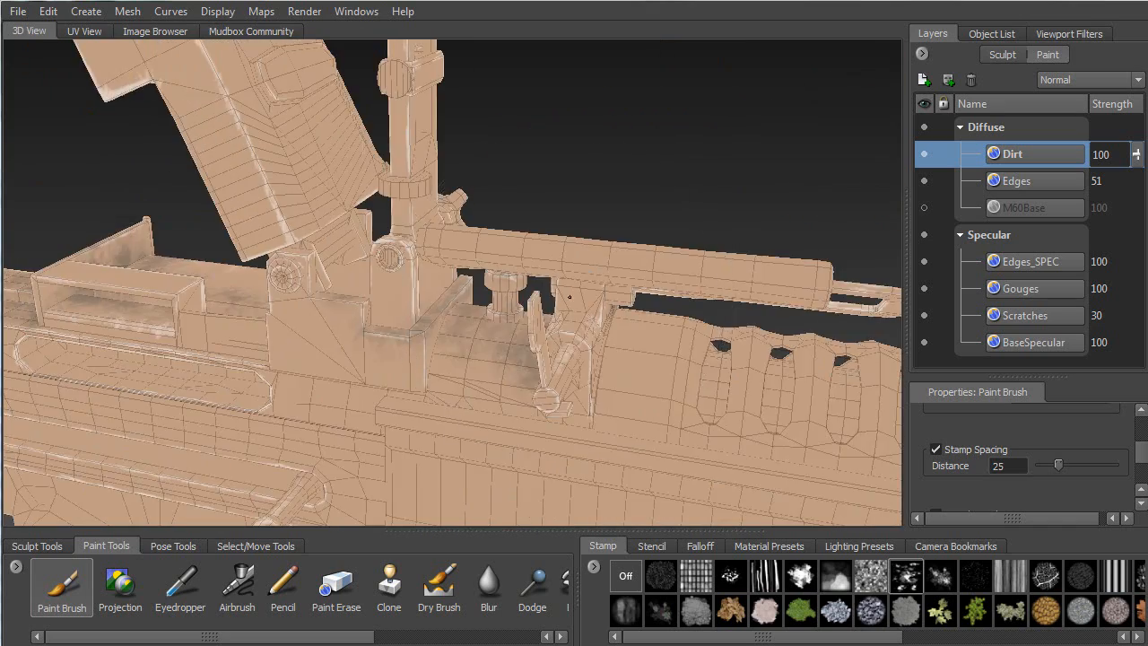
{"action": "left_click_drag", "start_coordinate": [512, 358], "coordinate": [320, 346], "text": "alt"}
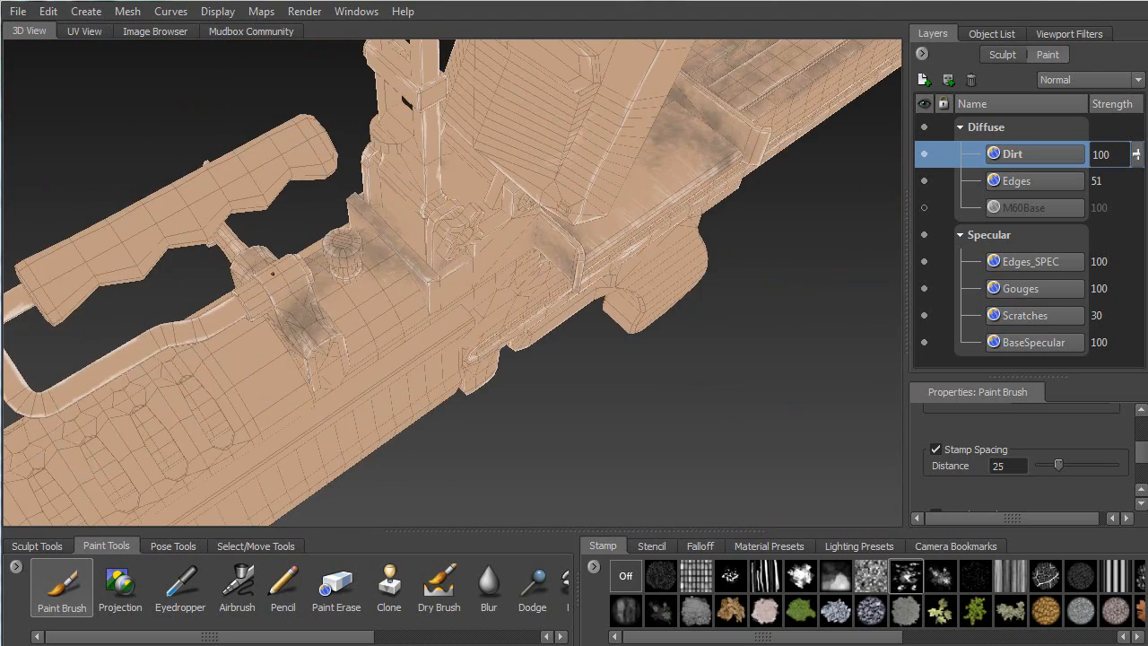
{"action": "mouse_move", "coordinate": [281, 275]}
{"action": "left_mouse_down"}
{"action": "mouse_move", "coordinate": [305, 300]}
{"action": "mouse_move", "coordinate": [514, 259]}
{"action": "mouse_move", "coordinate": [269, 333]}
{"action": "left_mouse_up"}
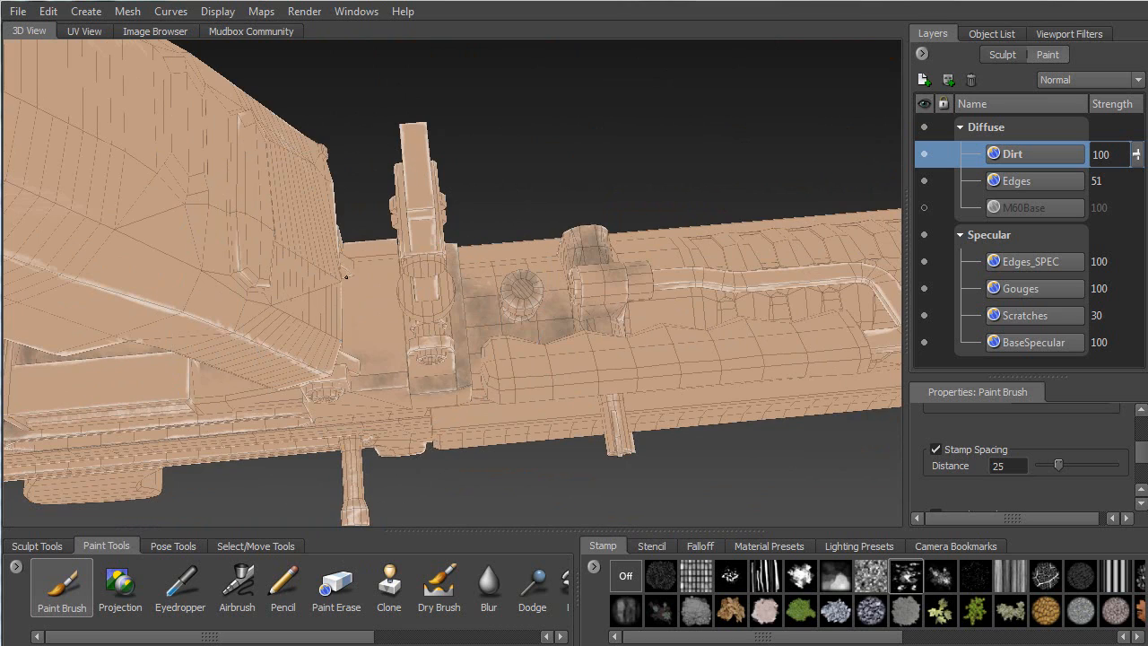
{"action": "mouse_move", "coordinate": [393, 283]}
{"action": "left_mouse_down", "text": "alt"}
{"action": "mouse_move", "coordinate": [577, 359]}
{"action": "mouse_move", "coordinate": [541, 243]}
{"action": "mouse_move", "coordinate": [538, 269]}
{"action": "mouse_move", "coordinate": [507, 257]}
{"action": "mouse_move", "coordinate": [431, 305]}
{"action": "mouse_move", "coordinate": [315, 341]}
{"action": "left_mouse_up", "text": "alt"}
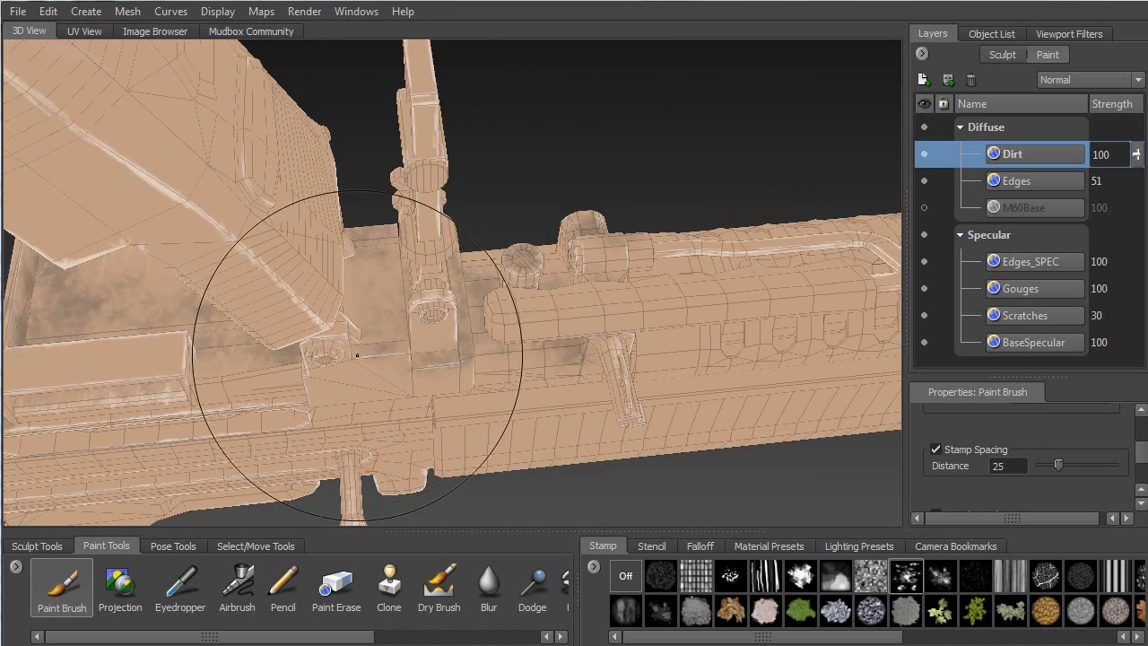
{"action": "mouse_move", "coordinate": [427, 289]}
{"action": "left_mouse_down", "text": "alt"}
{"action": "mouse_move", "coordinate": [372, 359]}
{"action": "mouse_move", "coordinate": [423, 180]}
{"action": "left_mouse_up", "text": "alt"}
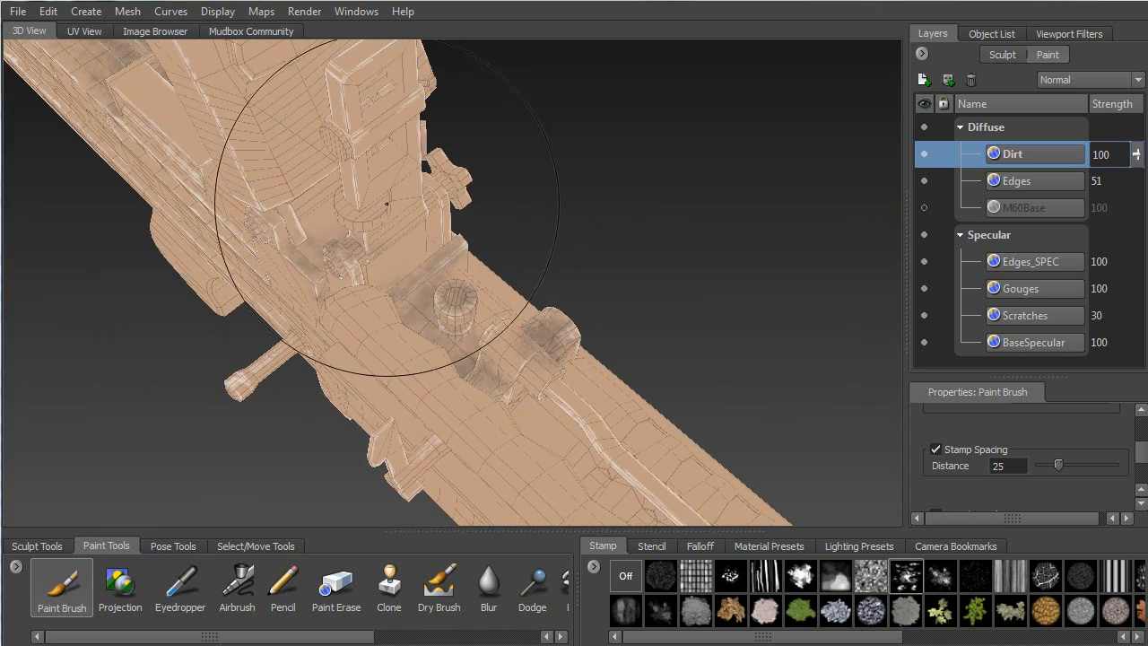
{"action": "mouse_move", "coordinate": [310, 277]}
{"action": "left_mouse_down", "text": "alt"}
{"action": "mouse_move", "coordinate": [489, 280]}
{"action": "mouse_move", "coordinate": [487, 247]}
{"action": "left_mouse_up", "text": "alt"}
Dirty the sight base and zoom in closely on the receiver
{"action": "mouse_move", "coordinate": [474, 200]}
{"action": "left_mouse_down"}
{"action": "mouse_move", "coordinate": [521, 118]}
{"action": "mouse_move", "coordinate": [608, 187]}
{"action": "left_mouse_up"}
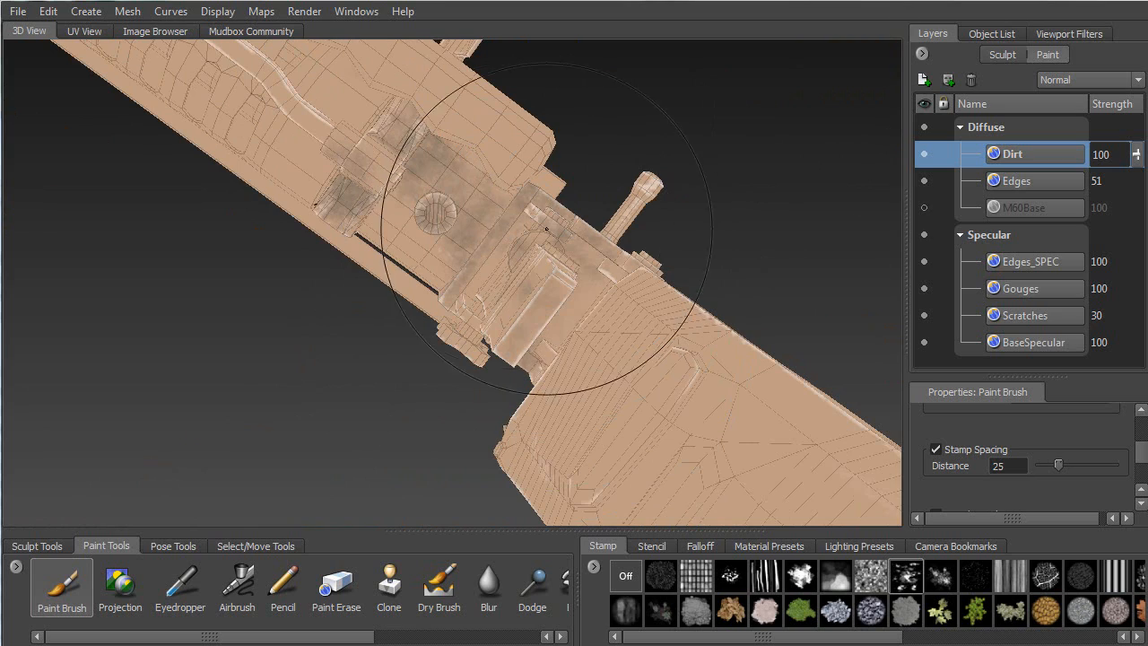
{"action": "left_click_drag", "start_coordinate": [377, 290], "coordinate": [525, 215], "text": "alt"}
{"action": "right_click_drag", "start_coordinate": [481, 235], "coordinate": [494, 364], "text": "alt"}
{"action": "middle_click_drag", "start_coordinate": [434, 174], "coordinate": [509, 254], "text": "alt"}
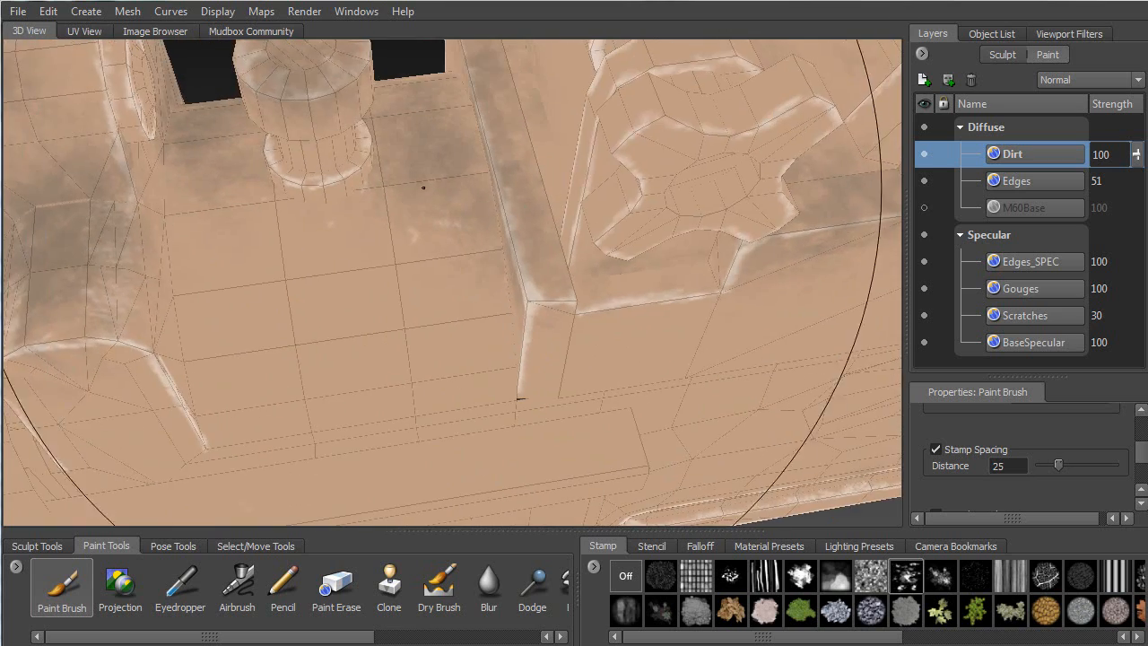
{"action": "left_click_drag", "start_coordinate": [1141, 458], "coordinate": [1132, 428]}
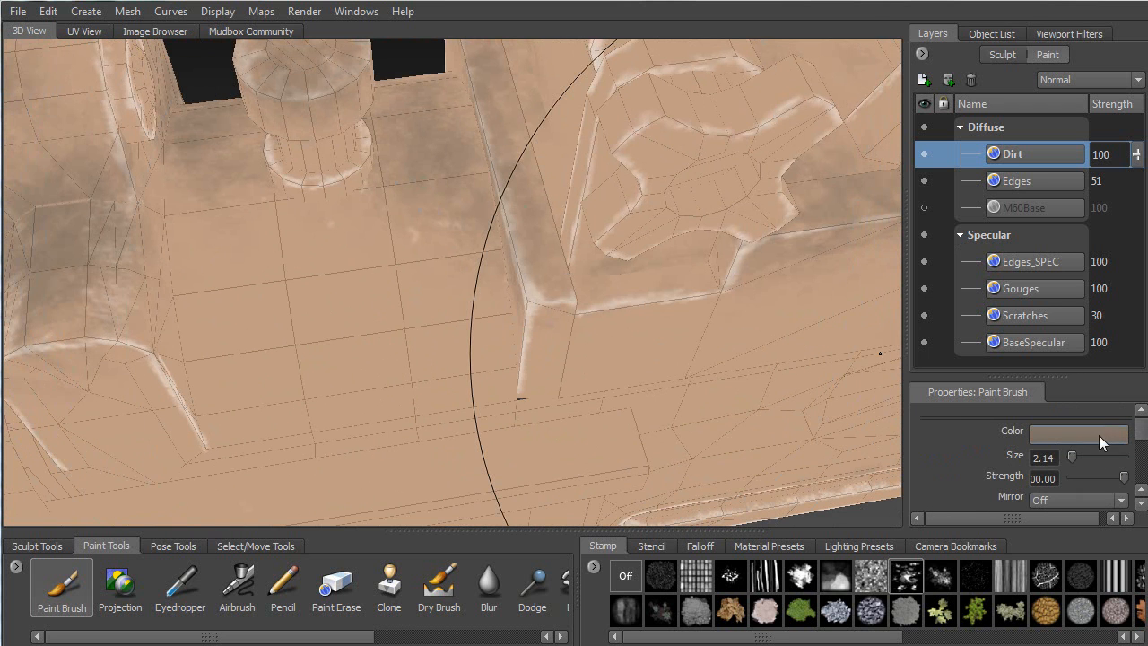
Show the M60Base layer again and add dirt under the pipe and up the cylinder
{"action": "left_click", "coordinate": [923, 208]}
{"action": "left_click_drag", "start_coordinate": [722, 201], "coordinate": [676, 243], "text": "alt"}
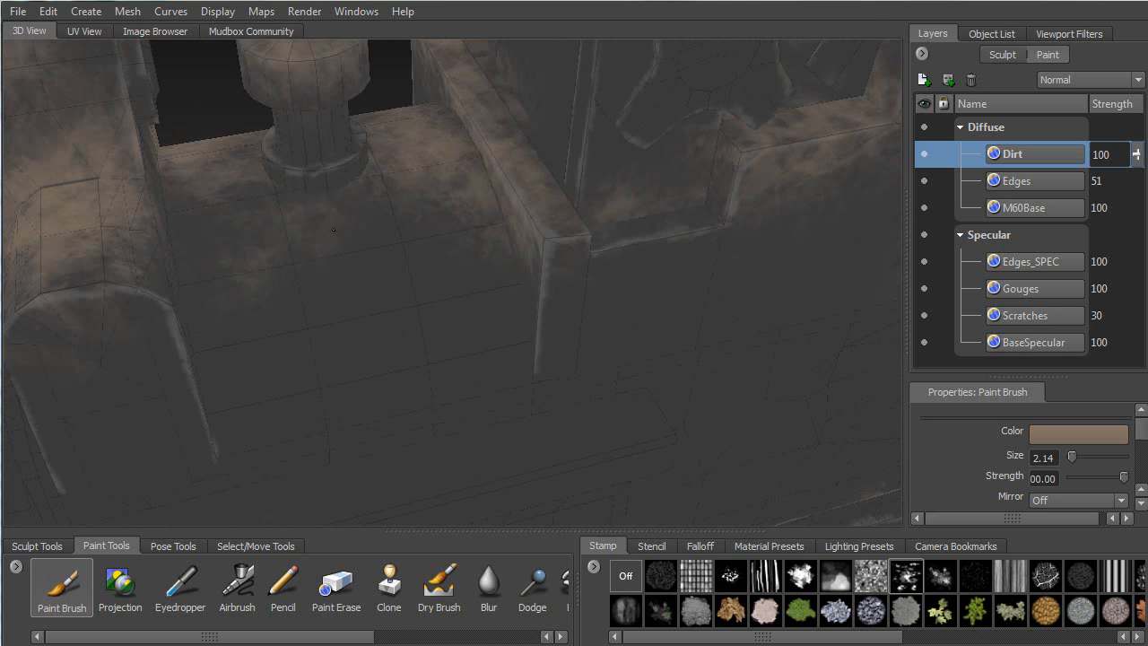
{"action": "left_click_drag", "start_coordinate": [422, 217], "coordinate": [359, 215], "text": "alt"}
{"action": "mouse_move", "coordinate": [457, 113]}
{"action": "left_mouse_down"}
{"action": "mouse_move", "coordinate": [492, 138]}
{"action": "mouse_move", "coordinate": [399, 63]}
{"action": "left_mouse_up"}
{"action": "left_click_drag", "start_coordinate": [435, 124], "coordinate": [521, 115]}
{"action": "left_click_drag", "start_coordinate": [618, 164], "coordinate": [636, 119]}
Stamp brown grime along the ribbed cylinder ridge
{"action": "left_click_drag", "start_coordinate": [665, 210], "coordinate": [409, 120], "text": "alt"}
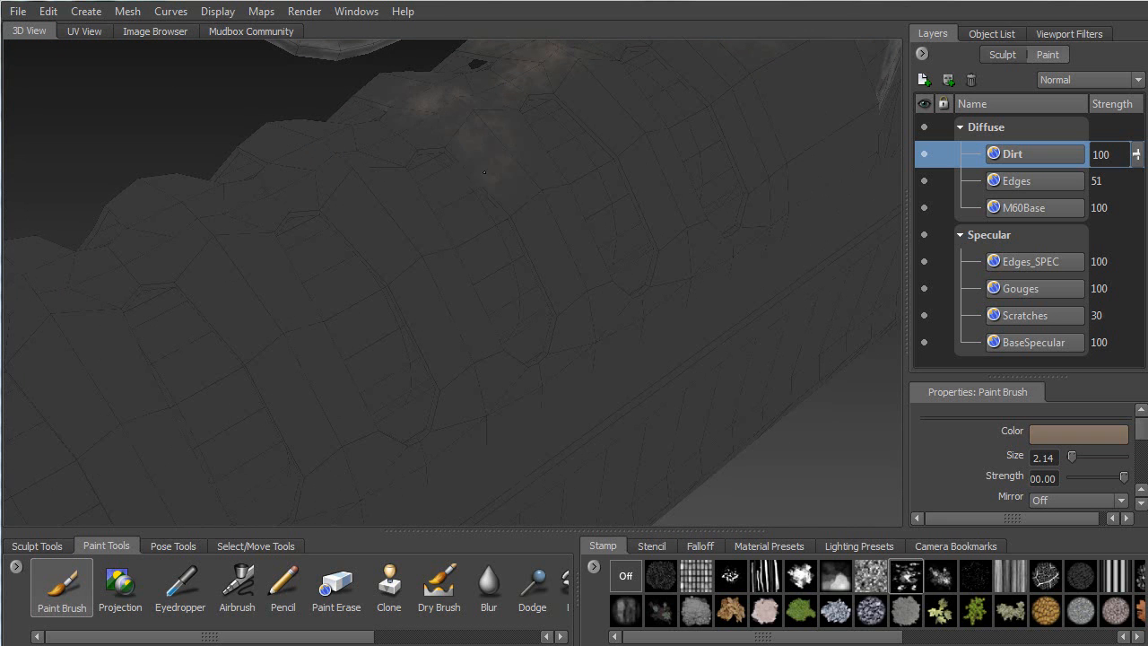
{"action": "left_click_drag", "start_coordinate": [407, 275], "coordinate": [516, 161], "text": "alt"}
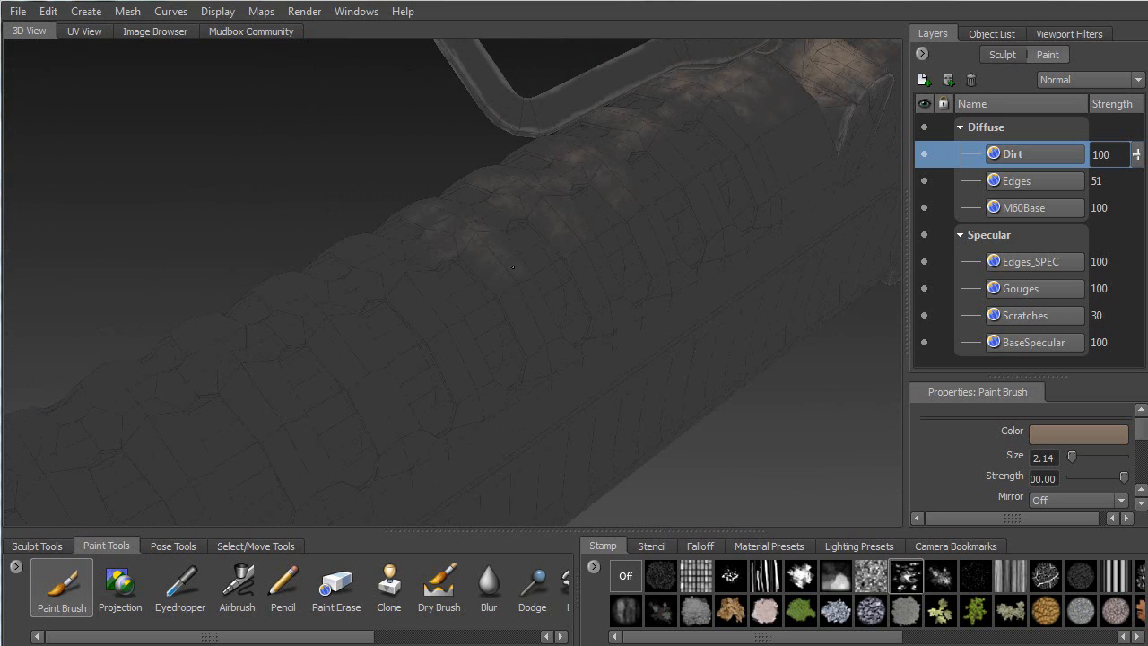
{"action": "mouse_move", "coordinate": [436, 312]}
{"action": "left_mouse_down", "text": "alt"}
{"action": "mouse_move", "coordinate": [482, 225]}
{"action": "mouse_move", "coordinate": [507, 219]}
{"action": "mouse_move", "coordinate": [564, 249]}
{"action": "left_mouse_up", "text": "alt"}
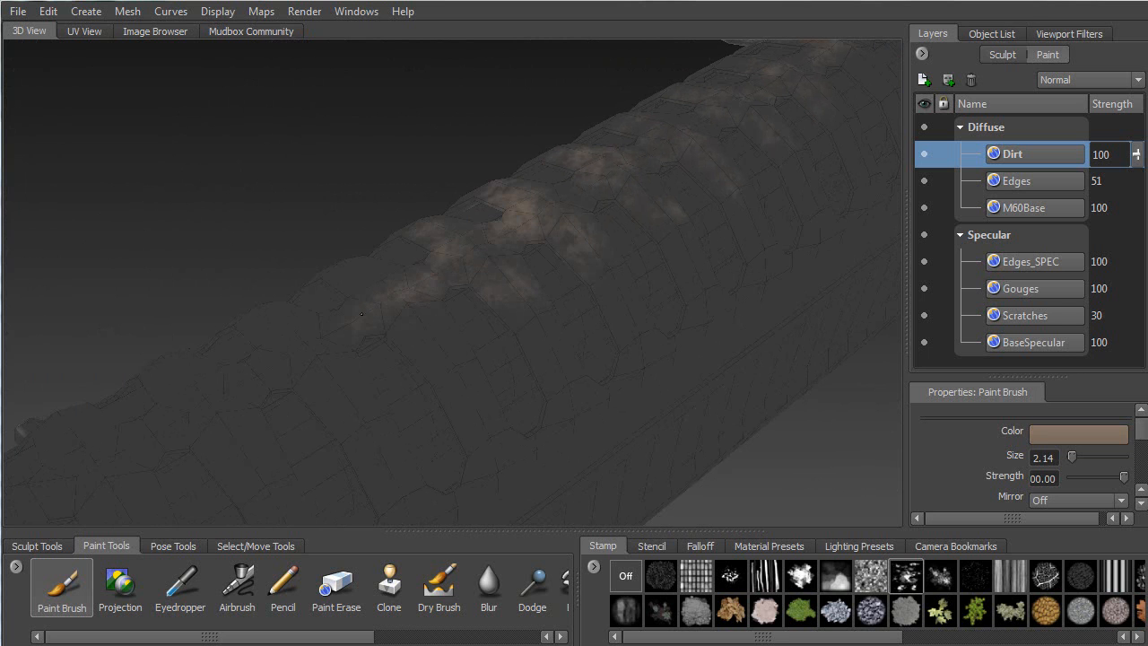
{"action": "left_click_drag", "start_coordinate": [372, 293], "coordinate": [419, 196], "text": "alt"}
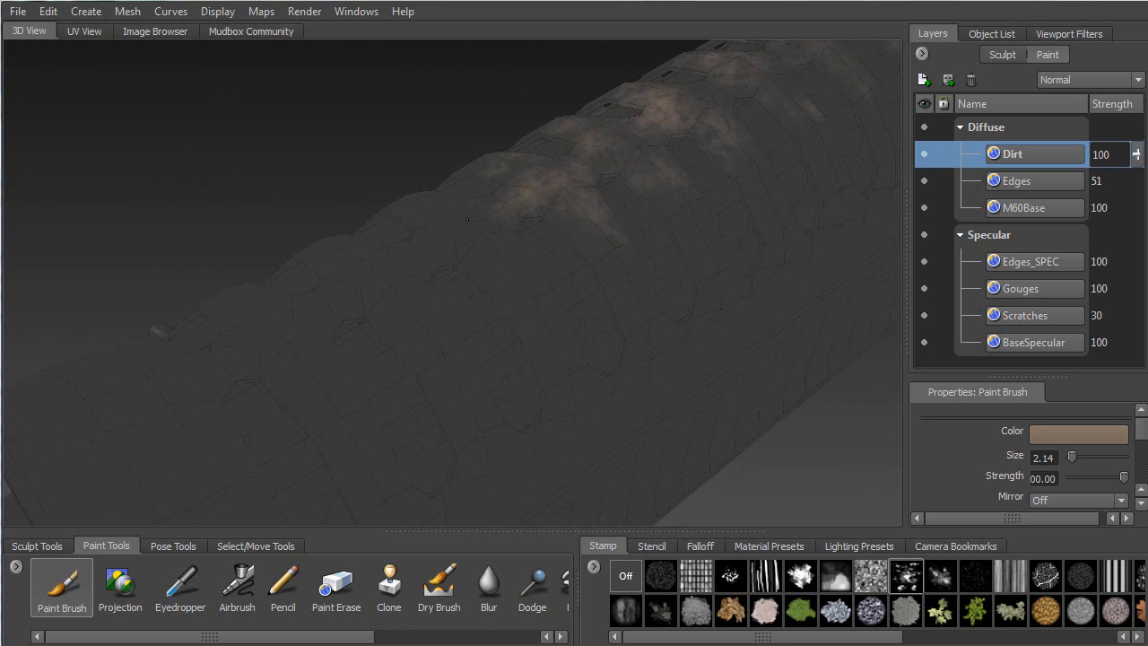
{"action": "left_click_drag", "start_coordinate": [478, 267], "coordinate": [486, 273]}
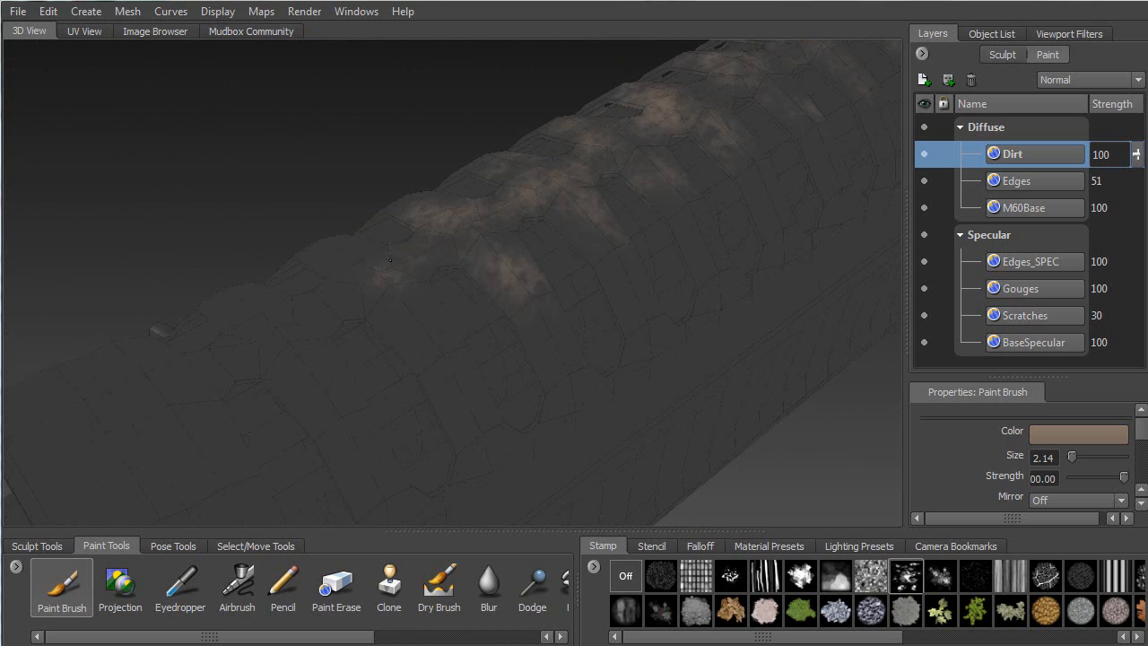
{"action": "left_click_drag", "start_coordinate": [374, 275], "coordinate": [333, 238]}
{"action": "left_click_drag", "start_coordinate": [438, 324], "coordinate": [509, 208], "text": "alt"}
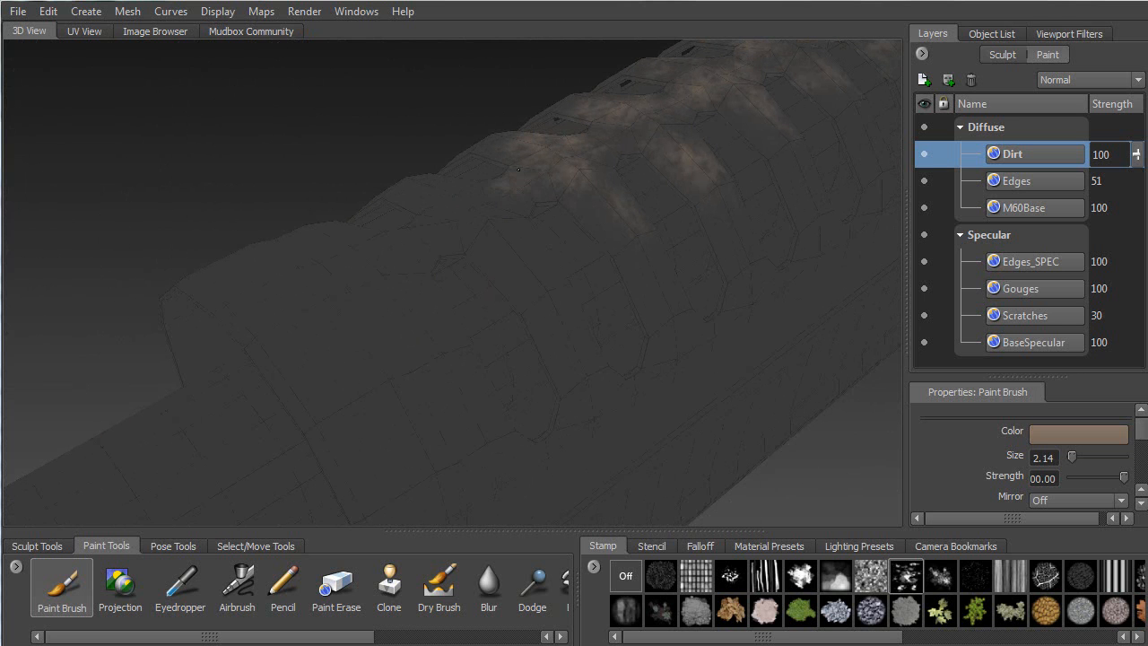
{"action": "mouse_move", "coordinate": [432, 236]}
{"action": "left_mouse_down"}
{"action": "mouse_move", "coordinate": [443, 182]}
{"action": "mouse_move", "coordinate": [532, 275]}
{"action": "left_mouse_up"}
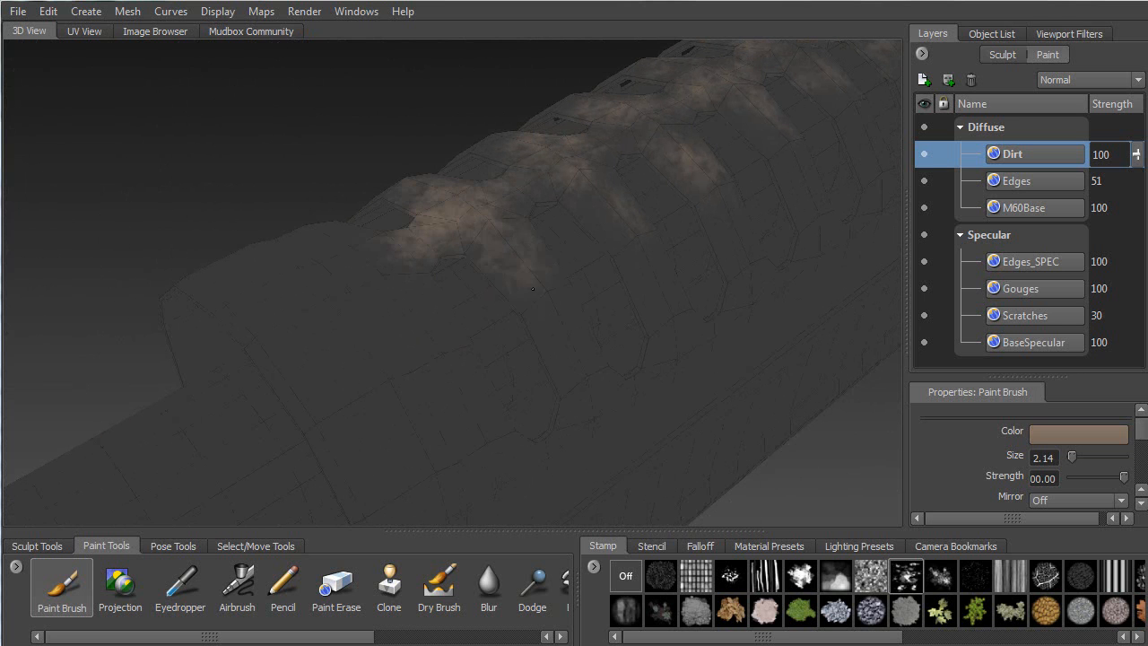
{"action": "mouse_move", "coordinate": [347, 256]}
{"action": "left_mouse_down"}
{"action": "mouse_move", "coordinate": [213, 285]}
{"action": "mouse_move", "coordinate": [416, 303]}
{"action": "left_mouse_up"}
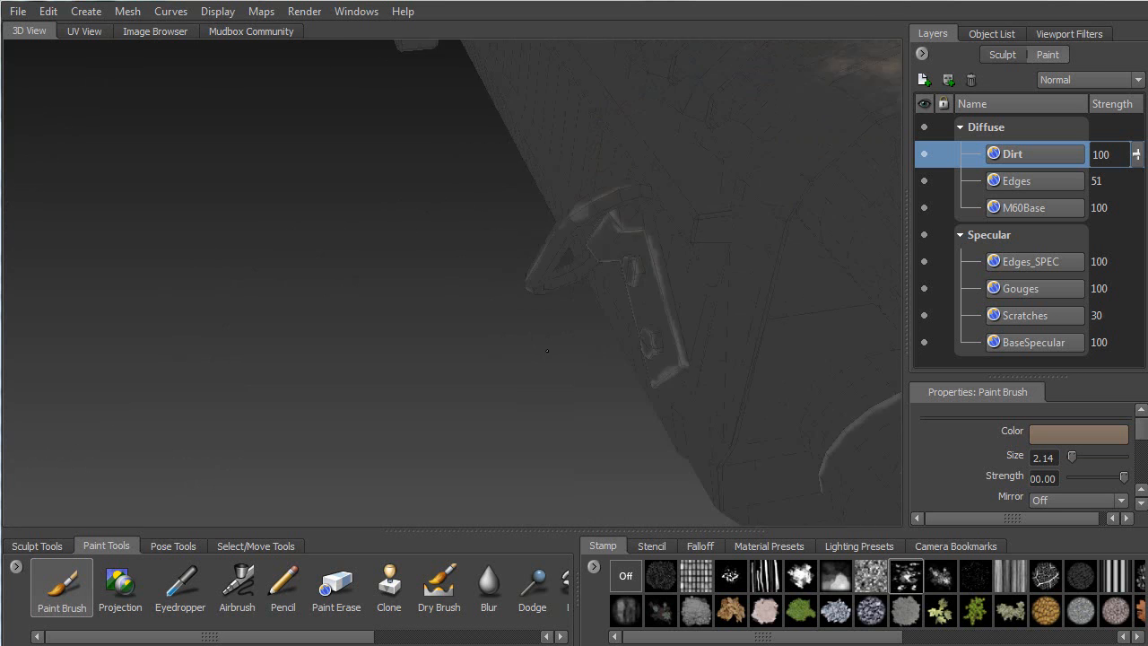
{"action": "mouse_move", "coordinate": [494, 242]}
{"action": "left_mouse_down", "text": "alt"}
{"action": "mouse_move", "coordinate": [540, 202]}
{"action": "mouse_move", "coordinate": [406, 230]}
{"action": "left_mouse_up", "text": "alt"}
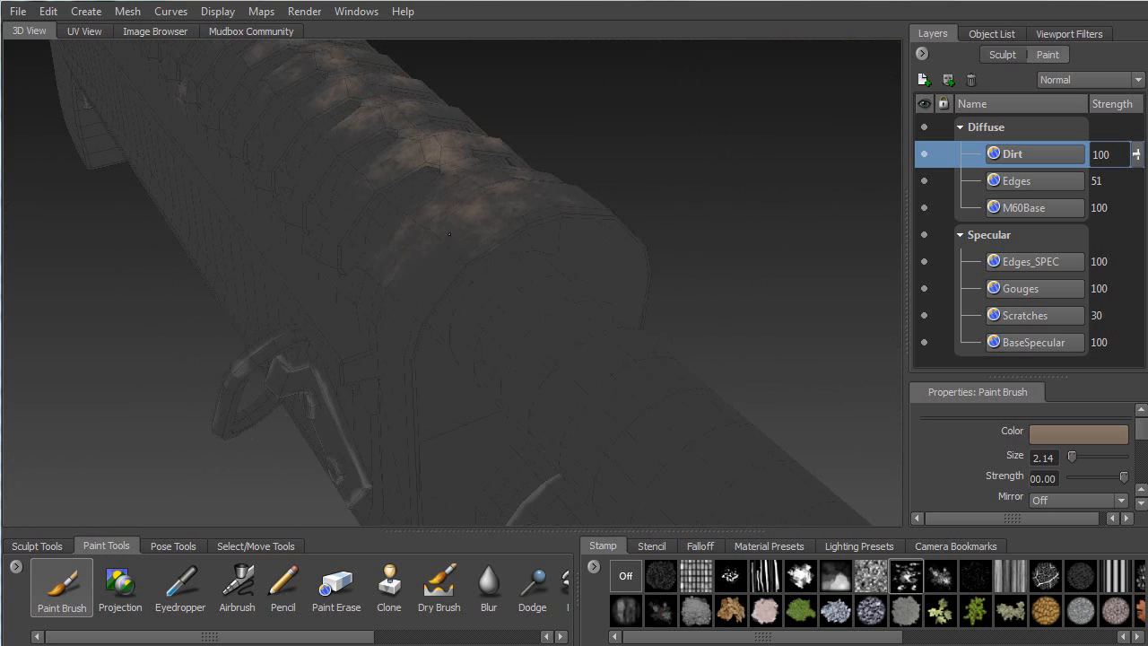
Brush brown grime along the lower tube beside the strap
{"action": "left_click_drag", "start_coordinate": [564, 204], "coordinate": [188, 157], "text": "alt"}
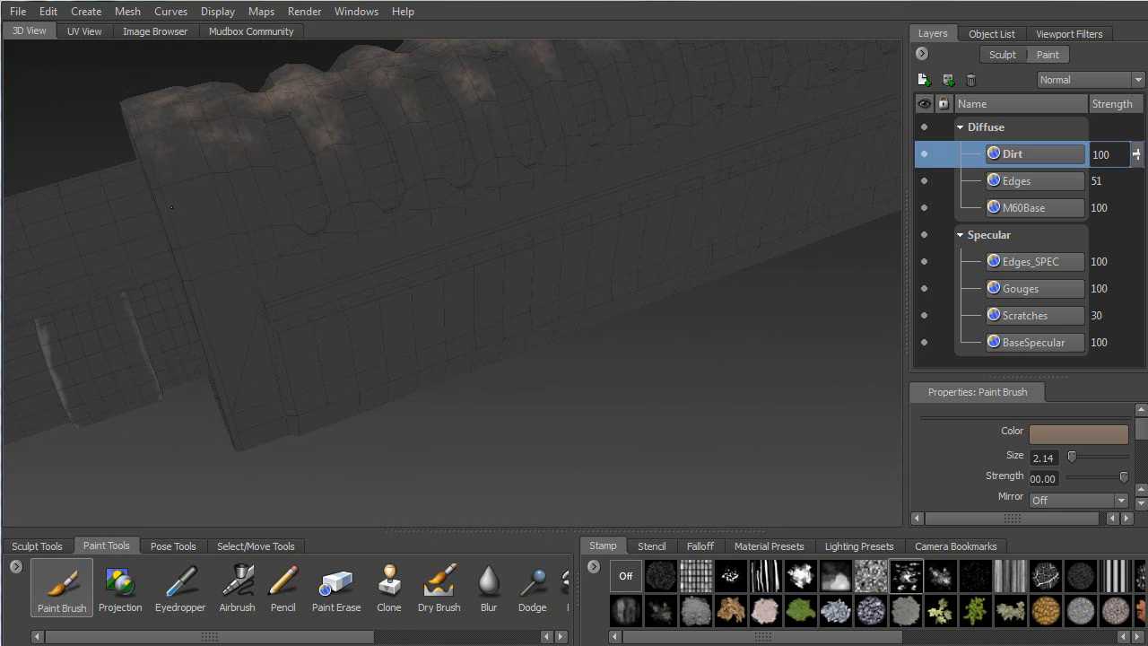
{"action": "middle_click_drag", "start_coordinate": [267, 165], "coordinate": [588, 71], "text": "alt"}
{"action": "left_click_drag", "start_coordinate": [588, 72], "coordinate": [525, 55], "text": "alt"}
{"action": "mouse_move", "coordinate": [181, 294]}
{"action": "left_mouse_down"}
{"action": "mouse_move", "coordinate": [201, 273]}
{"action": "mouse_move", "coordinate": [524, 175]}
{"action": "left_mouse_up"}
Brush brown grime along the strap edge, the barrel and over the barrel clamp
{"action": "mouse_move", "coordinate": [453, 175]}
{"action": "left_mouse_down", "text": "alt"}
{"action": "mouse_move", "coordinate": [305, 192]}
{"action": "mouse_move", "coordinate": [626, 183]}
{"action": "left_mouse_up", "text": "alt"}
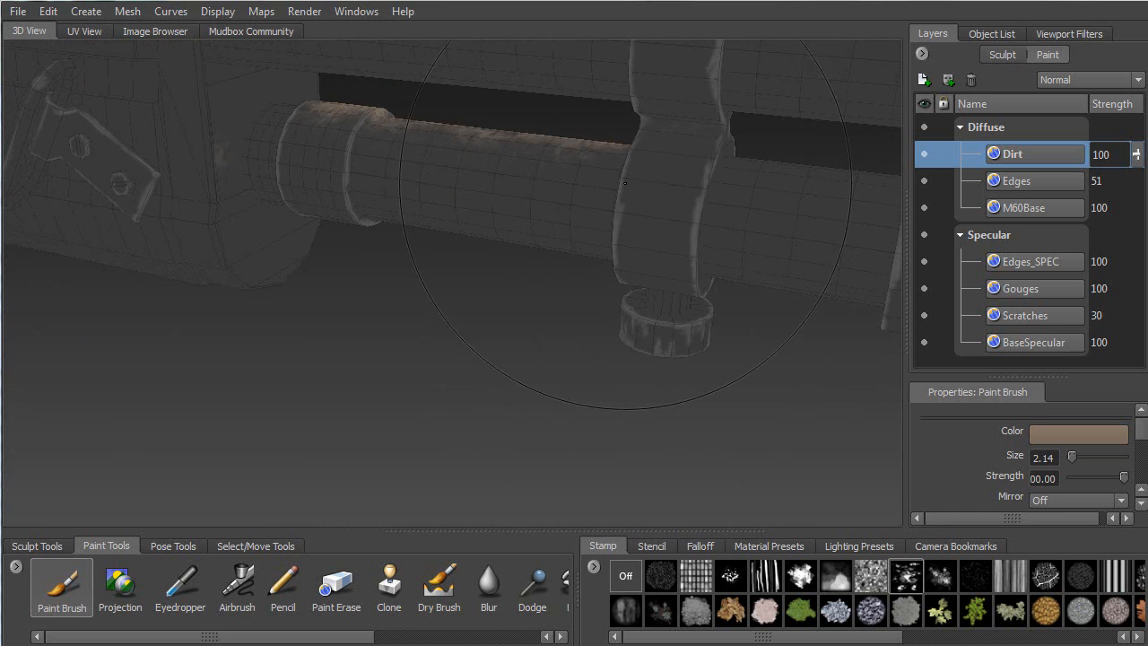
{"action": "mouse_move", "coordinate": [650, 128]}
{"action": "left_mouse_down"}
{"action": "mouse_move", "coordinate": [719, 137]}
{"action": "mouse_move", "coordinate": [343, 221]}
{"action": "left_mouse_up"}
{"action": "mouse_move", "coordinate": [293, 336]}
{"action": "left_mouse_down"}
{"action": "mouse_move", "coordinate": [449, 238]}
{"action": "mouse_move", "coordinate": [669, 130]}
{"action": "left_mouse_up"}
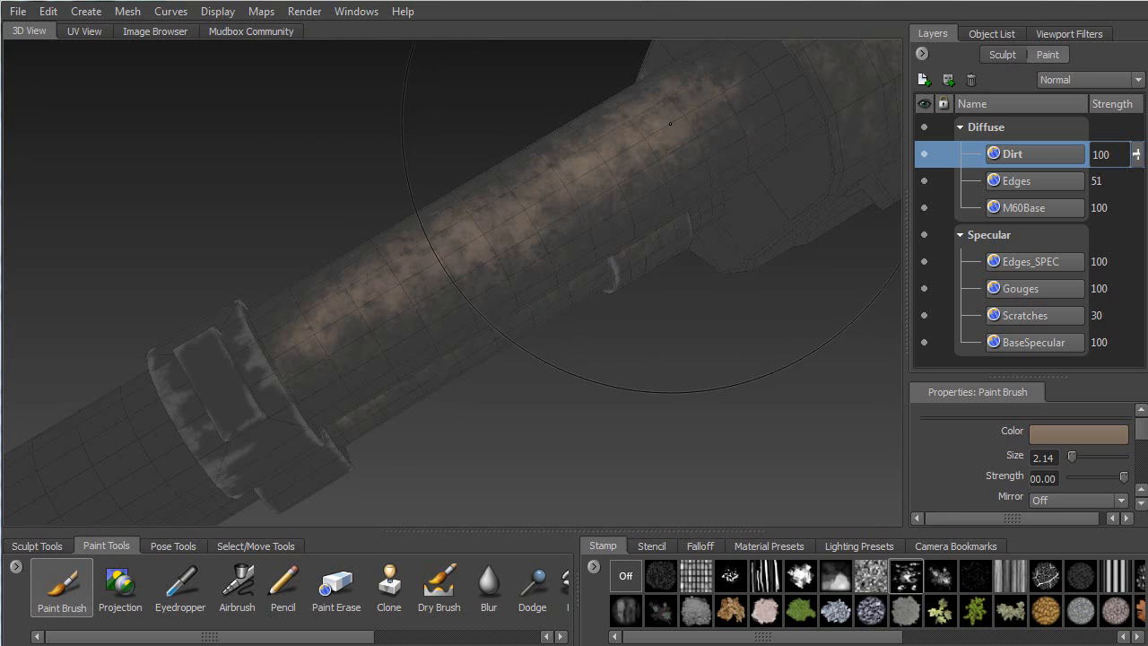
{"action": "left_click_drag", "start_coordinate": [400, 276], "coordinate": [272, 299], "text": "alt"}
{"action": "mouse_move", "coordinate": [239, 258]}
{"action": "left_mouse_down"}
{"action": "mouse_move", "coordinate": [249, 241]}
{"action": "mouse_move", "coordinate": [301, 285]}
{"action": "mouse_move", "coordinate": [713, 221]}
{"action": "left_mouse_up"}
{"action": "mouse_move", "coordinate": [777, 173]}
{"action": "left_mouse_down"}
{"action": "mouse_move", "coordinate": [804, 215]}
{"action": "mouse_move", "coordinate": [843, 222]}
{"action": "left_mouse_up"}
{"action": "middle_click_drag", "start_coordinate": [843, 222], "coordinate": [498, 238], "text": "alt"}
{"action": "left_click_drag", "start_coordinate": [499, 239], "coordinate": [427, 228], "text": "alt"}
{"action": "middle_click_drag", "start_coordinate": [231, 260], "coordinate": [460, 238], "text": "alt"}
{"action": "mouse_move", "coordinate": [184, 108]}
{"action": "left_mouse_down"}
{"action": "mouse_move", "coordinate": [235, 163]}
{"action": "mouse_move", "coordinate": [333, 203]}
{"action": "mouse_move", "coordinate": [477, 296]}
{"action": "mouse_move", "coordinate": [620, 443]}
{"action": "left_mouse_up"}
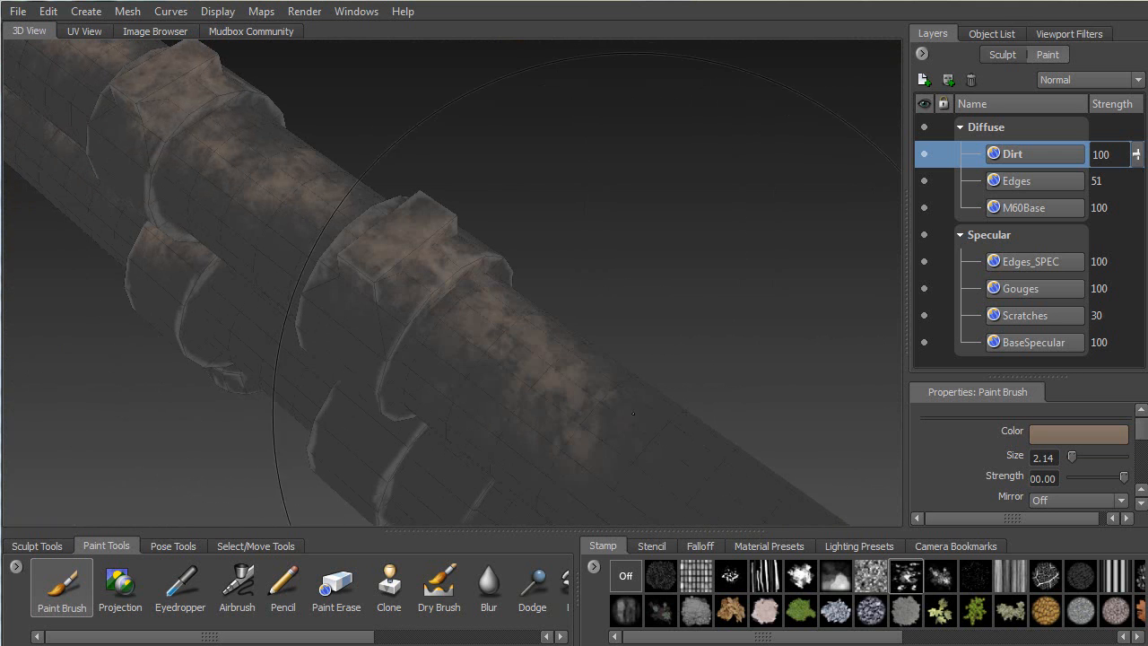
Stamp grime down the barrel toward the front sight and muzzle
{"action": "middle_click_drag", "start_coordinate": [620, 443], "coordinate": [405, 252], "text": "alt"}
{"action": "scroll", "coordinate": [405, 252], "scroll_direction": "down", "scroll_amount": 5}
{"action": "mouse_move", "coordinate": [466, 268]}
{"action": "left_mouse_down"}
{"action": "mouse_move", "coordinate": [528, 332]}
{"action": "mouse_move", "coordinate": [484, 363]}
{"action": "mouse_move", "coordinate": [381, 376]}
{"action": "left_mouse_up"}
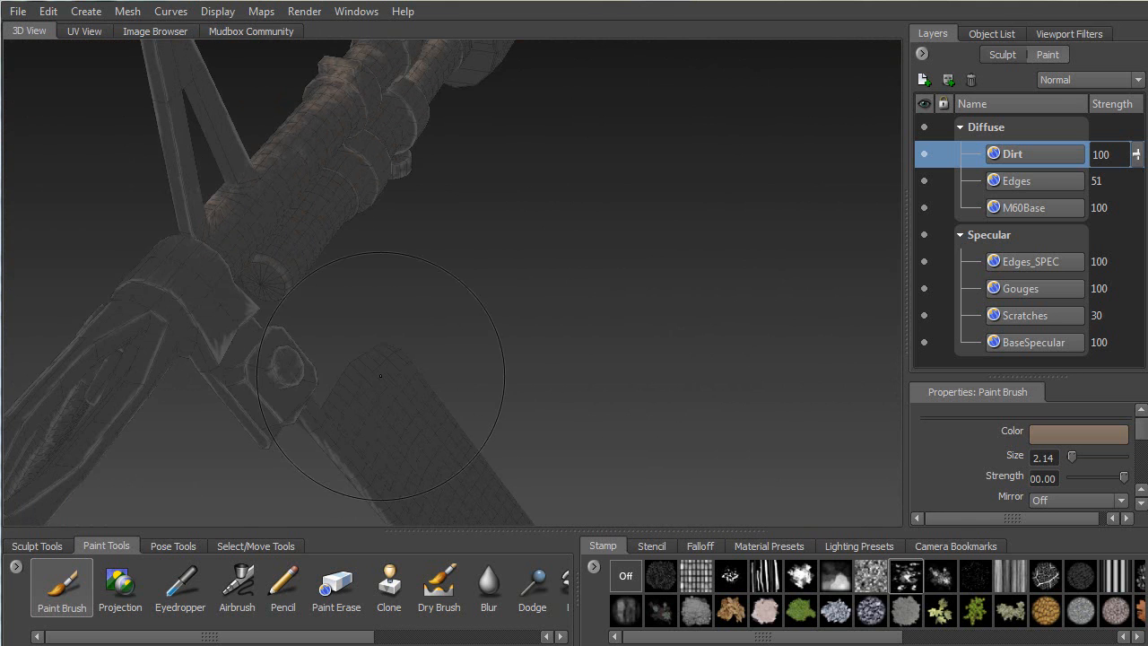
{"action": "left_click_drag", "start_coordinate": [113, 326], "coordinate": [325, 267], "text": "alt"}
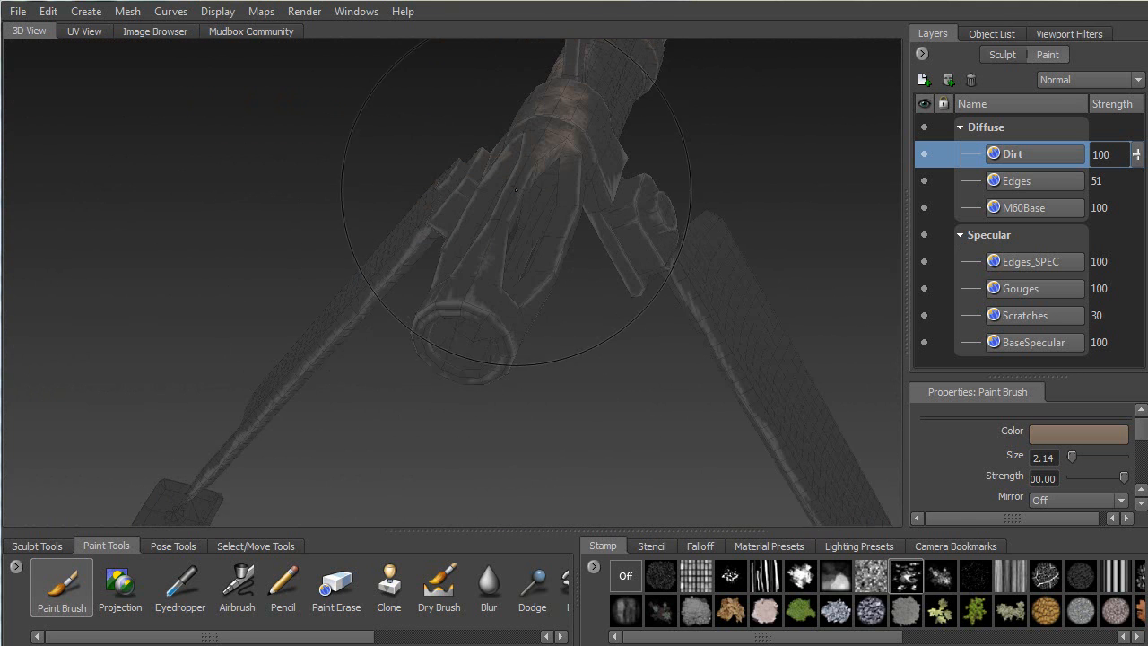
{"action": "mouse_move", "coordinate": [504, 230]}
{"action": "left_mouse_down"}
{"action": "mouse_move", "coordinate": [459, 301]}
{"action": "mouse_move", "coordinate": [485, 379]}
{"action": "mouse_move", "coordinate": [529, 325]}
{"action": "mouse_move", "coordinate": [608, 280]}
{"action": "left_mouse_up"}
Grime the top of the lower barrel, then switch off flat lighting
{"action": "left_click_drag", "start_coordinate": [655, 248], "coordinate": [448, 373], "text": "alt"}
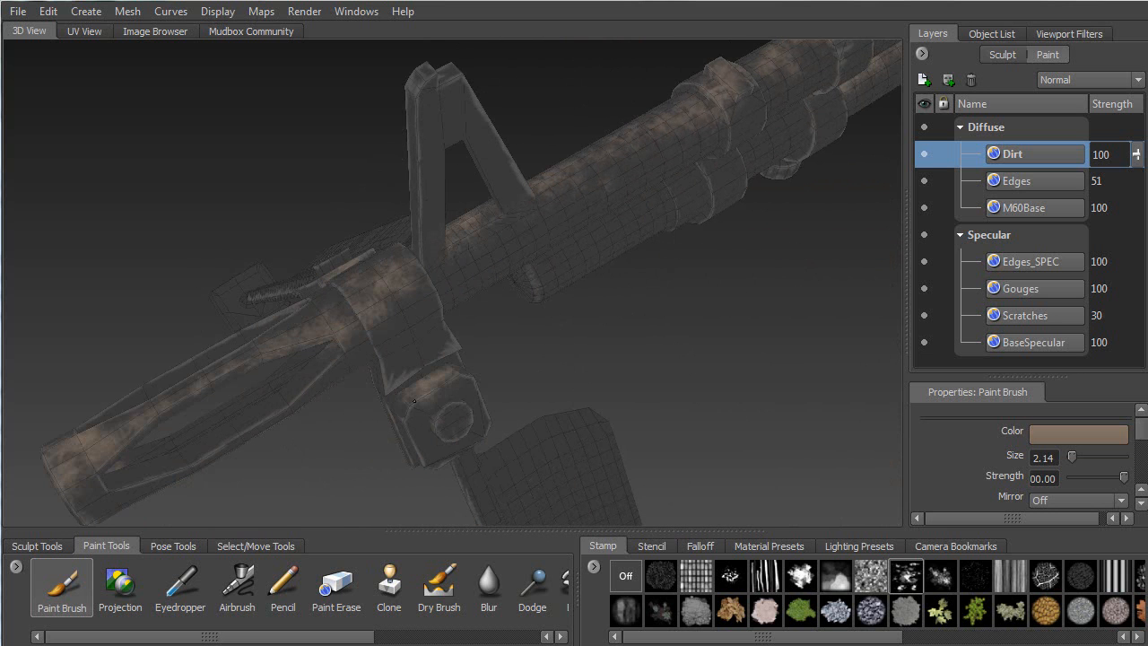
{"action": "left_click_drag", "start_coordinate": [491, 387], "coordinate": [579, 244], "text": "alt"}
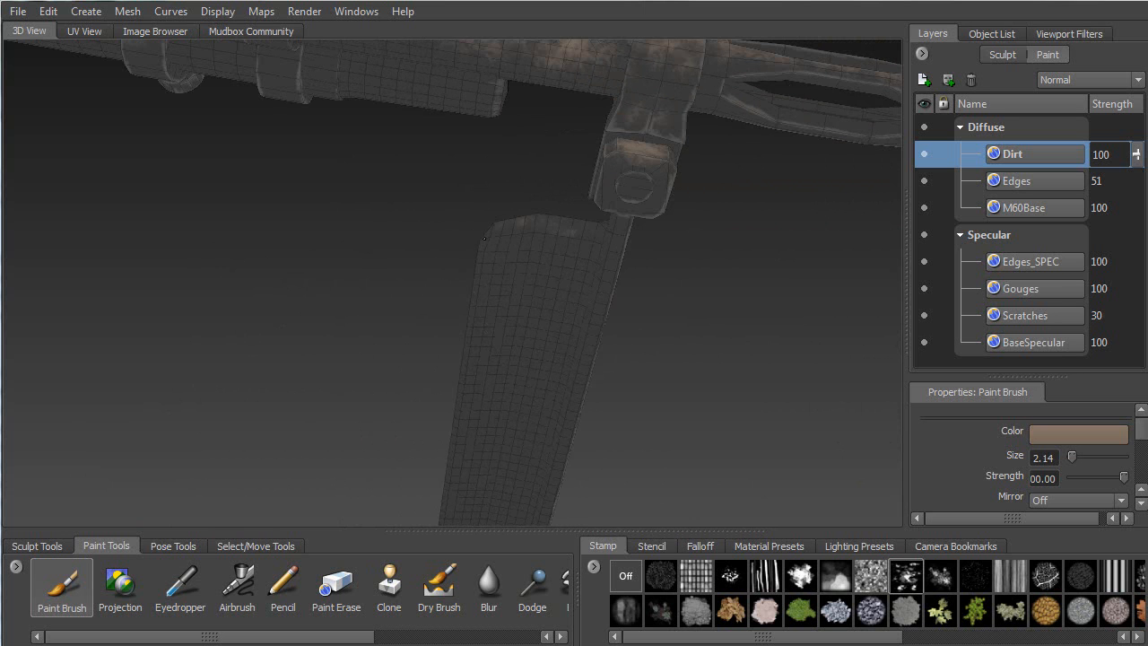
{"action": "left_click_drag", "start_coordinate": [511, 225], "coordinate": [635, 167], "text": "alt"}
{"action": "left_click_drag", "start_coordinate": [500, 134], "coordinate": [433, 274], "text": "alt"}
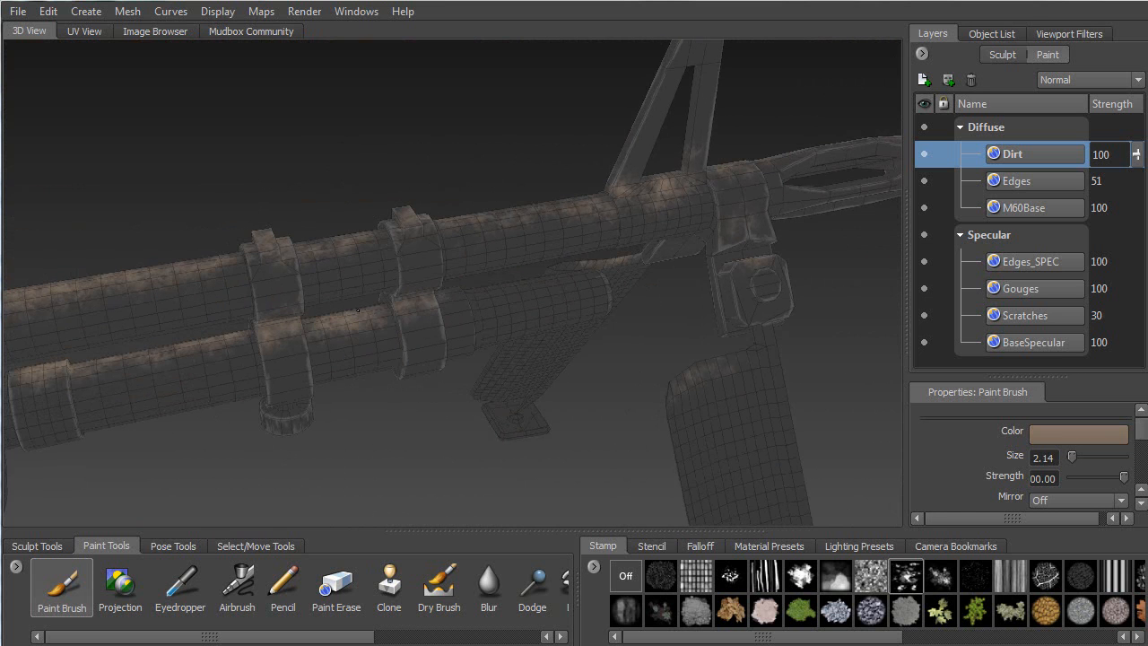
{"action": "left_click_drag", "start_coordinate": [443, 304], "coordinate": [568, 286]}
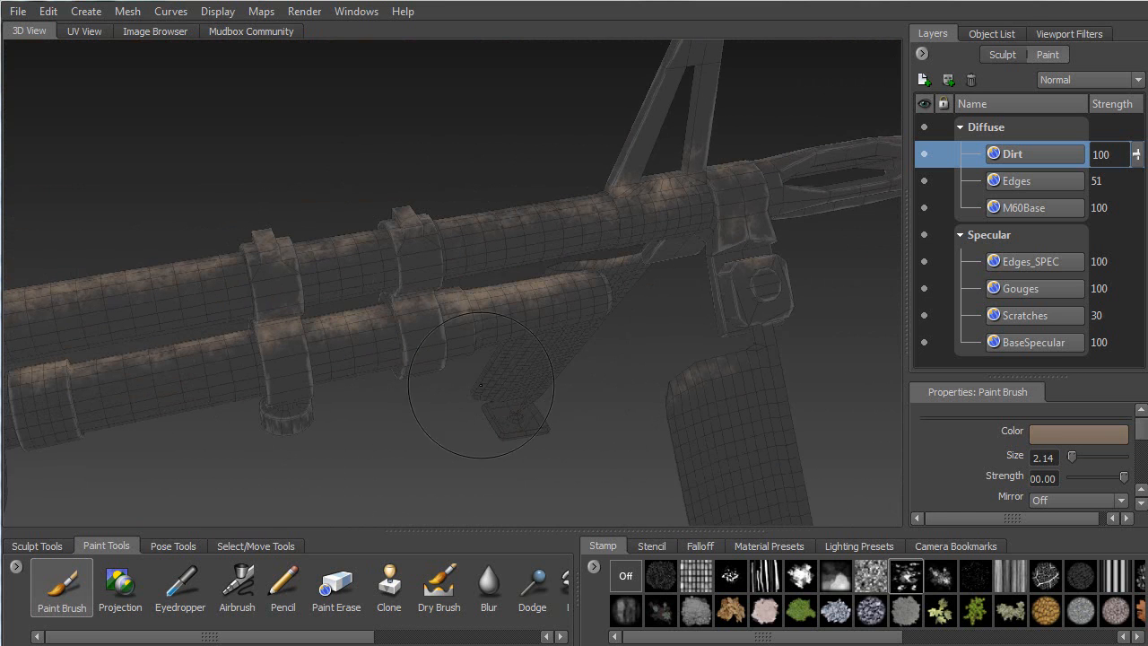
{"action": "right_click_drag", "start_coordinate": [395, 448], "coordinate": [452, 423]}
{"action": "right_click_drag", "start_coordinate": [405, 441], "coordinate": [358, 415]}
Hide the wireframe and inspect the barrels and receiver under full shading
{"action": "key", "text": "w"}
{"action": "left_click_drag", "start_coordinate": [432, 416], "coordinate": [61, 372], "text": "alt"}
{"action": "middle_click_drag", "start_coordinate": [301, 215], "coordinate": [269, 339], "text": "alt"}
{"action": "left_click_drag", "start_coordinate": [405, 337], "coordinate": [418, 406], "text": "alt"}
{"action": "right_click_drag", "start_coordinate": [418, 405], "coordinate": [529, 394], "text": "alt"}
{"action": "mouse_move", "coordinate": [485, 404]}
{"action": "left_mouse_down", "text": "alt"}
{"action": "mouse_move", "coordinate": [466, 367]}
{"action": "mouse_move", "coordinate": [453, 430]}
{"action": "mouse_move", "coordinate": [466, 385]}
{"action": "mouse_move", "coordinate": [555, 429]}
{"action": "mouse_move", "coordinate": [528, 397]}
{"action": "left_mouse_up", "text": "alt"}
{"action": "mouse_move", "coordinate": [613, 385]}
{"action": "left_mouse_down", "text": "alt"}
{"action": "mouse_move", "coordinate": [521, 364]}
{"action": "mouse_move", "coordinate": [520, 204]}
{"action": "left_mouse_up", "text": "alt"}
{"action": "mouse_move", "coordinate": [351, 336]}
{"action": "left_mouse_down", "text": "alt"}
{"action": "mouse_move", "coordinate": [642, 321]}
{"action": "mouse_move", "coordinate": [399, 362]}
{"action": "mouse_move", "coordinate": [310, 426]}
{"action": "mouse_move", "coordinate": [408, 341]}
{"action": "mouse_move", "coordinate": [475, 356]}
{"action": "mouse_move", "coordinate": [413, 348]}
{"action": "left_mouse_up", "text": "alt"}
Inspect the feed tray and rear rail from above, then turn flat lighting back on
{"action": "middle_click_drag", "start_coordinate": [789, 502], "coordinate": [355, 457], "text": "alt"}
{"action": "left_click_drag", "start_coordinate": [356, 457], "coordinate": [538, 466], "text": "alt"}
{"action": "middle_click_drag", "start_coordinate": [709, 381], "coordinate": [235, 377], "text": "alt"}
{"action": "left_click_drag", "start_coordinate": [539, 269], "coordinate": [363, 320], "text": "alt"}
{"action": "middle_click_drag", "start_coordinate": [225, 340], "coordinate": [371, 339], "text": "alt"}
{"action": "left_click_drag", "start_coordinate": [371, 339], "coordinate": [441, 304], "text": "alt"}
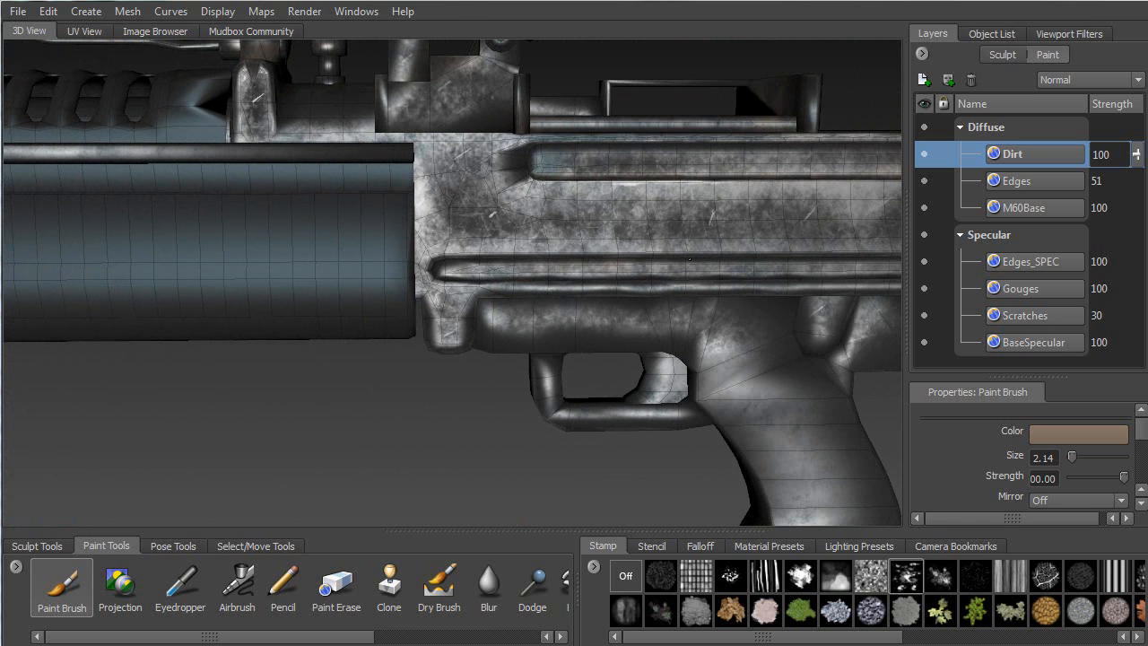
{"action": "middle_click_drag", "start_coordinate": [689, 259], "coordinate": [447, 297], "text": "alt"}
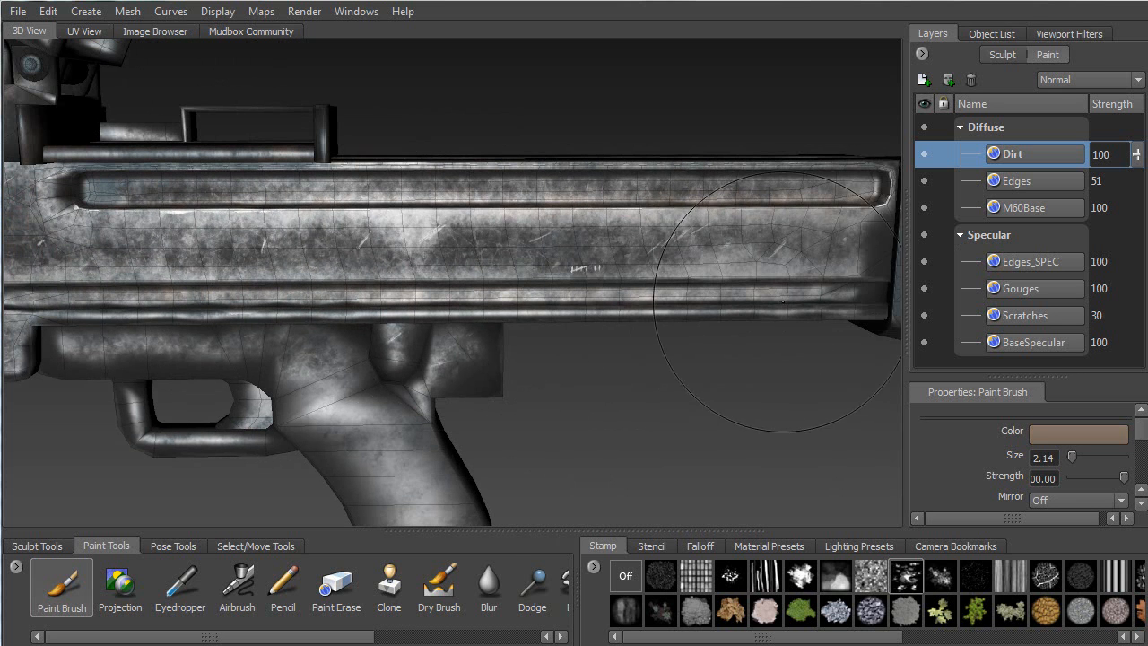
{"action": "left_click_drag", "start_coordinate": [294, 314], "coordinate": [358, 395], "text": "alt"}
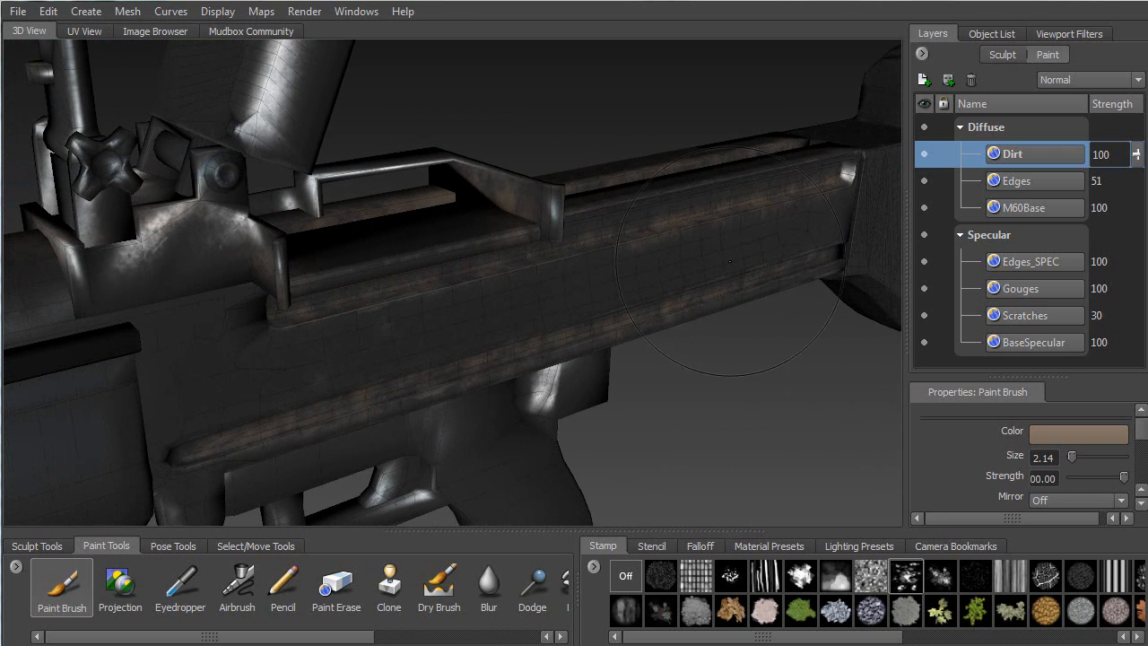
{"action": "right_click_drag", "start_coordinate": [786, 361], "coordinate": [736, 341]}
Stamp brown grime across the stock surface and along its curved edge
{"action": "left_click_drag", "start_coordinate": [625, 317], "coordinate": [538, 386], "text": "alt"}
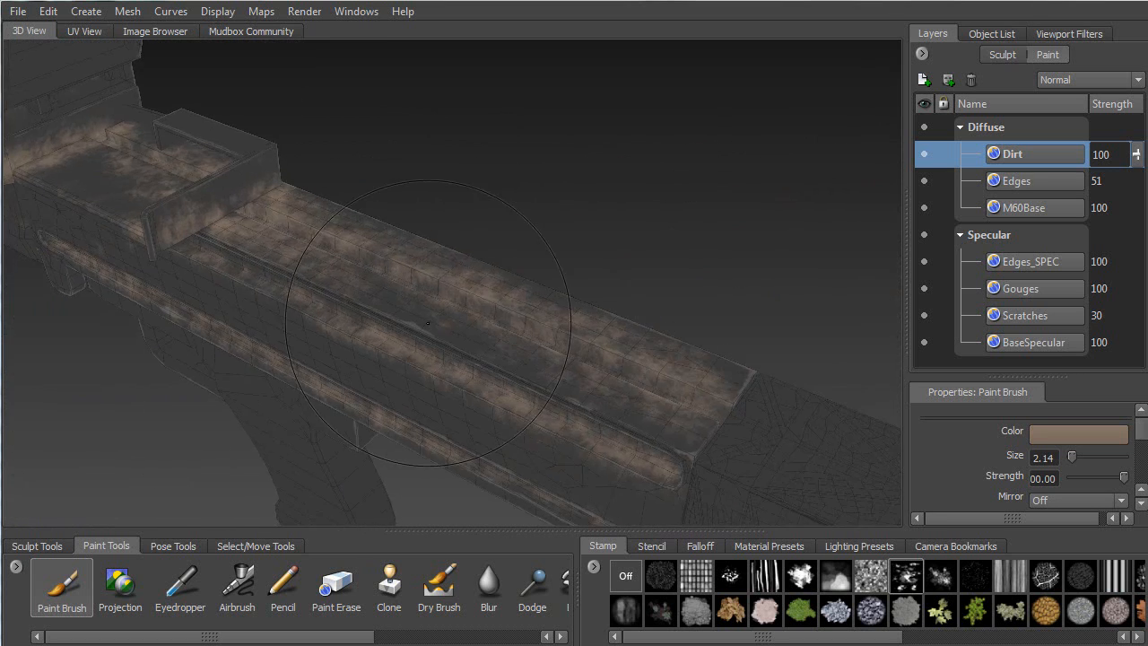
{"action": "middle_click_drag", "start_coordinate": [538, 385], "coordinate": [230, 233], "text": "alt"}
{"action": "left_click_drag", "start_coordinate": [230, 234], "coordinate": [492, 282], "text": "alt"}
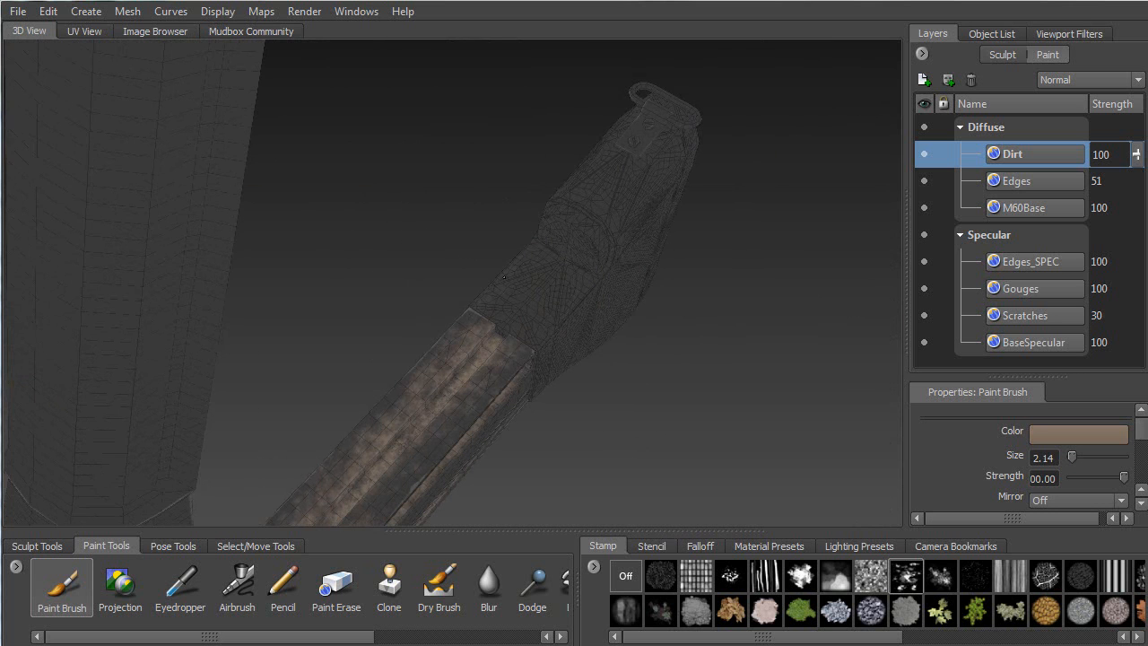
{"action": "left_click_drag", "start_coordinate": [556, 309], "coordinate": [527, 253], "text": "alt"}
{"action": "right_click_drag", "start_coordinate": [528, 252], "coordinate": [415, 331], "text": "alt"}
{"action": "mouse_move", "coordinate": [223, 217]}
{"action": "left_mouse_down"}
{"action": "mouse_move", "coordinate": [478, 256]}
{"action": "mouse_move", "coordinate": [678, 351]}
{"action": "mouse_move", "coordinate": [430, 294]}
{"action": "left_mouse_up"}
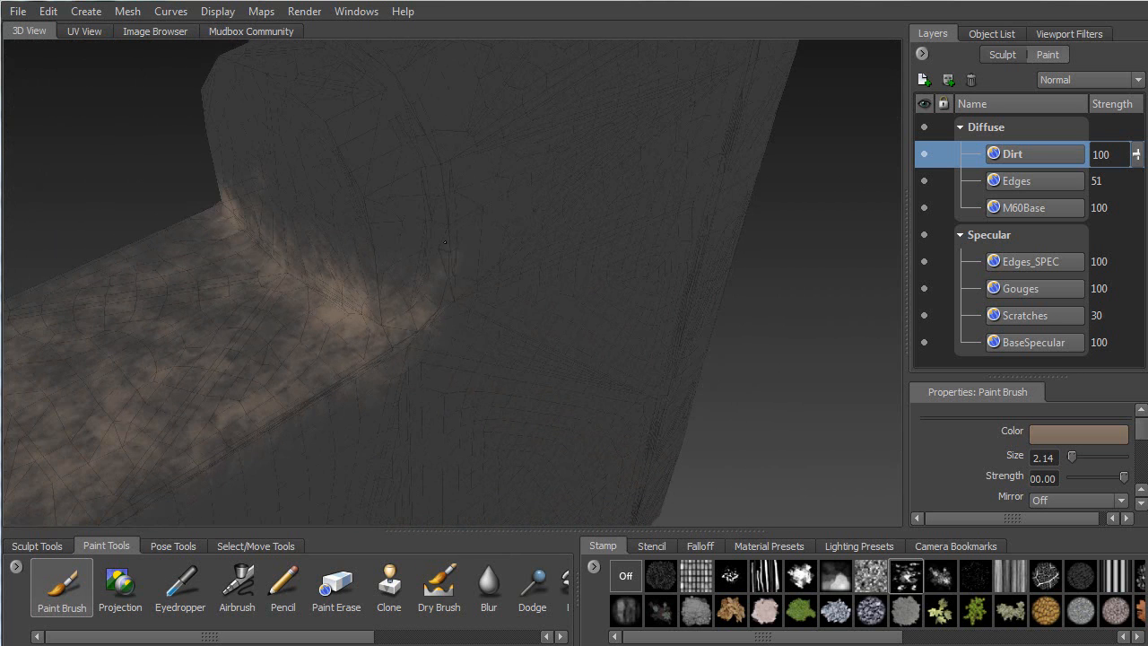
{"action": "mouse_move", "coordinate": [411, 157]}
{"action": "left_mouse_down", "text": "alt"}
{"action": "mouse_move", "coordinate": [615, 192]}
{"action": "mouse_move", "coordinate": [402, 185]}
{"action": "left_mouse_up", "text": "alt"}
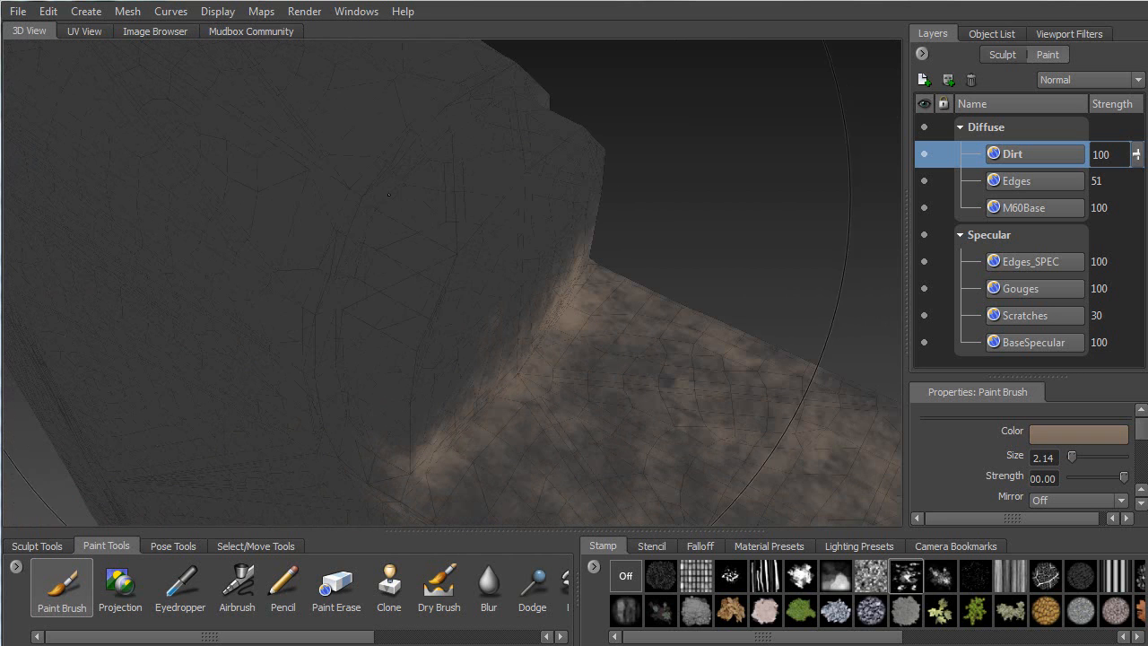
{"action": "left_click_drag", "start_coordinate": [336, 342], "coordinate": [344, 368]}
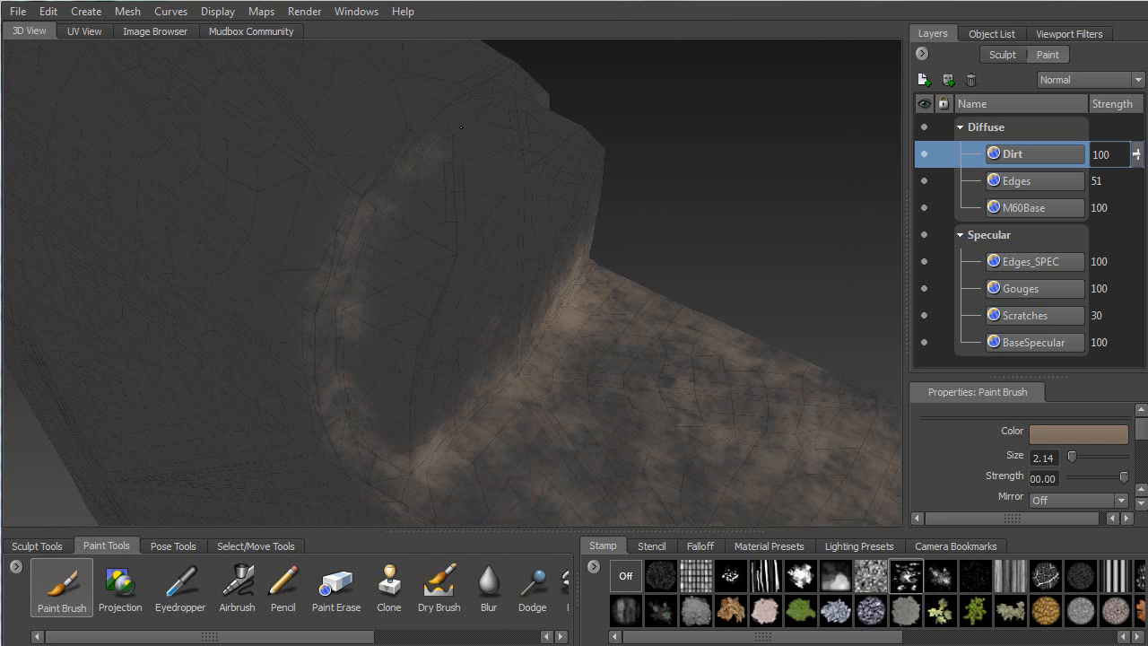
Add light grime along the stock's upper side near the sling loop
{"action": "left_click_drag", "start_coordinate": [519, 210], "coordinate": [359, 216], "text": "alt"}
{"action": "right_click_drag", "start_coordinate": [502, 224], "coordinate": [421, 238], "text": "alt"}
{"action": "middle_click_drag", "start_coordinate": [431, 242], "coordinate": [271, 441], "text": "alt"}
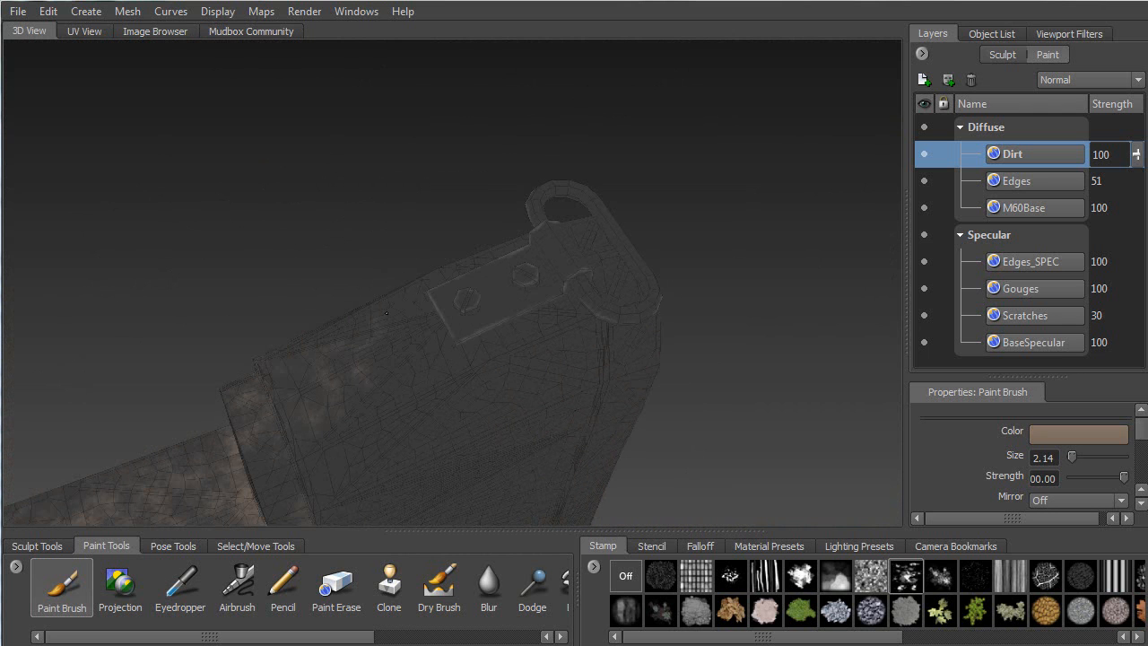
{"action": "left_click_drag", "start_coordinate": [569, 239], "coordinate": [507, 335], "text": "alt"}
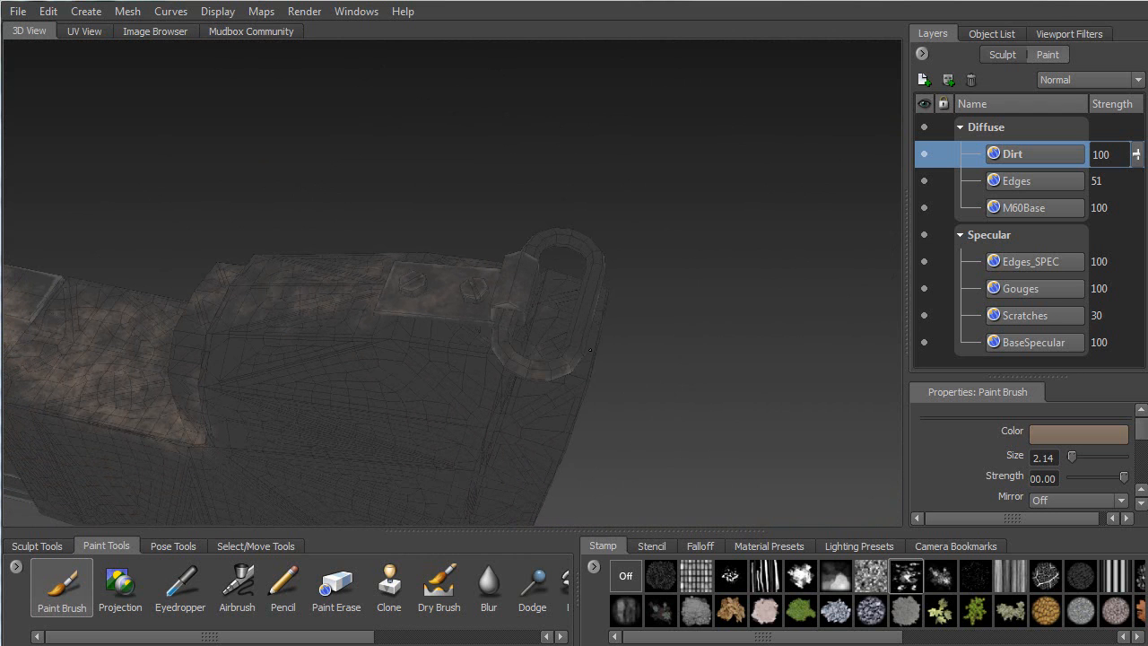
{"action": "left_click_drag", "start_coordinate": [567, 330], "coordinate": [496, 316], "text": "alt"}
{"action": "left_click_drag", "start_coordinate": [529, 357], "coordinate": [368, 313], "text": "alt"}
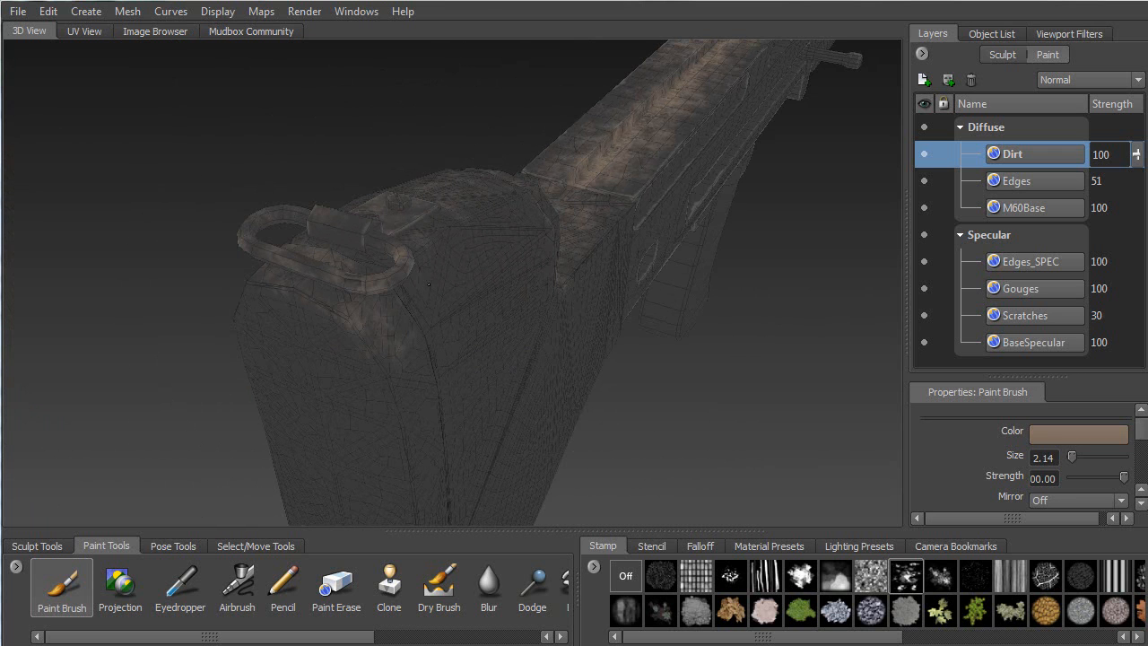
{"action": "left_click_drag", "start_coordinate": [553, 222], "coordinate": [371, 327], "text": "alt"}
{"action": "left_click_drag", "start_coordinate": [235, 357], "coordinate": [282, 311]}
{"action": "left_click_drag", "start_coordinate": [359, 311], "coordinate": [503, 256]}
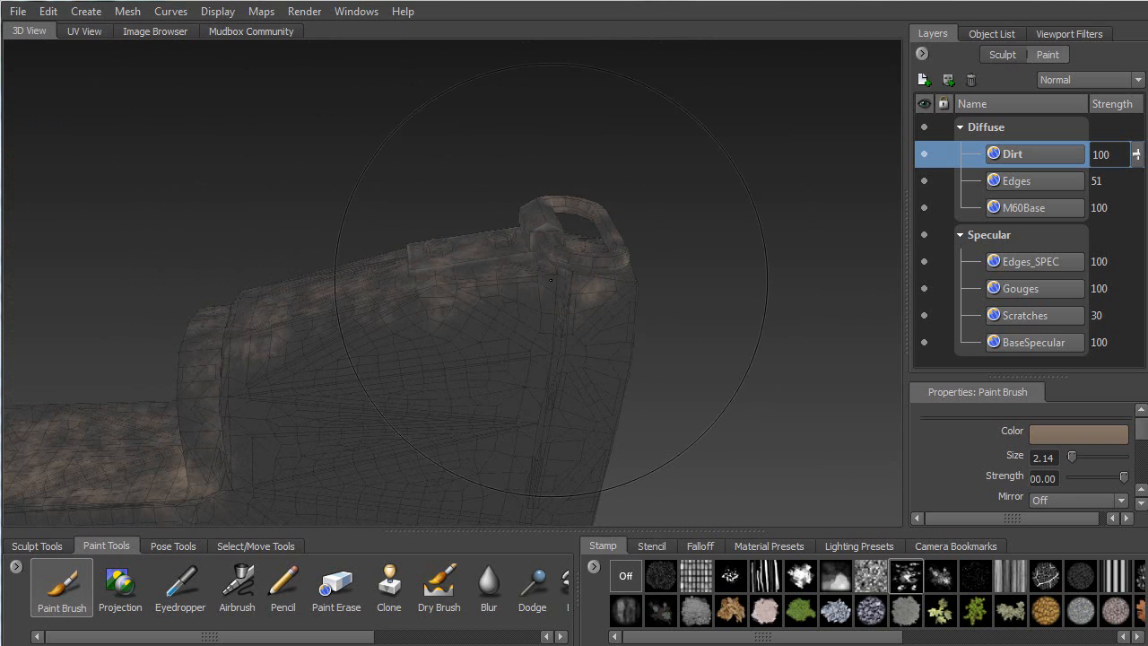
Brush grime along the trigger guard below the receiver
{"action": "left_click_drag", "start_coordinate": [715, 61], "coordinate": [269, 262], "text": "alt"}
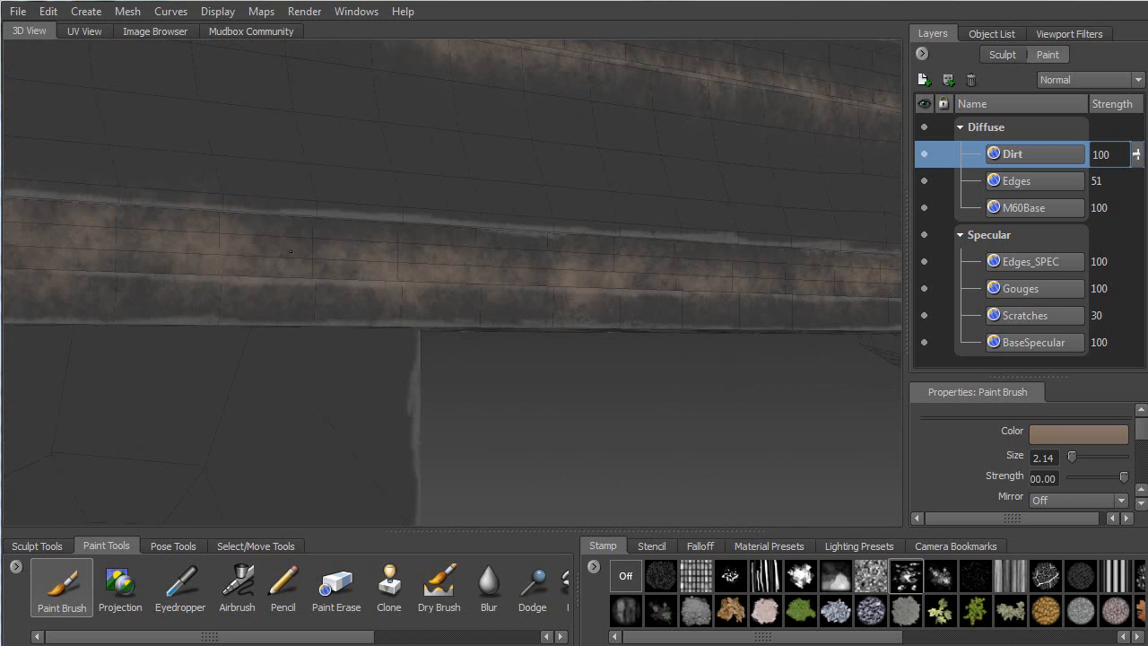
{"action": "left_click_drag", "start_coordinate": [311, 317], "coordinate": [458, 308], "text": "alt"}
{"action": "mouse_move", "coordinate": [475, 218]}
{"action": "left_mouse_down", "text": "alt"}
{"action": "mouse_move", "coordinate": [395, 289]}
{"action": "mouse_move", "coordinate": [524, 265]}
{"action": "left_mouse_up", "text": "alt"}
{"action": "mouse_move", "coordinate": [520, 266]}
{"action": "left_mouse_down", "text": "alt"}
{"action": "mouse_move", "coordinate": [384, 263]}
{"action": "mouse_move", "coordinate": [357, 187]}
{"action": "mouse_move", "coordinate": [345, 182]}
{"action": "left_mouse_up", "text": "alt"}
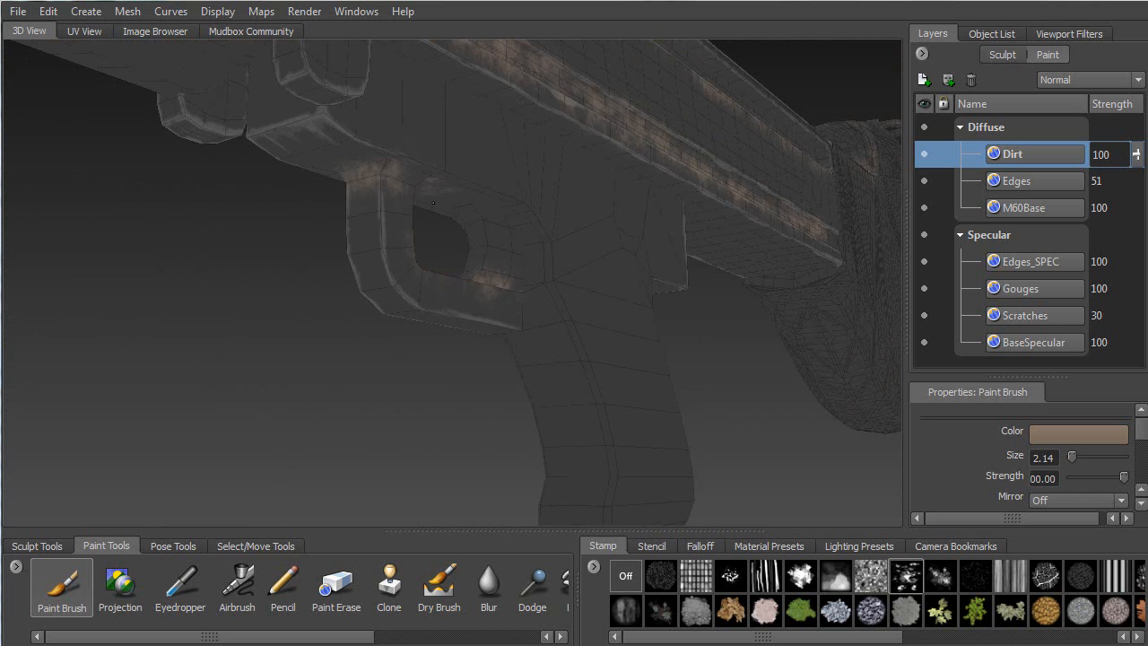
Dirty the block's upper edge and corner near the grip with faint grime
{"action": "mouse_move", "coordinate": [541, 255]}
{"action": "left_mouse_down", "text": "alt"}
{"action": "mouse_move", "coordinate": [366, 304]}
{"action": "mouse_move", "coordinate": [524, 318]}
{"action": "left_mouse_up", "text": "alt"}
{"action": "middle_click_drag", "start_coordinate": [393, 396], "coordinate": [569, 282], "text": "alt"}
{"action": "left_click_drag", "start_coordinate": [568, 282], "coordinate": [269, 312], "text": "alt"}
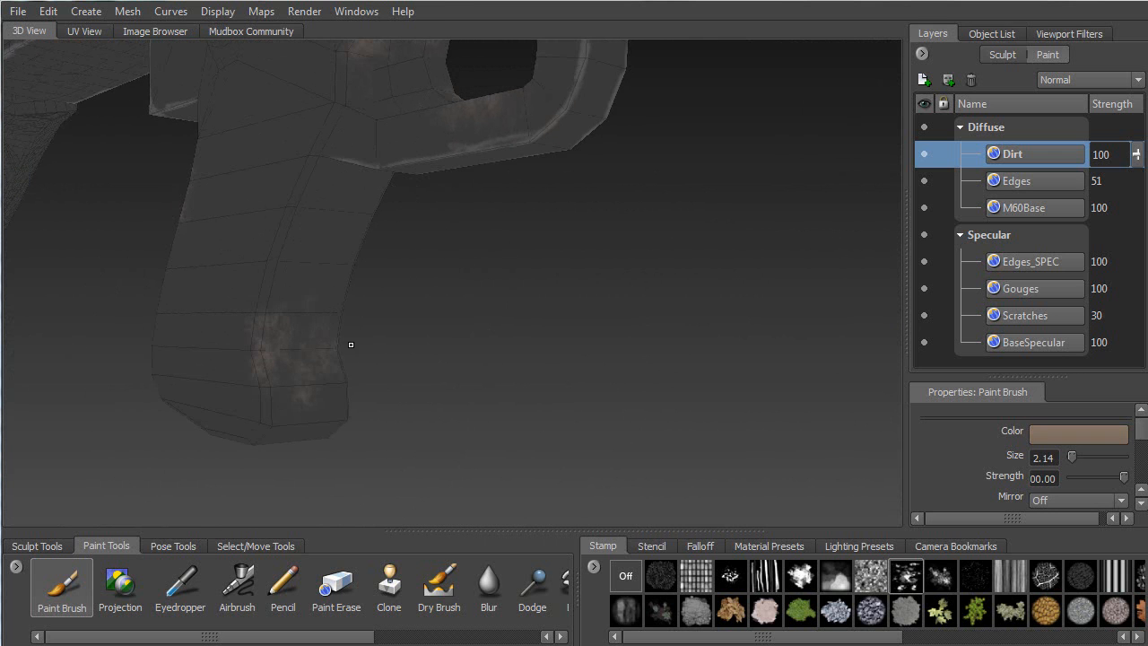
{"action": "middle_click_drag", "start_coordinate": [256, 370], "coordinate": [247, 513], "text": "alt"}
{"action": "left_click_drag", "start_coordinate": [284, 386], "coordinate": [417, 345], "text": "alt"}
{"action": "middle_click_drag", "start_coordinate": [344, 174], "coordinate": [403, 312], "text": "alt"}
{"action": "left_click_drag", "start_coordinate": [402, 312], "coordinate": [376, 214], "text": "alt"}
{"action": "middle_click_drag", "start_coordinate": [376, 180], "coordinate": [374, 287], "text": "alt"}
{"action": "mouse_move", "coordinate": [374, 287]}
{"action": "left_mouse_down", "text": "alt"}
{"action": "mouse_move", "coordinate": [353, 275]}
{"action": "mouse_move", "coordinate": [370, 234]}
{"action": "left_mouse_up", "text": "alt"}
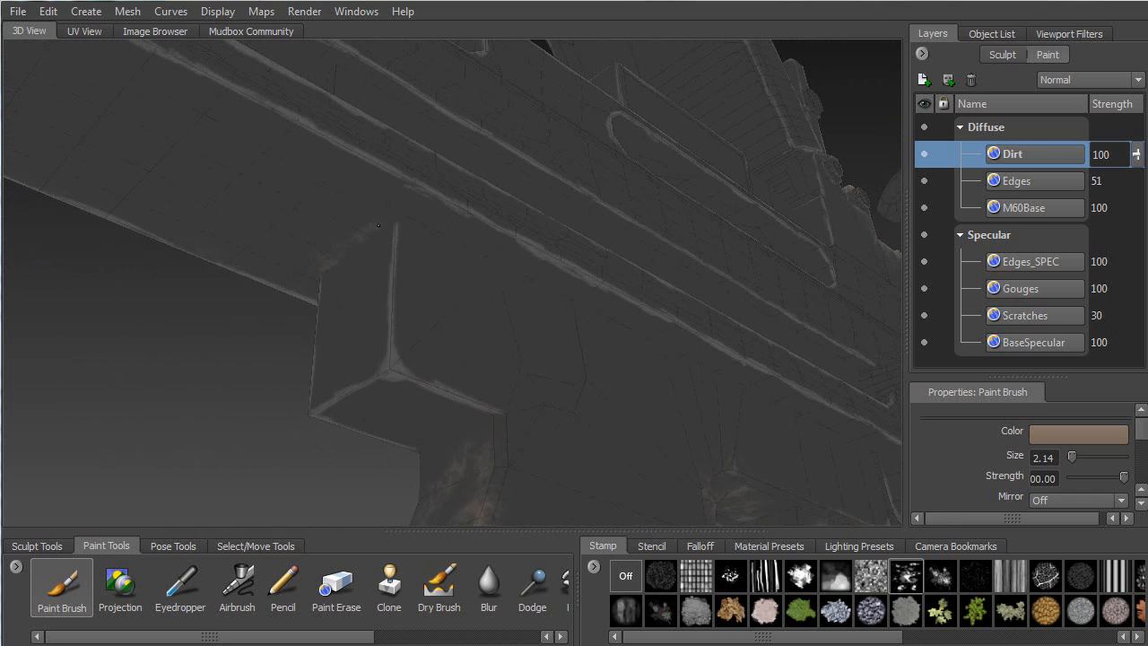
{"action": "mouse_move", "coordinate": [451, 244]}
{"action": "left_mouse_down"}
{"action": "mouse_move", "coordinate": [494, 235]}
{"action": "mouse_move", "coordinate": [531, 258]}
{"action": "left_mouse_up"}
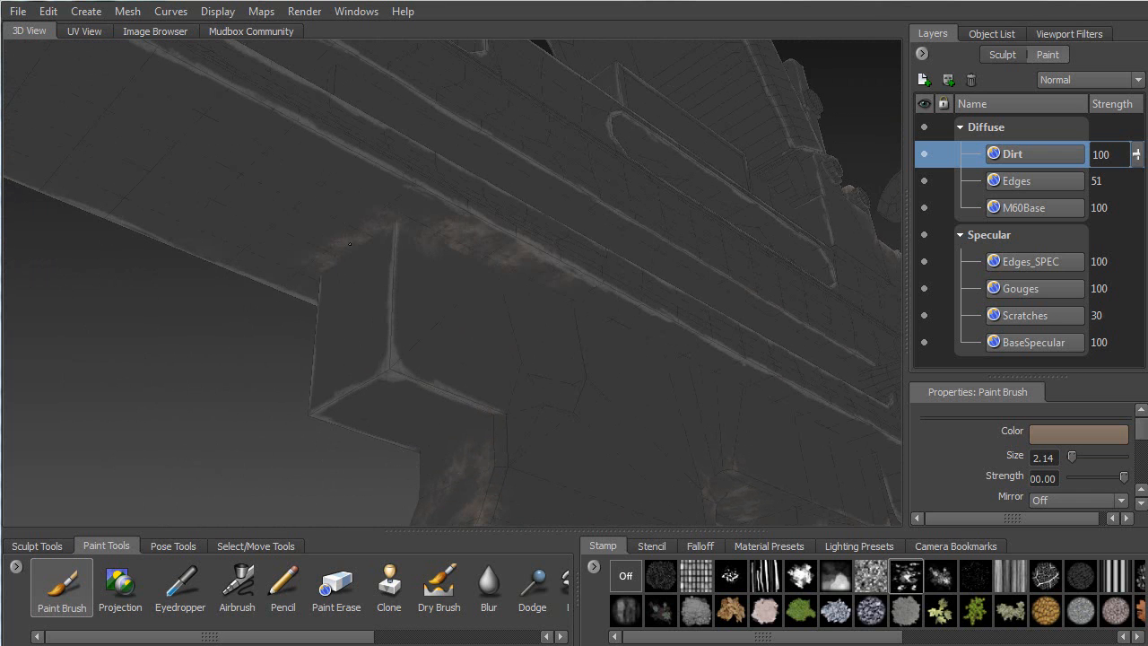
{"action": "left_click_drag", "start_coordinate": [451, 239], "coordinate": [513, 357], "text": "alt"}
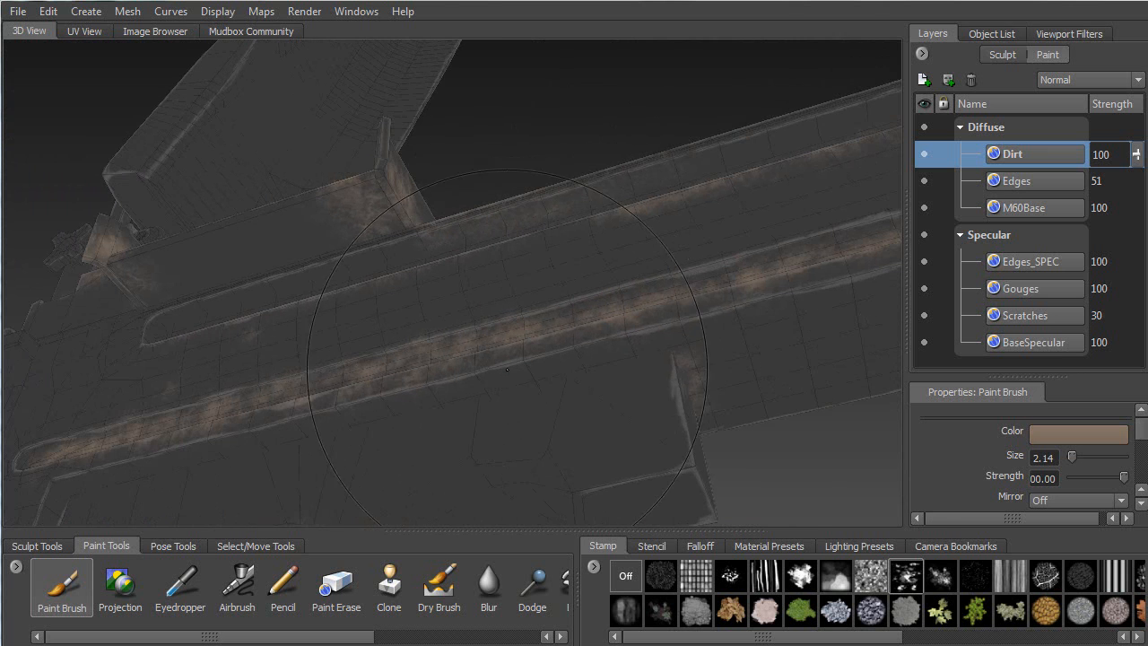
{"action": "left_click_drag", "start_coordinate": [618, 372], "coordinate": [662, 353]}
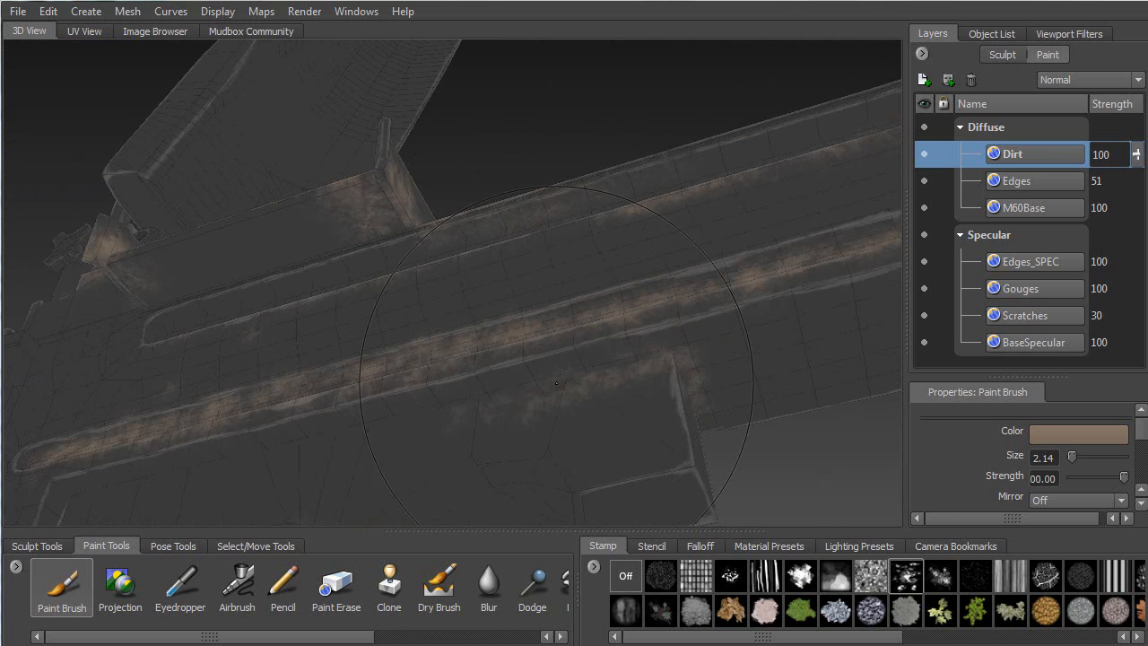
Extend dirt along the receiver edge and down the small block's edge
{"action": "left_click_drag", "start_coordinate": [439, 402], "coordinate": [462, 392], "text": "alt"}
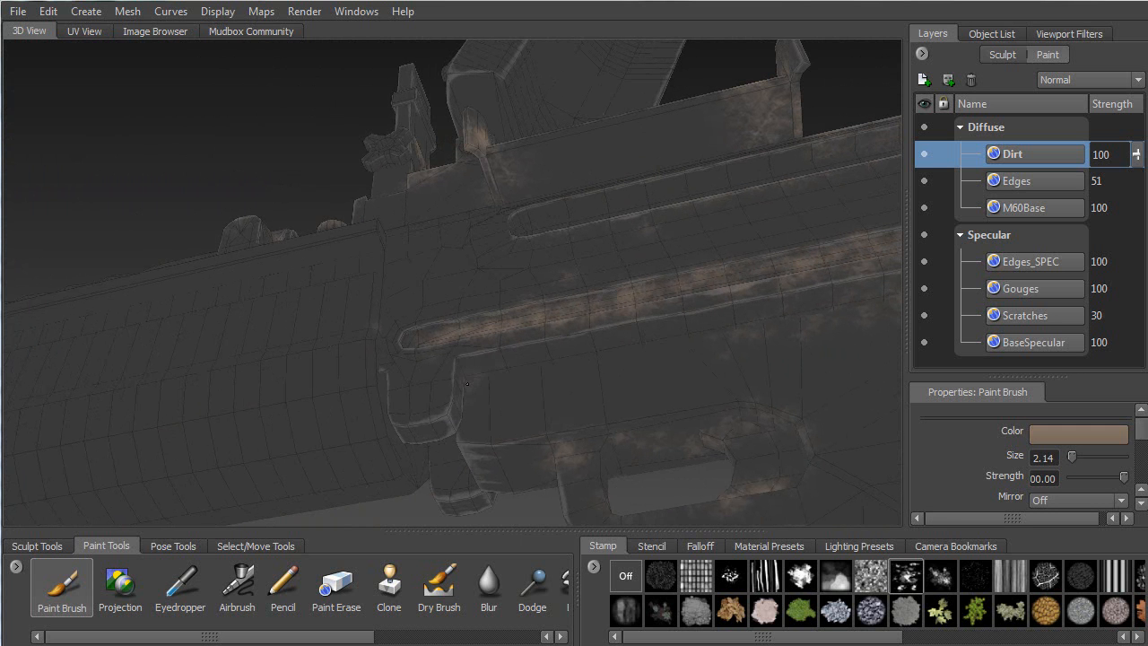
{"action": "left_click_drag", "start_coordinate": [569, 359], "coordinate": [712, 342]}
{"action": "left_click_drag", "start_coordinate": [547, 340], "coordinate": [691, 333], "text": "alt"}
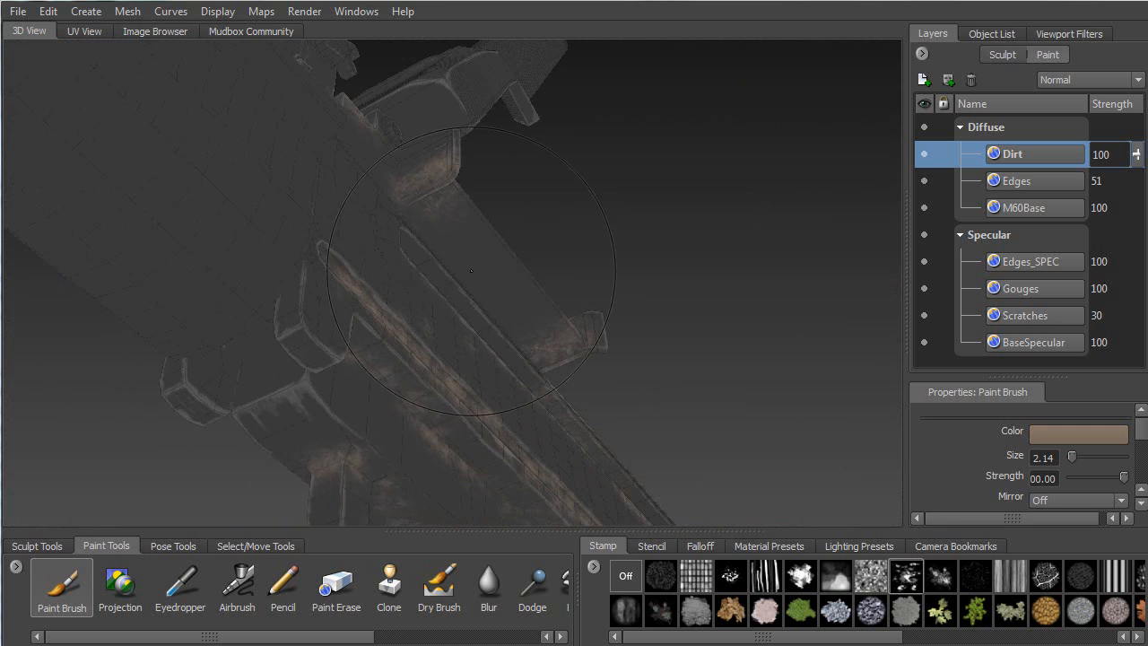
{"action": "left_click_drag", "start_coordinate": [290, 301], "coordinate": [305, 345]}
{"action": "mouse_move", "coordinate": [375, 356]}
{"action": "left_mouse_down", "text": "alt"}
{"action": "mouse_move", "coordinate": [466, 348]}
{"action": "mouse_move", "coordinate": [508, 366]}
{"action": "mouse_move", "coordinate": [440, 338]}
{"action": "mouse_move", "coordinate": [456, 293]}
{"action": "mouse_move", "coordinate": [430, 306]}
{"action": "mouse_move", "coordinate": [625, 199]}
{"action": "left_mouse_up", "text": "alt"}
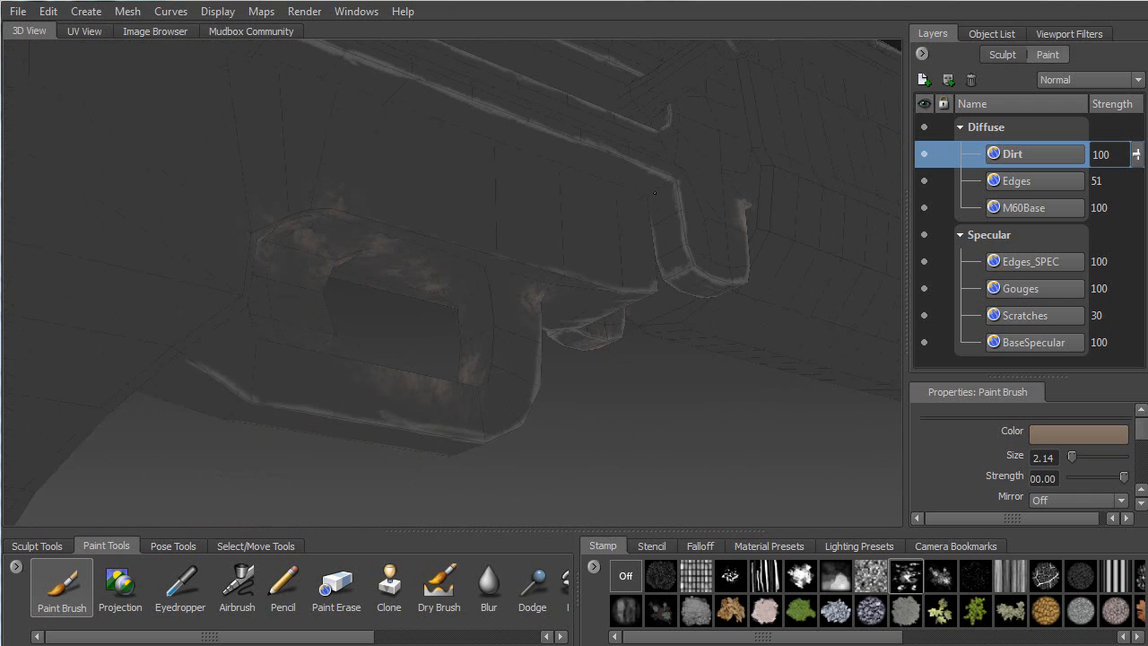
Paint dirt down the receiver side, into the recessed panel and up the rail
{"action": "mouse_move", "coordinate": [420, 206]}
{"action": "left_mouse_down", "text": "alt"}
{"action": "mouse_move", "coordinate": [444, 339]}
{"action": "mouse_move", "coordinate": [549, 268]}
{"action": "left_mouse_up", "text": "alt"}
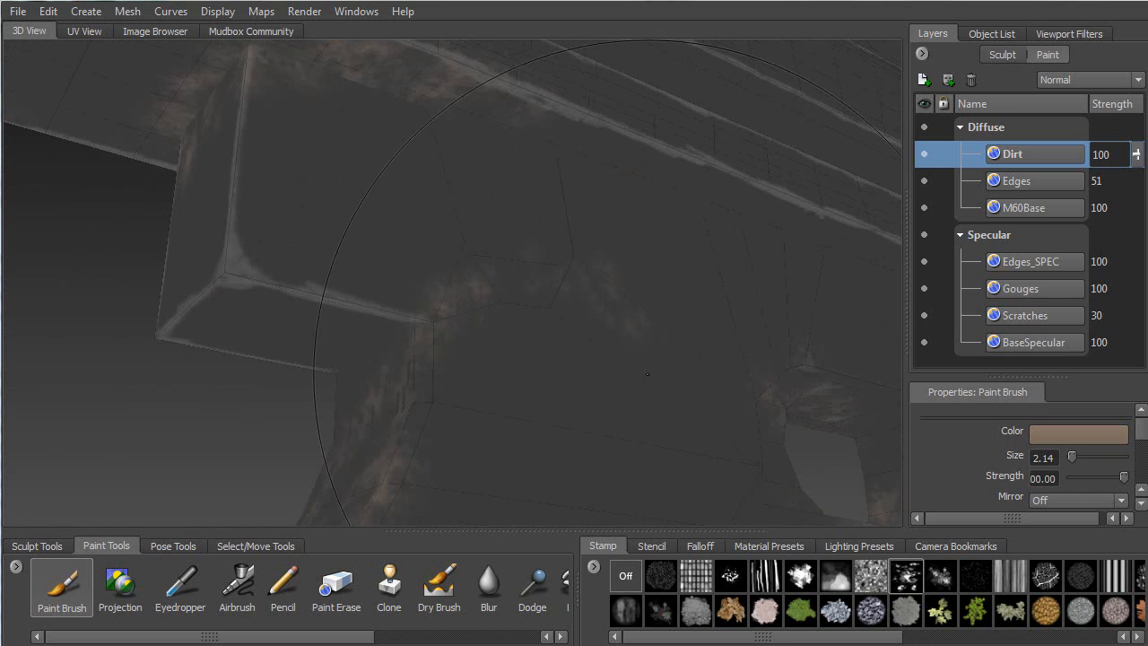
{"action": "mouse_move", "coordinate": [403, 332]}
{"action": "left_mouse_down", "text": "alt"}
{"action": "mouse_move", "coordinate": [688, 173]}
{"action": "mouse_move", "coordinate": [751, 205]}
{"action": "left_mouse_up", "text": "alt"}
{"action": "left_click_drag", "start_coordinate": [777, 245], "coordinate": [346, 167], "text": "alt"}
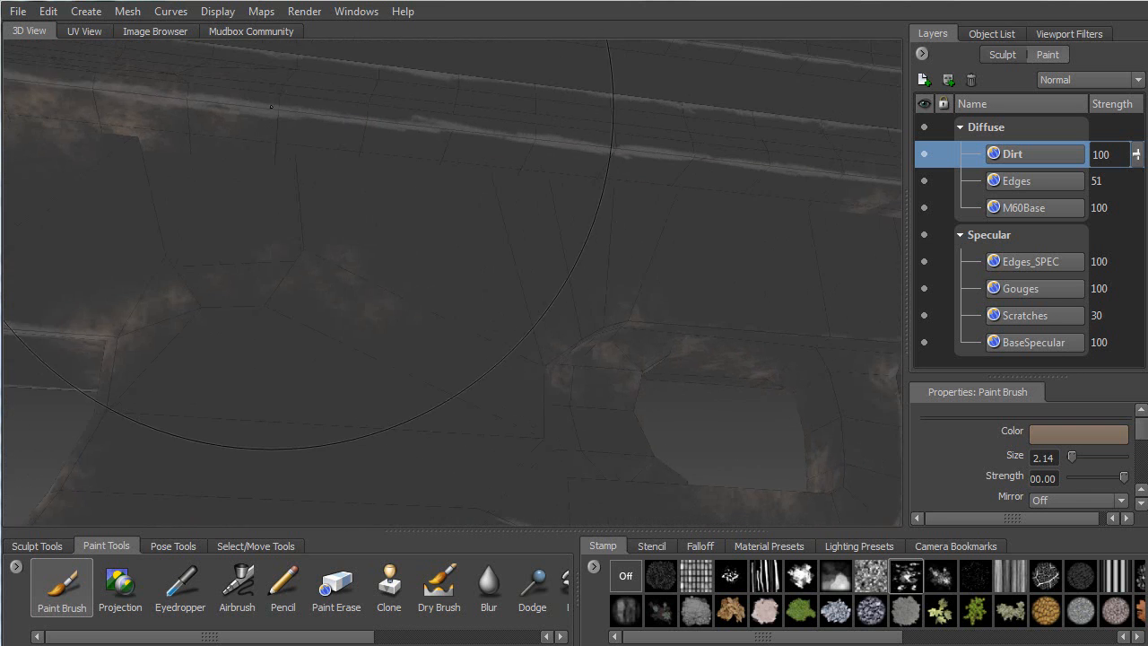
{"action": "middle_click_drag", "start_coordinate": [332, 162], "coordinate": [345, 269], "text": "alt"}
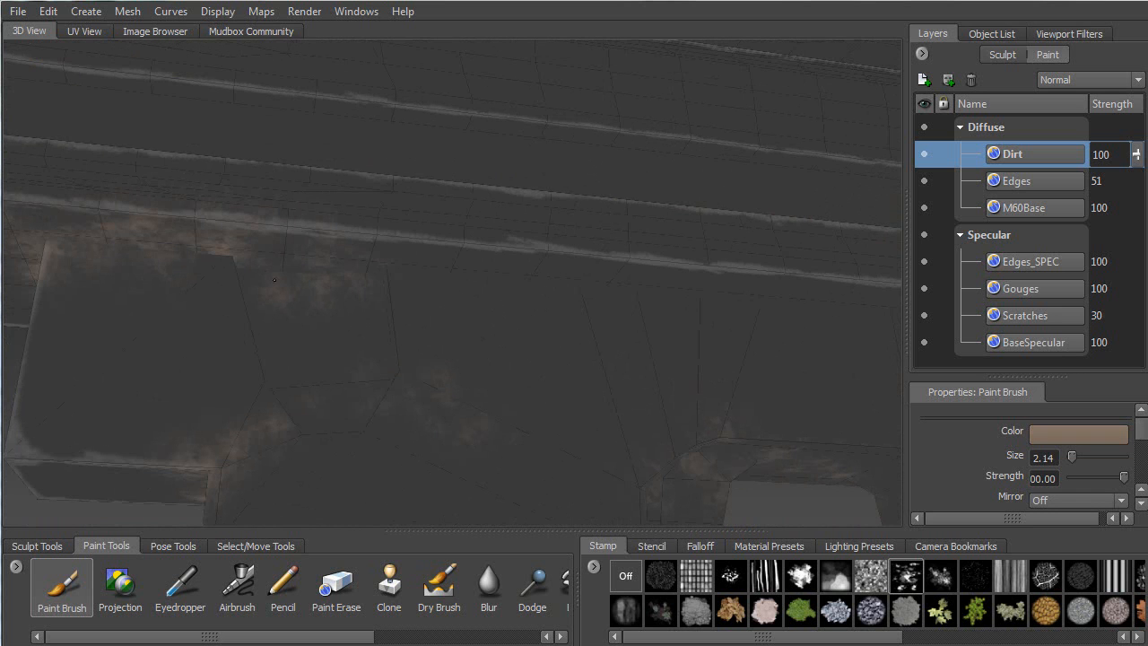
{"action": "left_click_drag", "start_coordinate": [274, 279], "coordinate": [285, 366]}
{"action": "mouse_move", "coordinate": [349, 421]}
{"action": "left_mouse_down", "text": "alt"}
{"action": "mouse_move", "coordinate": [324, 441]}
{"action": "mouse_move", "coordinate": [317, 385]}
{"action": "mouse_move", "coordinate": [345, 366]}
{"action": "mouse_move", "coordinate": [357, 396]}
{"action": "mouse_move", "coordinate": [493, 359]}
{"action": "left_mouse_up", "text": "alt"}
{"action": "mouse_move", "coordinate": [195, 459]}
{"action": "left_mouse_down"}
{"action": "mouse_move", "coordinate": [220, 420]}
{"action": "mouse_move", "coordinate": [485, 314]}
{"action": "mouse_move", "coordinate": [669, 276]}
{"action": "mouse_move", "coordinate": [420, 287]}
{"action": "left_mouse_up"}
{"action": "mouse_move", "coordinate": [246, 366]}
{"action": "left_mouse_down"}
{"action": "mouse_move", "coordinate": [778, 192]}
{"action": "mouse_move", "coordinate": [400, 321]}
{"action": "mouse_move", "coordinate": [487, 345]}
{"action": "mouse_move", "coordinate": [538, 323]}
{"action": "mouse_move", "coordinate": [551, 288]}
{"action": "mouse_move", "coordinate": [494, 340]}
{"action": "left_mouse_up"}
Streak brown grime along the full length of the recessed panel
{"action": "left_click_drag", "start_coordinate": [229, 263], "coordinate": [761, 224]}
{"action": "middle_click_drag", "start_coordinate": [403, 238], "coordinate": [597, 217], "text": "alt"}
{"action": "middle_click_drag", "start_coordinate": [271, 246], "coordinate": [610, 205], "text": "alt"}
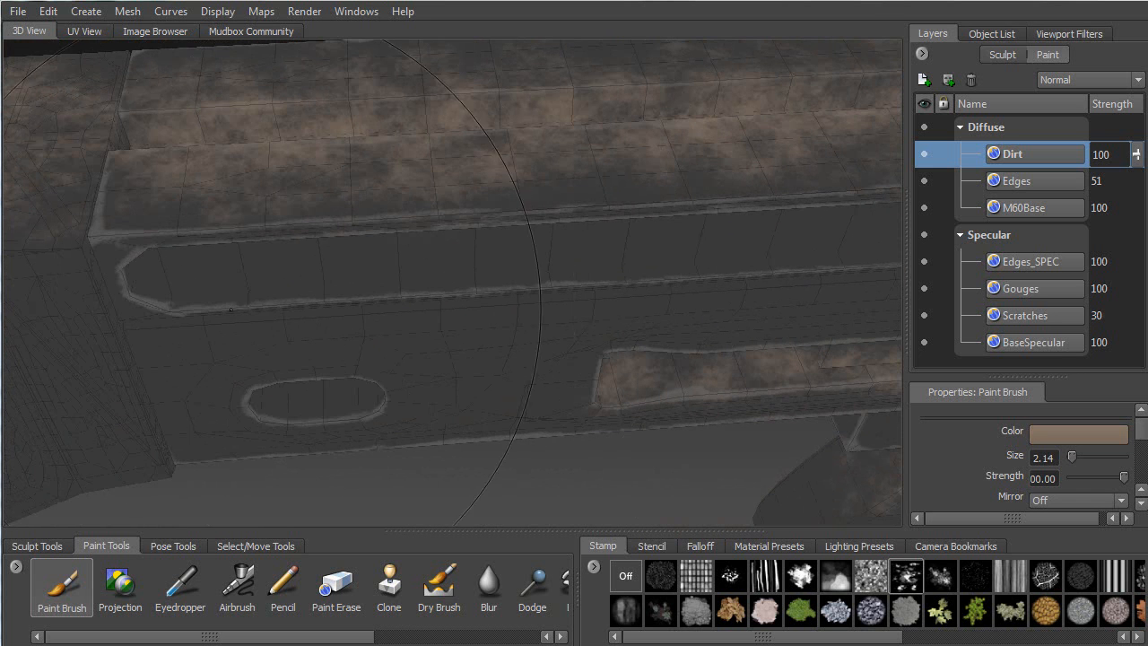
{"action": "left_click_drag", "start_coordinate": [182, 298], "coordinate": [649, 252]}
{"action": "middle_click_drag", "start_coordinate": [726, 256], "coordinate": [403, 285], "text": "alt"}
{"action": "left_click_drag", "start_coordinate": [377, 291], "coordinate": [659, 271]}
{"action": "mouse_move", "coordinate": [525, 298]}
{"action": "left_mouse_down", "text": "alt"}
{"action": "mouse_move", "coordinate": [603, 278]}
{"action": "mouse_move", "coordinate": [624, 231]}
{"action": "left_mouse_up", "text": "alt"}
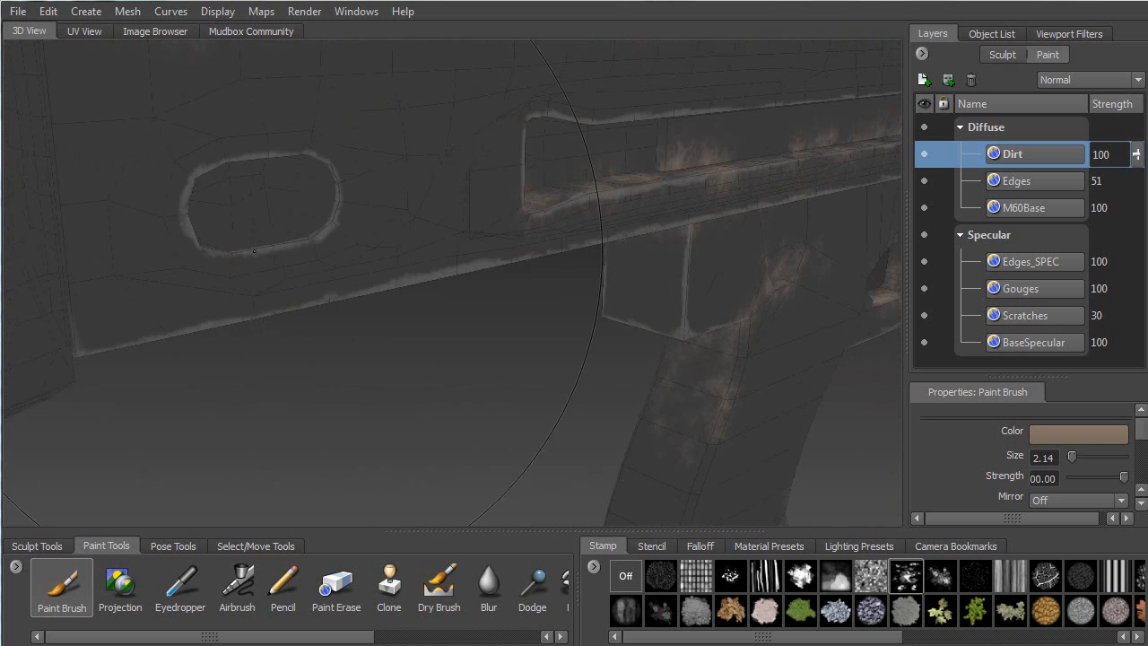
Fill the oval recess with brown grime
{"action": "left_click_drag", "start_coordinate": [377, 251], "coordinate": [359, 336], "text": "alt"}
{"action": "left_click_drag", "start_coordinate": [201, 448], "coordinate": [269, 413]}
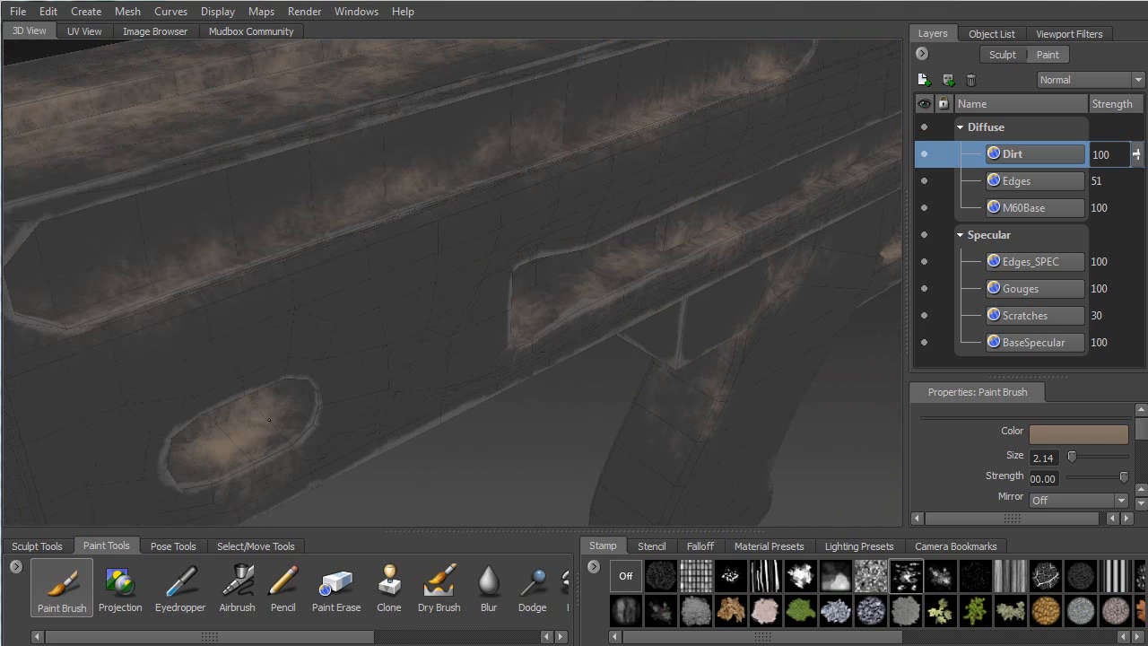
{"action": "left_click_drag", "start_coordinate": [627, 459], "coordinate": [225, 359], "text": "alt"}
{"action": "middle_click_drag", "start_coordinate": [440, 421], "coordinate": [203, 453], "text": "alt"}
{"action": "right_click_drag", "start_coordinate": [202, 454], "coordinate": [165, 167], "text": "alt"}
{"action": "middle_click_drag", "start_coordinate": [736, 247], "coordinate": [502, 256], "text": "alt"}
{"action": "mouse_move", "coordinate": [502, 256]}
{"action": "left_mouse_down", "text": "alt"}
{"action": "mouse_move", "coordinate": [359, 202]}
{"action": "mouse_move", "coordinate": [502, 260]}
{"action": "left_mouse_up", "text": "alt"}
{"action": "middle_click_drag", "start_coordinate": [502, 260], "coordinate": [482, 288], "text": "alt"}
{"action": "right_click_drag", "start_coordinate": [483, 288], "coordinate": [574, 314], "text": "alt"}
{"action": "left_click_drag", "start_coordinate": [574, 314], "coordinate": [407, 217], "text": "alt"}
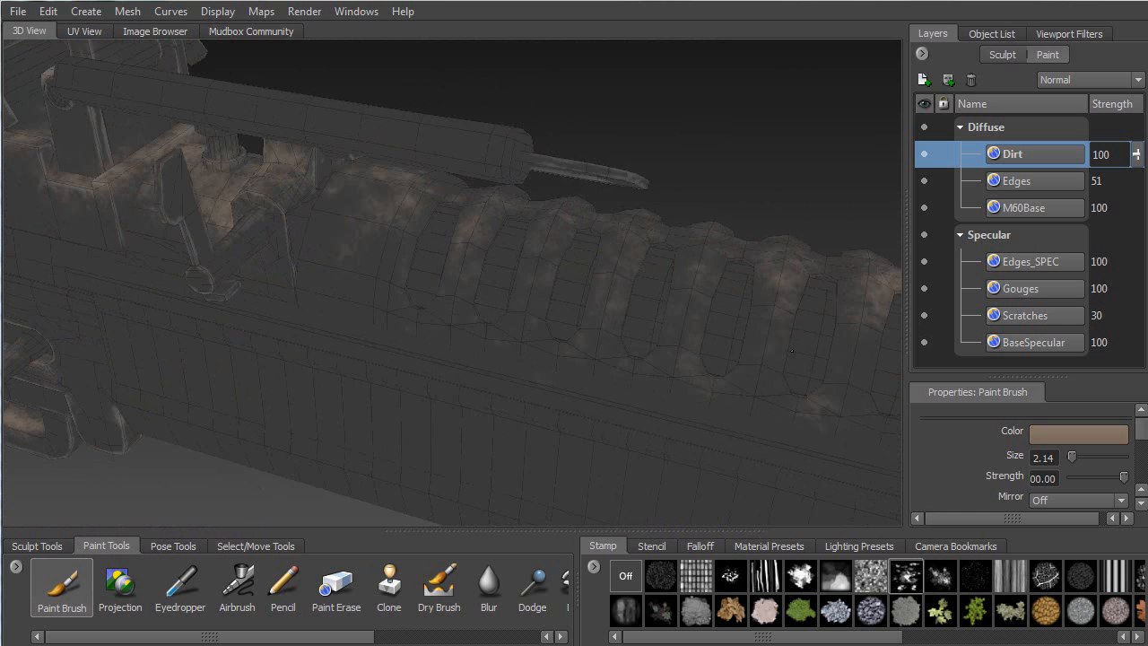
Stamp tan dirt across the ribbed handguard
{"action": "left_click_drag", "start_coordinate": [785, 359], "coordinate": [627, 339], "text": "alt"}
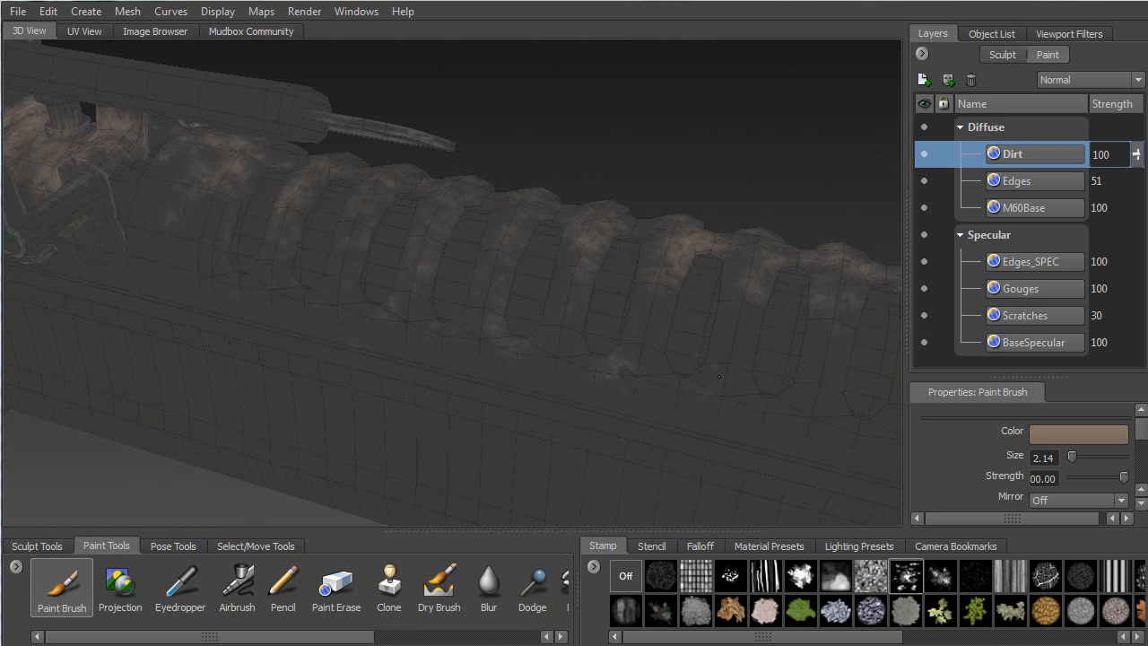
{"action": "left_click_drag", "start_coordinate": [748, 353], "coordinate": [629, 253], "text": "alt"}
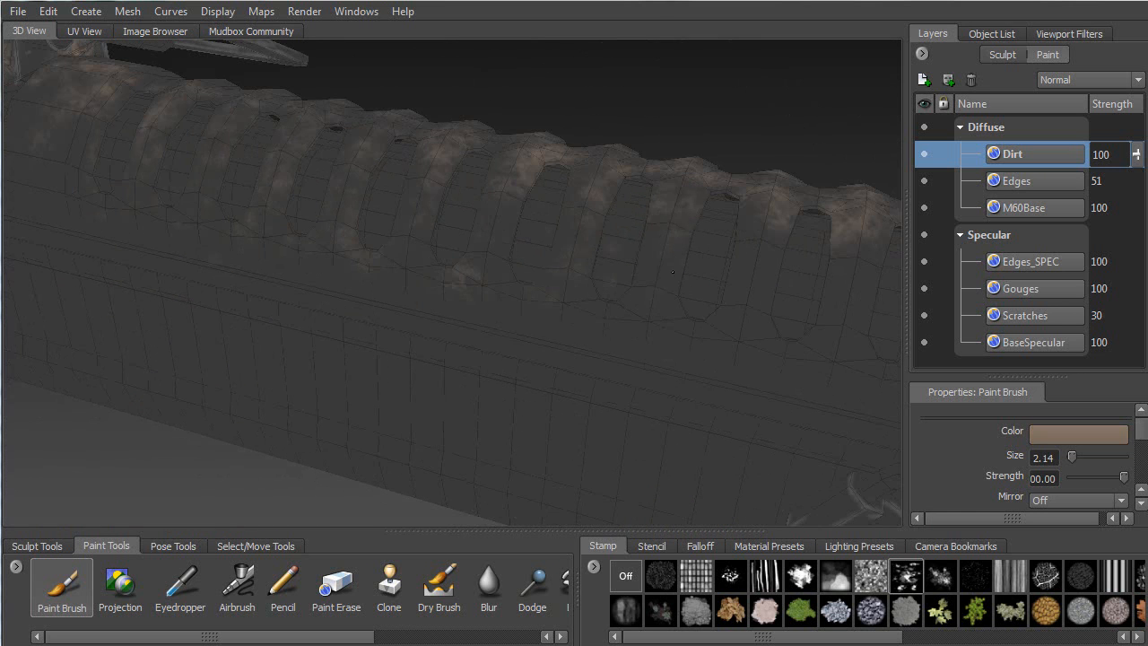
{"action": "left_click_drag", "start_coordinate": [767, 356], "coordinate": [621, 273], "text": "alt"}
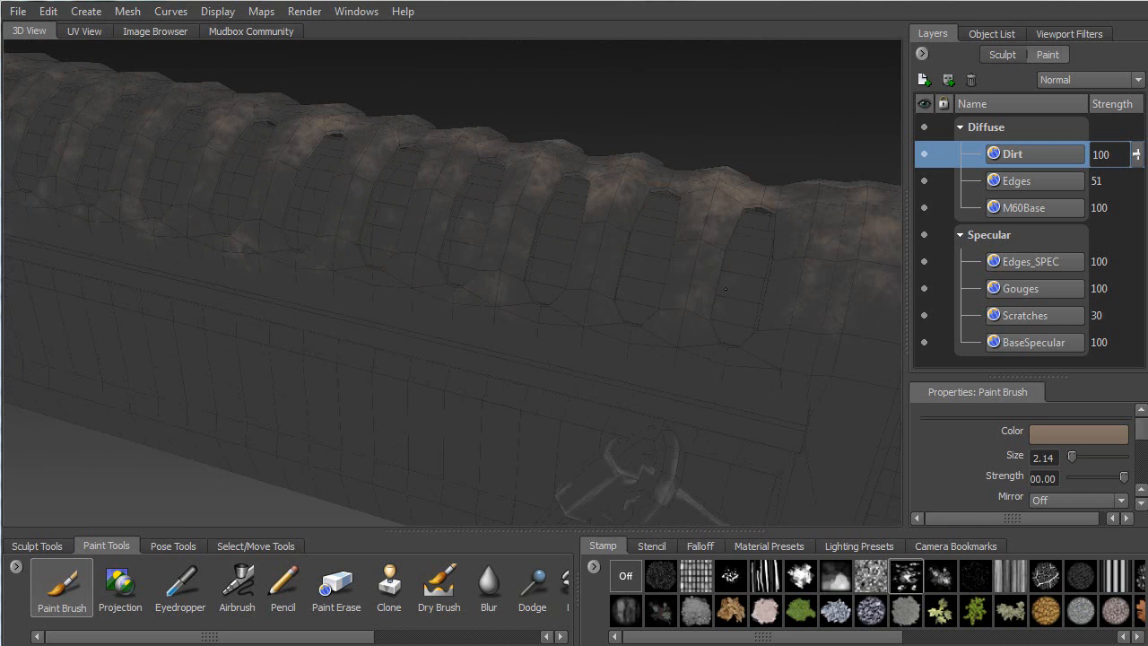
{"action": "left_click_drag", "start_coordinate": [743, 358], "coordinate": [819, 248]}
{"action": "left_click_drag", "start_coordinate": [795, 209], "coordinate": [342, 248], "text": "alt"}
{"action": "middle_click_drag", "start_coordinate": [316, 228], "coordinate": [435, 240], "text": "alt"}
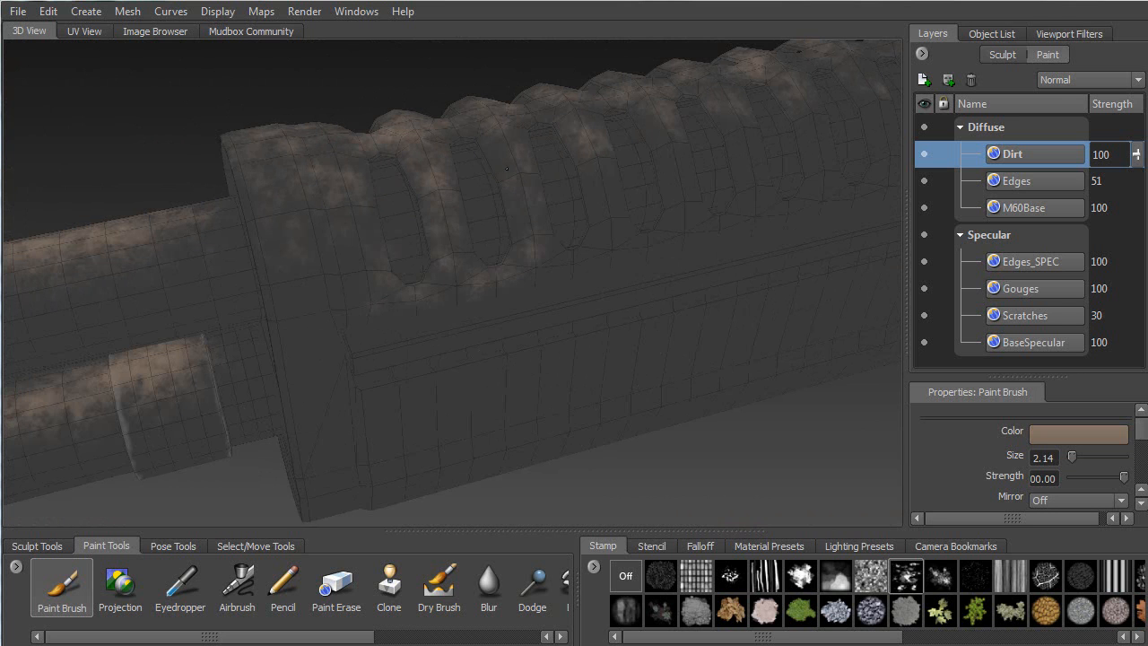
{"action": "left_click_drag", "start_coordinate": [505, 186], "coordinate": [527, 269], "text": "alt"}
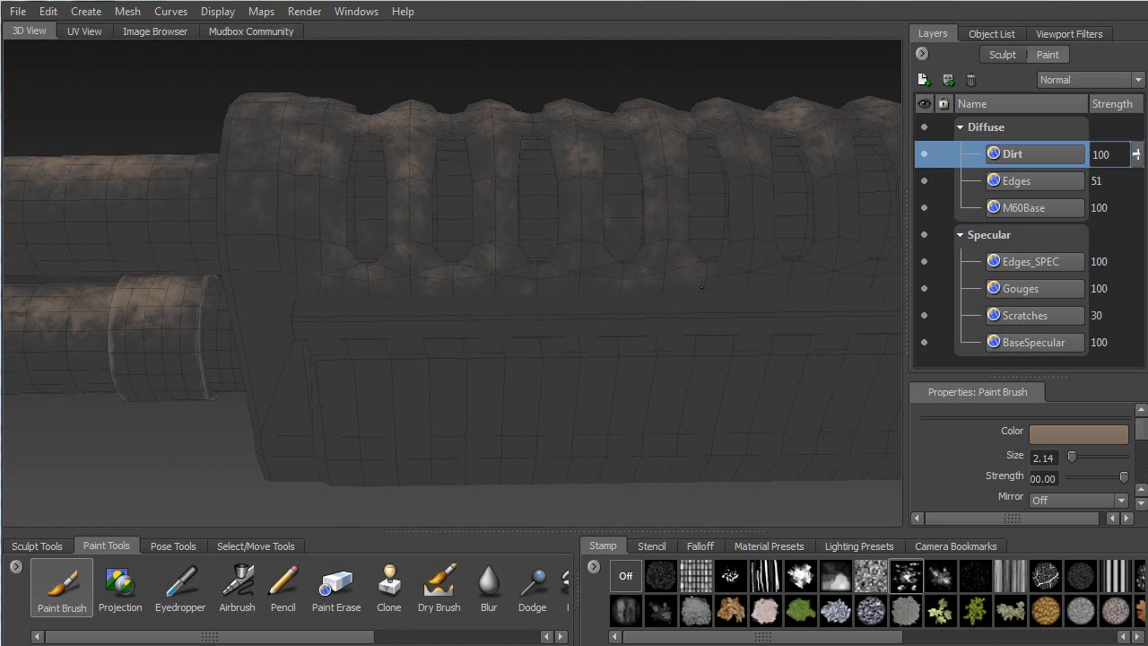
{"action": "middle_click_drag", "start_coordinate": [762, 263], "coordinate": [448, 283], "text": "alt"}
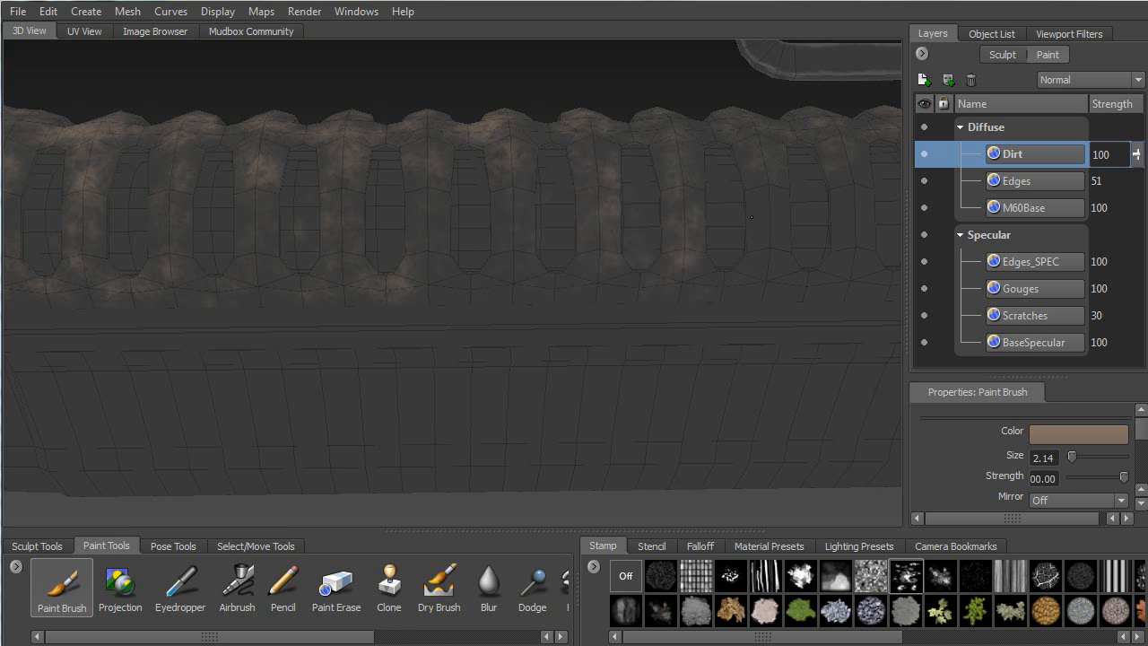
{"action": "middle_click_drag", "start_coordinate": [779, 225], "coordinate": [515, 262], "text": "alt"}
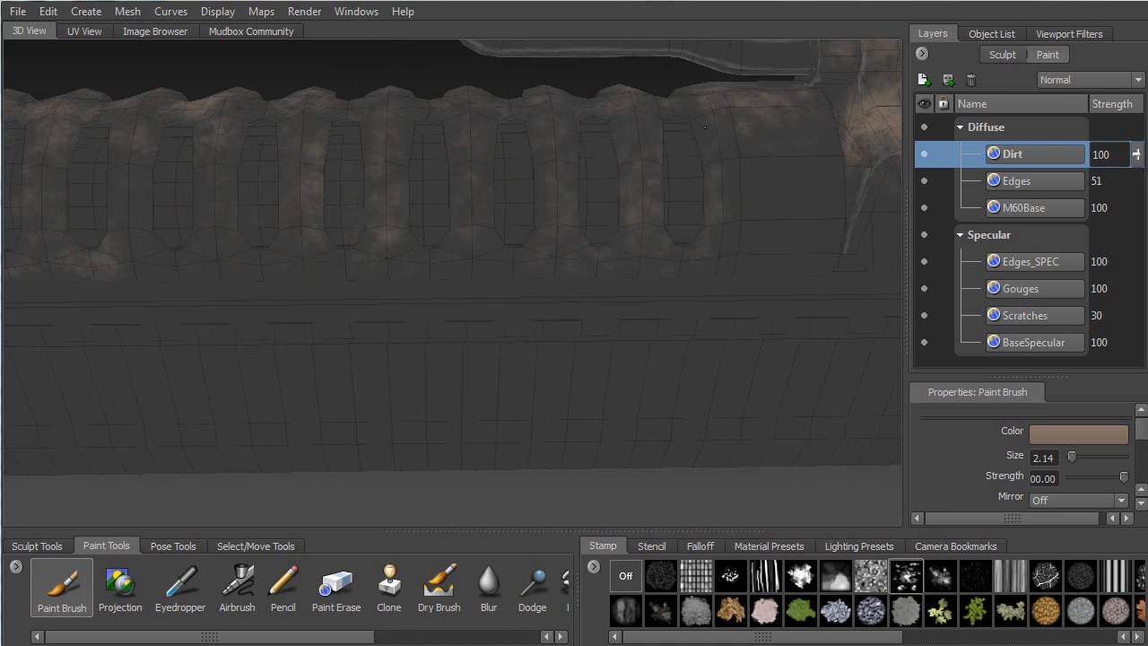
{"action": "left_click_drag", "start_coordinate": [844, 223], "coordinate": [555, 185], "text": "alt"}
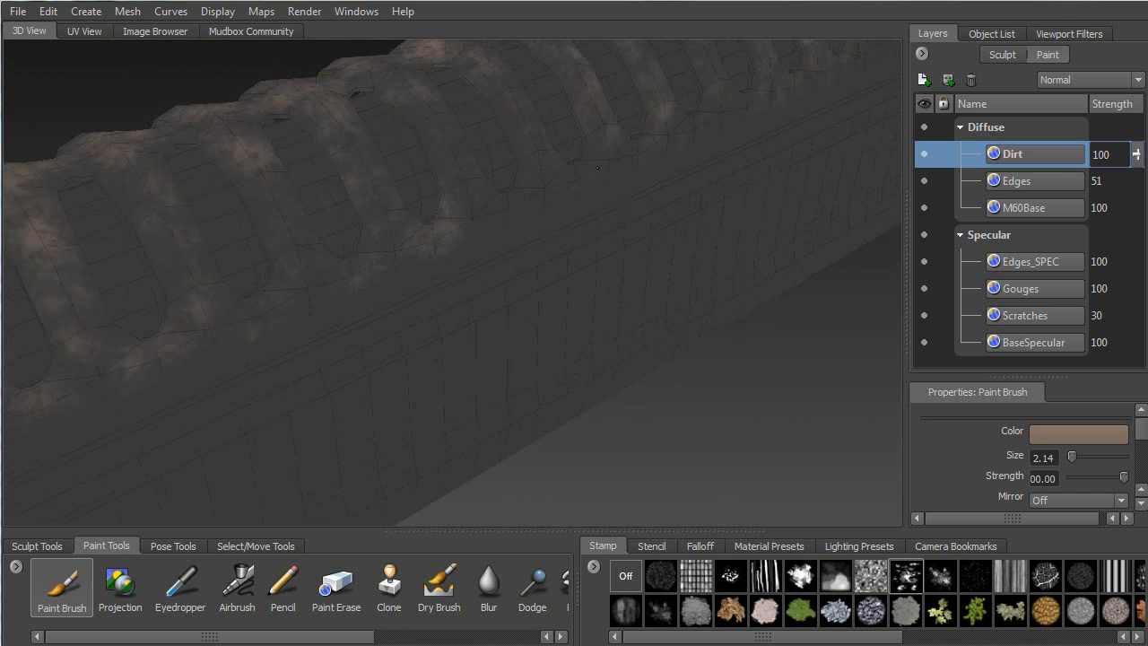
Run dirt along the rail's upper edge and the lower rail edge
{"action": "middle_click_drag", "start_coordinate": [554, 185], "coordinate": [758, 97], "text": "alt"}
{"action": "mouse_move", "coordinate": [467, 276]}
{"action": "left_mouse_down"}
{"action": "mouse_move", "coordinate": [716, 172]}
{"action": "mouse_move", "coordinate": [518, 236]}
{"action": "left_mouse_up"}
{"action": "left_click_drag", "start_coordinate": [229, 360], "coordinate": [668, 240]}
{"action": "middle_click_drag", "start_coordinate": [756, 215], "coordinate": [529, 217], "text": "alt"}
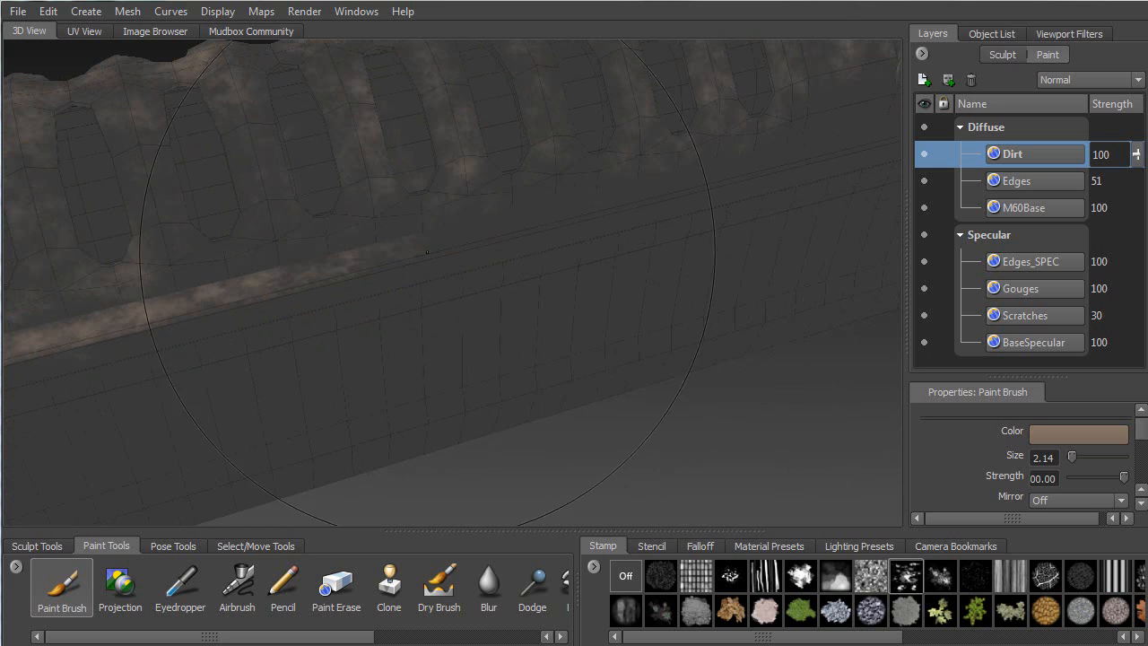
{"action": "left_click_drag", "start_coordinate": [440, 242], "coordinate": [677, 181]}
{"action": "middle_click_drag", "start_coordinate": [755, 163], "coordinate": [406, 223], "text": "alt"}
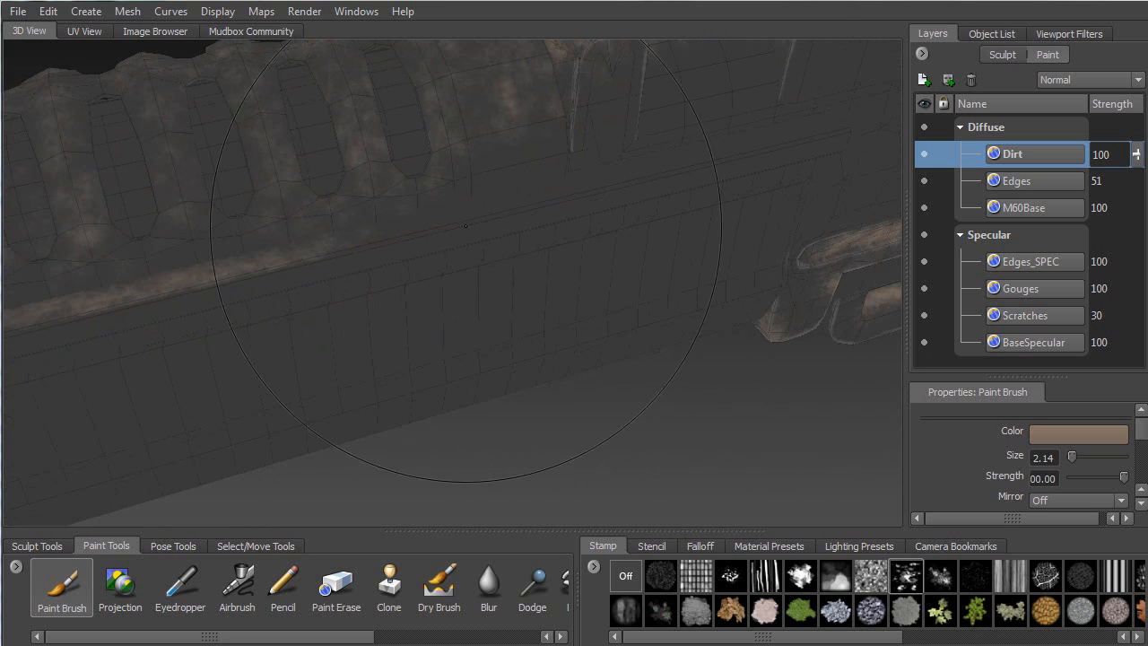
{"action": "mouse_move", "coordinate": [377, 237]}
{"action": "left_mouse_down"}
{"action": "mouse_move", "coordinate": [530, 199]}
{"action": "mouse_move", "coordinate": [909, 189]}
{"action": "left_mouse_up"}
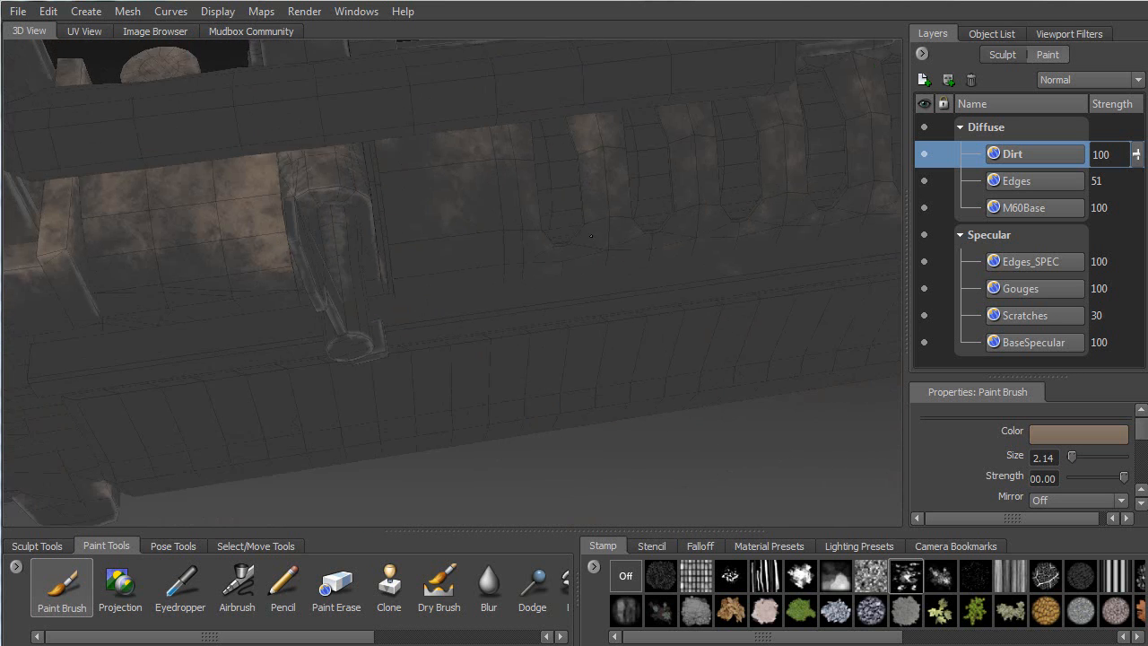
{"action": "left_click_drag", "start_coordinate": [385, 260], "coordinate": [556, 265], "text": "alt"}
{"action": "mouse_move", "coordinate": [204, 430]}
{"action": "left_mouse_down"}
{"action": "mouse_move", "coordinate": [540, 240]}
{"action": "mouse_move", "coordinate": [174, 313]}
{"action": "left_mouse_up"}
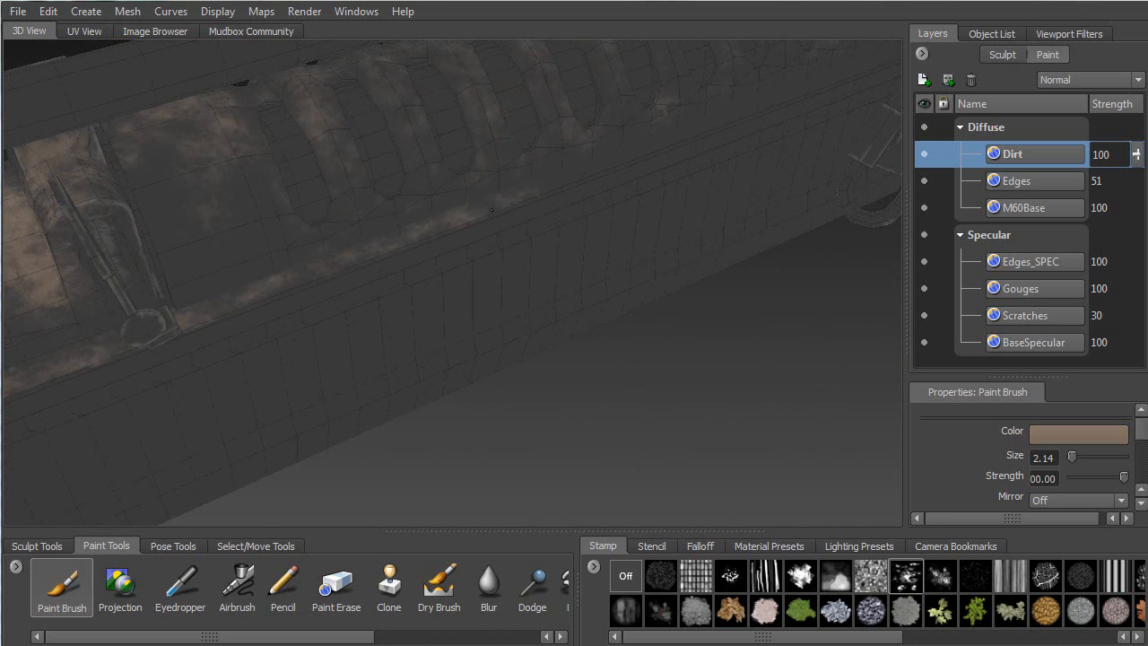
{"action": "mouse_move", "coordinate": [524, 191]}
{"action": "left_mouse_down", "text": "alt"}
{"action": "mouse_move", "coordinate": [360, 282]}
{"action": "mouse_move", "coordinate": [554, 210]}
{"action": "left_mouse_up", "text": "alt"}
Dab faint dirt on the receiver wall near the cylinder boss and rail
{"action": "left_click_drag", "start_coordinate": [721, 154], "coordinate": [102, 416], "text": "alt"}
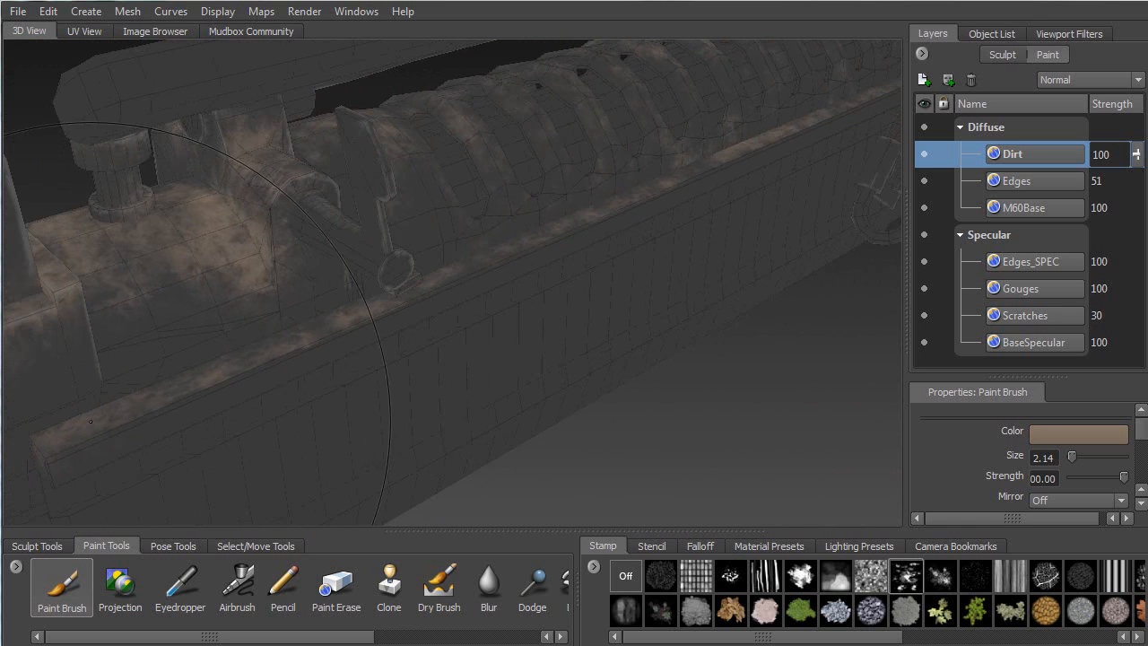
{"action": "left_click_drag", "start_coordinate": [212, 346], "coordinate": [313, 307]}
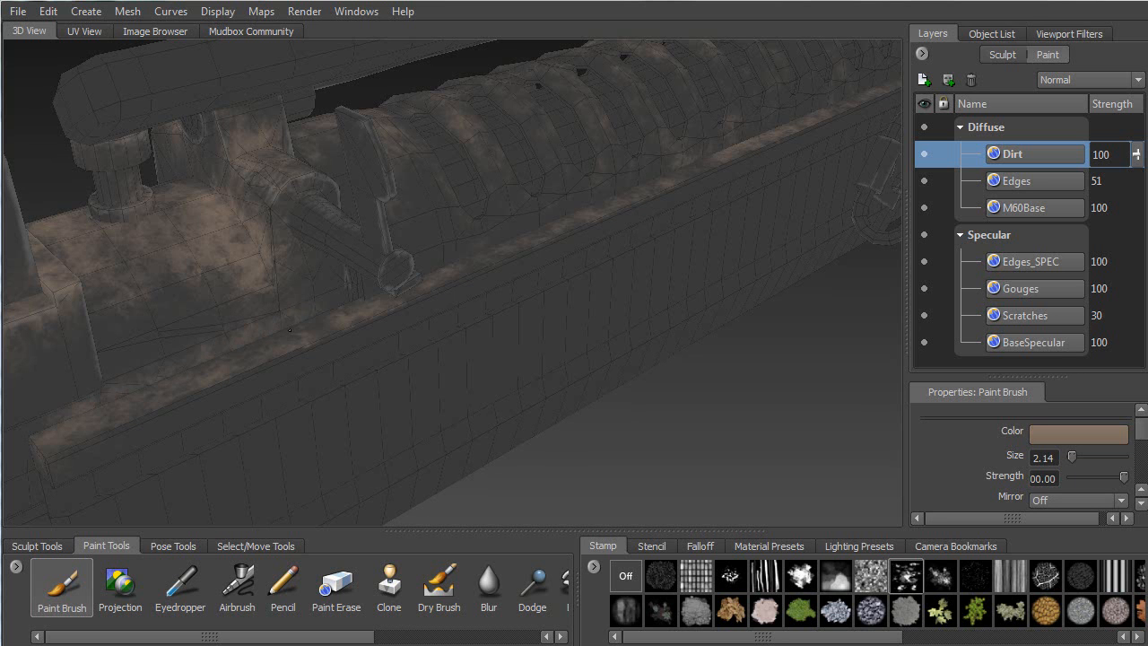
{"action": "left_click_drag", "start_coordinate": [396, 284], "coordinate": [124, 172], "text": "alt"}
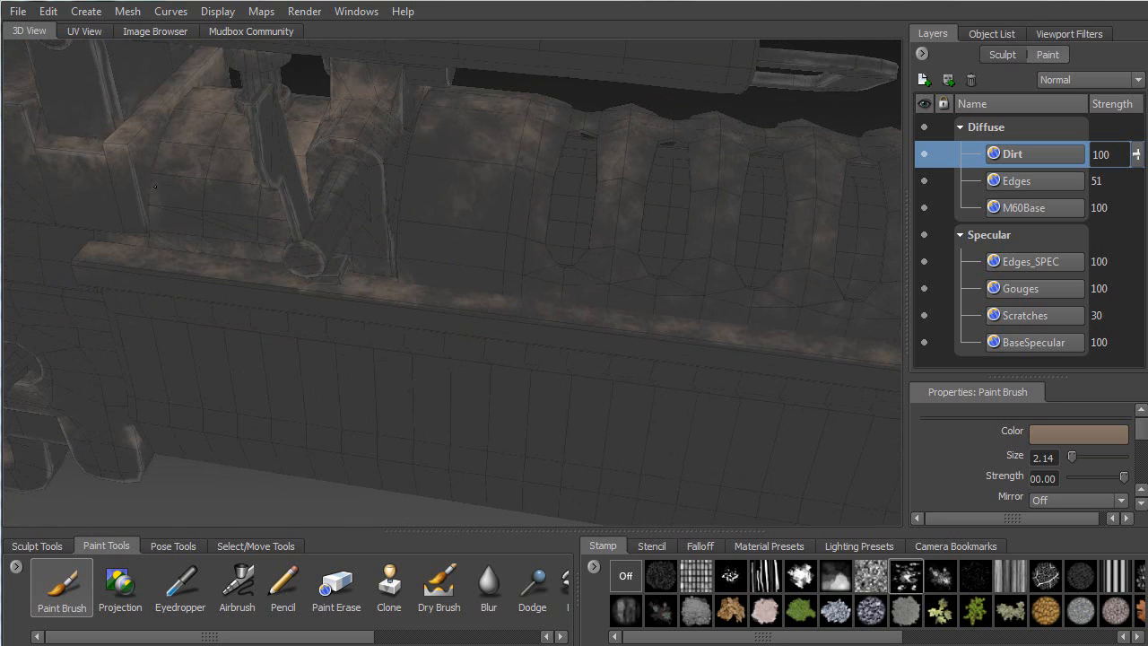
{"action": "left_click_drag", "start_coordinate": [204, 85], "coordinate": [440, 125], "text": "alt"}
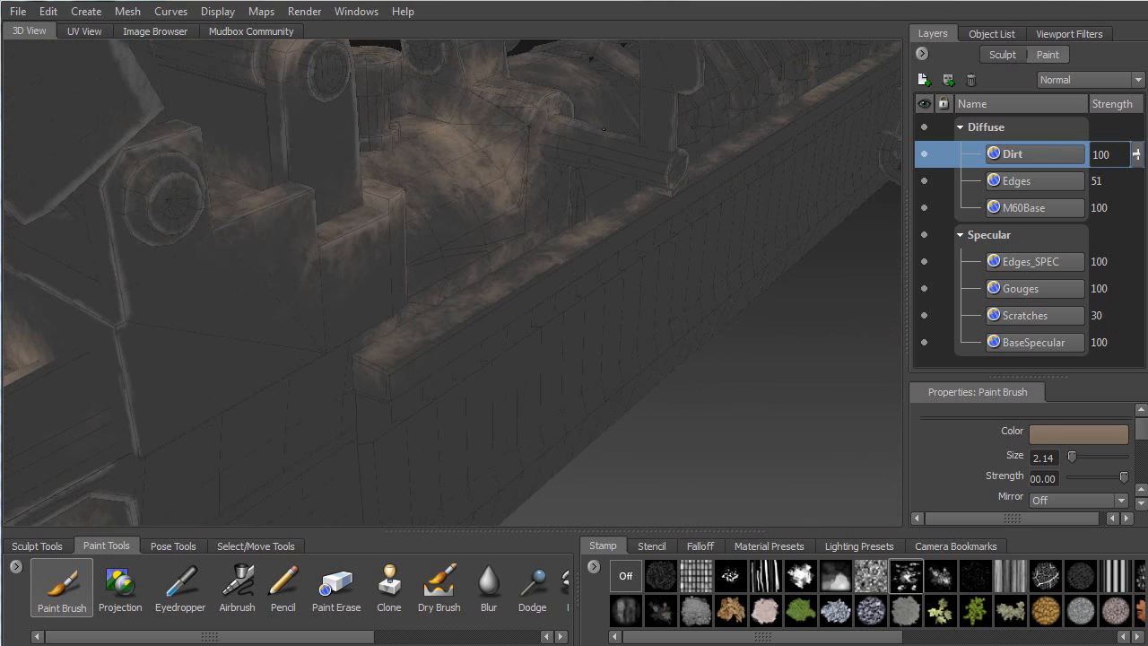
{"action": "left_click_drag", "start_coordinate": [655, 153], "coordinate": [413, 205], "text": "alt"}
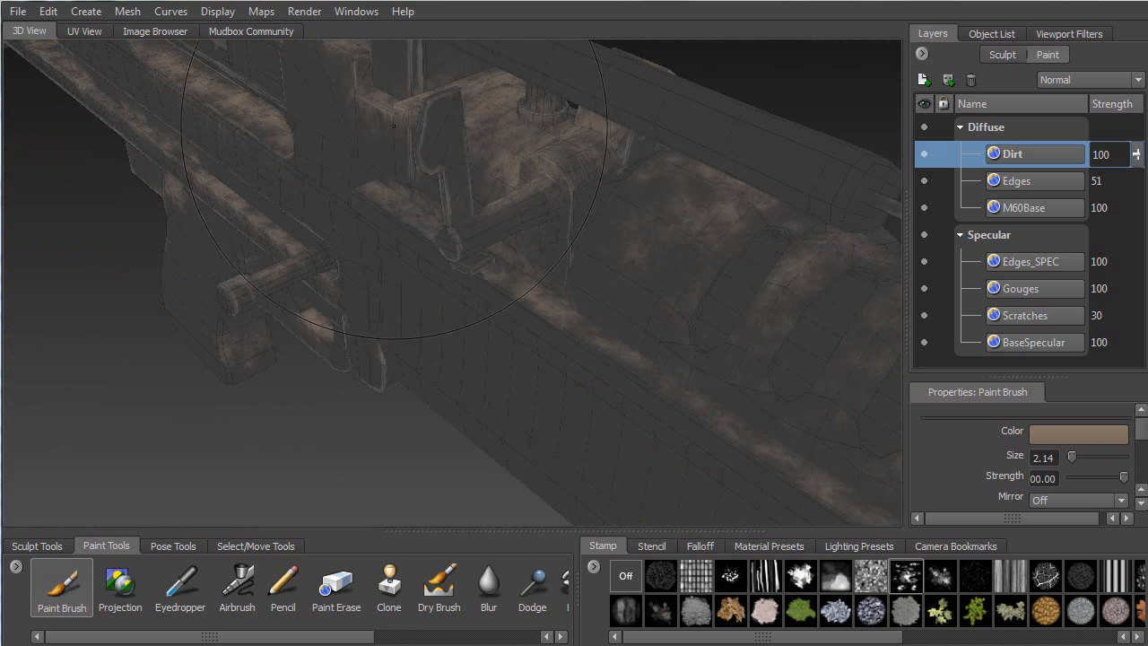
{"action": "mouse_move", "coordinate": [520, 192]}
{"action": "left_mouse_down", "text": "alt"}
{"action": "mouse_move", "coordinate": [406, 189]}
{"action": "mouse_move", "coordinate": [529, 174]}
{"action": "mouse_move", "coordinate": [490, 224]}
{"action": "mouse_move", "coordinate": [265, 220]}
{"action": "mouse_move", "coordinate": [154, 233]}
{"action": "mouse_move", "coordinate": [116, 134]}
{"action": "mouse_move", "coordinate": [285, 179]}
{"action": "mouse_move", "coordinate": [239, 164]}
{"action": "mouse_move", "coordinate": [414, 457]}
{"action": "mouse_move", "coordinate": [246, 301]}
{"action": "mouse_move", "coordinate": [413, 269]}
{"action": "mouse_move", "coordinate": [557, 212]}
{"action": "mouse_move", "coordinate": [566, 227]}
{"action": "left_mouse_up", "text": "alt"}
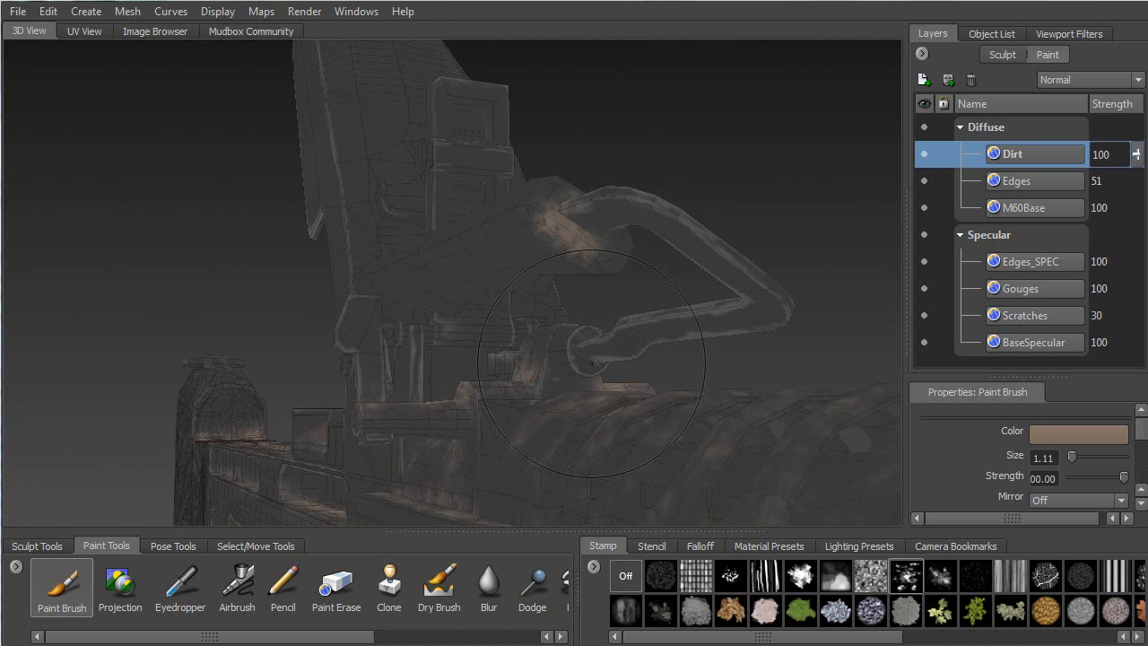
Orbit around the carrying handle and stamp soft brown dirt patches along its grip
{"action": "left_click_drag", "start_coordinate": [591, 340], "coordinate": [618, 338], "text": "alt"}
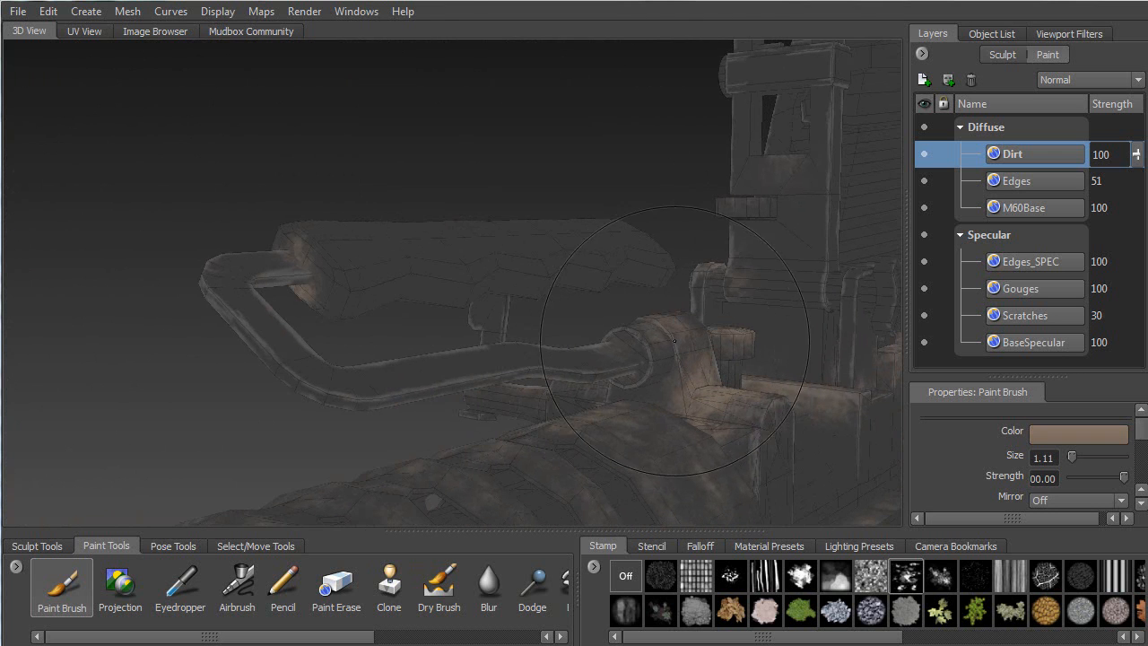
{"action": "mouse_move", "coordinate": [630, 378]}
{"action": "left_mouse_down", "text": "alt"}
{"action": "mouse_move", "coordinate": [395, 311]}
{"action": "mouse_move", "coordinate": [295, 338]}
{"action": "mouse_move", "coordinate": [345, 331]}
{"action": "left_mouse_up", "text": "alt"}
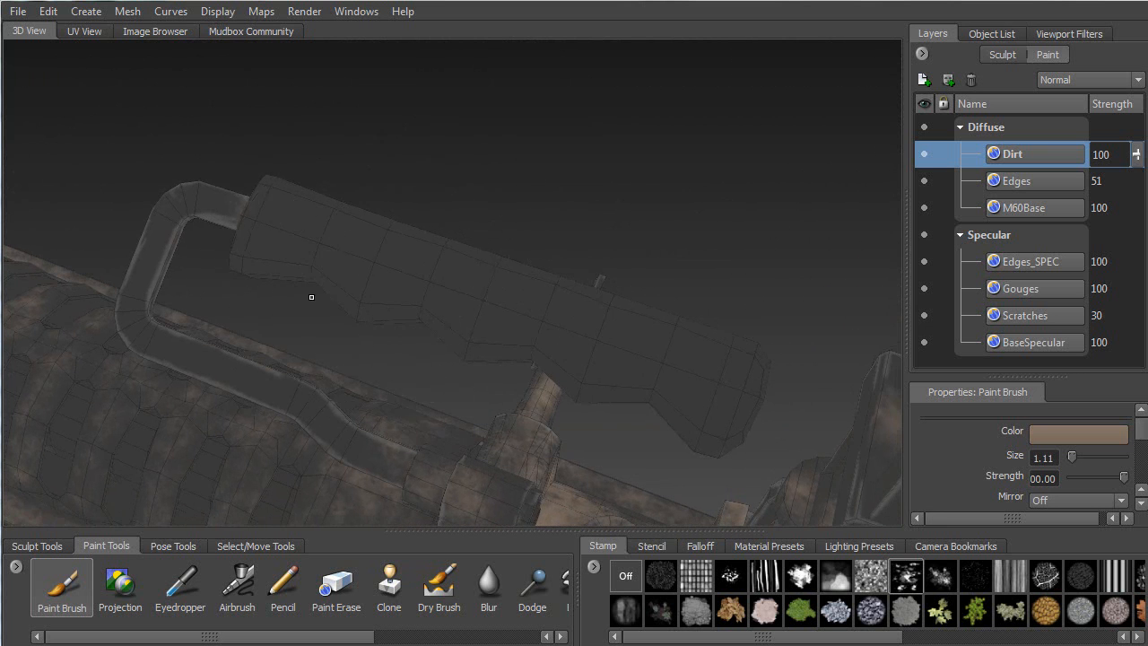
{"action": "left_click_drag", "start_coordinate": [351, 290], "coordinate": [345, 158], "text": "alt"}
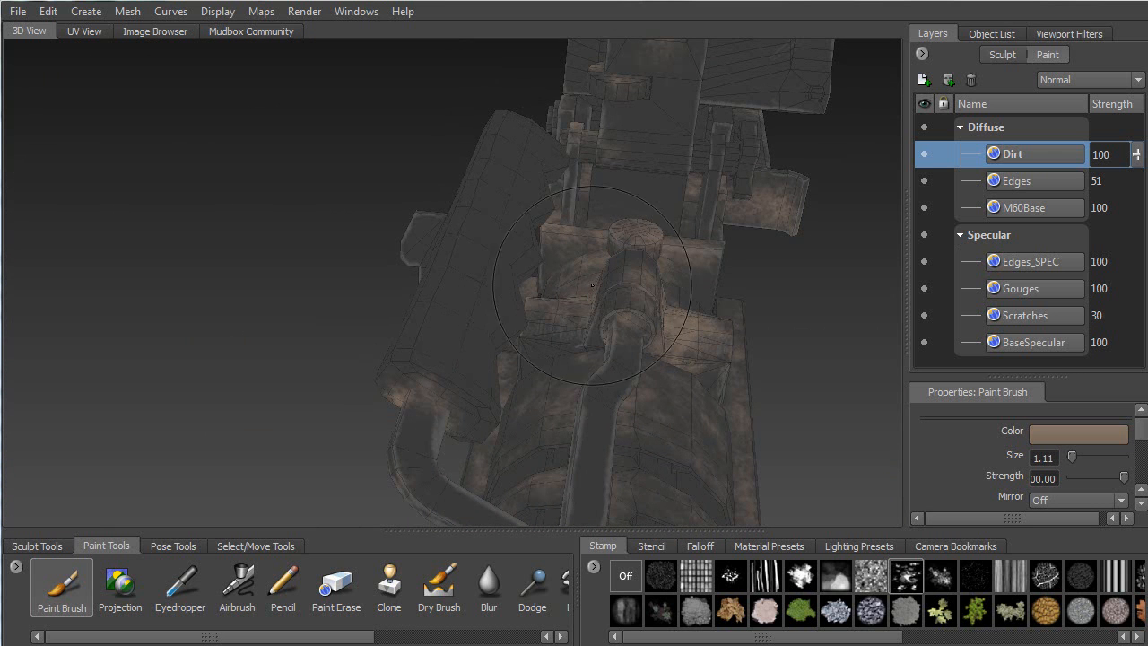
{"action": "left_click_drag", "start_coordinate": [509, 326], "coordinate": [358, 277], "text": "alt"}
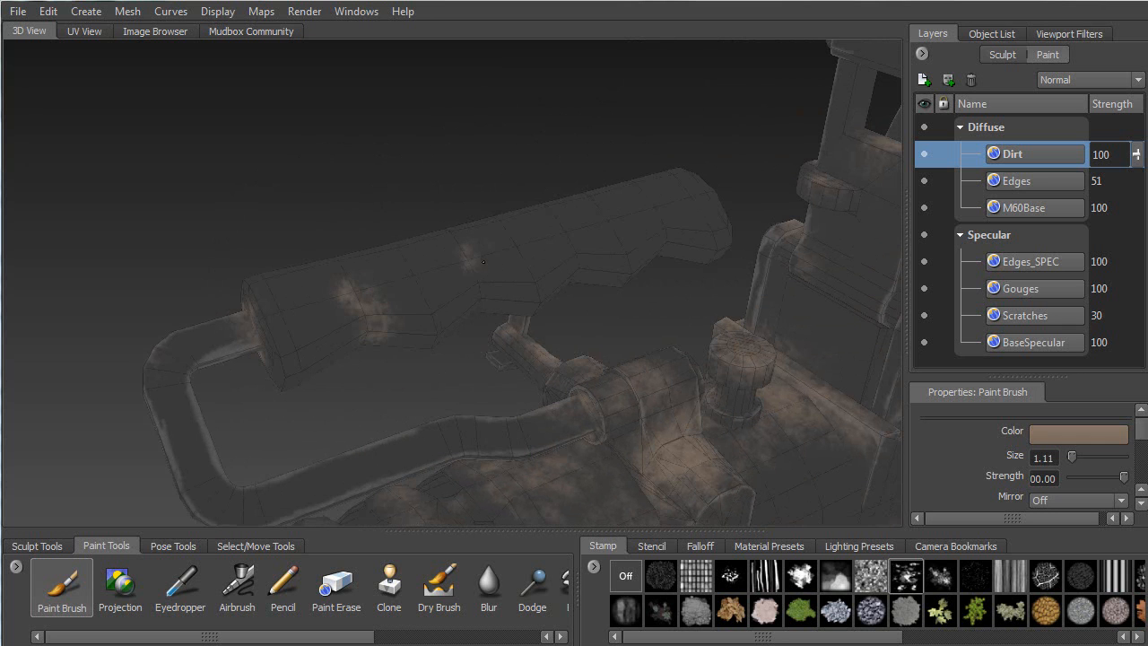
{"action": "left_click_drag", "start_coordinate": [493, 294], "coordinate": [575, 274], "text": "alt"}
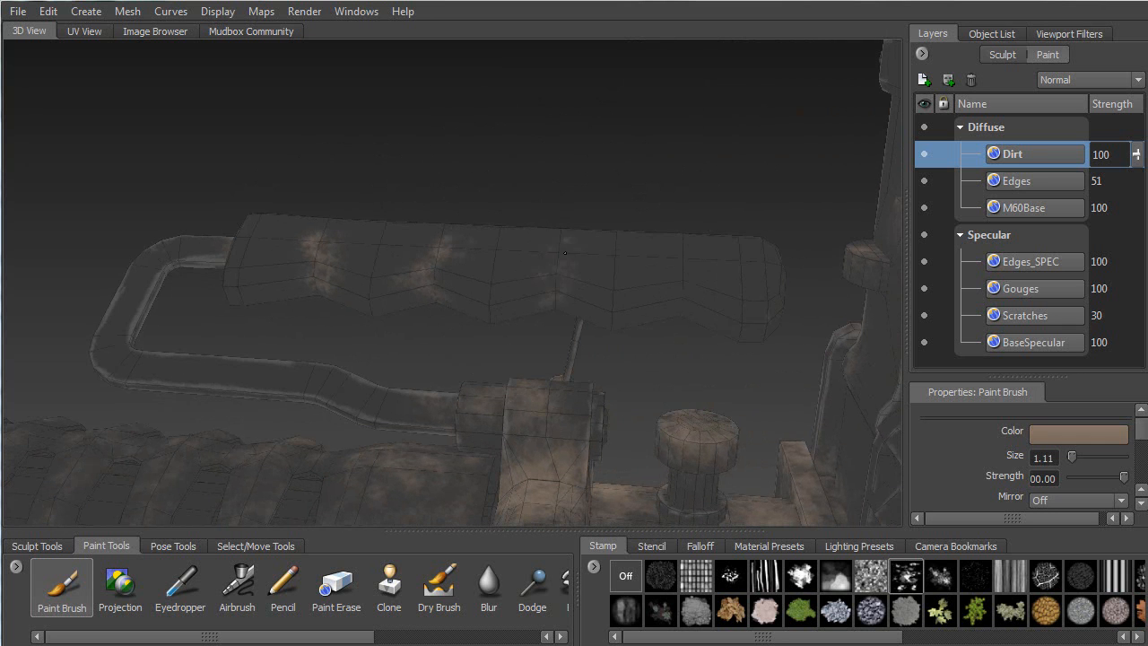
{"action": "left_click_drag", "start_coordinate": [691, 306], "coordinate": [222, 145], "text": "alt"}
{"action": "left_click_drag", "start_coordinate": [306, 149], "coordinate": [378, 161]}
Check the dirtied handle from several angles and move in close on the receiver knob
{"action": "left_click_drag", "start_coordinate": [350, 244], "coordinate": [366, 315], "text": "alt"}
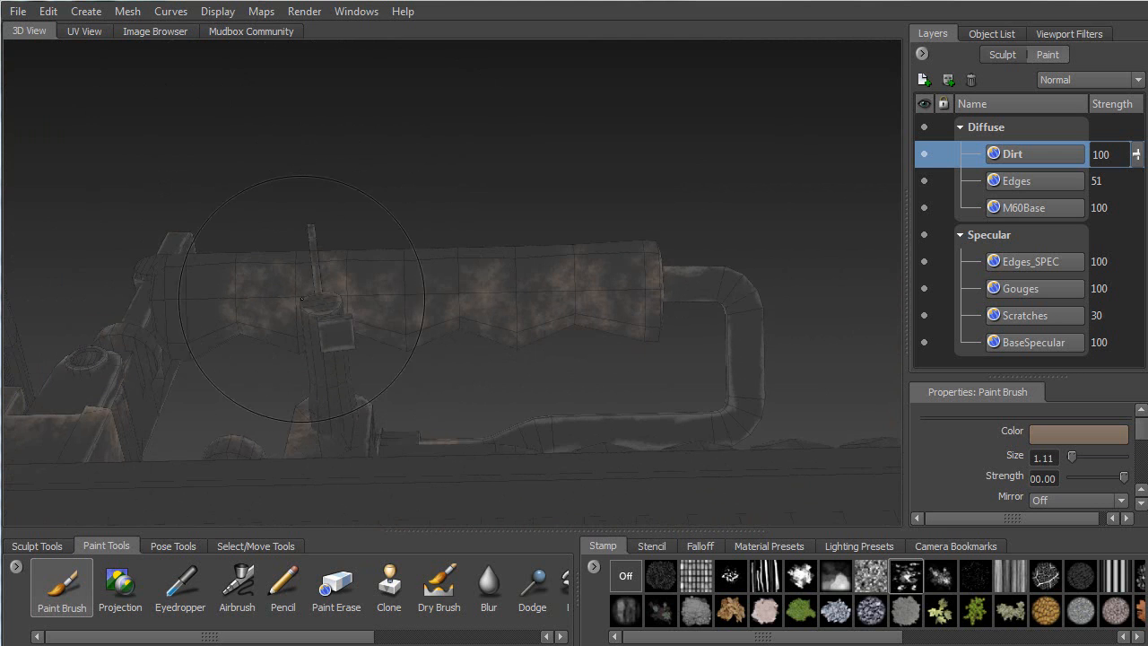
{"action": "left_click_drag", "start_coordinate": [297, 329], "coordinate": [401, 309], "text": "alt"}
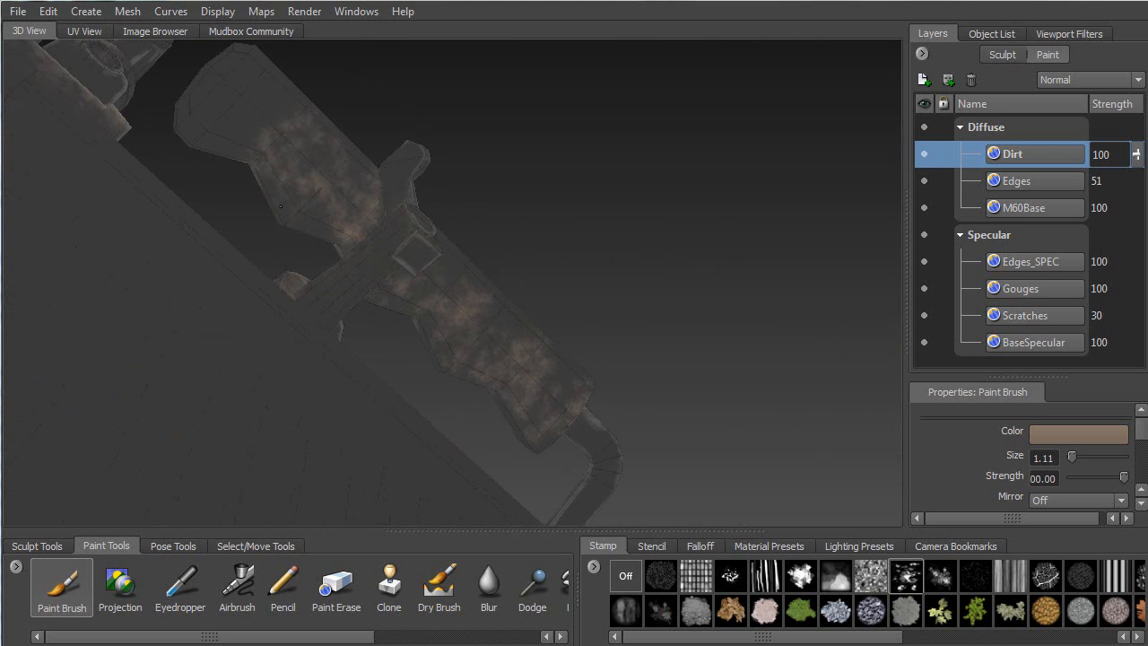
{"action": "mouse_move", "coordinate": [337, 239]}
{"action": "left_mouse_down", "text": "alt"}
{"action": "mouse_move", "coordinate": [566, 344]}
{"action": "mouse_move", "coordinate": [572, 297]}
{"action": "left_mouse_up", "text": "alt"}
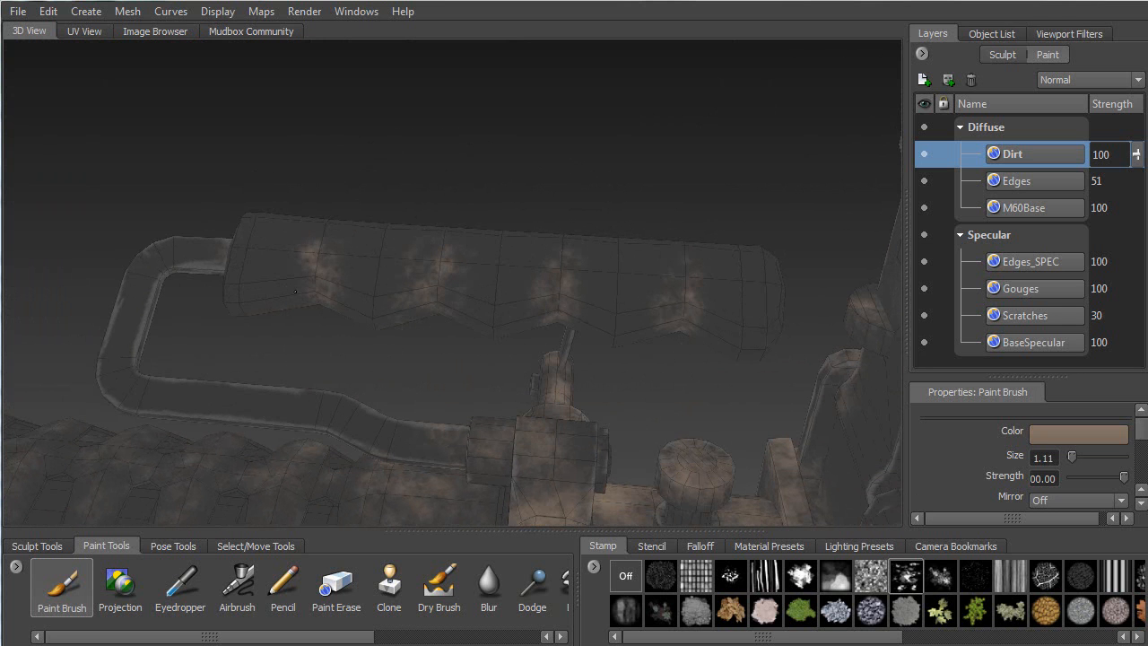
{"action": "left_click_drag", "start_coordinate": [277, 302], "coordinate": [409, 315], "text": "alt"}
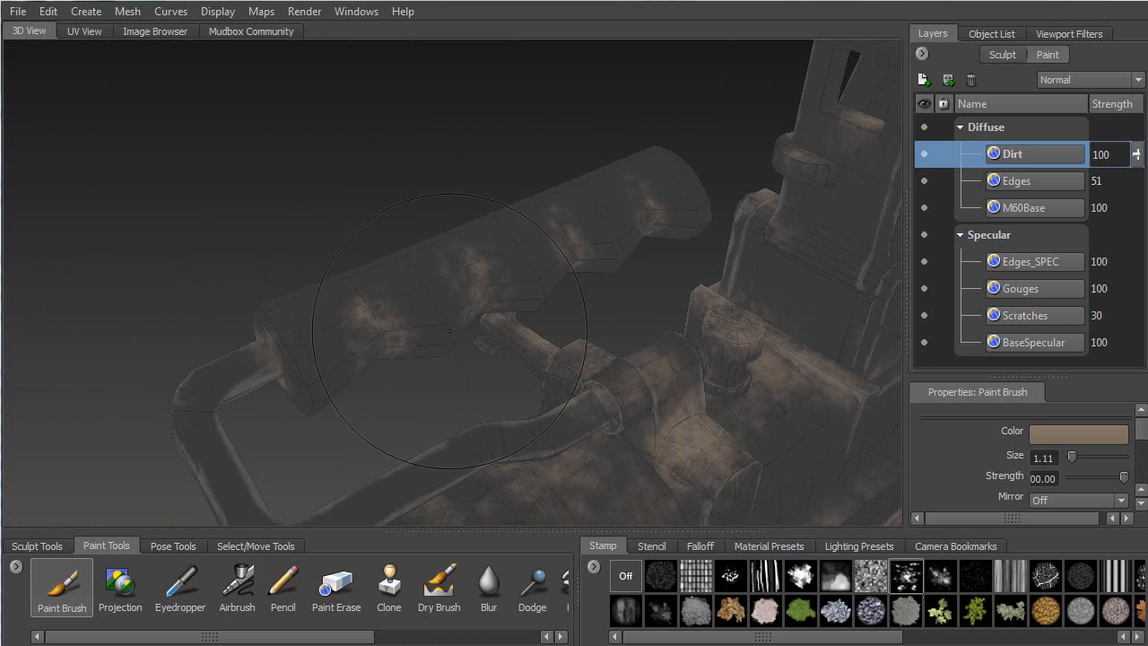
{"action": "scroll", "coordinate": [409, 315], "scroll_direction": "down", "scroll_amount": 5}
{"action": "middle_click_drag", "start_coordinate": [409, 315], "coordinate": [269, 285], "text": "alt"}
{"action": "left_click_drag", "start_coordinate": [269, 285], "coordinate": [422, 307], "text": "alt"}
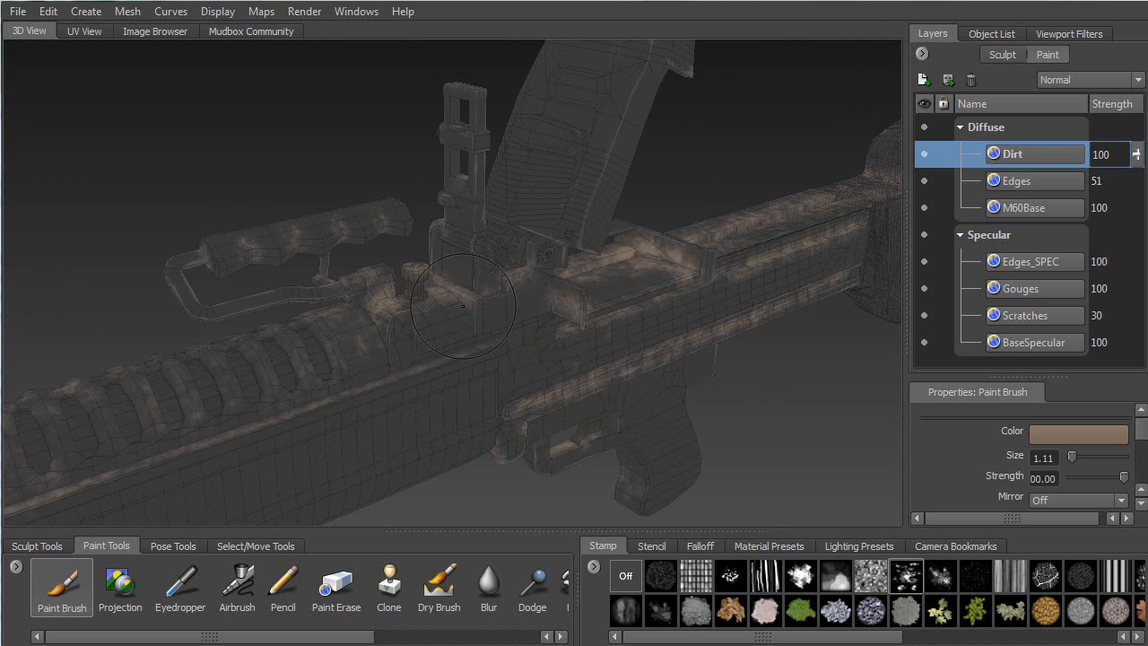
{"action": "scroll", "coordinate": [408, 341], "scroll_direction": "up", "scroll_amount": 4}
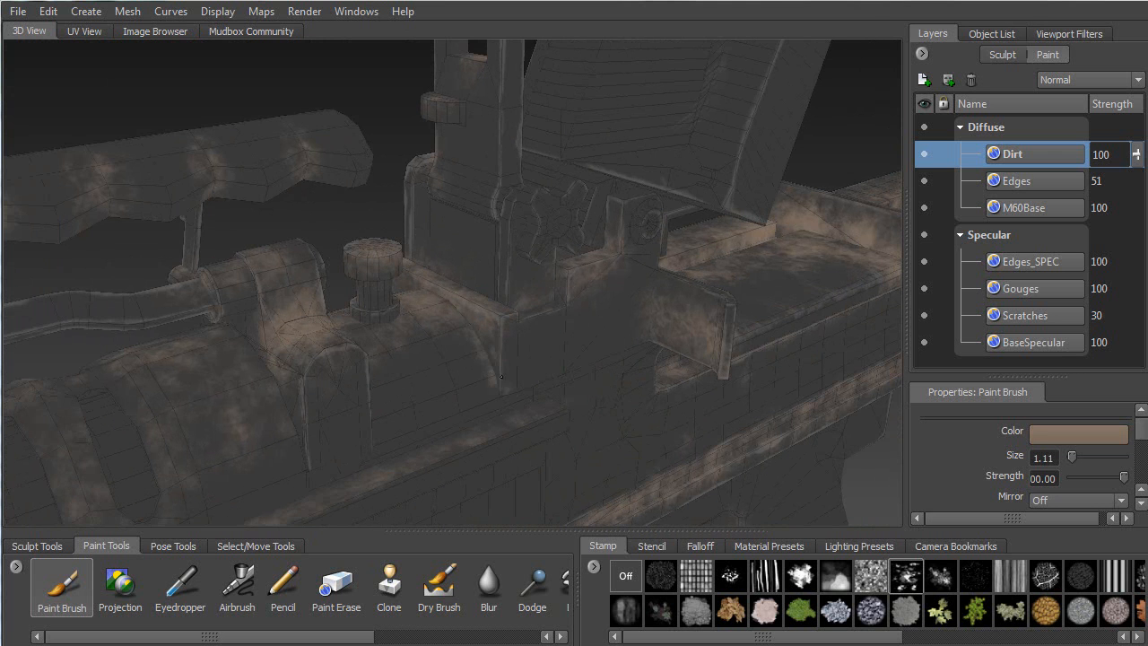
{"action": "left_click_drag", "start_coordinate": [448, 432], "coordinate": [404, 325], "text": "alt"}
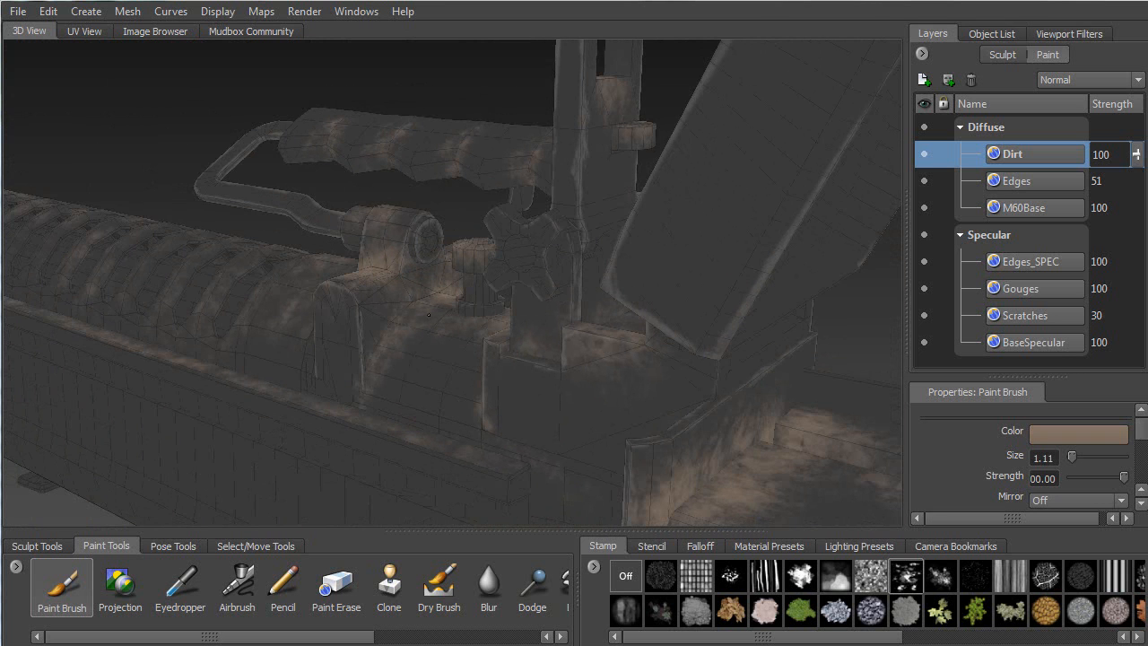
{"action": "left_click_drag", "start_coordinate": [482, 320], "coordinate": [565, 333], "text": "alt"}
{"action": "mouse_move", "coordinate": [565, 333]}
{"action": "right_mouse_down", "text": "alt"}
{"action": "mouse_move", "coordinate": [489, 305]}
{"action": "mouse_move", "coordinate": [515, 455]}
{"action": "right_mouse_up", "text": "alt"}
{"action": "left_click_drag", "start_coordinate": [515, 456], "coordinate": [432, 320], "text": "alt"}
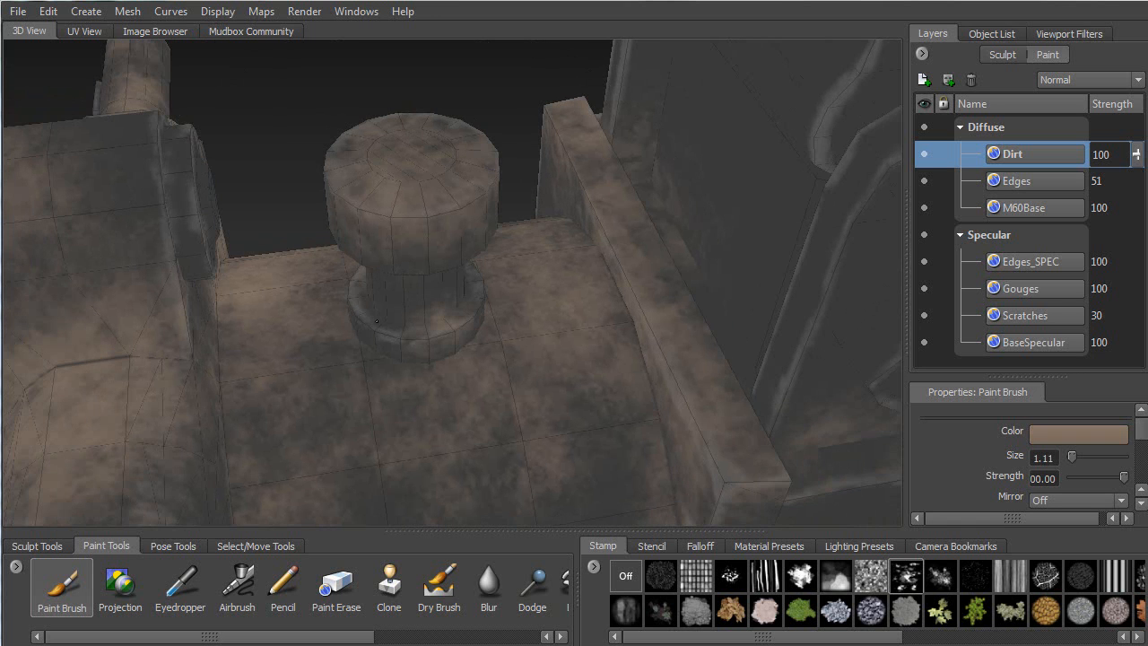
{"action": "mouse_move", "coordinate": [353, 289]}
{"action": "left_mouse_down", "text": "alt"}
{"action": "mouse_move", "coordinate": [466, 391]}
{"action": "mouse_move", "coordinate": [526, 192]}
{"action": "left_mouse_up", "text": "alt"}
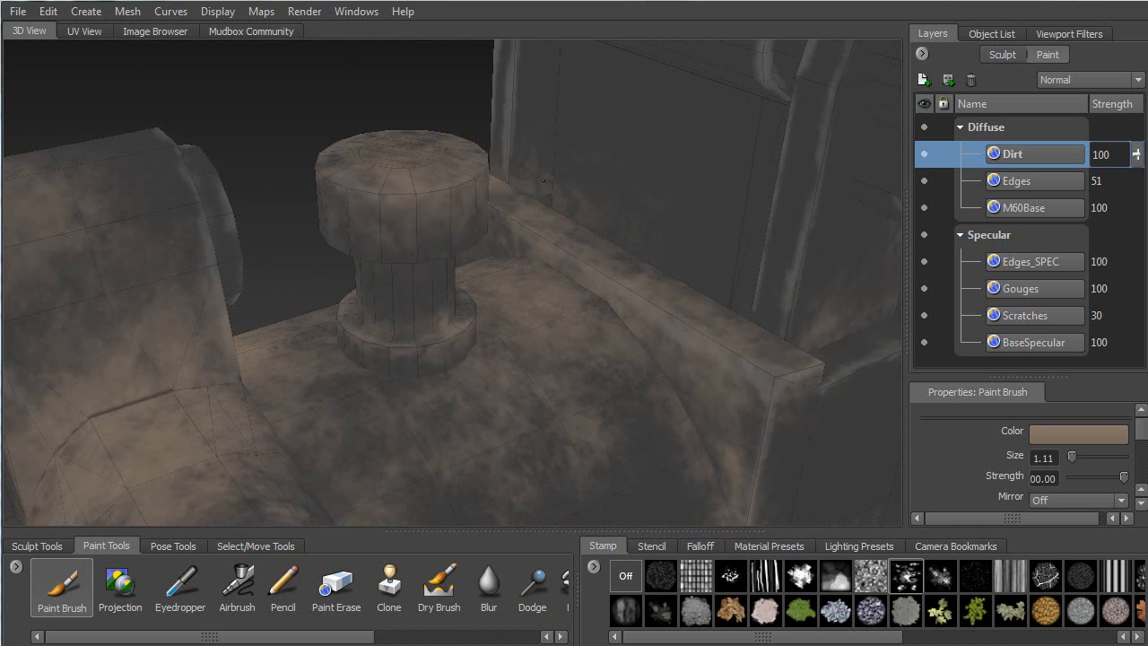
{"action": "left_click_drag", "start_coordinate": [678, 325], "coordinate": [547, 372], "text": "alt"}
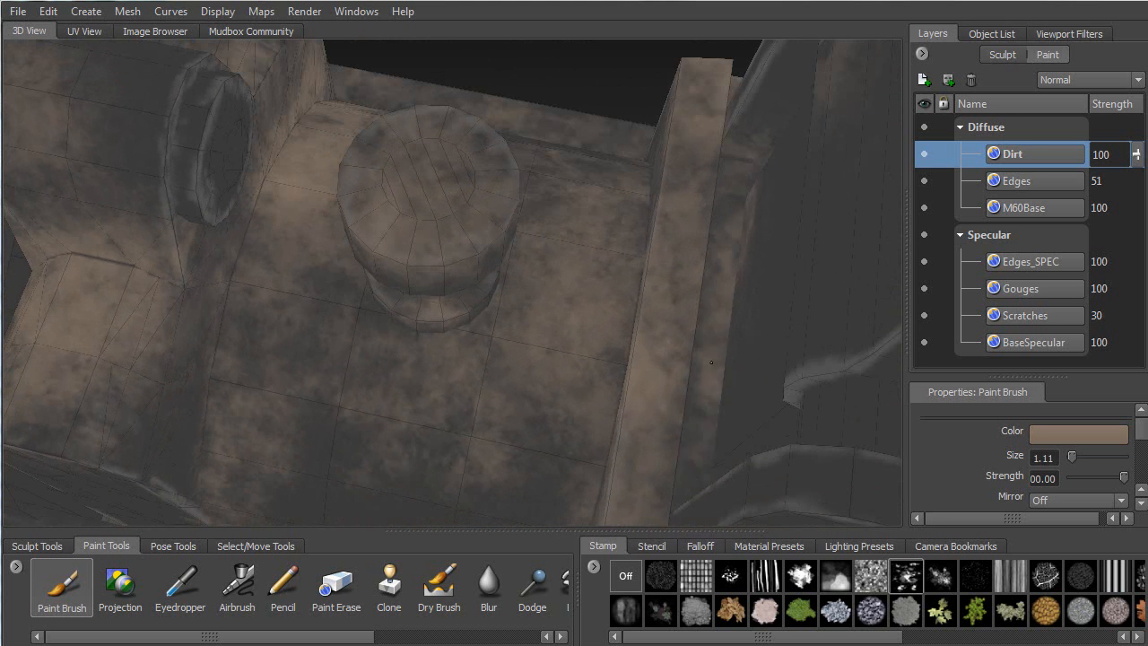
{"action": "left_click_drag", "start_coordinate": [700, 427], "coordinate": [641, 430], "text": "alt"}
{"action": "mouse_move", "coordinate": [583, 383]}
{"action": "left_mouse_down", "text": "alt"}
{"action": "mouse_move", "coordinate": [492, 224]}
{"action": "mouse_move", "coordinate": [629, 209]}
{"action": "mouse_move", "coordinate": [557, 191]}
{"action": "left_mouse_up", "text": "alt"}
Frame the receiver's side ledge closely and brush a brown dirt streak along it
{"action": "right_click_drag", "start_coordinate": [556, 191], "coordinate": [484, 314], "text": "alt"}
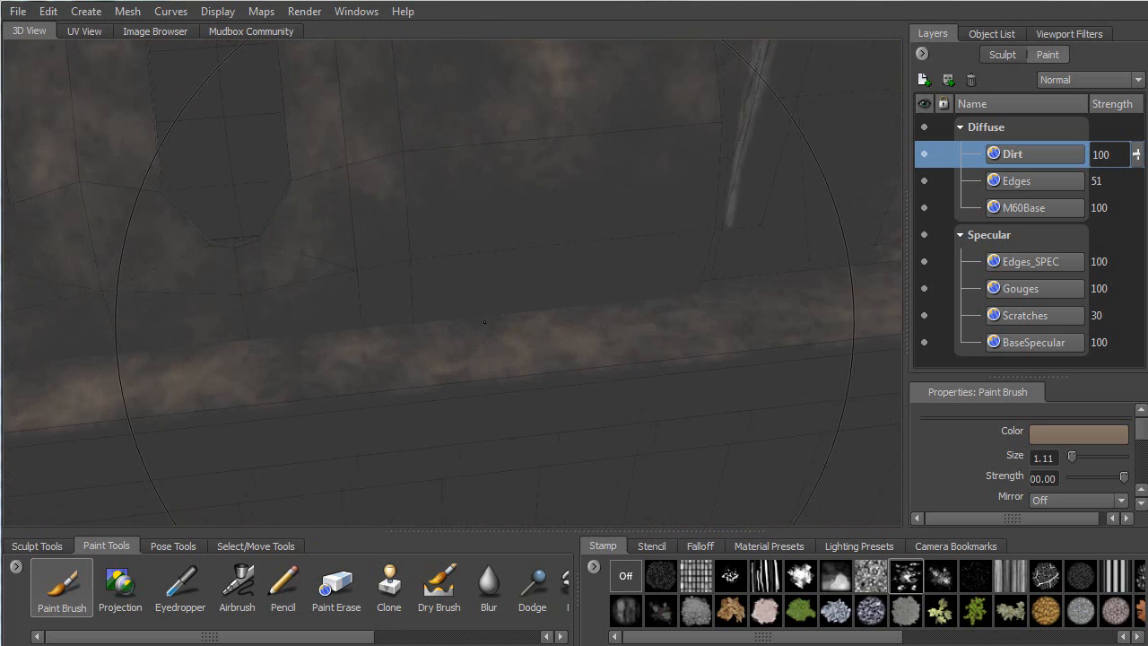
{"action": "middle_click_drag", "start_coordinate": [484, 313], "coordinate": [399, 325], "text": "alt"}
{"action": "right_click_drag", "start_coordinate": [399, 325], "coordinate": [386, 413], "text": "alt"}
{"action": "middle_click_drag", "start_coordinate": [385, 413], "coordinate": [507, 359], "text": "alt"}
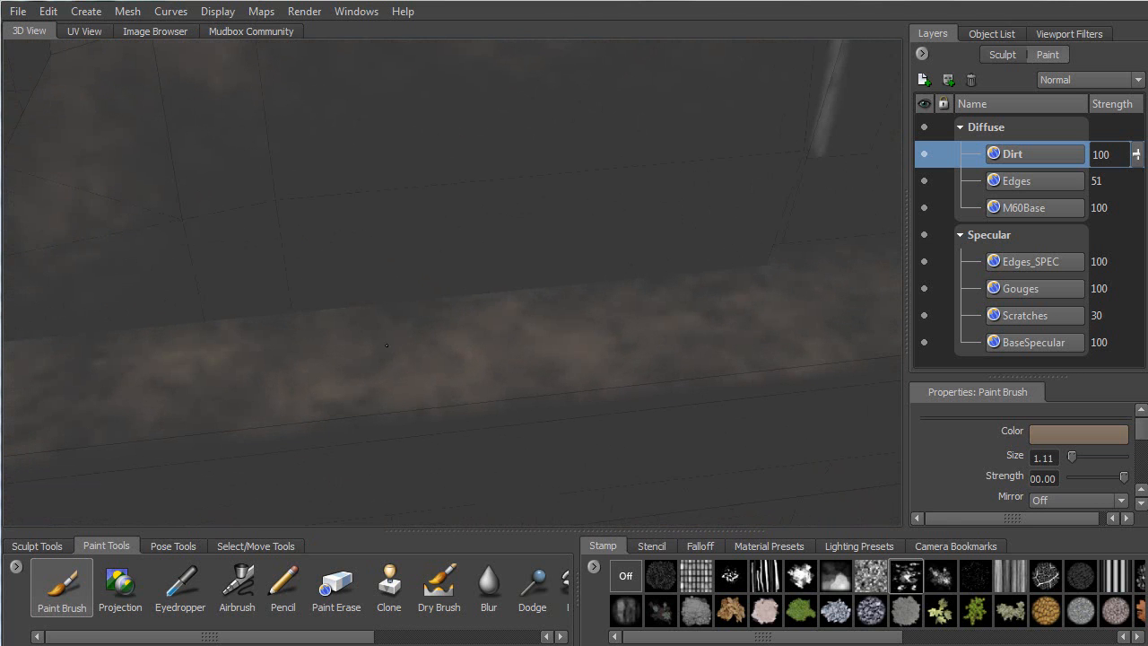
{"action": "right_click_drag", "start_coordinate": [507, 358], "coordinate": [501, 202], "text": "alt"}
{"action": "mouse_move", "coordinate": [462, 308]}
{"action": "left_mouse_down"}
{"action": "mouse_move", "coordinate": [408, 312]}
{"action": "mouse_move", "coordinate": [565, 296]}
{"action": "mouse_move", "coordinate": [615, 307]}
{"action": "left_mouse_up"}
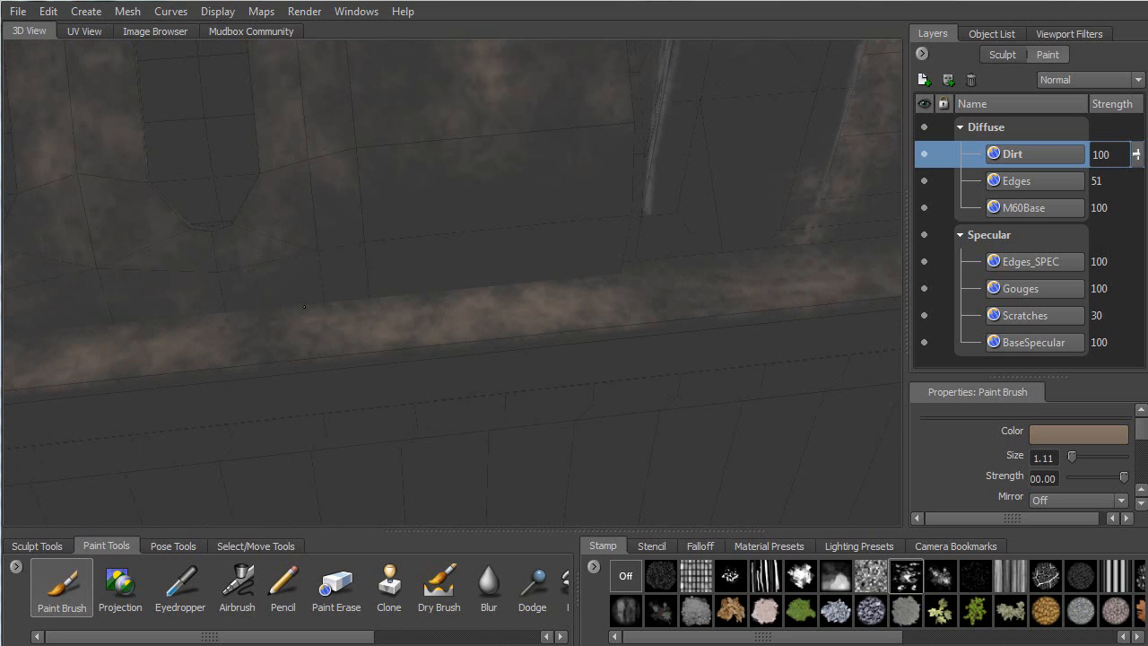
{"action": "left_click_drag", "start_coordinate": [480, 269], "coordinate": [613, 269]}
{"action": "left_click_drag", "start_coordinate": [346, 305], "coordinate": [282, 293]}
{"action": "middle_click_drag", "start_coordinate": [364, 260], "coordinate": [574, 243], "text": "alt"}
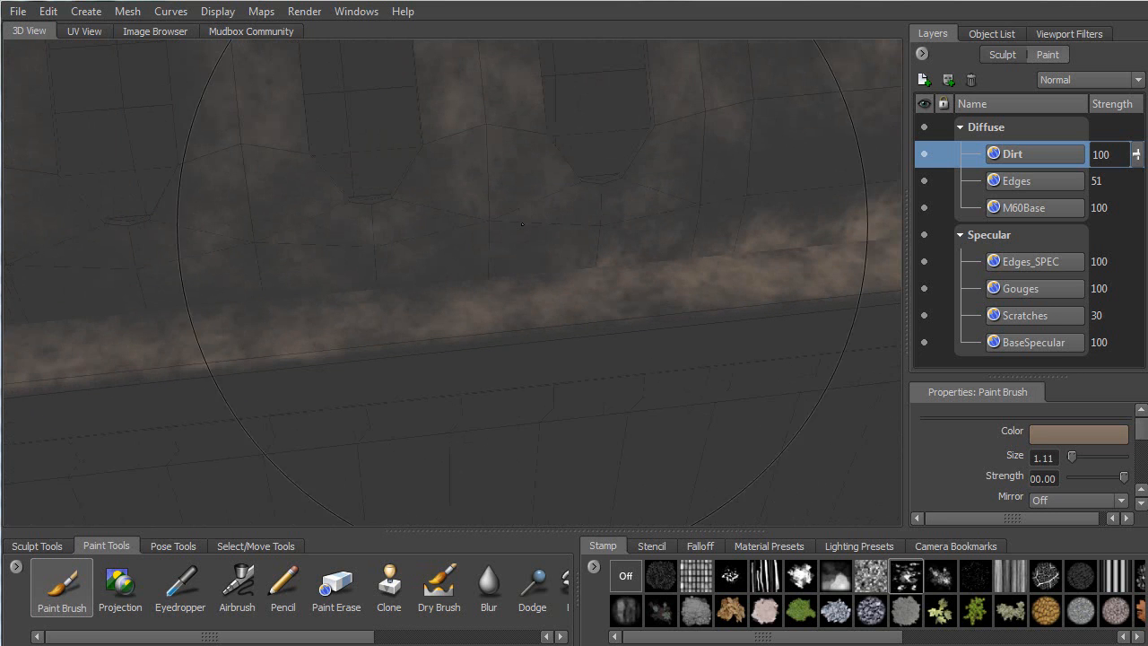
{"action": "mouse_move", "coordinate": [389, 270]}
{"action": "left_mouse_down"}
{"action": "mouse_move", "coordinate": [524, 262]}
{"action": "mouse_move", "coordinate": [480, 289]}
{"action": "mouse_move", "coordinate": [336, 299]}
{"action": "left_mouse_up"}
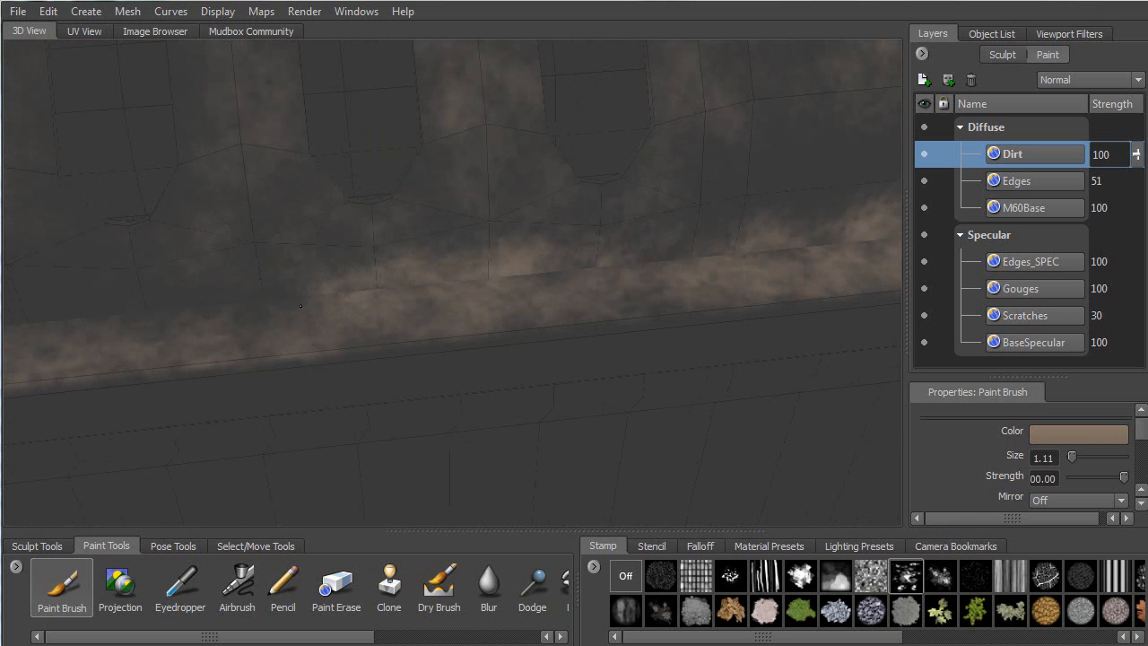
Add dirt to the wall above the ledge and extend the streak to its left end
{"action": "middle_click_drag", "start_coordinate": [504, 242], "coordinate": [440, 263], "text": "alt"}
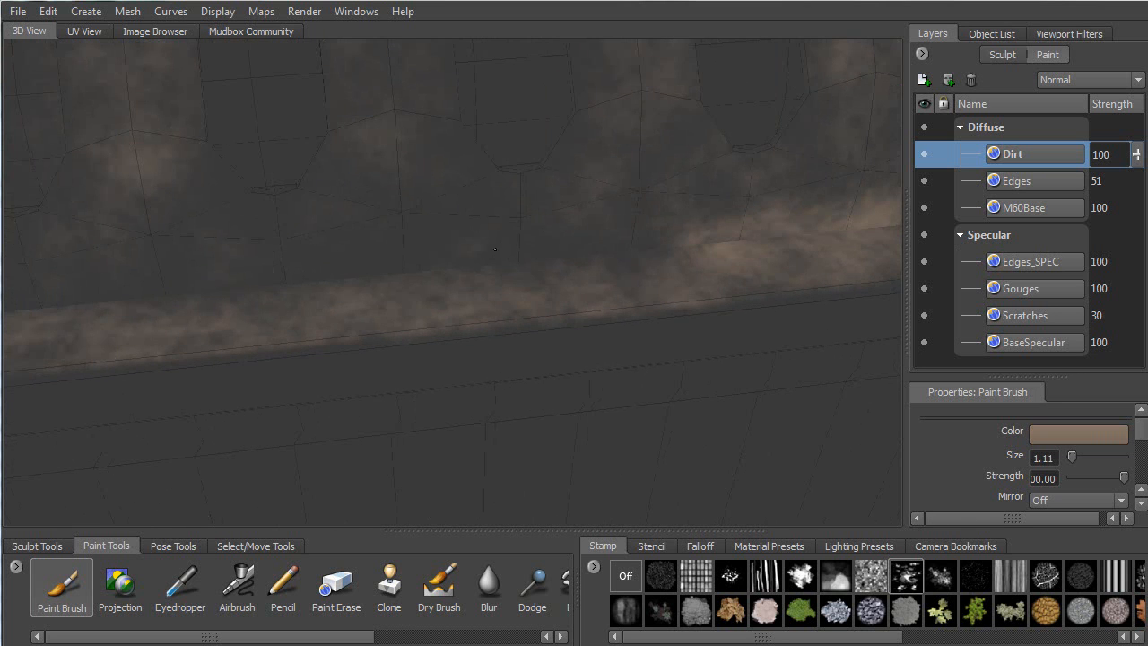
{"action": "mouse_move", "coordinate": [495, 249]}
{"action": "left_mouse_down"}
{"action": "mouse_move", "coordinate": [538, 244]}
{"action": "mouse_move", "coordinate": [459, 260]}
{"action": "mouse_move", "coordinate": [544, 259]}
{"action": "mouse_move", "coordinate": [499, 268]}
{"action": "mouse_move", "coordinate": [620, 254]}
{"action": "mouse_move", "coordinate": [619, 242]}
{"action": "left_mouse_up"}
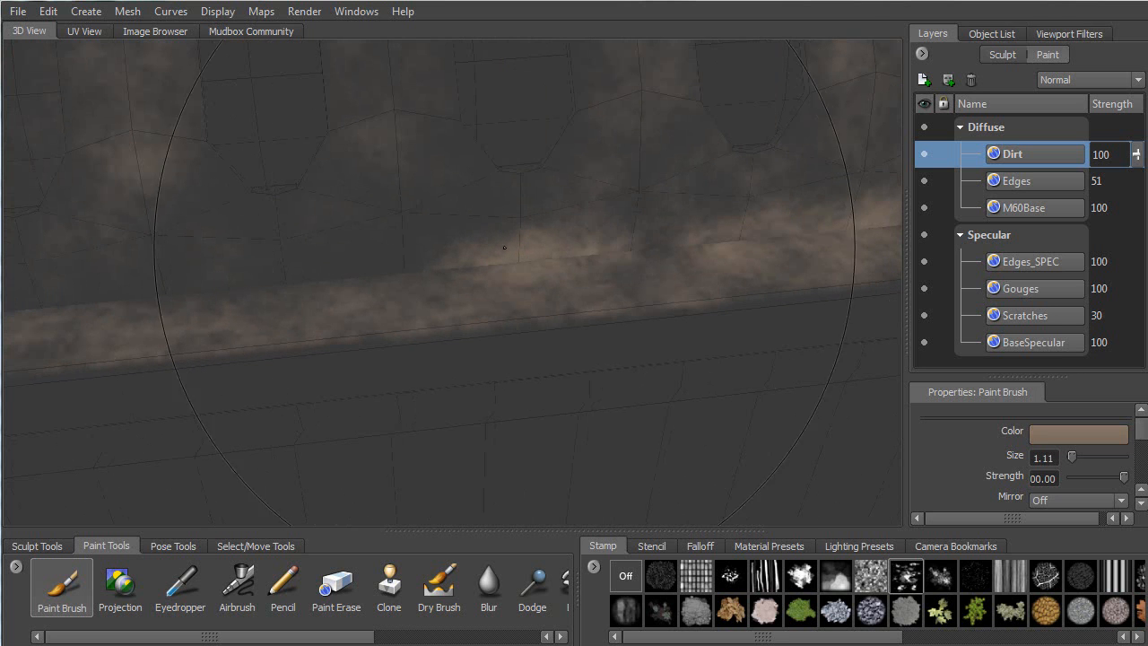
{"action": "middle_click_drag", "start_coordinate": [130, 297], "coordinate": [516, 244], "text": "alt"}
{"action": "left_click_drag", "start_coordinate": [516, 244], "coordinate": [579, 228]}
{"action": "right_click_drag", "start_coordinate": [579, 228], "coordinate": [451, 236], "text": "alt"}
{"action": "left_click_drag", "start_coordinate": [384, 257], "coordinate": [404, 254]}
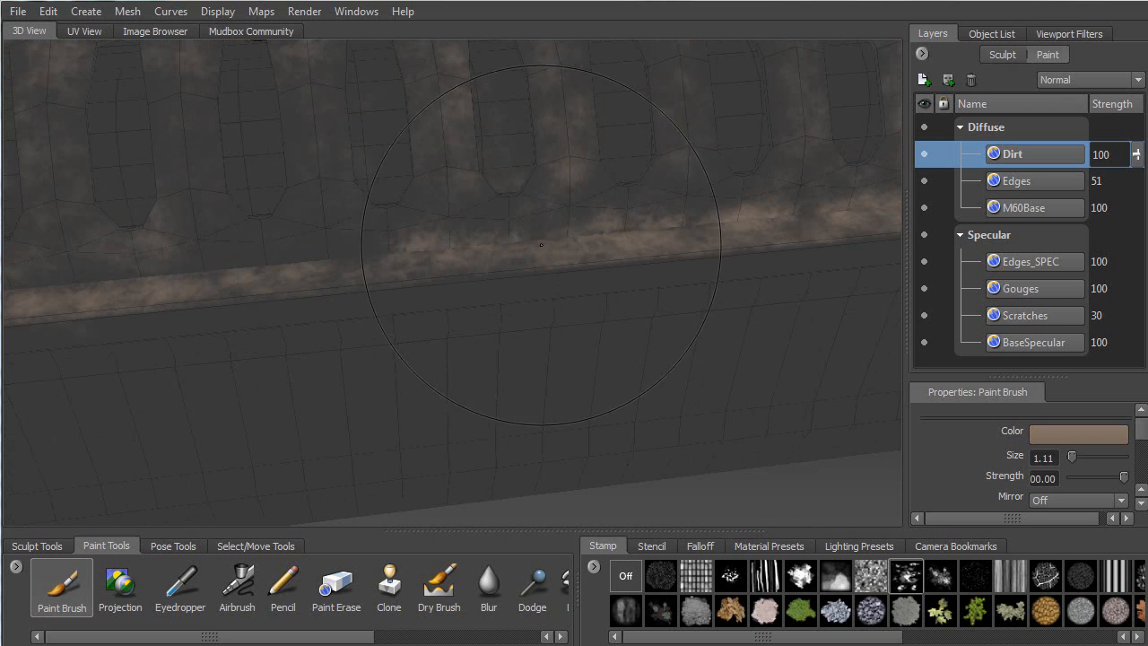
{"action": "middle_click_drag", "start_coordinate": [131, 278], "coordinate": [438, 235], "text": "alt"}
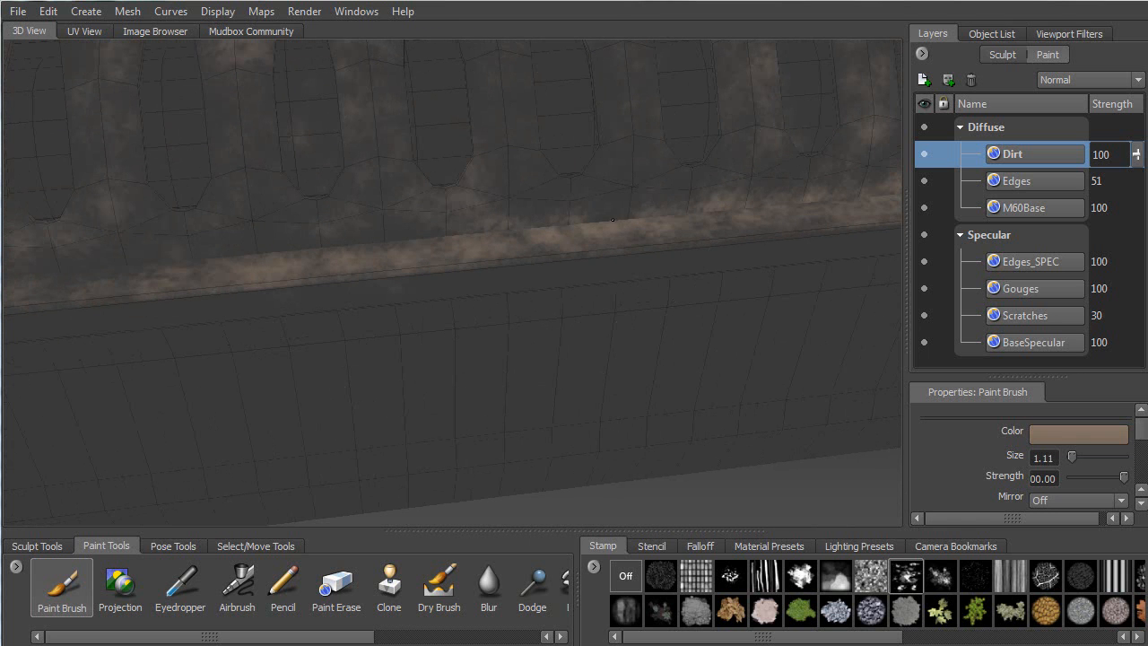
{"action": "middle_click_drag", "start_coordinate": [224, 256], "coordinate": [607, 226], "text": "alt"}
{"action": "left_click_drag", "start_coordinate": [479, 237], "coordinate": [578, 221]}
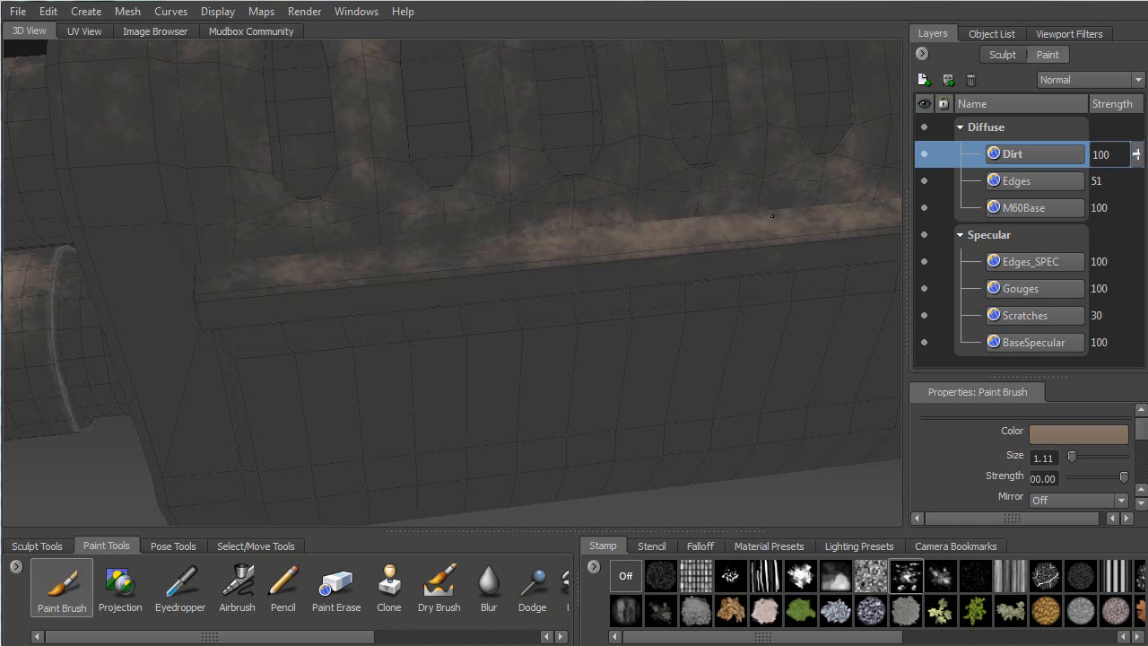
{"action": "middle_click_drag", "start_coordinate": [405, 219], "coordinate": [666, 223], "text": "alt"}
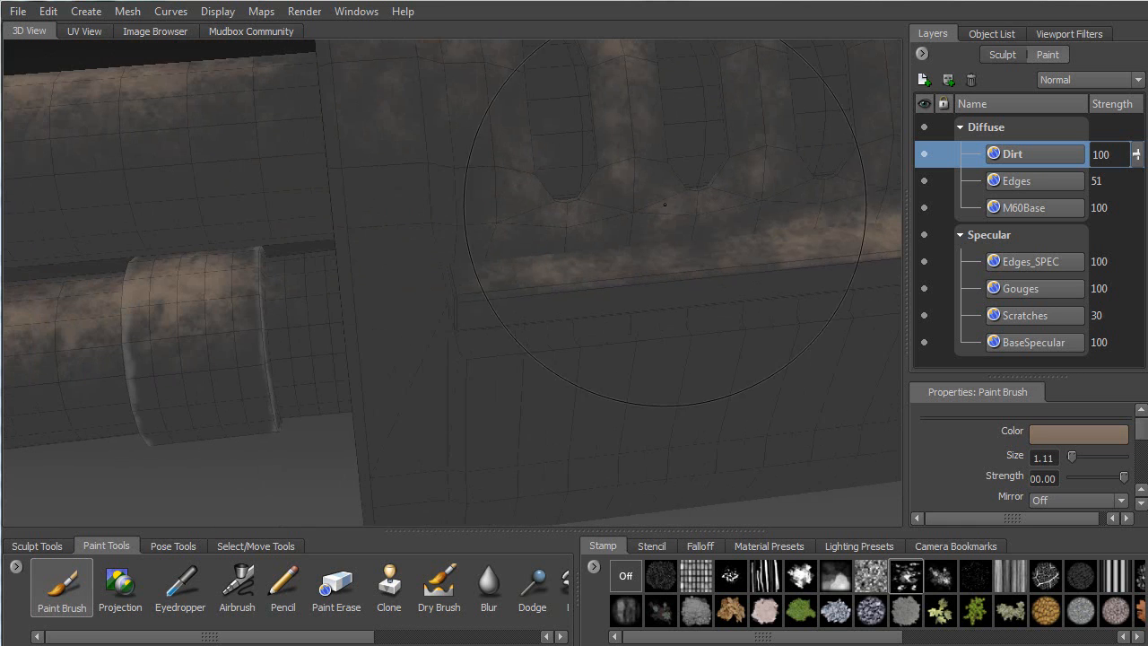
{"action": "left_click_drag", "start_coordinate": [480, 264], "coordinate": [728, 247]}
{"action": "mouse_move", "coordinate": [578, 235]}
{"action": "left_mouse_down", "text": "alt"}
{"action": "mouse_move", "coordinate": [656, 239]}
{"action": "mouse_move", "coordinate": [563, 199]}
{"action": "left_mouse_up", "text": "alt"}
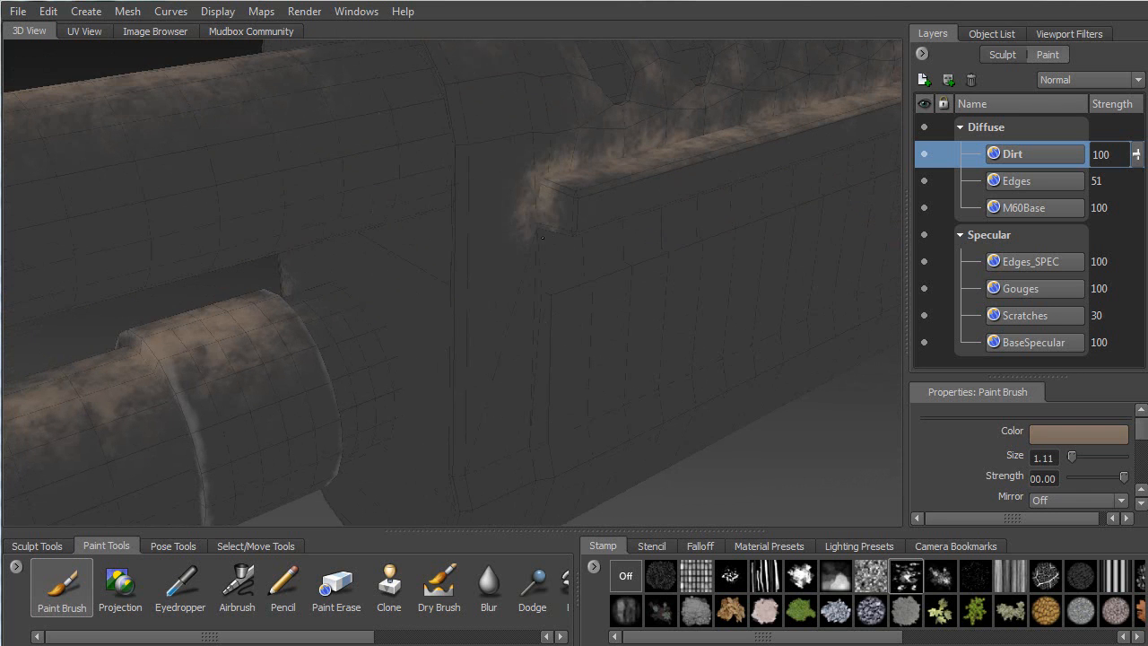
Extend the brown dirt streak along the lower ledge to its end
{"action": "left_click_drag", "start_coordinate": [553, 238], "coordinate": [559, 291], "text": "alt"}
{"action": "mouse_move", "coordinate": [623, 275]}
{"action": "left_mouse_down"}
{"action": "mouse_move", "coordinate": [758, 256]}
{"action": "mouse_move", "coordinate": [525, 275]}
{"action": "left_mouse_up"}
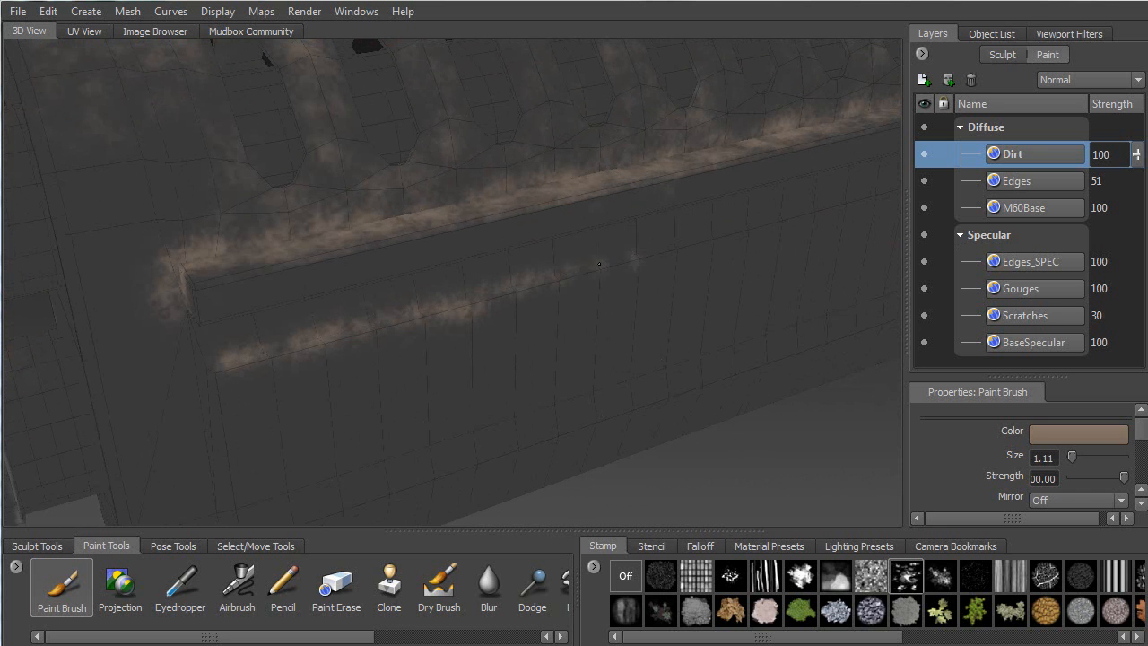
{"action": "mouse_move", "coordinate": [641, 258]}
{"action": "left_mouse_down"}
{"action": "mouse_move", "coordinate": [731, 235]}
{"action": "mouse_move", "coordinate": [478, 293]}
{"action": "mouse_move", "coordinate": [617, 271]}
{"action": "left_mouse_up"}
{"action": "middle_click_drag", "start_coordinate": [617, 271], "coordinate": [452, 300], "text": "alt"}
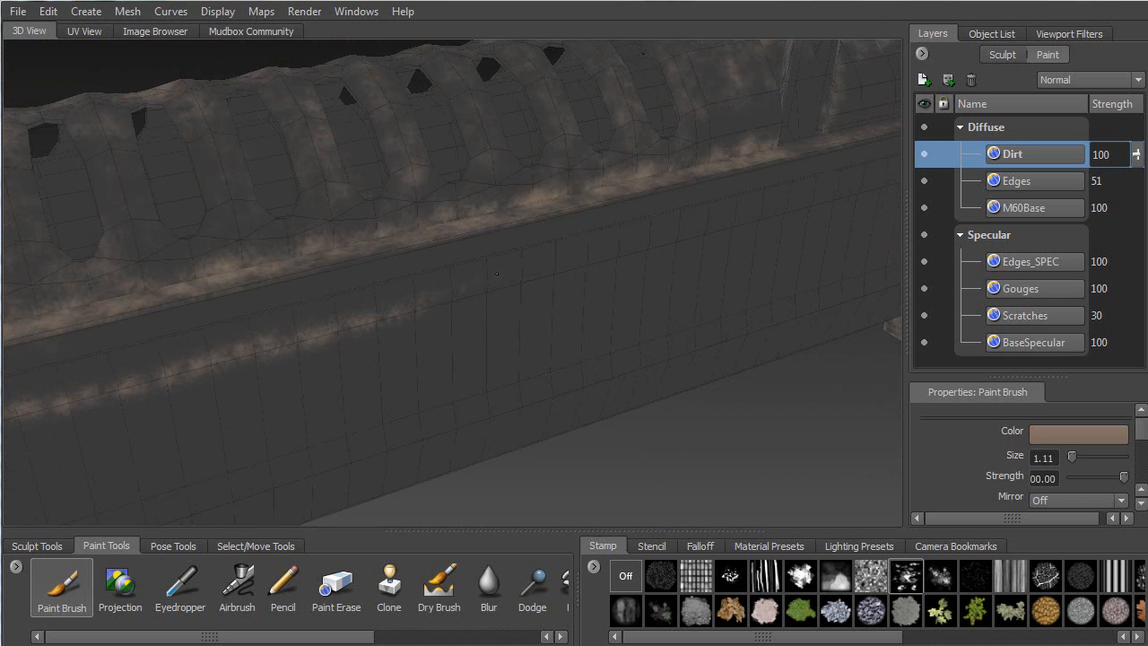
{"action": "mouse_move", "coordinate": [723, 227]}
{"action": "left_mouse_down", "text": "alt"}
{"action": "mouse_move", "coordinate": [455, 285]}
{"action": "mouse_move", "coordinate": [652, 230]}
{"action": "left_mouse_up", "text": "alt"}
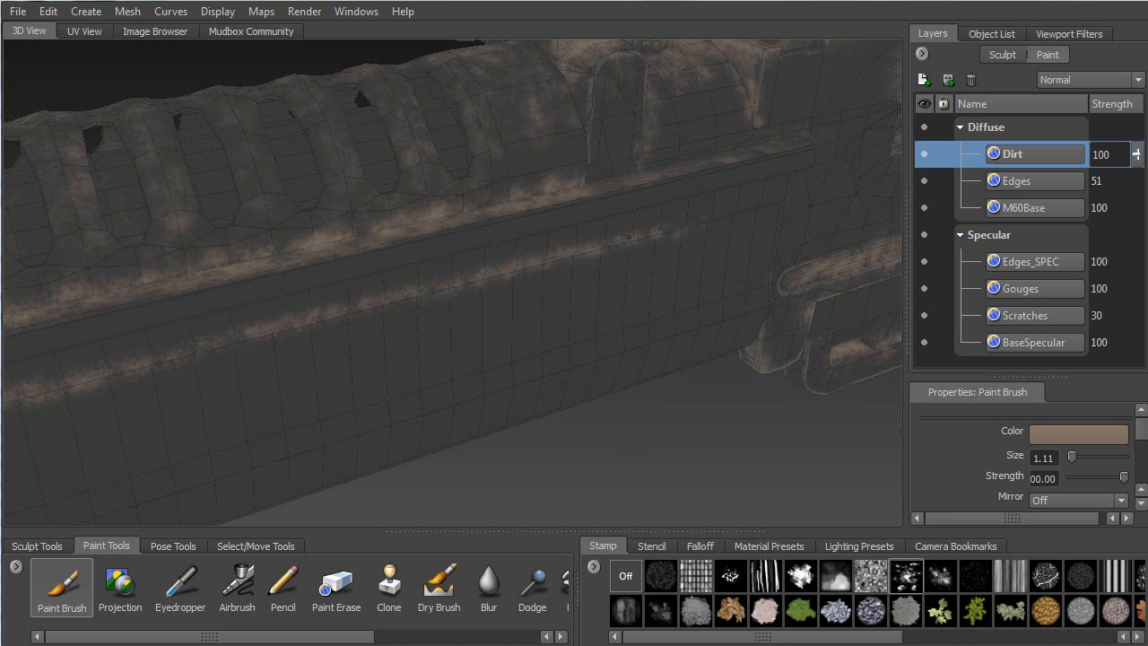
{"action": "mouse_move", "coordinate": [747, 209]}
{"action": "left_mouse_down"}
{"action": "mouse_move", "coordinate": [763, 203]}
{"action": "mouse_move", "coordinate": [574, 269]}
{"action": "left_mouse_up"}
{"action": "middle_click_drag", "start_coordinate": [843, 381], "coordinate": [693, 340], "text": "alt"}
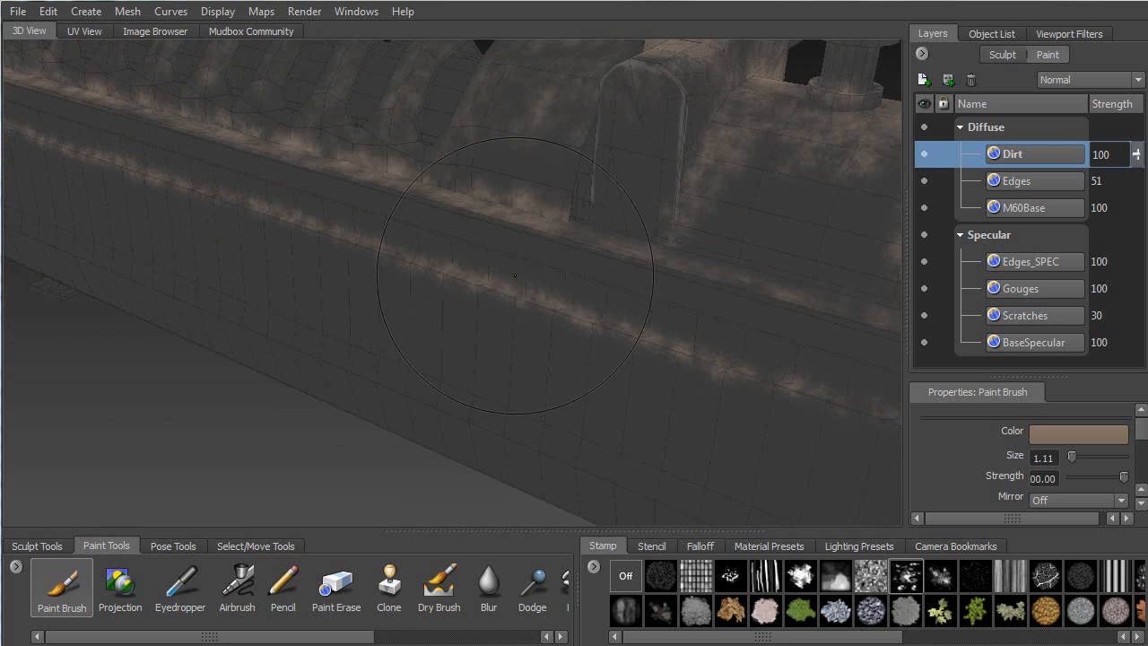
{"action": "left_click_drag", "start_coordinate": [676, 329], "coordinate": [567, 304], "text": "alt"}
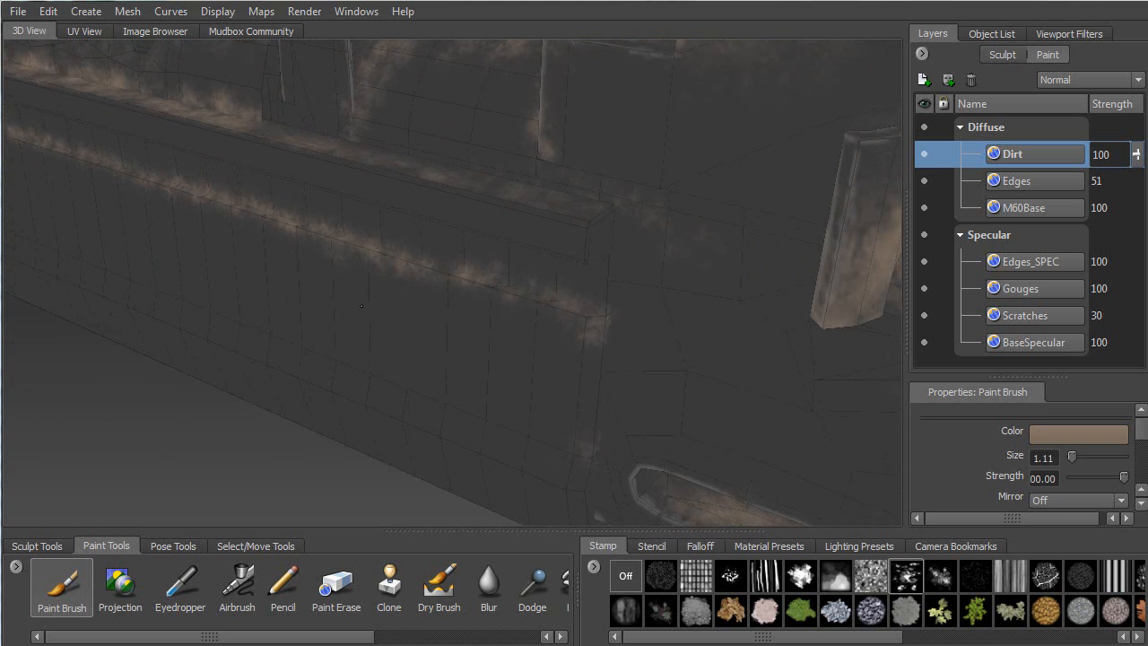
Level the view and paint more dirt streaks down the ledge near the barrel collar
{"action": "left_click_drag", "start_coordinate": [374, 301], "coordinate": [512, 285], "text": "alt"}
{"action": "right_click_drag", "start_coordinate": [494, 291], "coordinate": [359, 306], "text": "alt"}
{"action": "middle_click_drag", "start_coordinate": [251, 312], "coordinate": [580, 200], "text": "alt"}
{"action": "left_click_drag", "start_coordinate": [579, 200], "coordinate": [655, 208], "text": "alt"}
{"action": "middle_click_drag", "start_coordinate": [193, 184], "coordinate": [442, 236], "text": "alt"}
{"action": "mouse_move", "coordinate": [440, 184]}
{"action": "left_mouse_down"}
{"action": "mouse_move", "coordinate": [429, 215]}
{"action": "mouse_move", "coordinate": [439, 274]}
{"action": "left_mouse_up"}
{"action": "mouse_move", "coordinate": [410, 361]}
{"action": "left_mouse_down"}
{"action": "mouse_move", "coordinate": [428, 312]}
{"action": "mouse_move", "coordinate": [556, 296]}
{"action": "mouse_move", "coordinate": [547, 273]}
{"action": "mouse_move", "coordinate": [466, 271]}
{"action": "mouse_move", "coordinate": [608, 243]}
{"action": "left_mouse_up"}
{"action": "left_click_drag", "start_coordinate": [578, 328], "coordinate": [523, 267], "text": "alt"}
{"action": "right_click_drag", "start_coordinate": [523, 267], "coordinate": [560, 253], "text": "alt"}
{"action": "left_click_drag", "start_coordinate": [560, 253], "coordinate": [257, 255], "text": "alt"}
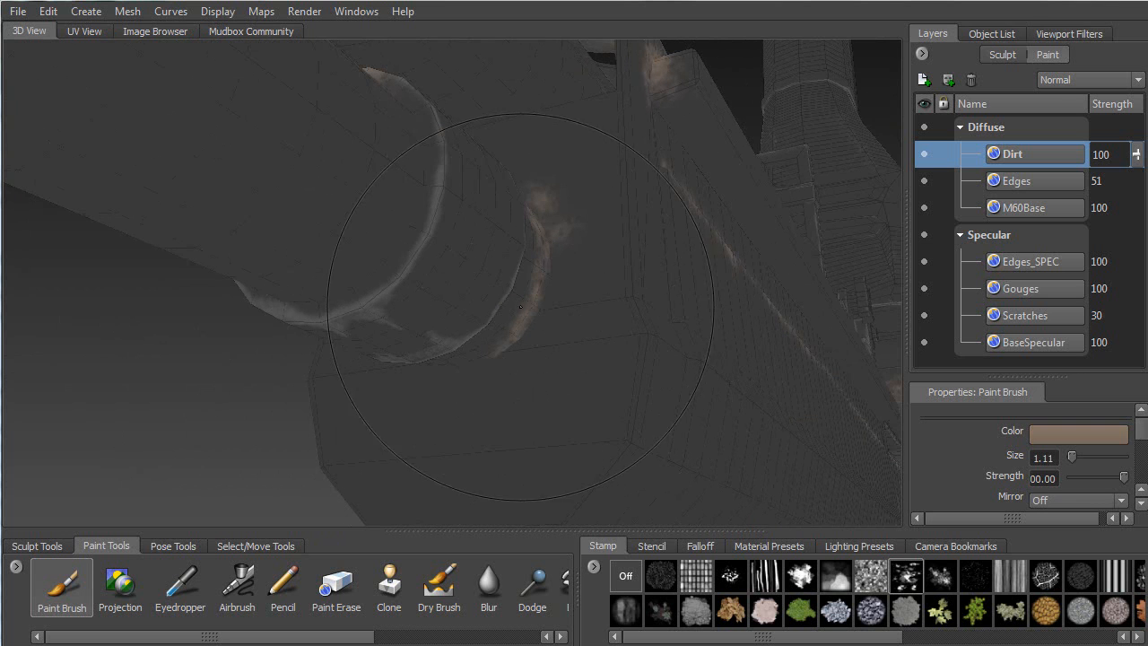
Paint brown dirt over the barrel collar and down its edges
{"action": "left_click_drag", "start_coordinate": [527, 302], "coordinate": [543, 279], "text": "alt"}
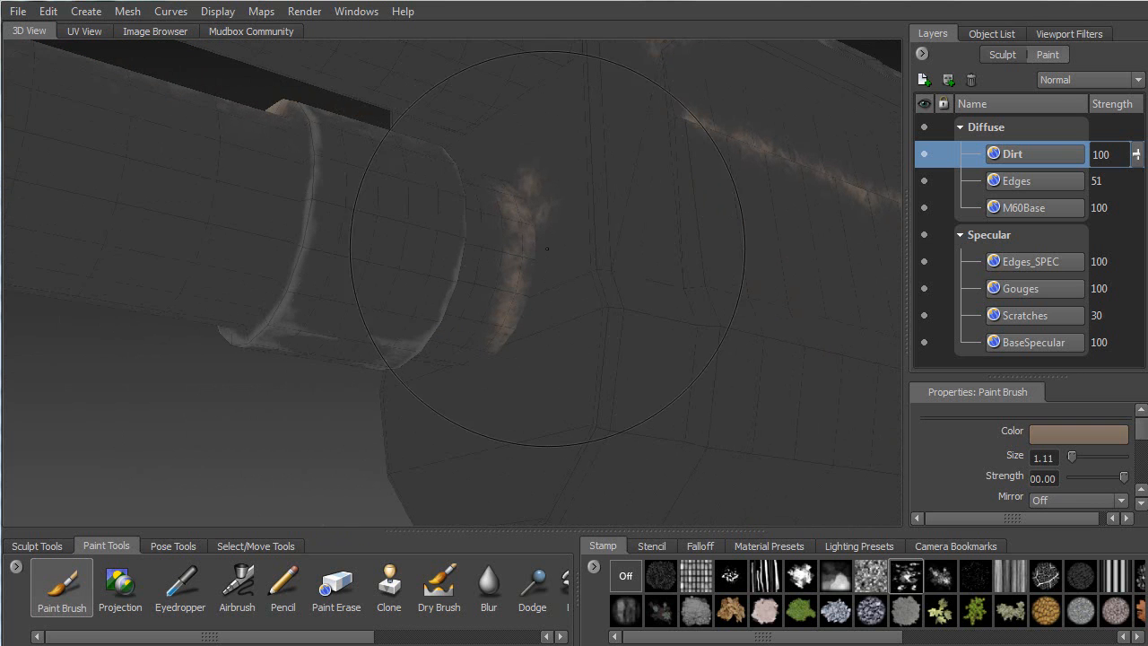
{"action": "mouse_move", "coordinate": [543, 231]}
{"action": "left_mouse_down"}
{"action": "mouse_move", "coordinate": [543, 283]}
{"action": "mouse_move", "coordinate": [524, 334]}
{"action": "mouse_move", "coordinate": [478, 341]}
{"action": "mouse_move", "coordinate": [502, 348]}
{"action": "mouse_move", "coordinate": [491, 355]}
{"action": "mouse_move", "coordinate": [477, 310]}
{"action": "left_mouse_up"}
{"action": "mouse_move", "coordinate": [435, 350]}
{"action": "left_mouse_down"}
{"action": "mouse_move", "coordinate": [400, 328]}
{"action": "mouse_move", "coordinate": [386, 296]}
{"action": "mouse_move", "coordinate": [339, 337]}
{"action": "mouse_move", "coordinate": [357, 256]}
{"action": "mouse_move", "coordinate": [342, 241]}
{"action": "mouse_move", "coordinate": [393, 198]}
{"action": "left_mouse_up"}
{"action": "mouse_move", "coordinate": [393, 197]}
{"action": "left_mouse_down", "text": "alt"}
{"action": "mouse_move", "coordinate": [455, 187]}
{"action": "mouse_move", "coordinate": [489, 166]}
{"action": "mouse_move", "coordinate": [494, 144]}
{"action": "mouse_move", "coordinate": [503, 202]}
{"action": "mouse_move", "coordinate": [484, 237]}
{"action": "mouse_move", "coordinate": [513, 230]}
{"action": "left_mouse_up", "text": "alt"}
{"action": "mouse_move", "coordinate": [305, 205]}
{"action": "left_mouse_down"}
{"action": "mouse_move", "coordinate": [328, 260]}
{"action": "mouse_move", "coordinate": [325, 293]}
{"action": "left_mouse_up"}
{"action": "mouse_move", "coordinate": [373, 251]}
{"action": "left_mouse_down", "text": "alt"}
{"action": "mouse_move", "coordinate": [362, 248]}
{"action": "mouse_move", "coordinate": [393, 184]}
{"action": "mouse_move", "coordinate": [440, 206]}
{"action": "mouse_move", "coordinate": [543, 294]}
{"action": "mouse_move", "coordinate": [522, 352]}
{"action": "left_mouse_up", "text": "alt"}
{"action": "mouse_move", "coordinate": [524, 350]}
{"action": "left_mouse_down", "text": "alt"}
{"action": "mouse_move", "coordinate": [556, 217]}
{"action": "mouse_move", "coordinate": [547, 255]}
{"action": "left_mouse_up", "text": "alt"}
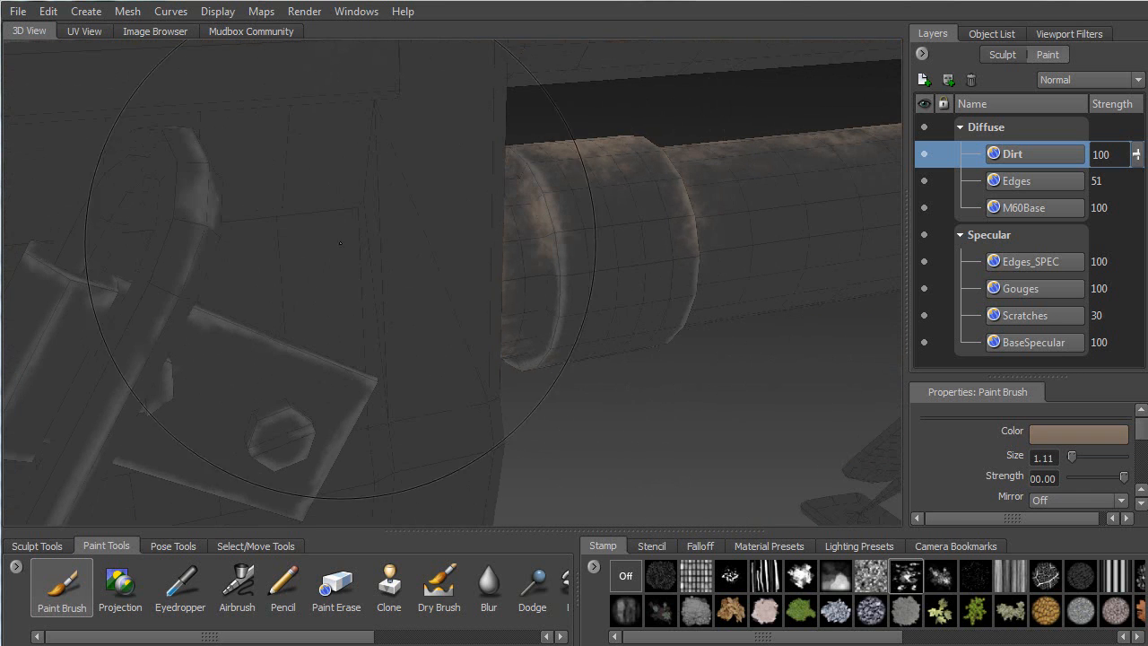
Dab faint dirt onto the bracket and its carabiner loop beside the collar
{"action": "left_click_drag", "start_coordinate": [328, 215], "coordinate": [240, 172], "text": "alt"}
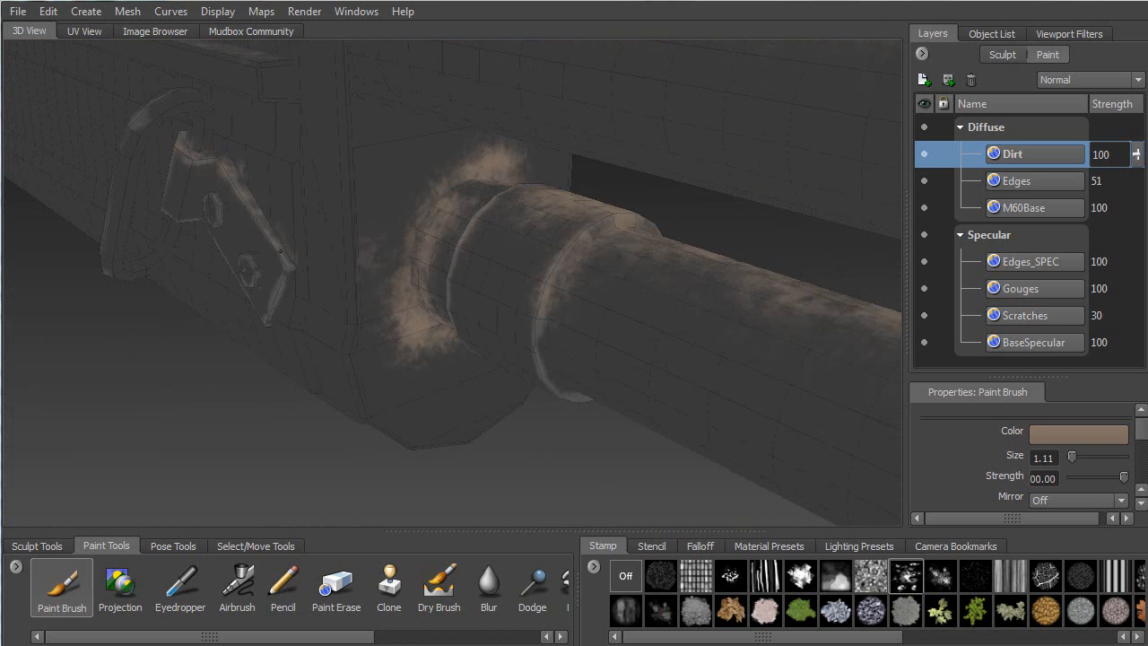
{"action": "left_click_drag", "start_coordinate": [289, 244], "coordinate": [220, 193], "text": "alt"}
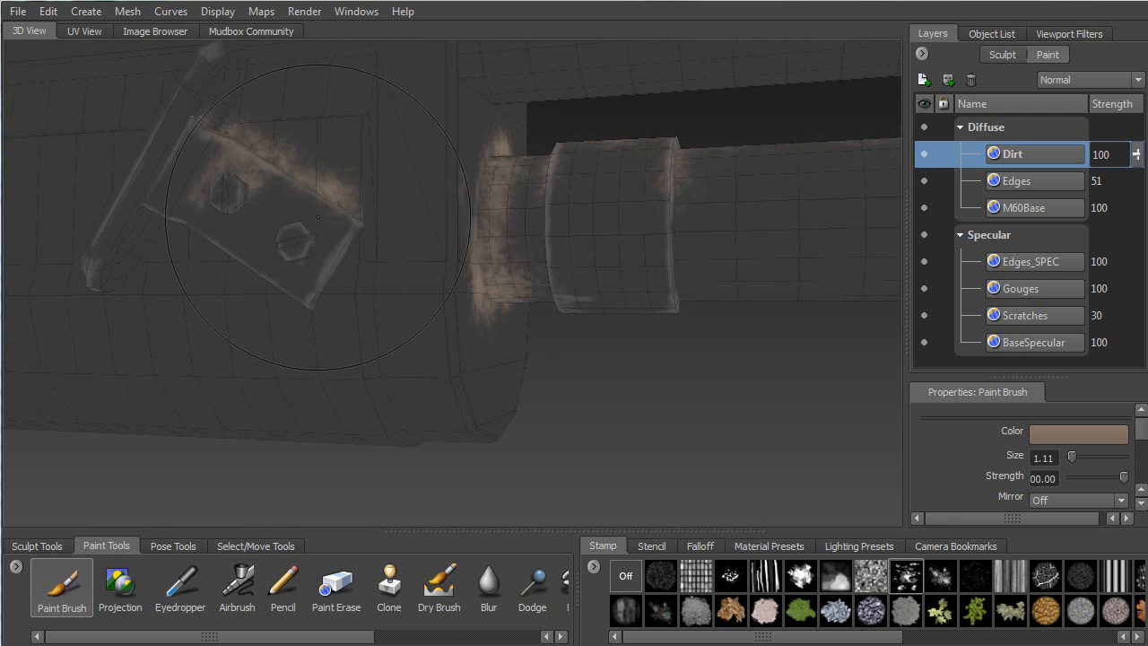
{"action": "left_click_drag", "start_coordinate": [290, 224], "coordinate": [269, 274], "text": "alt"}
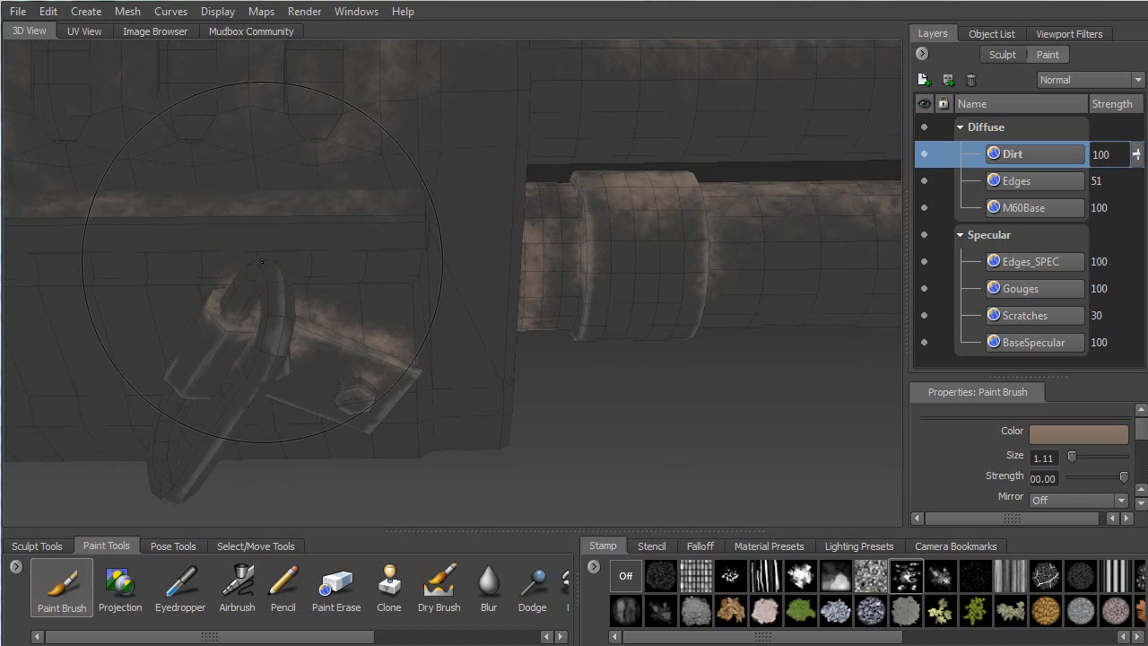
{"action": "left_click_drag", "start_coordinate": [273, 342], "coordinate": [267, 350]}
{"action": "mouse_move", "coordinate": [171, 434]}
{"action": "left_mouse_down"}
{"action": "mouse_move", "coordinate": [164, 452]}
{"action": "mouse_move", "coordinate": [380, 345]}
{"action": "left_mouse_up"}
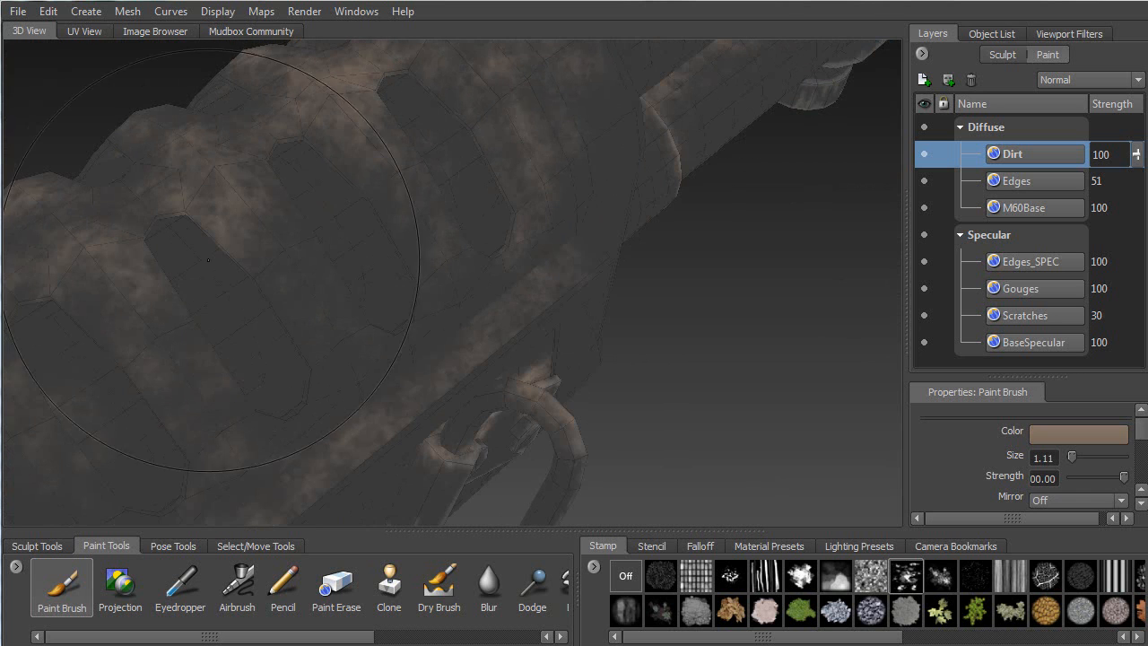
{"action": "middle_click_drag", "start_coordinate": [372, 439], "coordinate": [277, 208], "text": "alt"}
{"action": "left_click_drag", "start_coordinate": [368, 310], "coordinate": [436, 345], "text": "alt"}
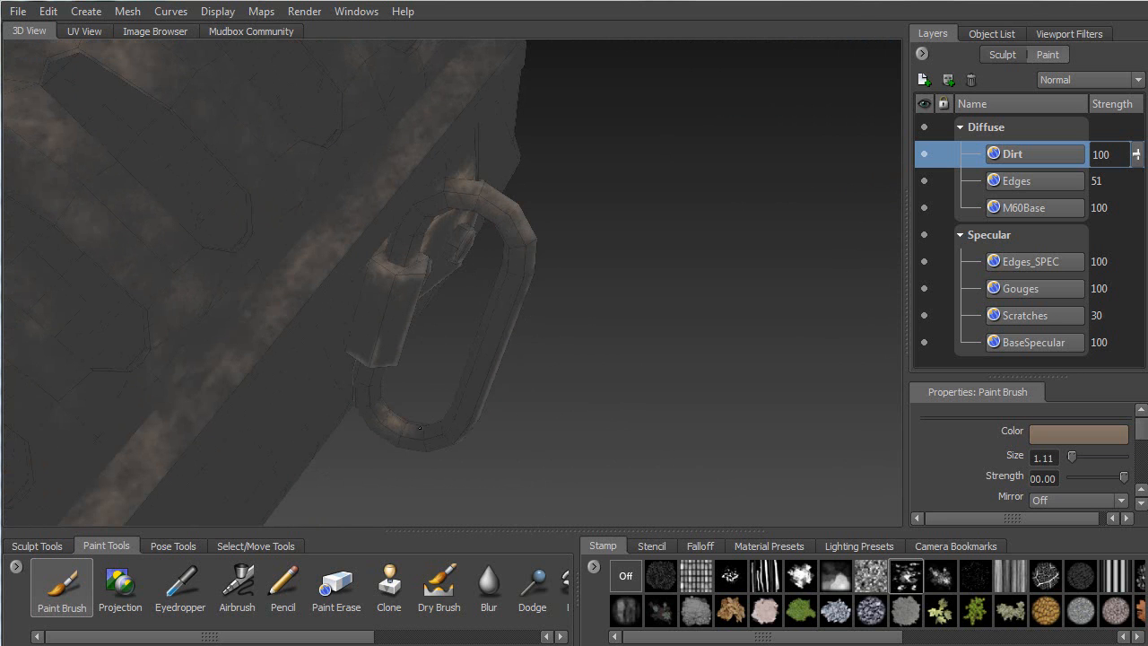
{"action": "mouse_move", "coordinate": [359, 393]}
{"action": "left_mouse_down", "text": "alt"}
{"action": "mouse_move", "coordinate": [257, 323]}
{"action": "mouse_move", "coordinate": [224, 368]}
{"action": "mouse_move", "coordinate": [241, 360]}
{"action": "left_mouse_up", "text": "alt"}
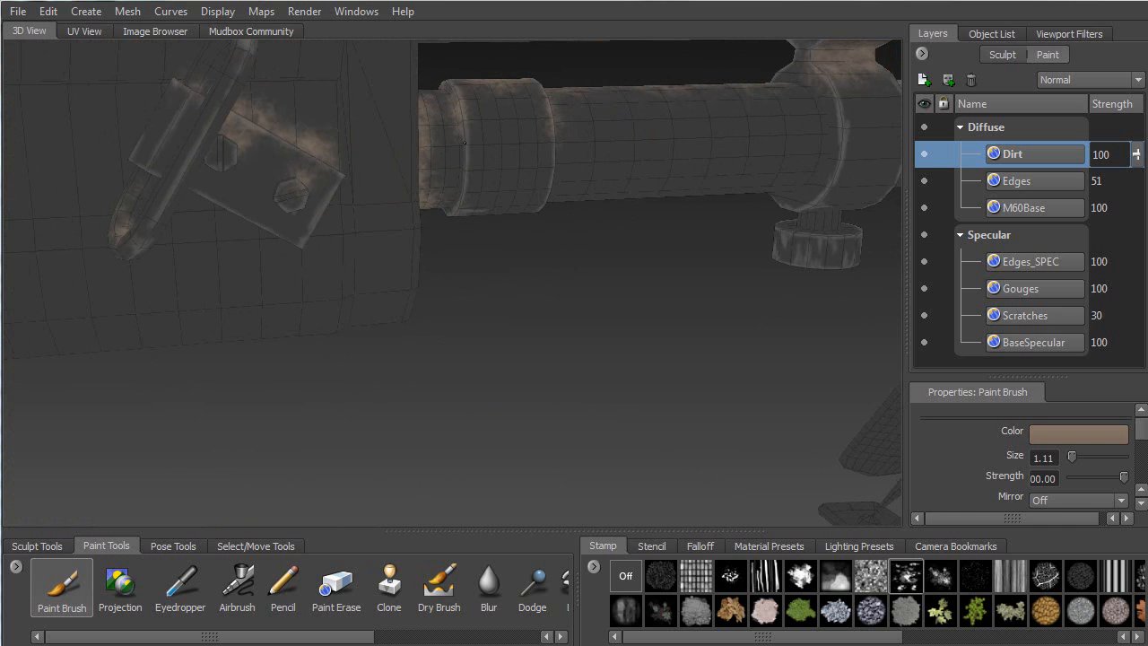
{"action": "left_click_drag", "start_coordinate": [541, 206], "coordinate": [371, 275], "text": "alt"}
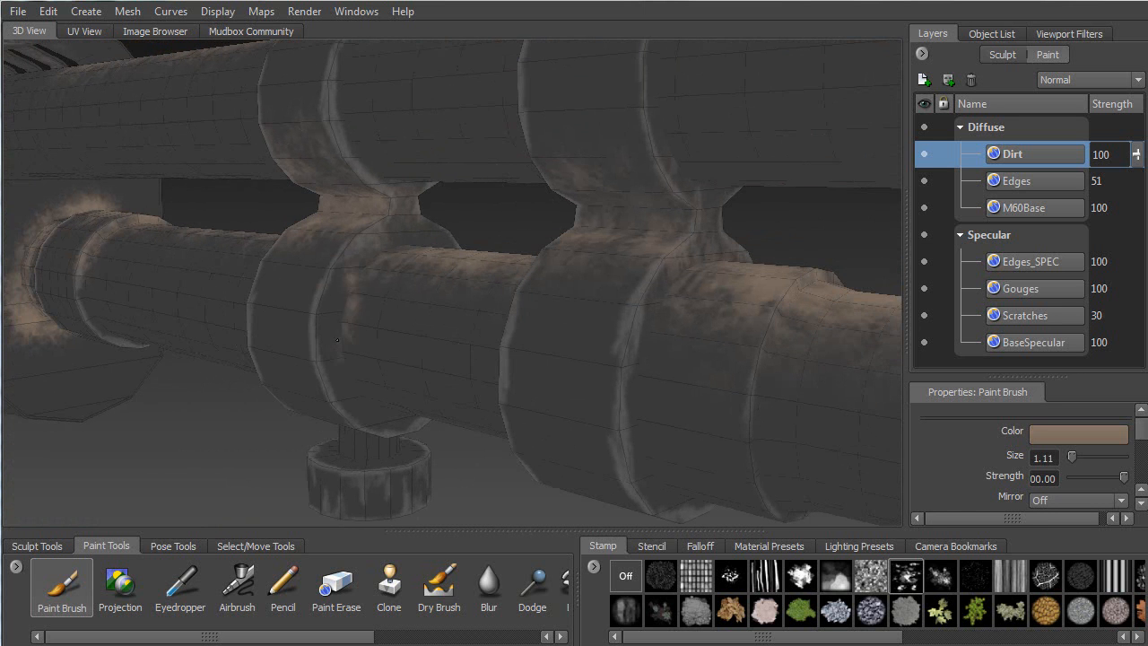
Orbit along both dirtied barrels and the pipe ring to inspect the grime
{"action": "left_click_drag", "start_coordinate": [403, 259], "coordinate": [285, 235], "text": "alt"}
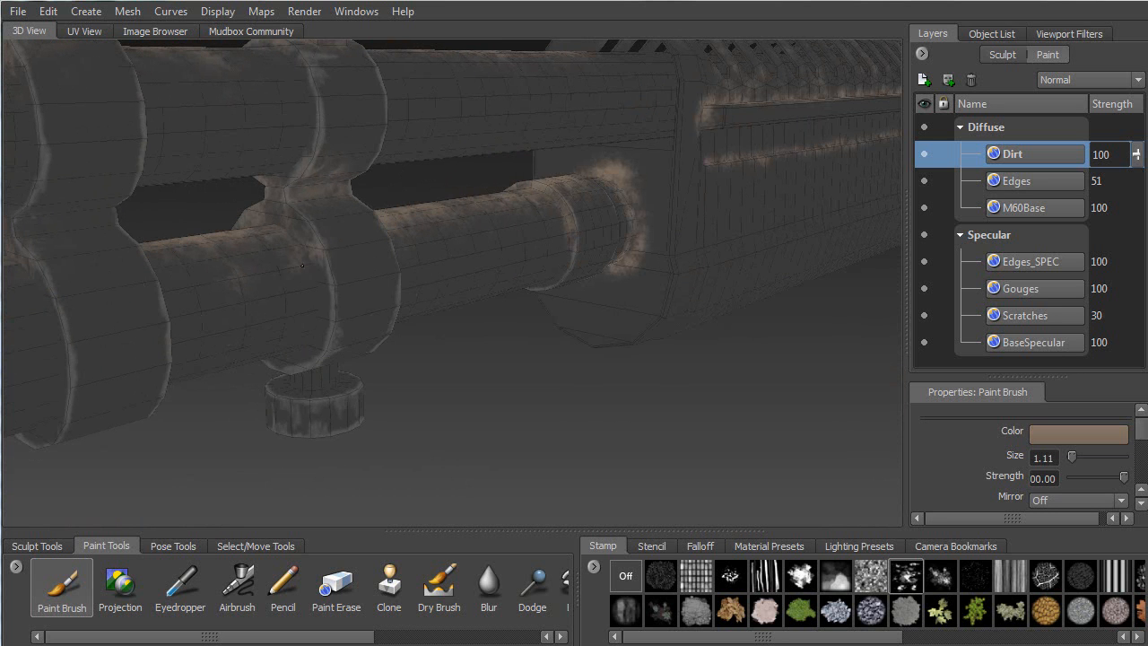
{"action": "left_click_drag", "start_coordinate": [326, 314], "coordinate": [548, 268], "text": "alt"}
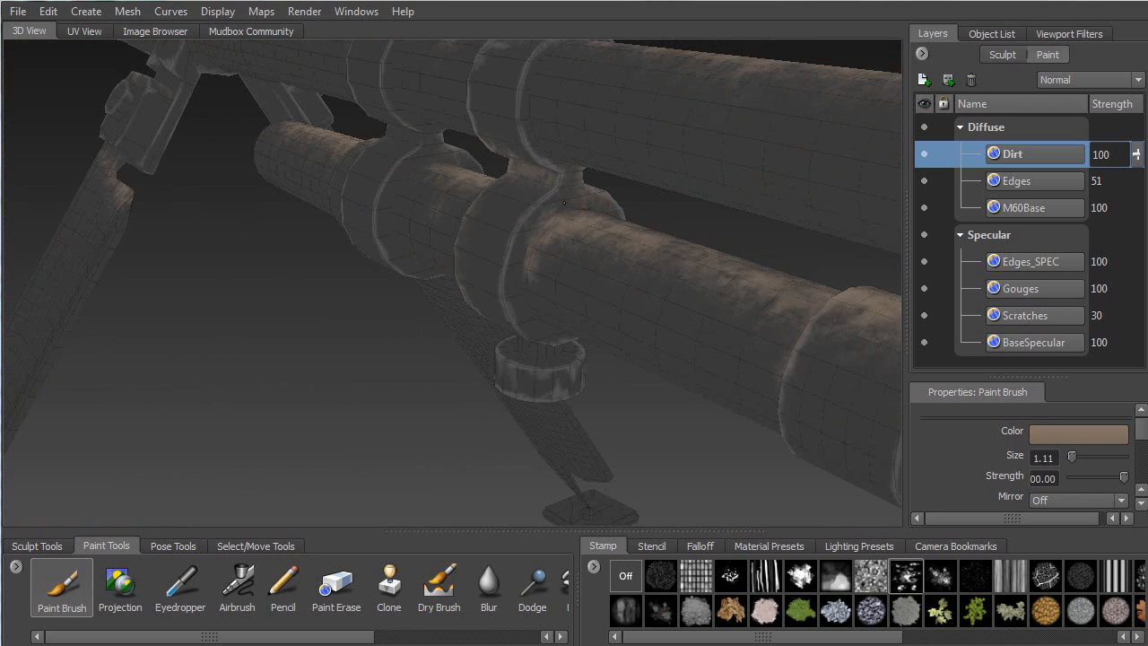
{"action": "mouse_move", "coordinate": [591, 213]}
{"action": "left_mouse_down", "text": "alt"}
{"action": "mouse_move", "coordinate": [613, 284]}
{"action": "mouse_move", "coordinate": [639, 314]}
{"action": "mouse_move", "coordinate": [635, 349]}
{"action": "left_mouse_up", "text": "alt"}
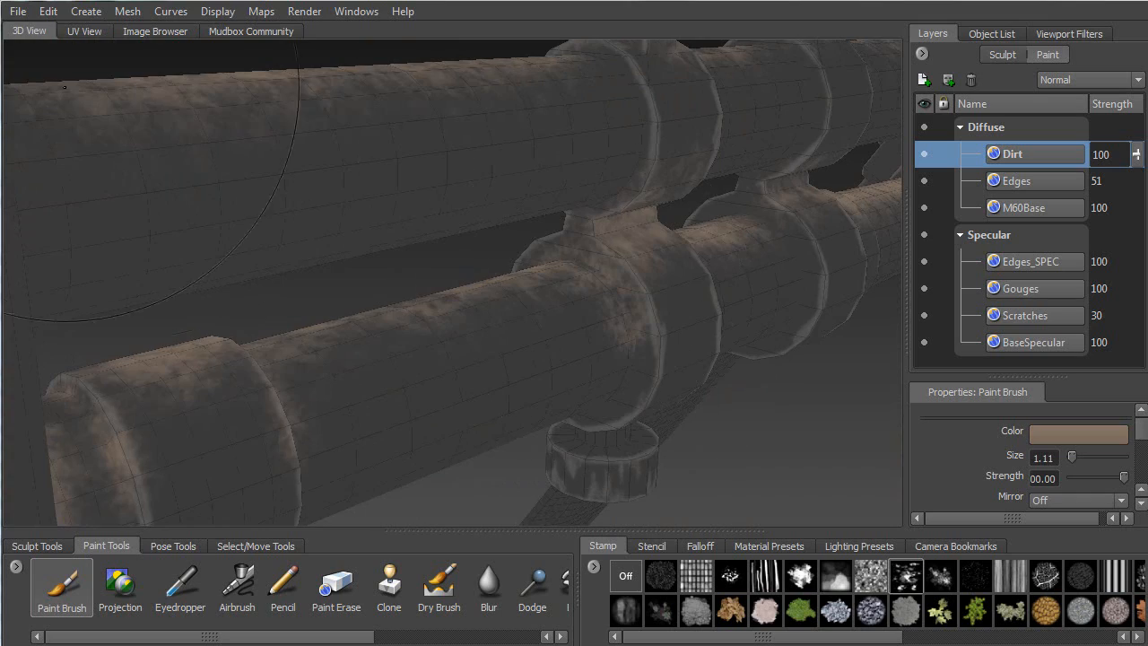
Switch to the UV View and zoom around the dirt-painted UV shells
{"action": "left_click", "coordinate": [83, 31]}
{"action": "right_click_drag", "start_coordinate": [378, 301], "coordinate": [360, 230], "text": "alt"}
{"action": "middle_click_drag", "start_coordinate": [360, 231], "coordinate": [514, 200], "text": "alt"}
Zoom around the UV layout, examining the curved grid shell and lower shells
{"action": "middle_click_drag", "start_coordinate": [413, 205], "coordinate": [255, 297], "text": "alt"}
{"action": "middle_click_drag", "start_coordinate": [883, 82], "coordinate": [385, 260], "text": "alt"}
{"action": "right_click_drag", "start_coordinate": [385, 260], "coordinate": [405, 308], "text": "alt"}
{"action": "middle_click_drag", "start_coordinate": [404, 309], "coordinate": [416, 262], "text": "alt"}
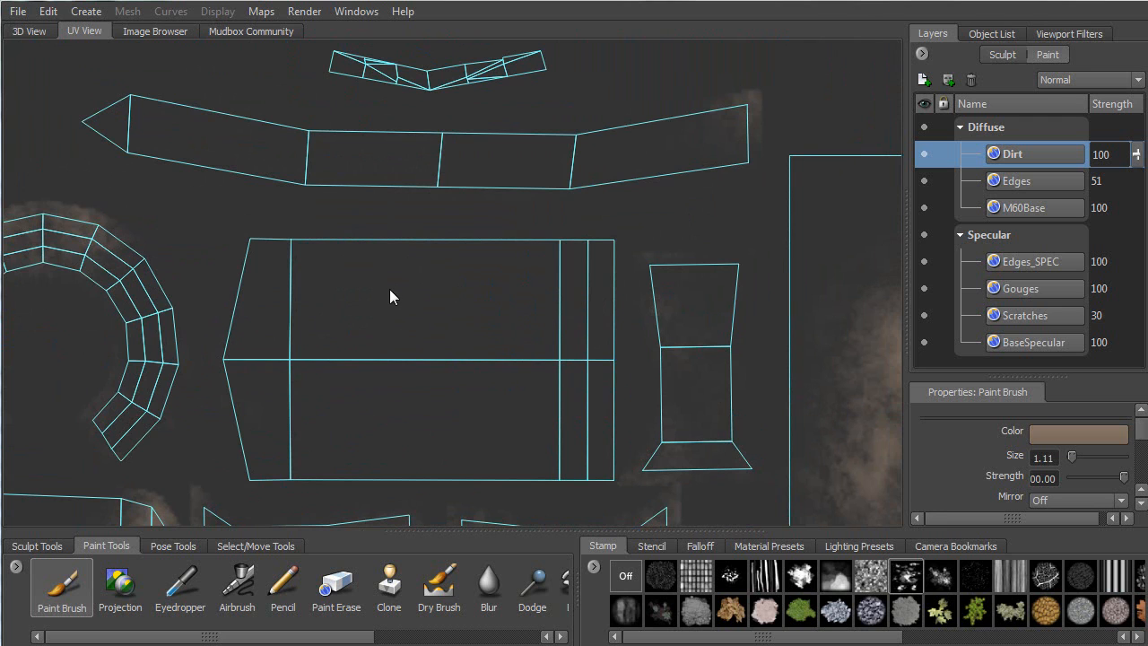
{"action": "right_click_drag", "start_coordinate": [352, 326], "coordinate": [366, 268], "text": "alt"}
{"action": "middle_click_drag", "start_coordinate": [364, 310], "coordinate": [418, 184], "text": "alt"}
{"action": "right_click_drag", "start_coordinate": [406, 301], "coordinate": [375, 386], "text": "alt"}
{"action": "middle_click_drag", "start_coordinate": [592, 280], "coordinate": [367, 320], "text": "alt"}
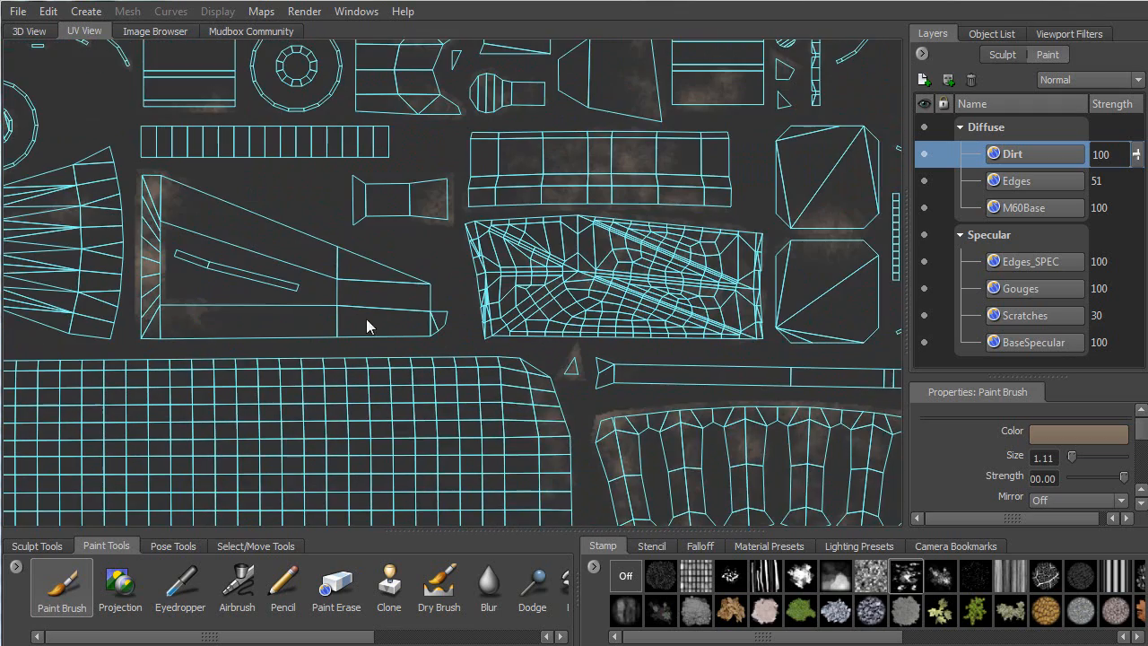
Inspect the bow-tie and dirty rectangular shells, then go back to the 3D View
{"action": "middle_click_drag", "start_coordinate": [472, 333], "coordinate": [287, 125], "text": "alt"}
{"action": "middle_click_drag", "start_coordinate": [715, 479], "coordinate": [380, 240], "text": "alt"}
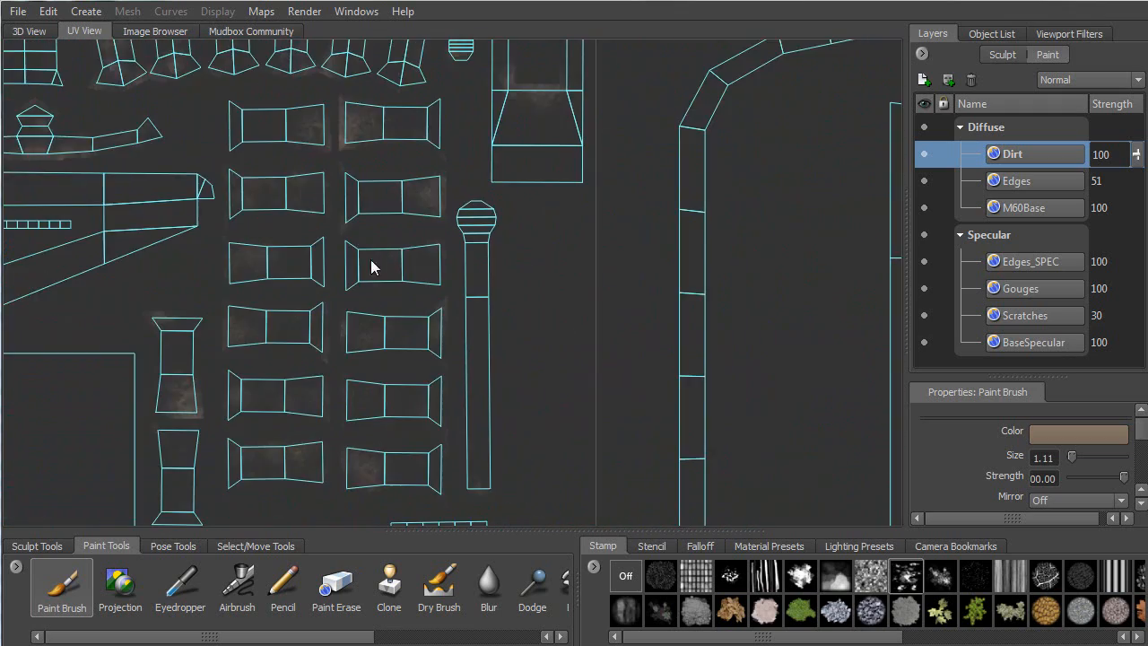
{"action": "right_click_drag", "start_coordinate": [315, 330], "coordinate": [327, 366], "text": "alt"}
{"action": "middle_click_drag", "start_coordinate": [327, 366], "coordinate": [464, 305], "text": "alt"}
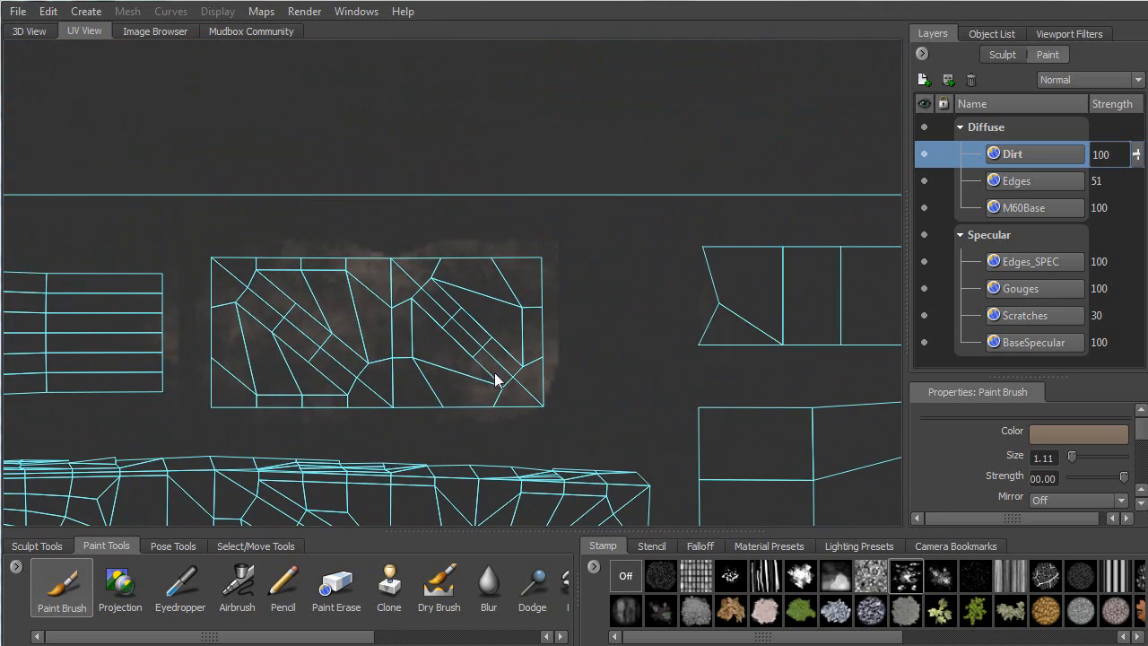
{"action": "right_click_drag", "start_coordinate": [502, 381], "coordinate": [508, 298], "text": "alt"}
{"action": "right_click_drag", "start_coordinate": [455, 325], "coordinate": [484, 358], "text": "alt"}
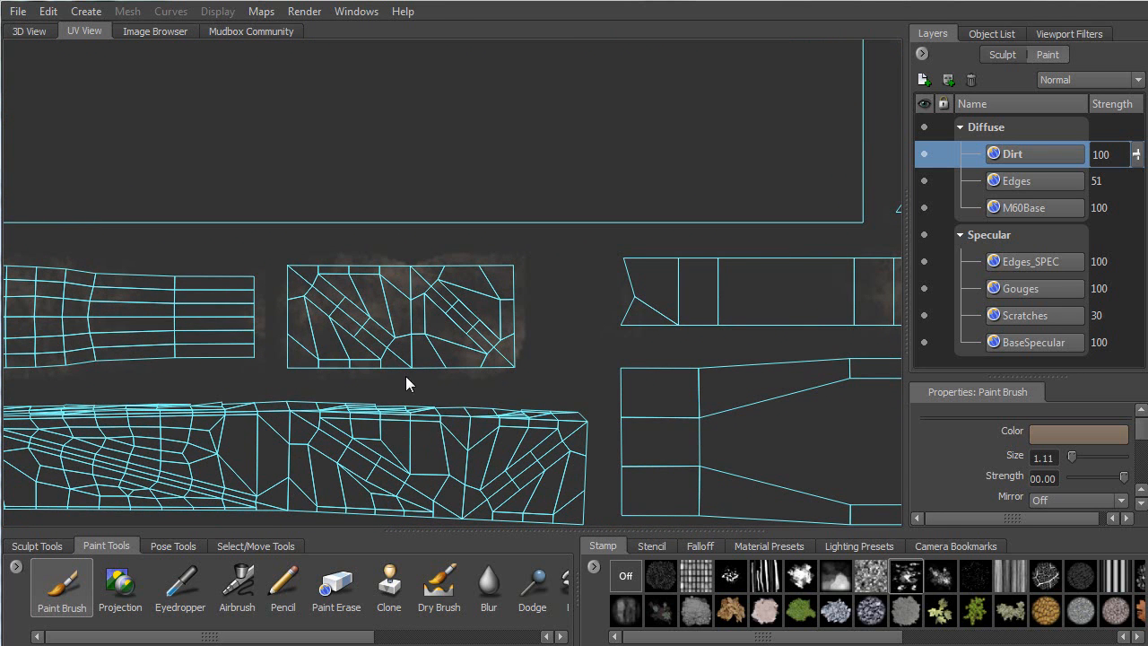
{"action": "right_click_drag", "start_coordinate": [402, 364], "coordinate": [420, 323], "text": "alt"}
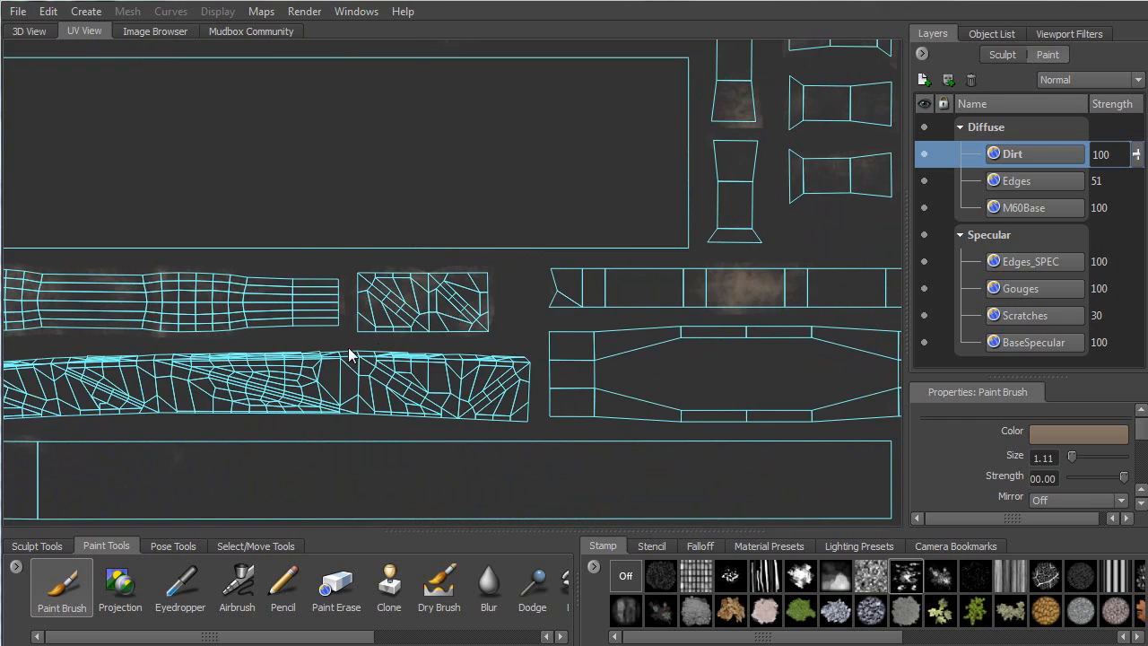
{"action": "right_click_drag", "start_coordinate": [360, 354], "coordinate": [388, 151], "text": "alt"}
{"action": "left_click", "coordinate": [29, 31]}
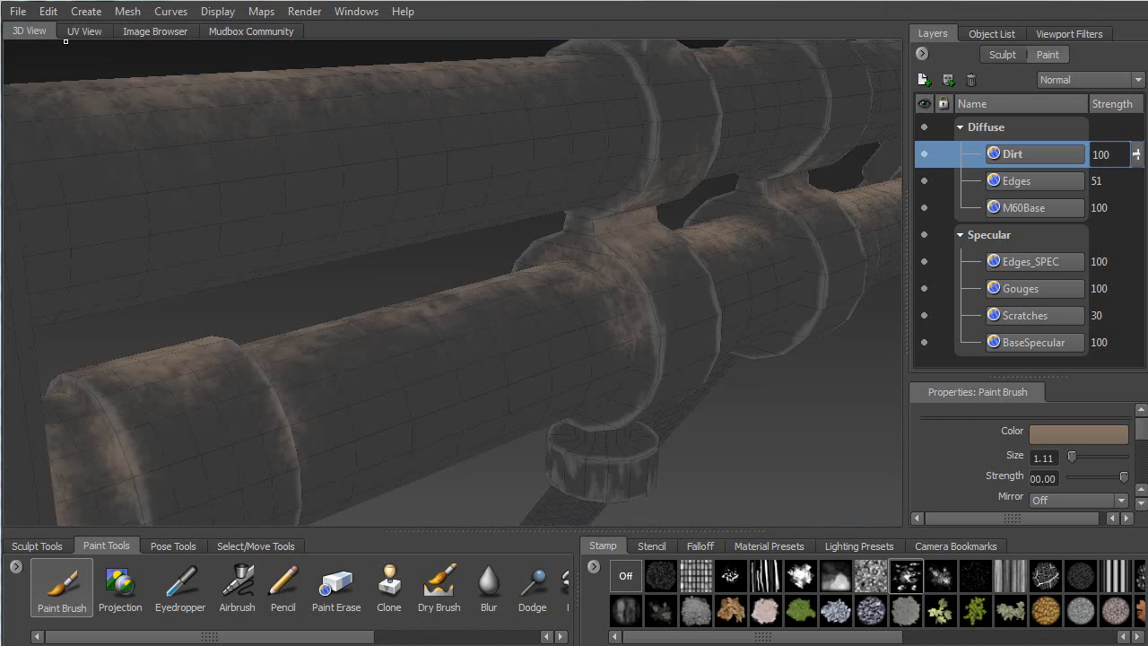
Orbit around the pipe joint and paint dirt across the left ring's neck
{"action": "mouse_move", "coordinate": [338, 294]}
{"action": "left_mouse_down", "text": "alt"}
{"action": "mouse_move", "coordinate": [430, 412]}
{"action": "mouse_move", "coordinate": [497, 364]}
{"action": "mouse_move", "coordinate": [494, 310]}
{"action": "mouse_move", "coordinate": [536, 269]}
{"action": "left_mouse_up", "text": "alt"}
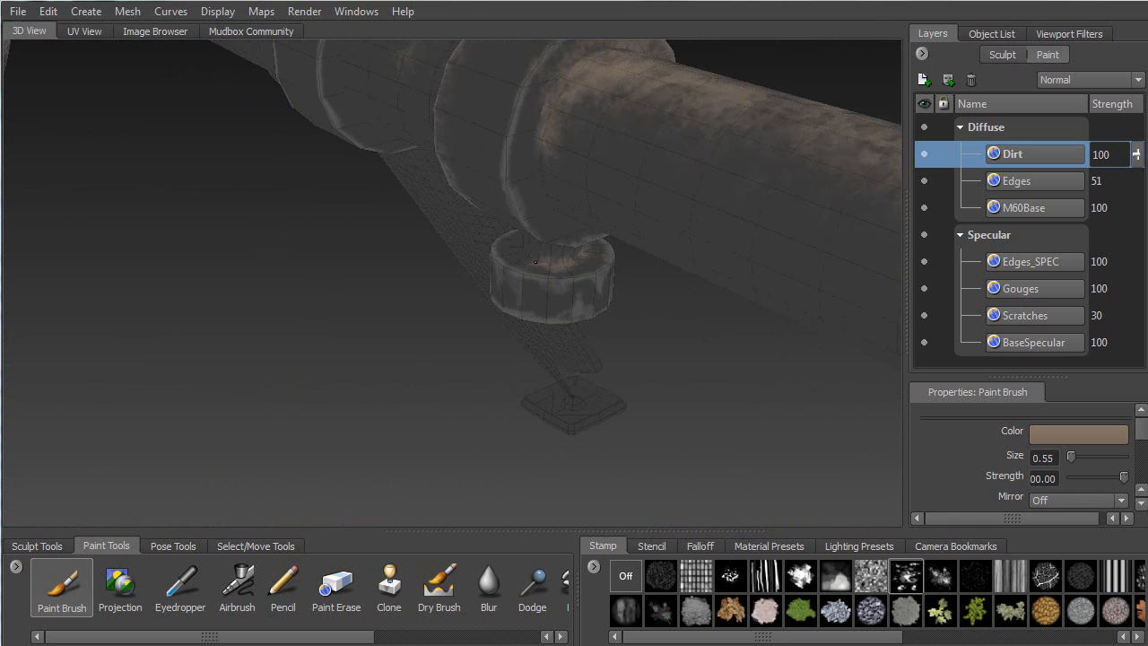
{"action": "left_click_drag", "start_coordinate": [467, 261], "coordinate": [671, 261], "text": "alt"}
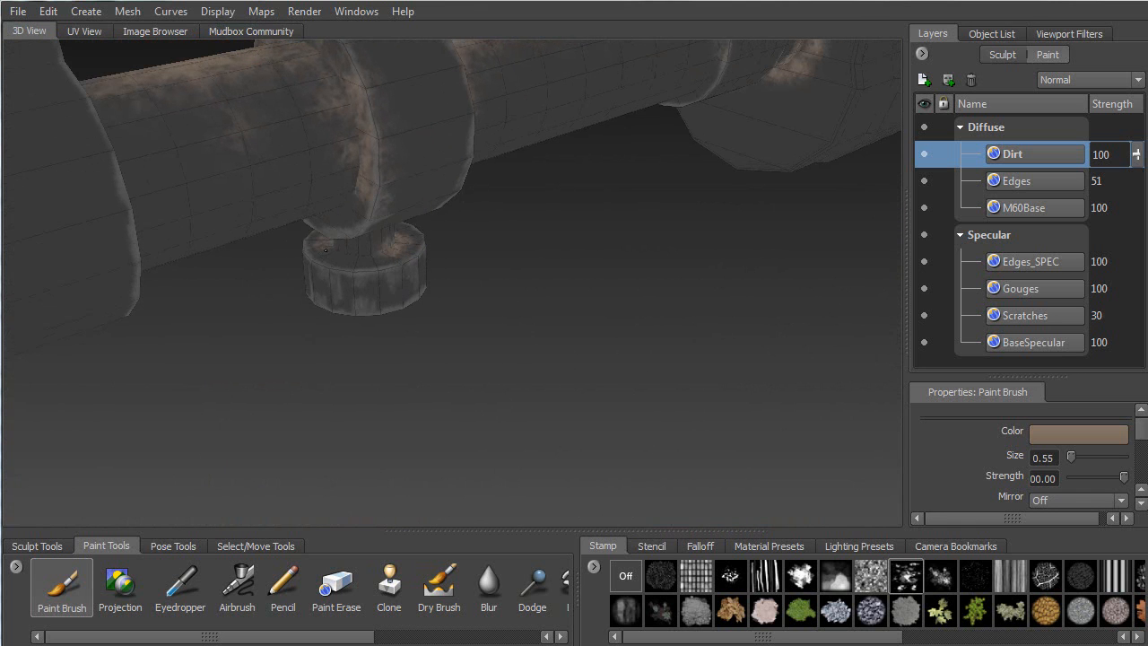
{"action": "left_click_drag", "start_coordinate": [408, 240], "coordinate": [341, 134], "text": "alt"}
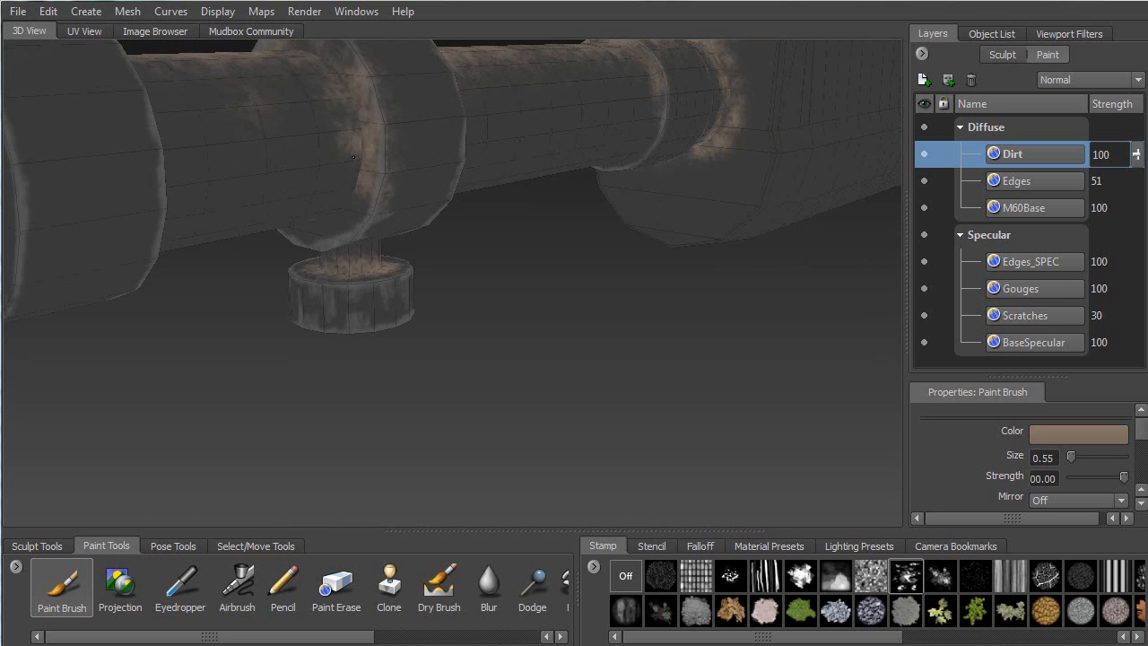
{"action": "left_click_drag", "start_coordinate": [439, 198], "coordinate": [535, 133], "text": "alt"}
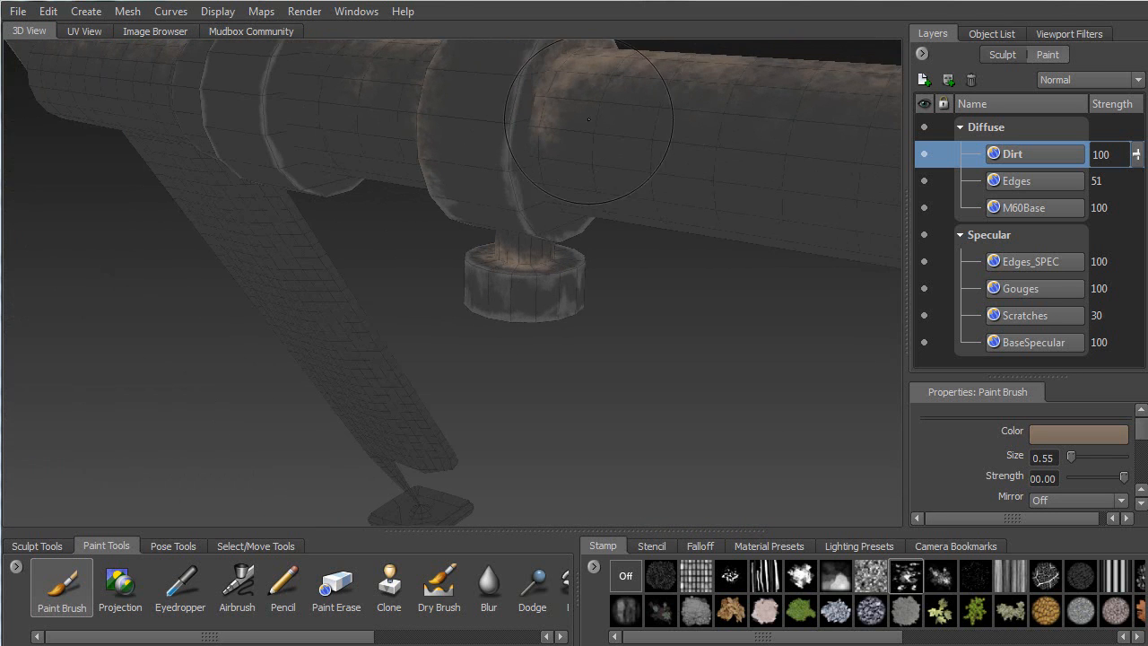
{"action": "left_click_drag", "start_coordinate": [541, 83], "coordinate": [549, 129], "text": "alt"}
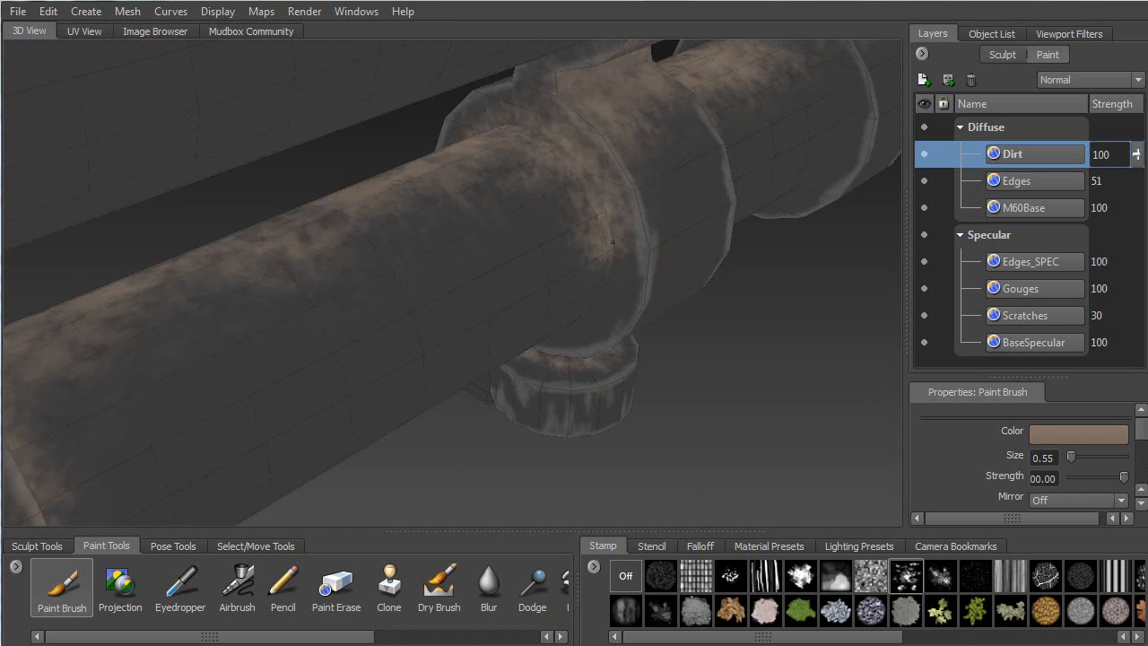
{"action": "left_click_drag", "start_coordinate": [643, 252], "coordinate": [333, 153], "text": "alt"}
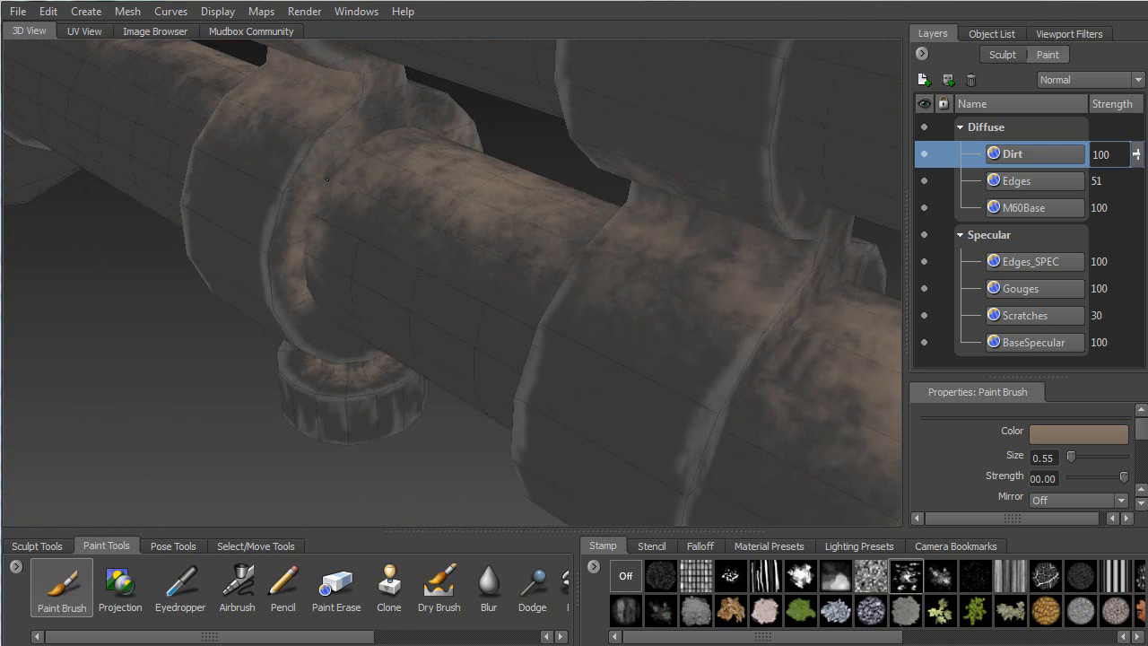
{"action": "left_click_drag", "start_coordinate": [383, 117], "coordinate": [311, 84], "text": "alt"}
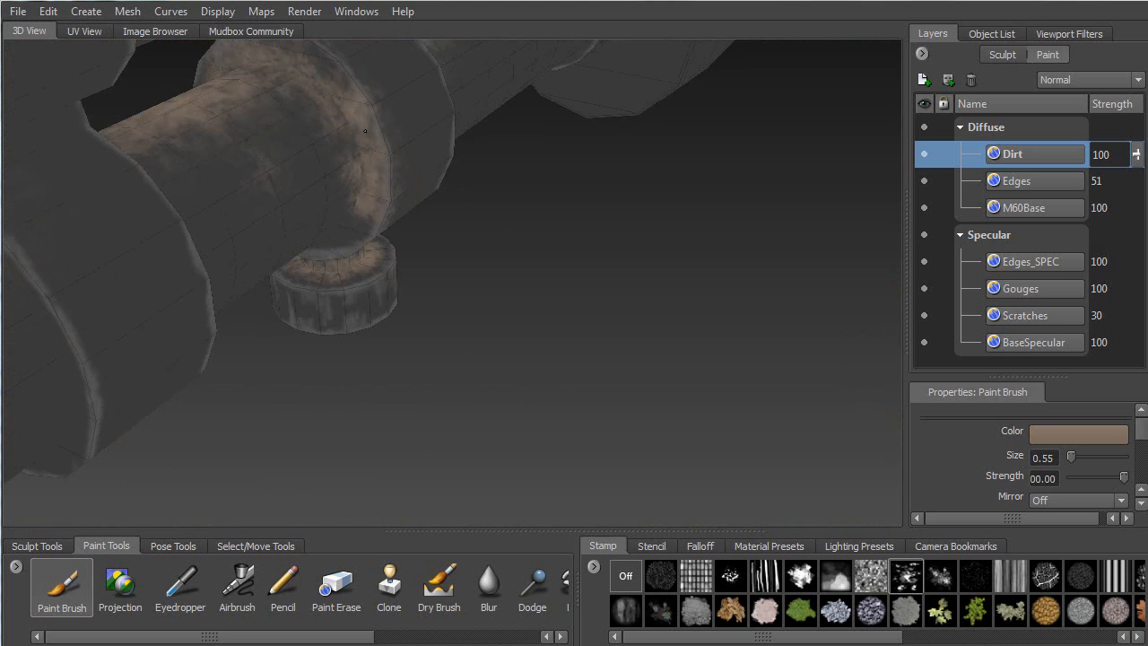
{"action": "left_click_drag", "start_coordinate": [340, 217], "coordinate": [291, 96], "text": "alt"}
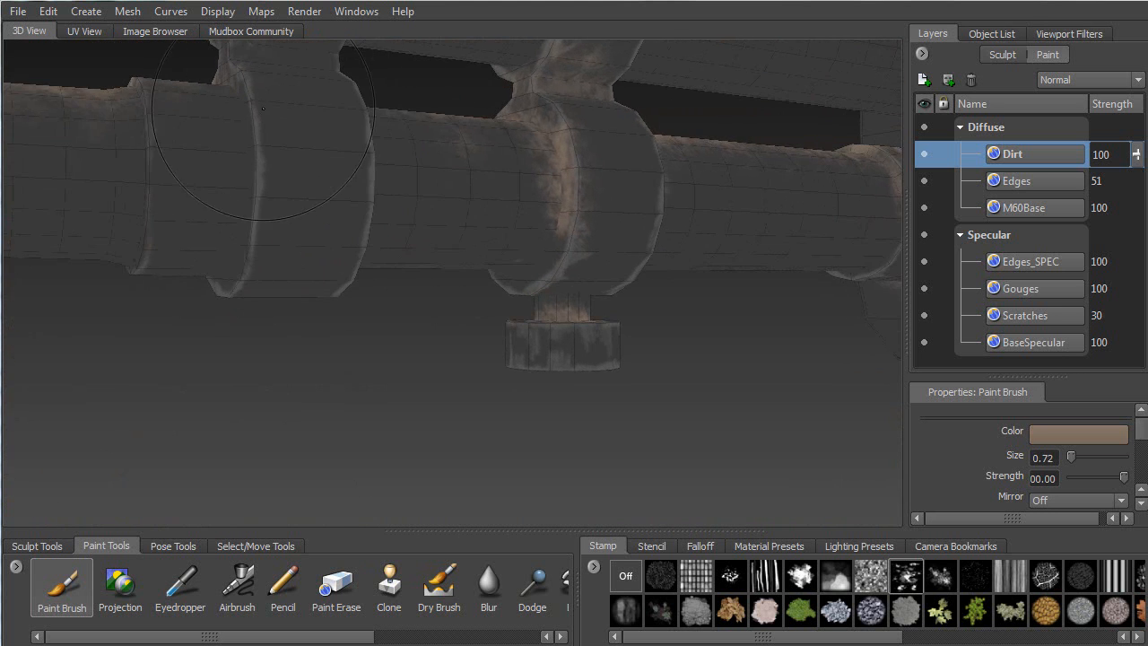
{"action": "middle_click_drag", "start_coordinate": [290, 54], "coordinate": [324, 148], "text": "alt"}
{"action": "mouse_move", "coordinate": [336, 160]}
{"action": "left_mouse_down"}
{"action": "mouse_move", "coordinate": [366, 175]}
{"action": "mouse_move", "coordinate": [228, 265]}
{"action": "left_mouse_up"}
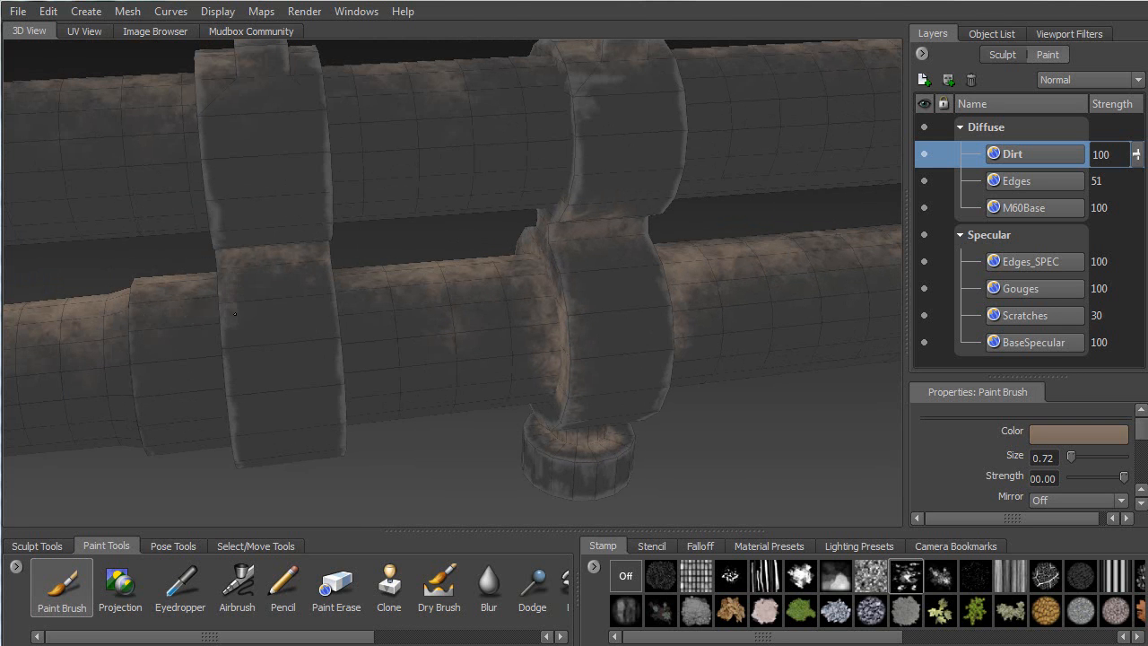
Orbit along the barrel and gas tube to review the dirt from several sides
{"action": "left_click_drag", "start_coordinate": [239, 301], "coordinate": [351, 257], "text": "alt"}
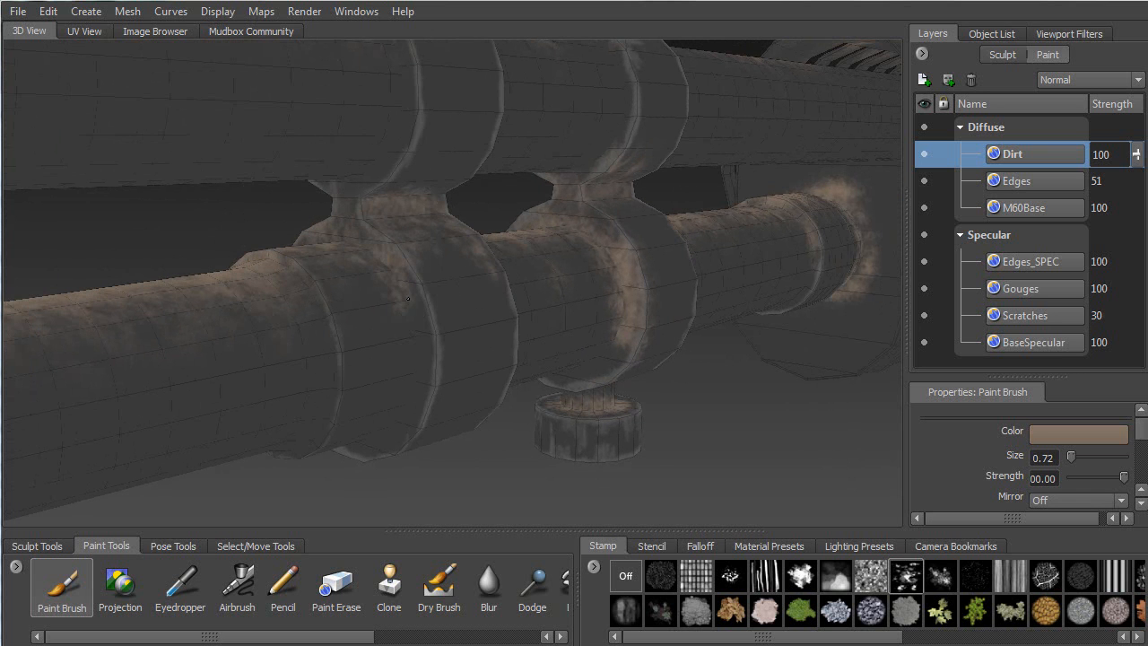
{"action": "left_click_drag", "start_coordinate": [347, 265], "coordinate": [297, 228], "text": "alt"}
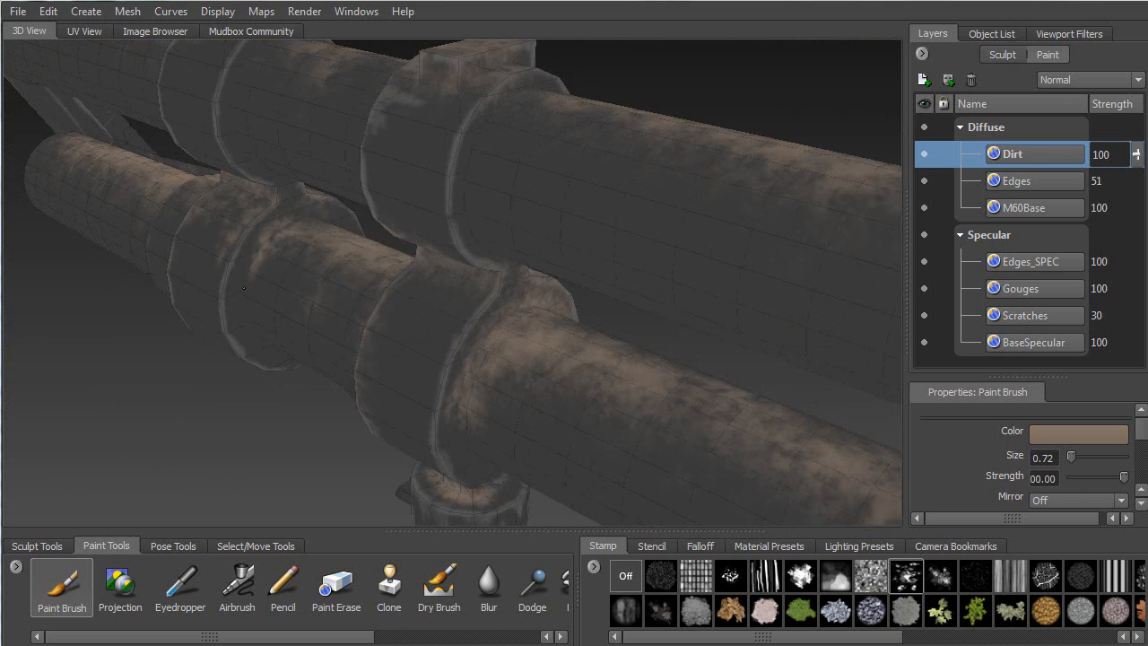
{"action": "left_click_drag", "start_coordinate": [308, 221], "coordinate": [471, 177], "text": "alt"}
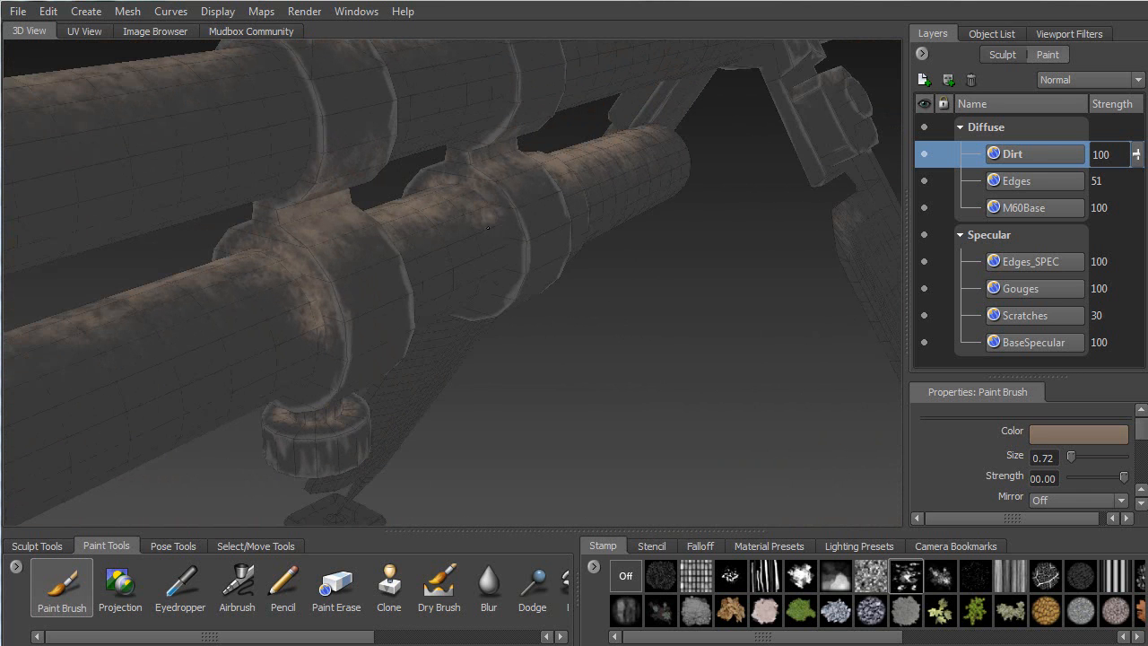
{"action": "mouse_move", "coordinate": [497, 247]}
{"action": "left_mouse_down", "text": "alt"}
{"action": "mouse_move", "coordinate": [517, 229]}
{"action": "mouse_move", "coordinate": [602, 326]}
{"action": "left_mouse_up", "text": "alt"}
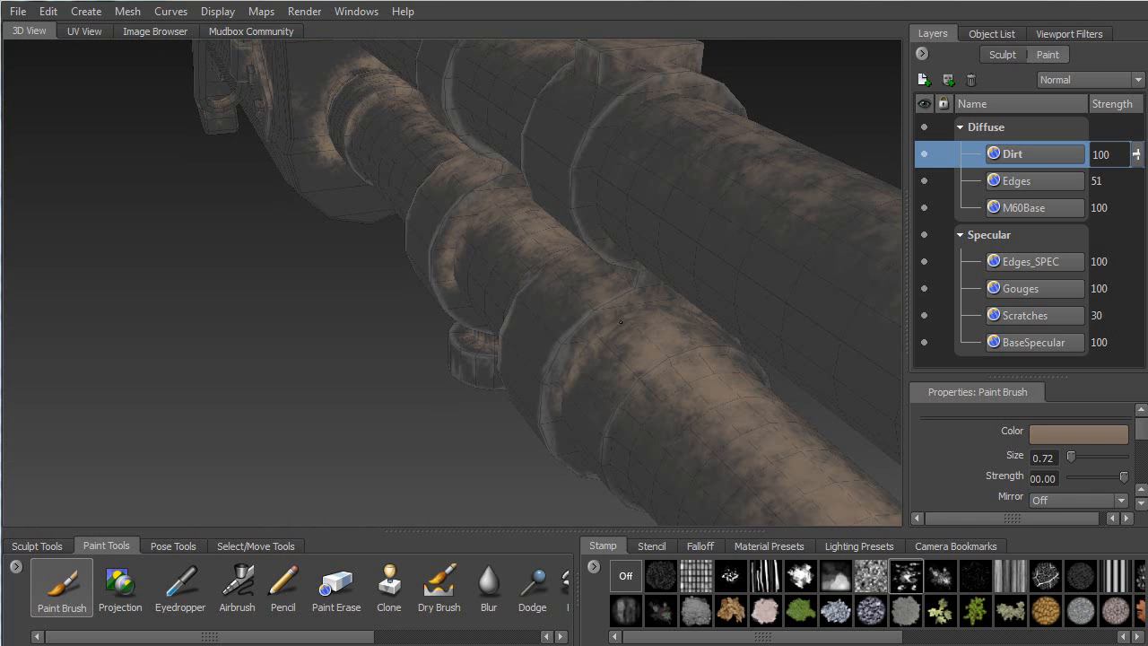
{"action": "left_click_drag", "start_coordinate": [681, 376], "coordinate": [579, 134], "text": "alt"}
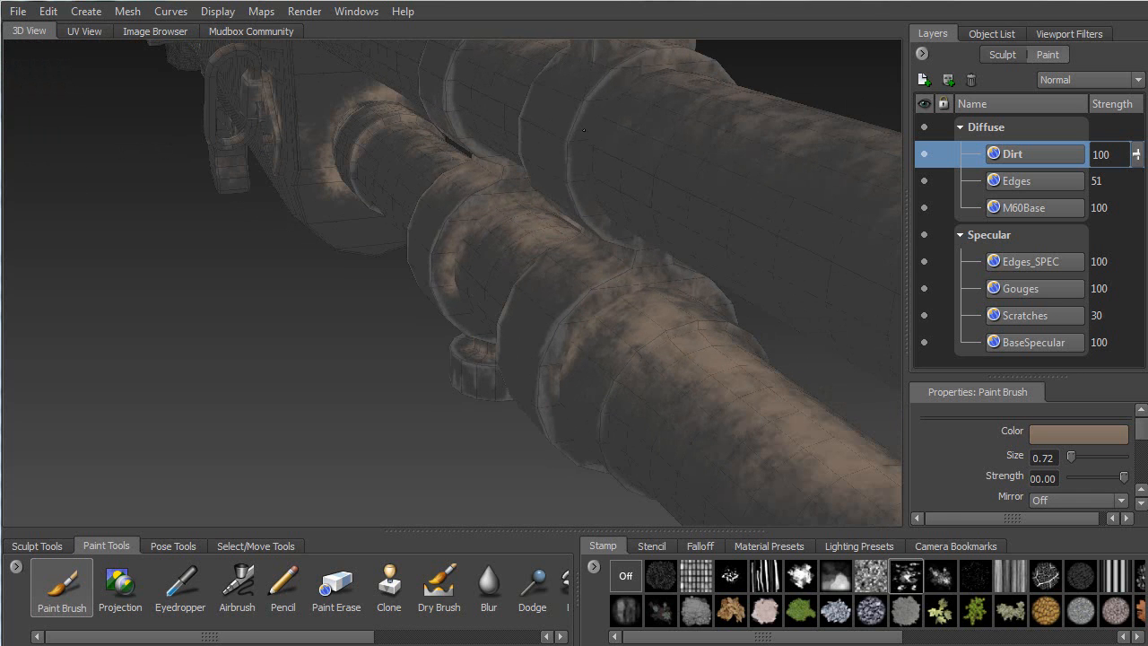
{"action": "left_click_drag", "start_coordinate": [661, 69], "coordinate": [517, 167], "text": "alt"}
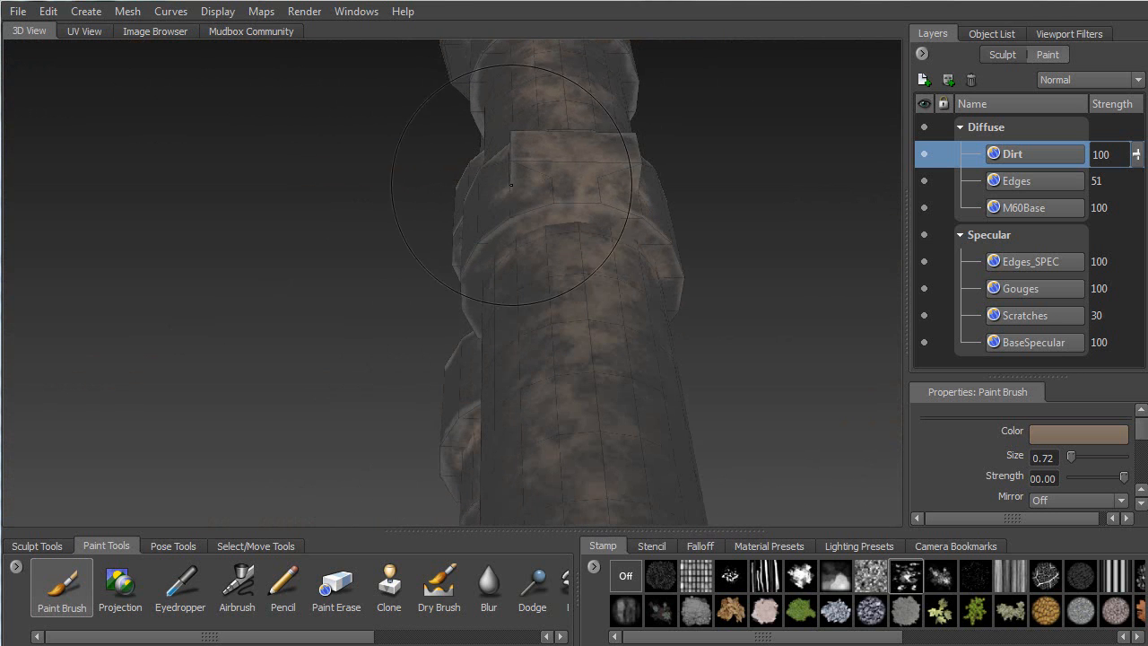
Zoom in on the square block below the barrels and add faint dirt at brush size 0.84
{"action": "left_click_drag", "start_coordinate": [544, 206], "coordinate": [704, 114], "text": "alt"}
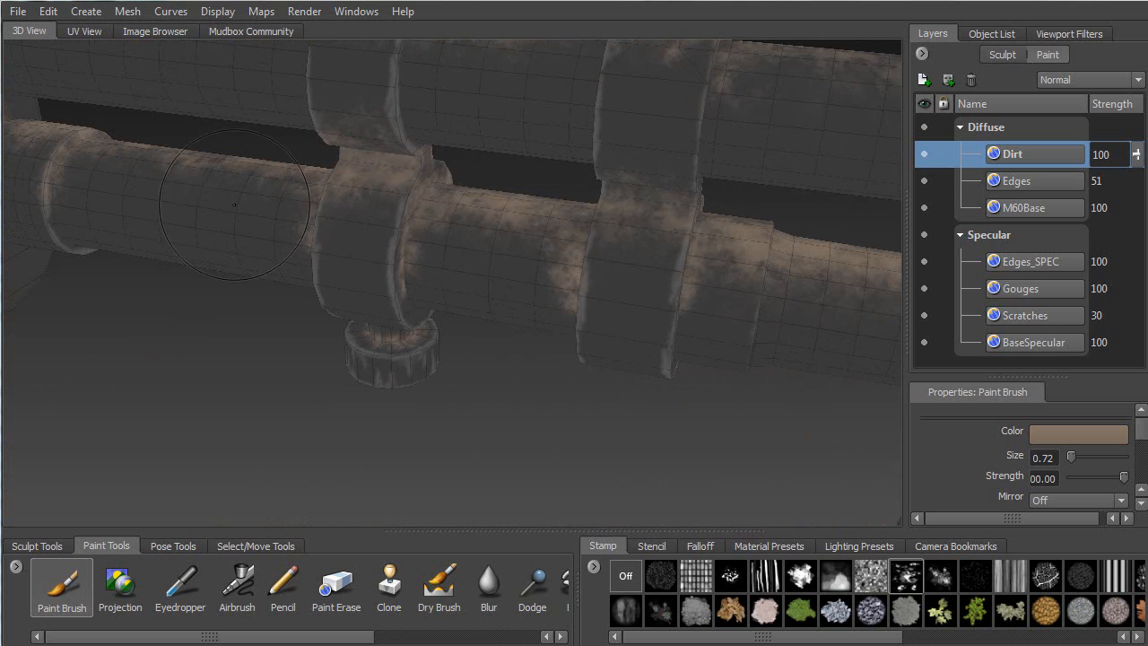
{"action": "middle_click_drag", "start_coordinate": [237, 200], "coordinate": [446, 188], "text": "alt"}
{"action": "right_click_drag", "start_coordinate": [446, 186], "coordinate": [269, 116], "text": "alt"}
{"action": "middle_click_drag", "start_coordinate": [269, 116], "coordinate": [54, 132], "text": "alt"}
{"action": "left_click_drag", "start_coordinate": [524, 201], "coordinate": [587, 220], "text": "alt"}
{"action": "middle_click_drag", "start_coordinate": [587, 220], "coordinate": [327, 184], "text": "alt"}
{"action": "left_click_drag", "start_coordinate": [444, 282], "coordinate": [491, 340], "text": "alt"}
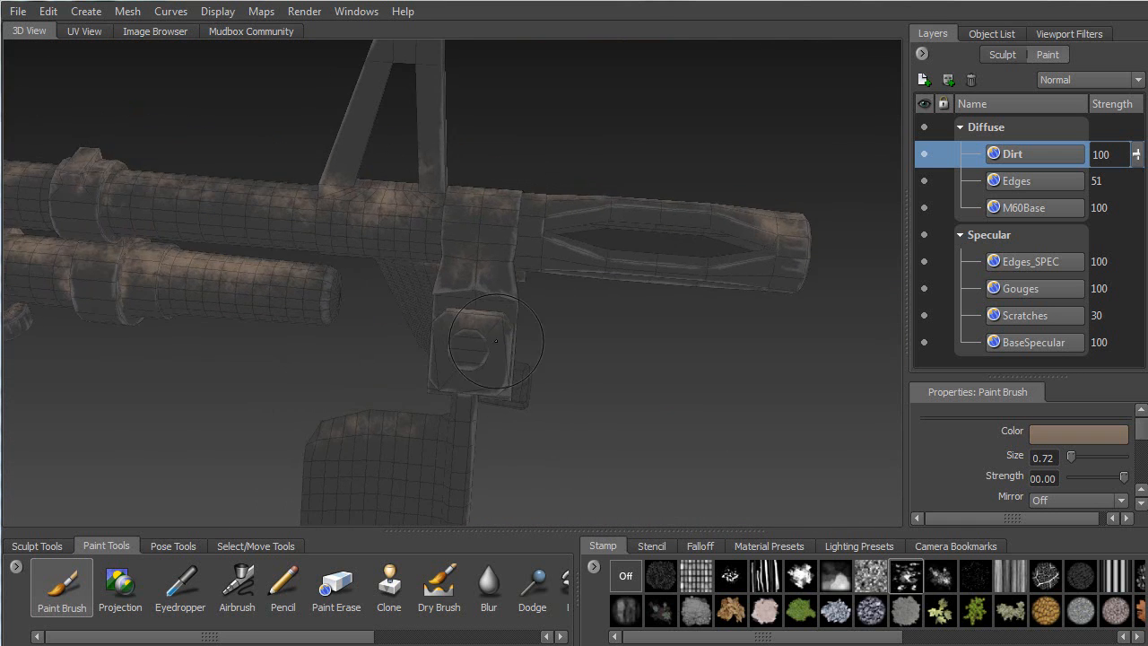
{"action": "right_click_drag", "start_coordinate": [465, 338], "coordinate": [493, 409], "text": "alt"}
{"action": "middle_click_drag", "start_coordinate": [493, 409], "coordinate": [466, 332], "text": "alt"}
{"action": "right_click_drag", "start_coordinate": [466, 333], "coordinate": [475, 366], "text": "alt"}
{"action": "mouse_move", "coordinate": [475, 362]}
{"action": "left_mouse_down", "text": "alt"}
{"action": "mouse_move", "coordinate": [403, 305]}
{"action": "mouse_move", "coordinate": [420, 244]}
{"action": "left_mouse_up", "text": "alt"}
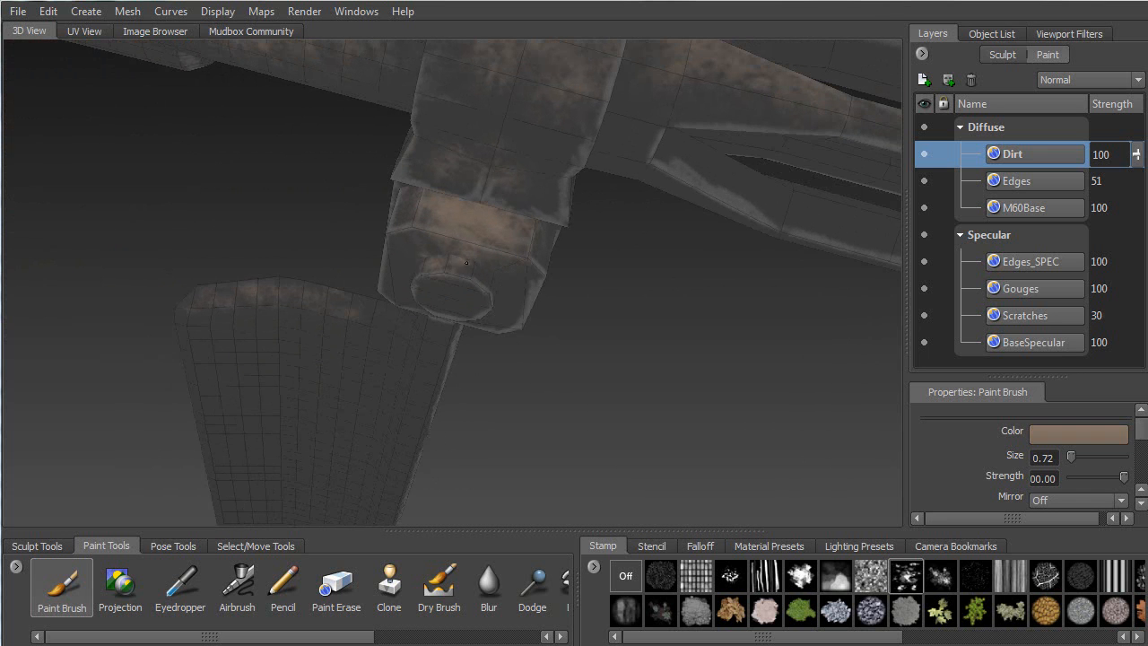
{"action": "mouse_move", "coordinate": [423, 261]}
{"action": "left_mouse_down", "text": "alt"}
{"action": "mouse_move", "coordinate": [391, 289]}
{"action": "mouse_move", "coordinate": [422, 303]}
{"action": "left_mouse_up", "text": "alt"}
Orbit around the barrels and block to review the grime from low and frontal angles
{"action": "left_click_drag", "start_coordinate": [445, 357], "coordinate": [417, 379], "text": "alt"}
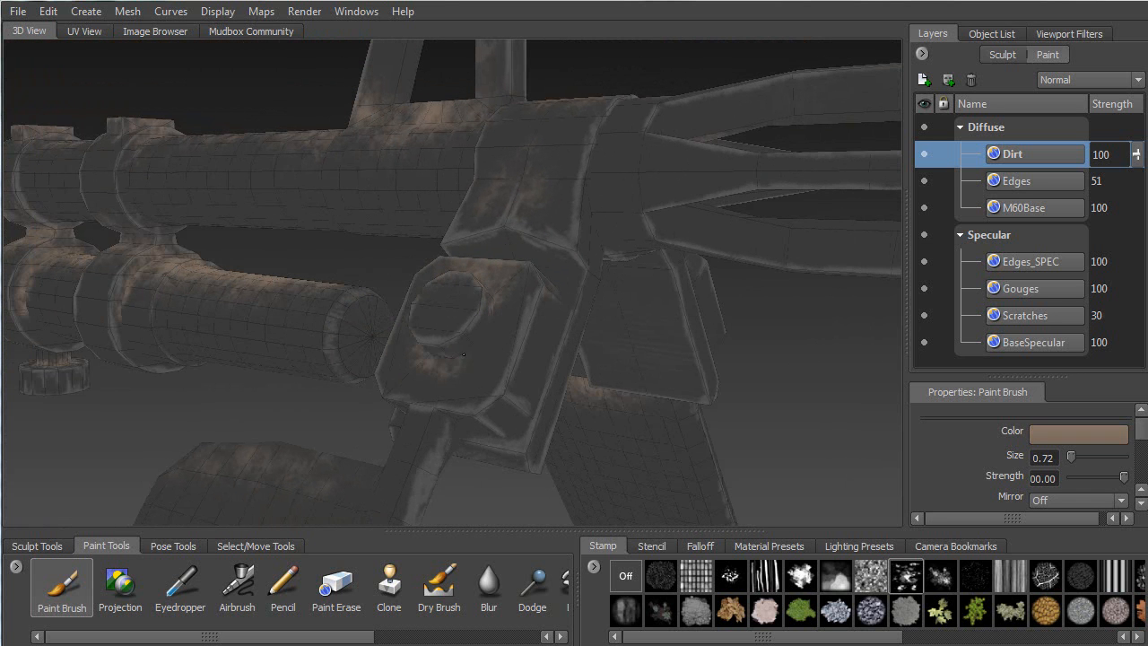
{"action": "left_click_drag", "start_coordinate": [483, 296], "coordinate": [442, 179], "text": "alt"}
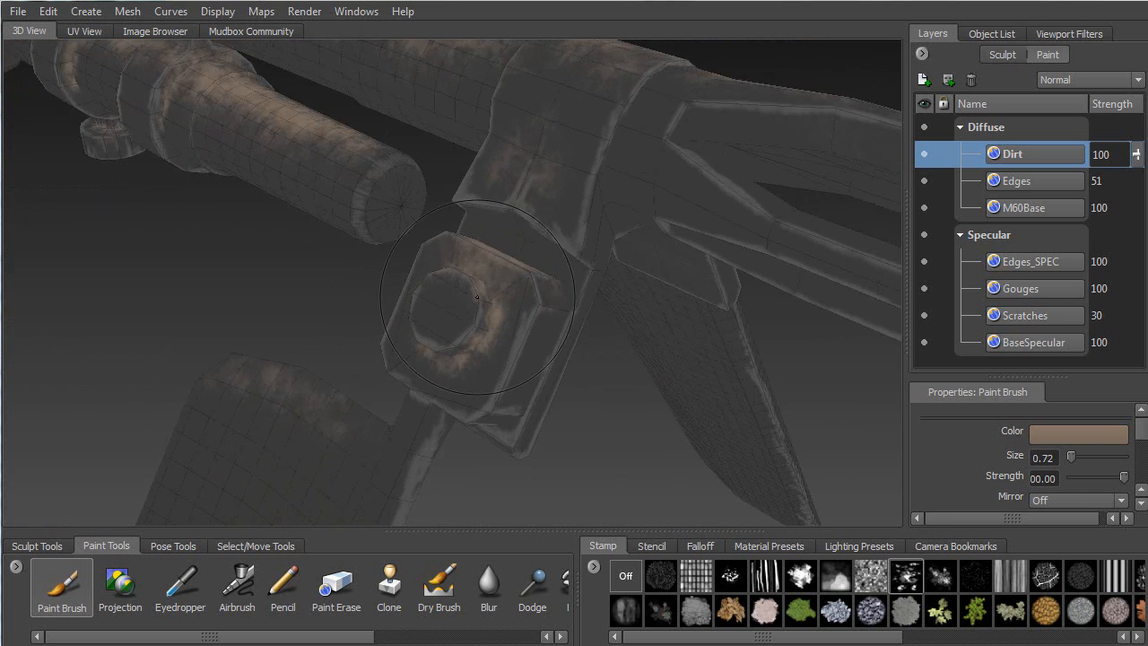
{"action": "mouse_move", "coordinate": [315, 194]}
{"action": "left_mouse_down", "text": "alt"}
{"action": "mouse_move", "coordinate": [400, 299]}
{"action": "mouse_move", "coordinate": [387, 340]}
{"action": "left_mouse_up", "text": "alt"}
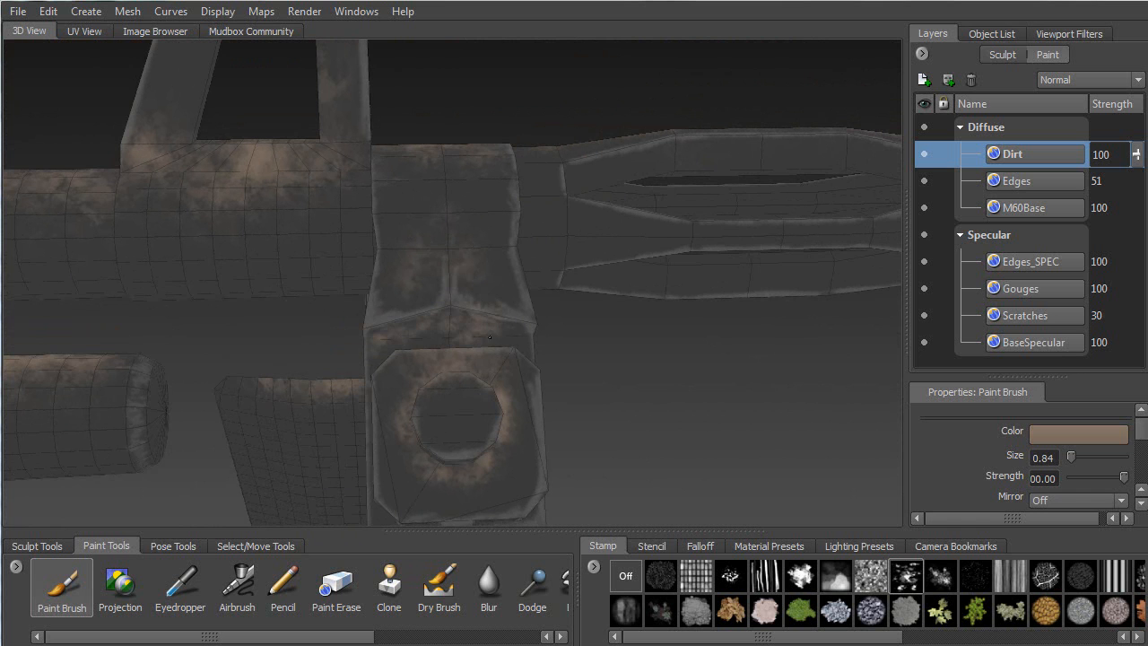
{"action": "left_click_drag", "start_coordinate": [516, 347], "coordinate": [379, 309], "text": "alt"}
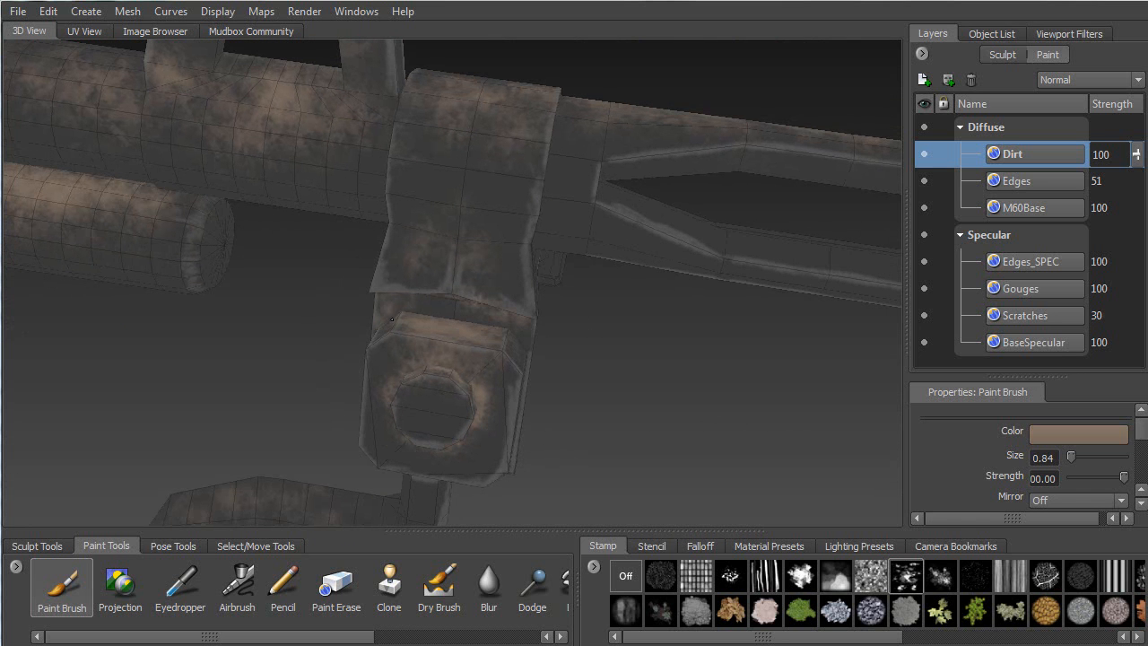
{"action": "left_click_drag", "start_coordinate": [528, 350], "coordinate": [386, 249], "text": "alt"}
{"action": "left_click_drag", "start_coordinate": [503, 254], "coordinate": [543, 278], "text": "alt"}
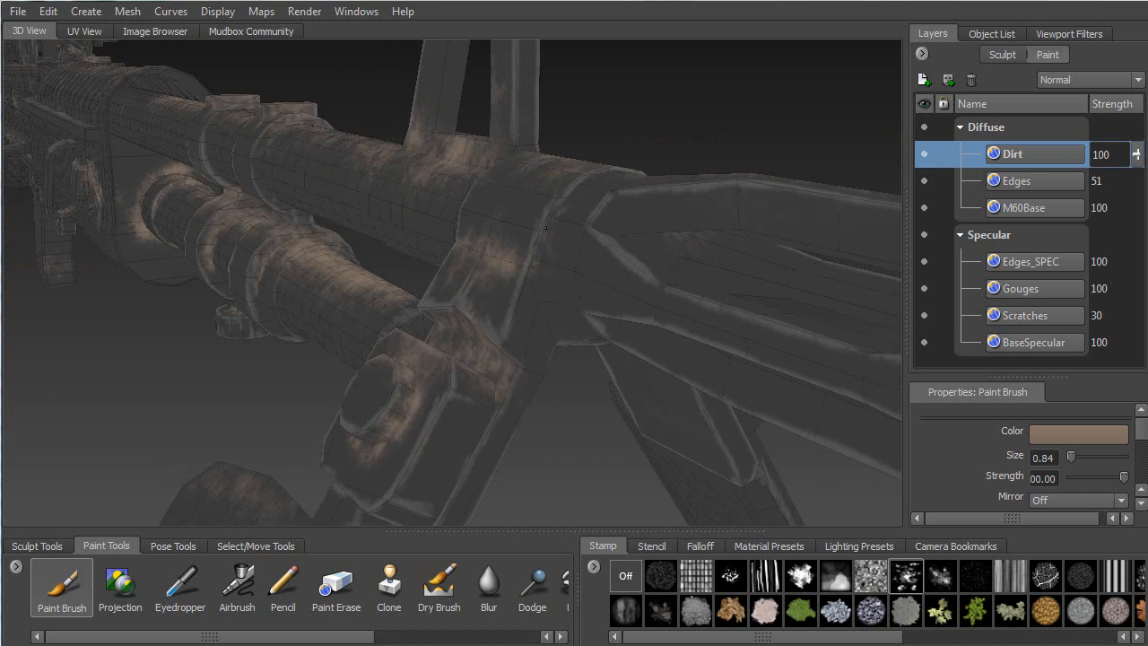
Dab a small patch of brown dirt where the frame struts meet the gun body
{"action": "left_click_drag", "start_coordinate": [562, 312], "coordinate": [530, 253], "text": "alt"}
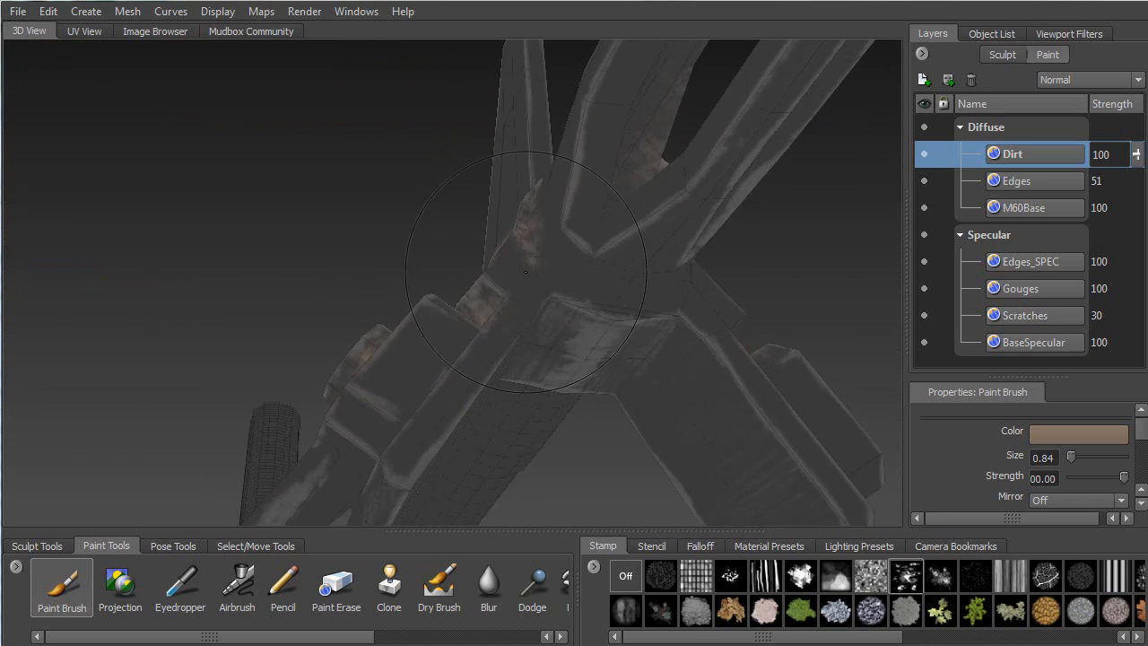
{"action": "left_click_drag", "start_coordinate": [631, 311], "coordinate": [521, 278], "text": "alt"}
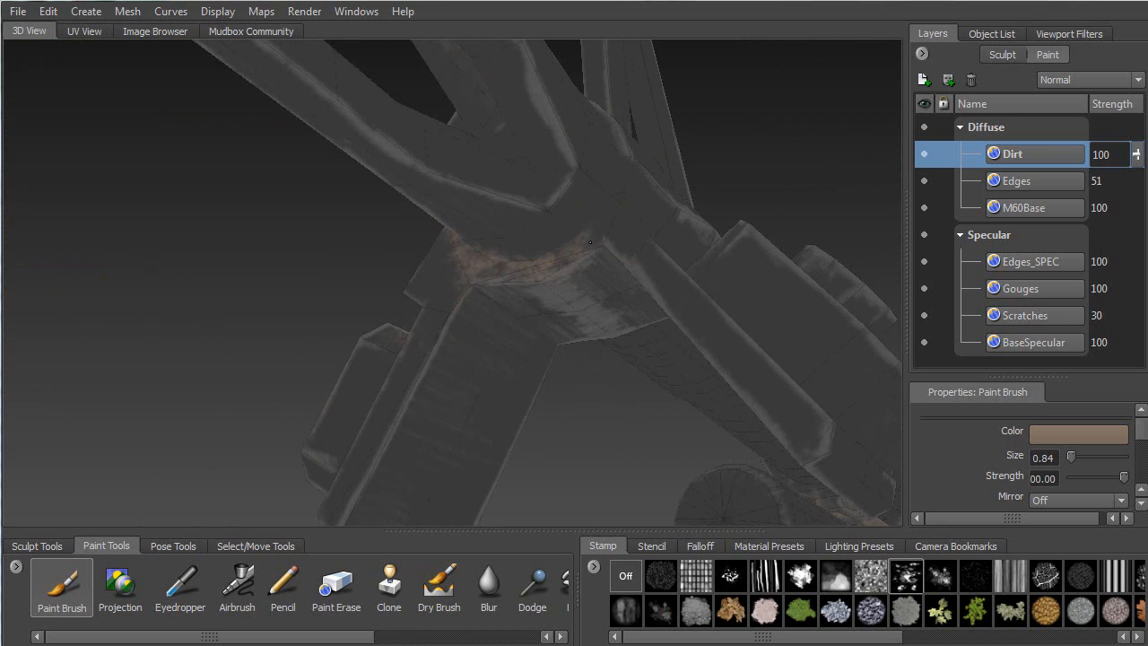
{"action": "left_click_drag", "start_coordinate": [600, 234], "coordinate": [478, 331], "text": "alt"}
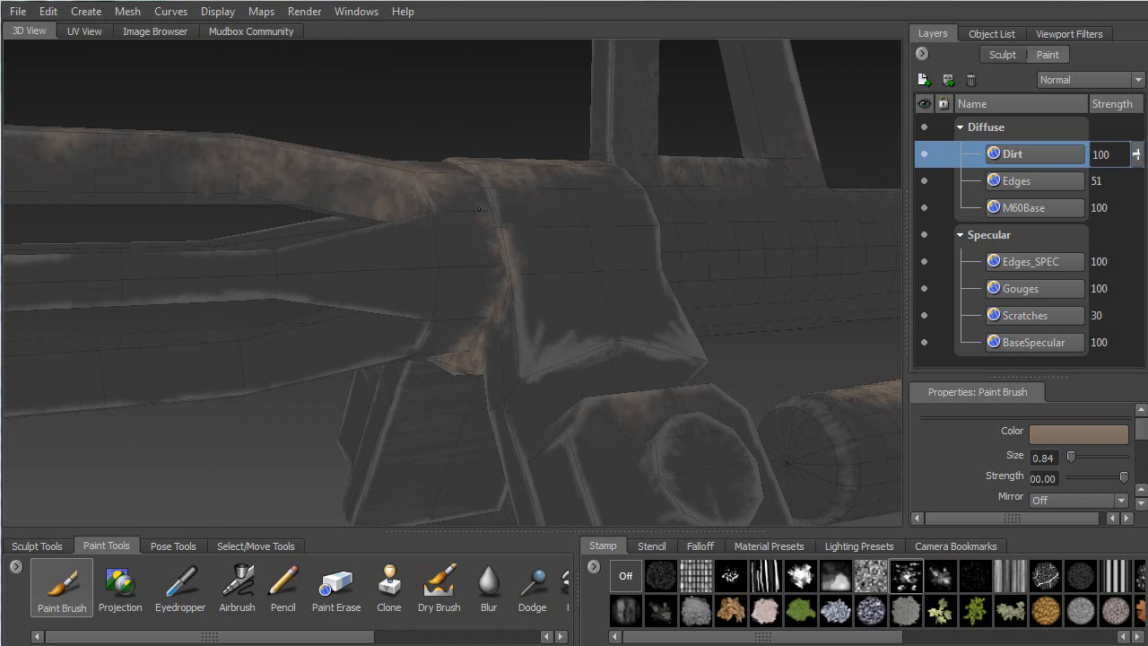
{"action": "mouse_move", "coordinate": [473, 196]}
{"action": "left_mouse_down", "text": "alt"}
{"action": "mouse_move", "coordinate": [335, 279]}
{"action": "mouse_move", "coordinate": [354, 348]}
{"action": "left_mouse_up", "text": "alt"}
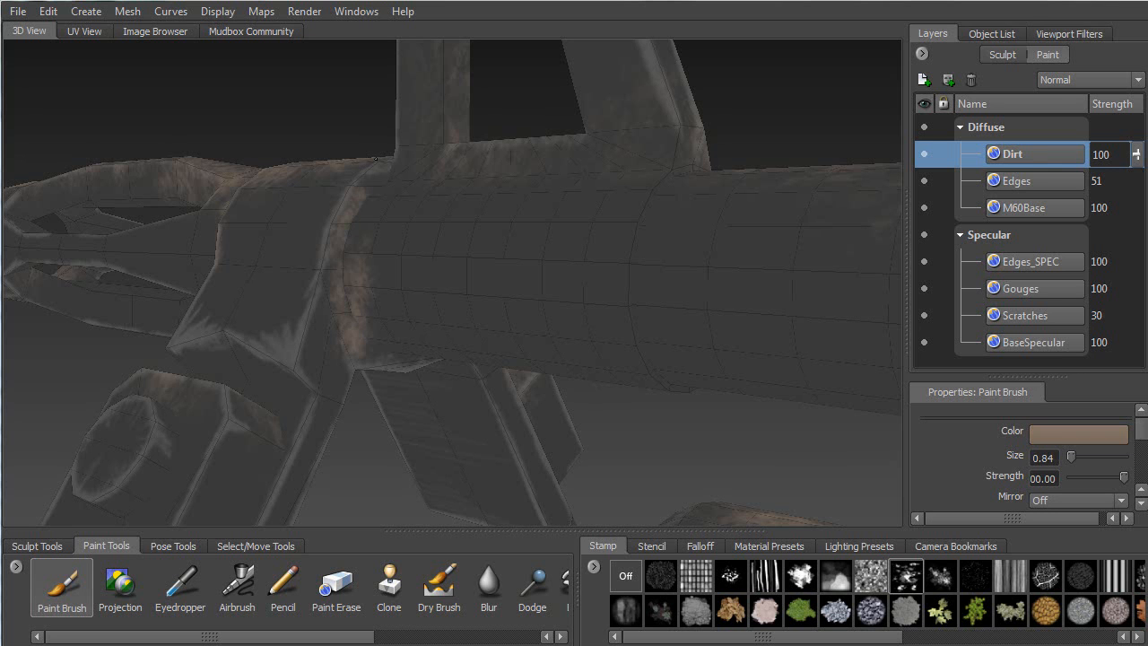
{"action": "left_click_drag", "start_coordinate": [371, 184], "coordinate": [265, 227], "text": "alt"}
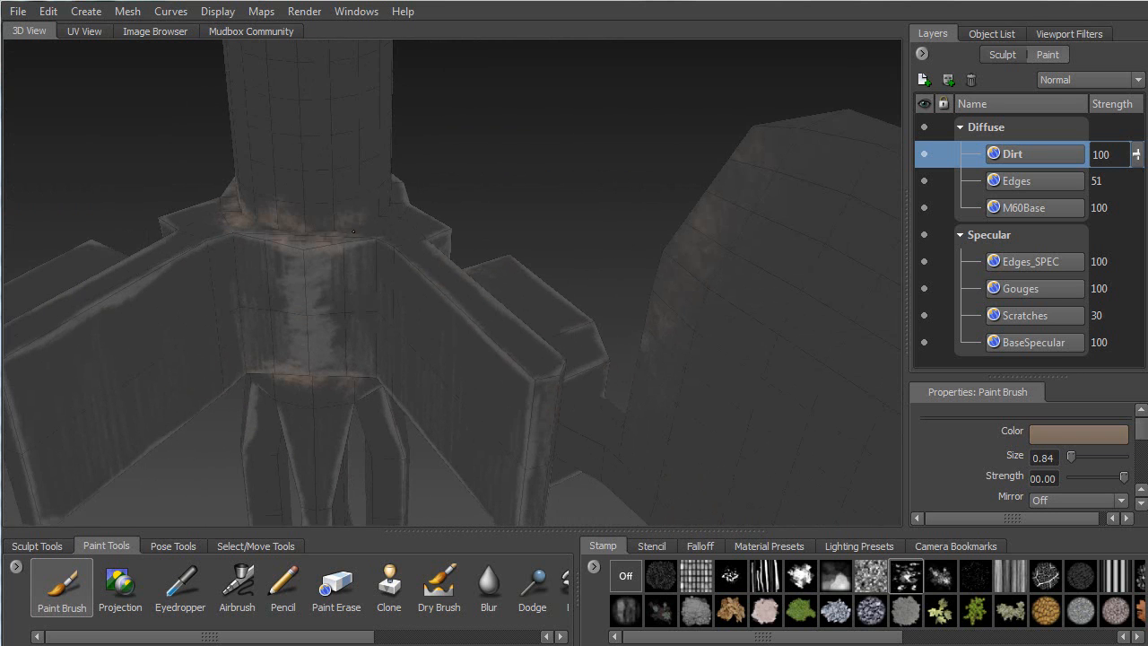
{"action": "left_click_drag", "start_coordinate": [396, 189], "coordinate": [337, 212], "text": "alt"}
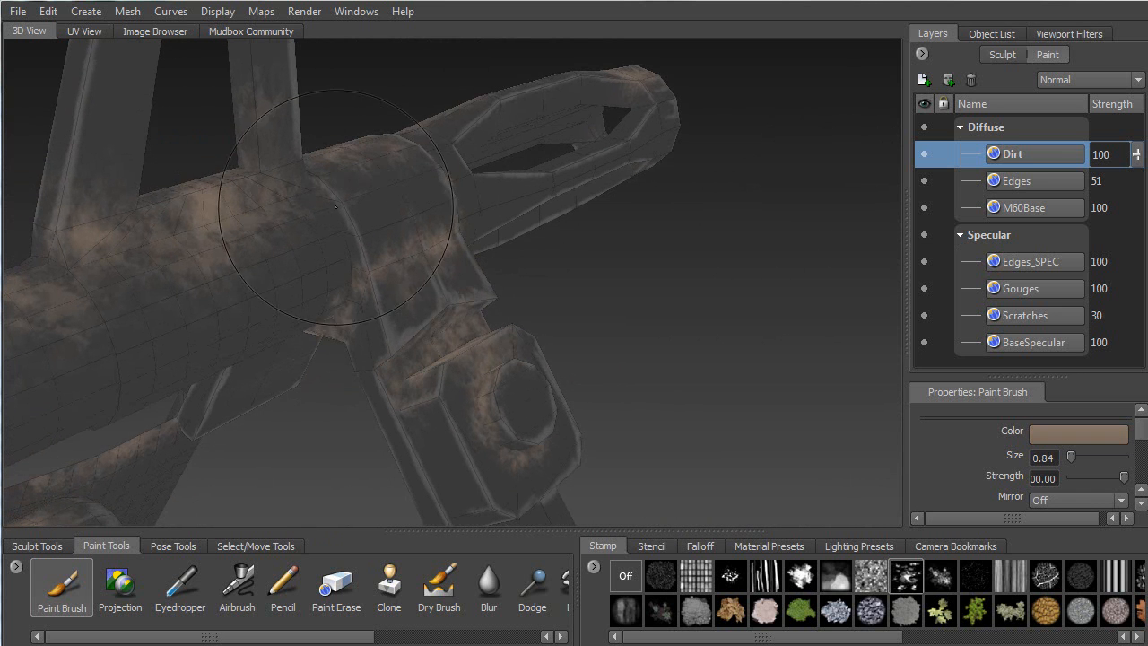
{"action": "left_click_drag", "start_coordinate": [350, 266], "coordinate": [361, 269]}
Paint a dirt stroke across the strut's upper edge
{"action": "left_click_drag", "start_coordinate": [345, 327], "coordinate": [422, 403], "text": "alt"}
{"action": "mouse_move", "coordinate": [389, 354]}
{"action": "left_mouse_down", "text": "alt"}
{"action": "mouse_move", "coordinate": [368, 331]}
{"action": "mouse_move", "coordinate": [575, 391]}
{"action": "mouse_move", "coordinate": [538, 320]}
{"action": "left_mouse_up", "text": "alt"}
{"action": "mouse_move", "coordinate": [339, 136]}
{"action": "left_mouse_down", "text": "alt"}
{"action": "mouse_move", "coordinate": [321, 451]}
{"action": "mouse_move", "coordinate": [404, 412]}
{"action": "mouse_move", "coordinate": [485, 409]}
{"action": "mouse_move", "coordinate": [496, 426]}
{"action": "mouse_move", "coordinate": [391, 305]}
{"action": "left_mouse_up", "text": "alt"}
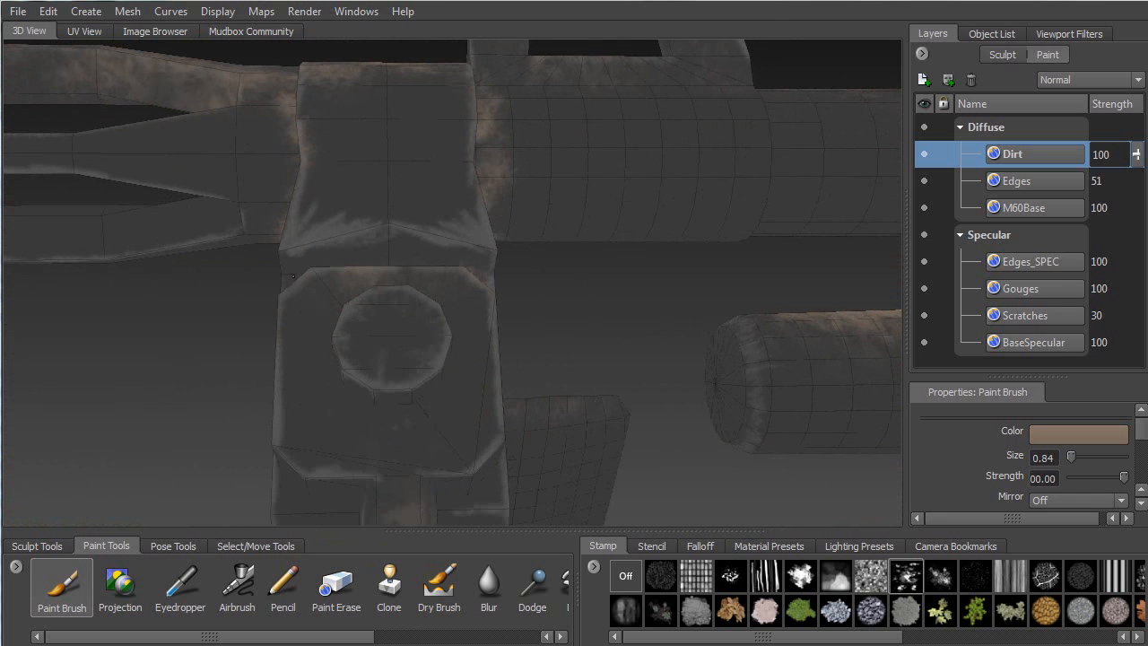
{"action": "mouse_move", "coordinate": [321, 250]}
{"action": "left_mouse_down"}
{"action": "mouse_move", "coordinate": [480, 258]}
{"action": "mouse_move", "coordinate": [456, 278]}
{"action": "mouse_move", "coordinate": [422, 247]}
{"action": "left_mouse_up"}
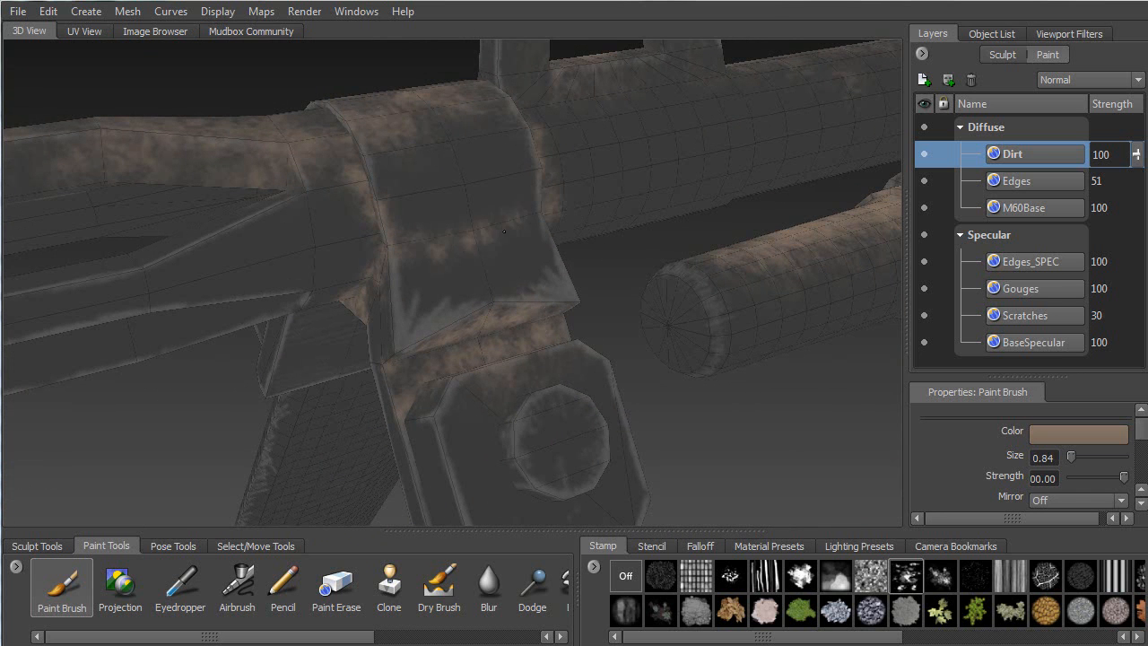
Paint dirt onto the lower block face, then down and up along the strut
{"action": "mouse_move", "coordinate": [502, 236]}
{"action": "left_mouse_down", "text": "alt"}
{"action": "mouse_move", "coordinate": [347, 208]}
{"action": "mouse_move", "coordinate": [381, 222]}
{"action": "mouse_move", "coordinate": [404, 258]}
{"action": "mouse_move", "coordinate": [535, 124]}
{"action": "mouse_move", "coordinate": [531, 173]}
{"action": "mouse_move", "coordinate": [551, 251]}
{"action": "mouse_move", "coordinate": [486, 325]}
{"action": "mouse_move", "coordinate": [392, 229]}
{"action": "mouse_move", "coordinate": [391, 255]}
{"action": "mouse_move", "coordinate": [496, 280]}
{"action": "mouse_move", "coordinate": [569, 322]}
{"action": "left_mouse_up", "text": "alt"}
{"action": "left_click_drag", "start_coordinate": [578, 387], "coordinate": [530, 317]}
{"action": "mouse_move", "coordinate": [488, 281]}
{"action": "left_mouse_down", "text": "alt"}
{"action": "mouse_move", "coordinate": [354, 416]}
{"action": "mouse_move", "coordinate": [413, 298]}
{"action": "left_mouse_up", "text": "alt"}
{"action": "mouse_move", "coordinate": [442, 245]}
{"action": "left_mouse_down", "text": "alt"}
{"action": "mouse_move", "coordinate": [471, 372]}
{"action": "mouse_move", "coordinate": [552, 449]}
{"action": "mouse_move", "coordinate": [563, 441]}
{"action": "left_mouse_up", "text": "alt"}
{"action": "left_click_drag", "start_coordinate": [564, 441], "coordinate": [245, 387], "text": "alt"}
{"action": "mouse_move", "coordinate": [256, 344]}
{"action": "left_mouse_down"}
{"action": "mouse_move", "coordinate": [340, 259]}
{"action": "mouse_move", "coordinate": [388, 300]}
{"action": "mouse_move", "coordinate": [414, 354]}
{"action": "mouse_move", "coordinate": [449, 367]}
{"action": "left_mouse_up"}
Brush dirt over the octagonal end face, then zoom out to the barrel and legs
{"action": "middle_click_drag", "start_coordinate": [280, 194], "coordinate": [282, 93], "text": "alt"}
{"action": "left_click_drag", "start_coordinate": [282, 93], "coordinate": [377, 430], "text": "alt"}
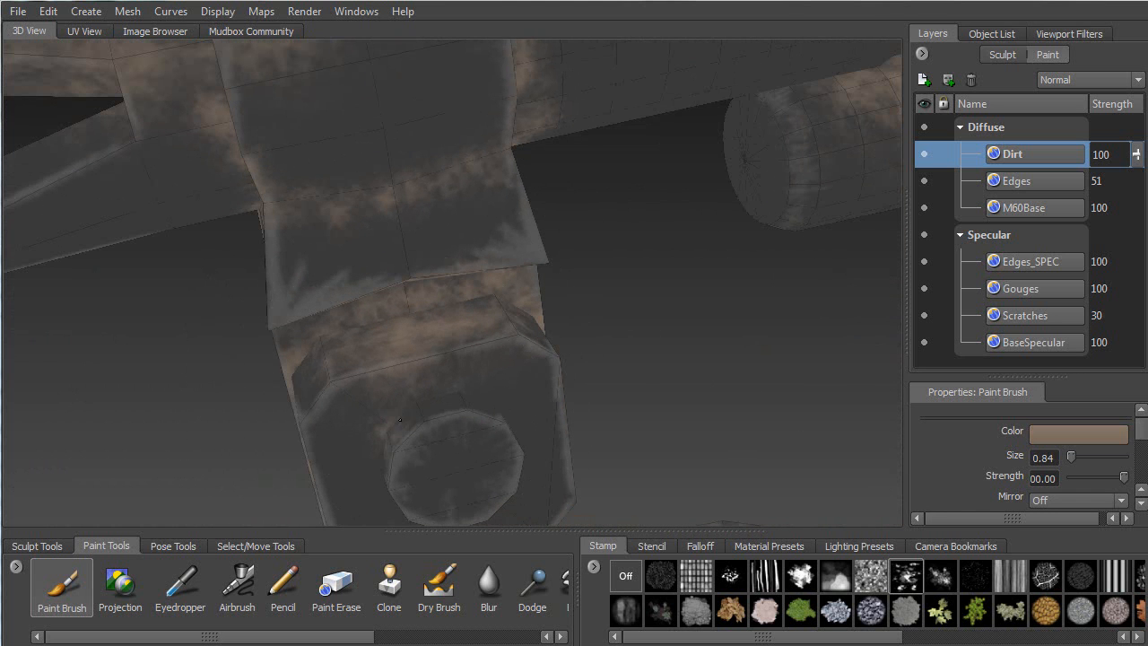
{"action": "mouse_move", "coordinate": [472, 385]}
{"action": "left_mouse_down", "text": "alt"}
{"action": "mouse_move", "coordinate": [323, 323]}
{"action": "mouse_move", "coordinate": [518, 301]}
{"action": "left_mouse_up", "text": "alt"}
{"action": "mouse_move", "coordinate": [498, 224]}
{"action": "left_mouse_down"}
{"action": "mouse_move", "coordinate": [507, 247]}
{"action": "mouse_move", "coordinate": [571, 292]}
{"action": "mouse_move", "coordinate": [496, 257]}
{"action": "mouse_move", "coordinate": [523, 258]}
{"action": "mouse_move", "coordinate": [537, 309]}
{"action": "mouse_move", "coordinate": [592, 363]}
{"action": "mouse_move", "coordinate": [635, 358]}
{"action": "mouse_move", "coordinate": [704, 309]}
{"action": "left_mouse_up"}
{"action": "right_click_drag", "start_coordinate": [704, 309], "coordinate": [244, 171], "text": "alt"}
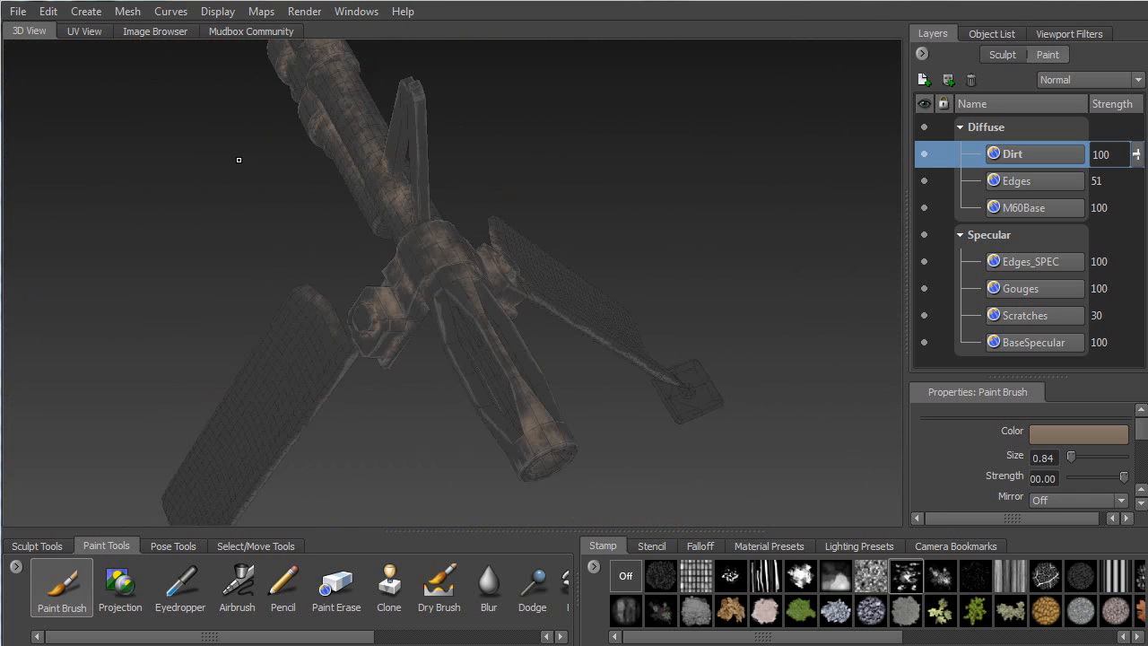
Inspect the barrel and paint dirt along the front sight's top edge
{"action": "left_click_drag", "start_coordinate": [353, 277], "coordinate": [500, 214], "text": "alt"}
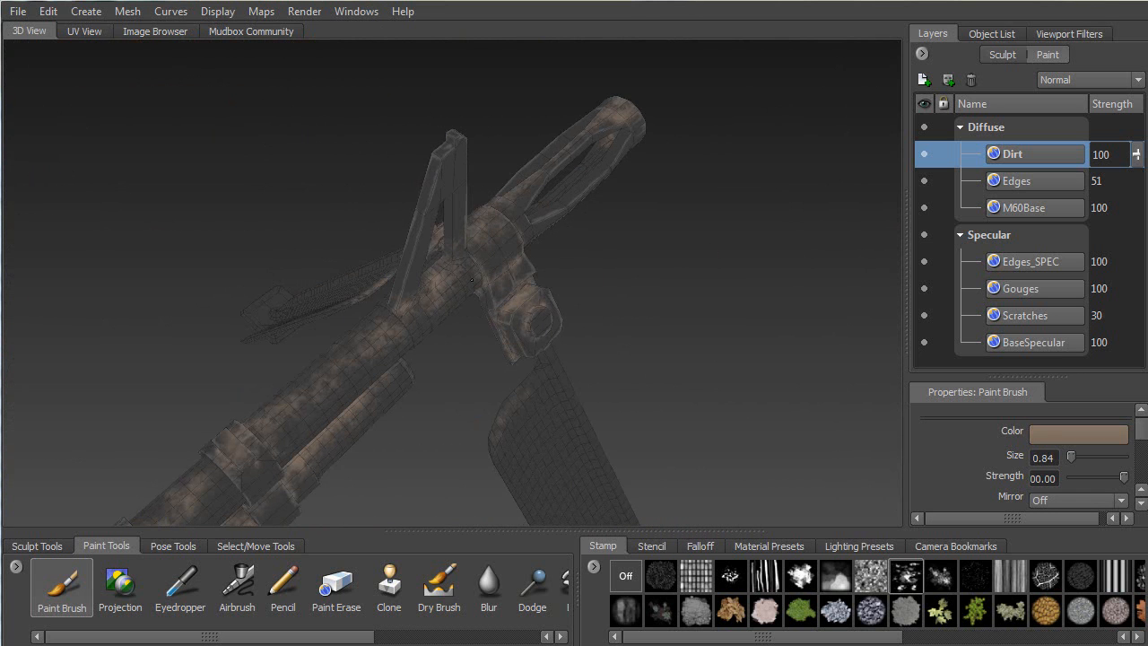
{"action": "right_click_drag", "start_coordinate": [473, 274], "coordinate": [461, 338], "text": "alt"}
{"action": "middle_click_drag", "start_coordinate": [453, 220], "coordinate": [475, 350], "text": "alt"}
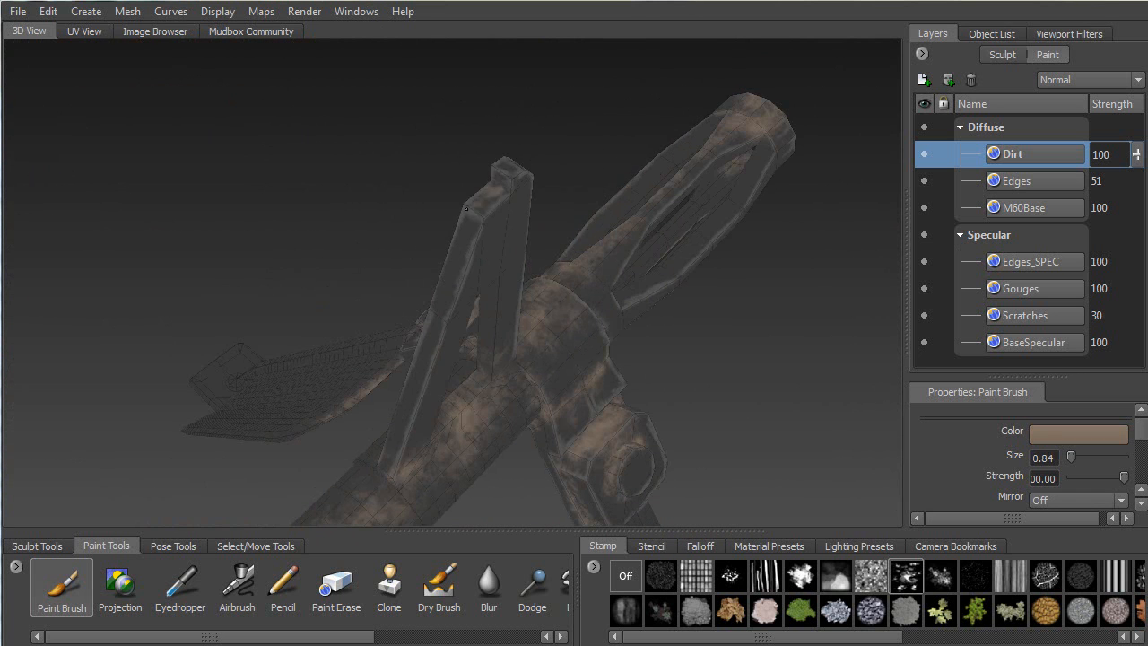
{"action": "left_click_drag", "start_coordinate": [505, 181], "coordinate": [449, 254]}
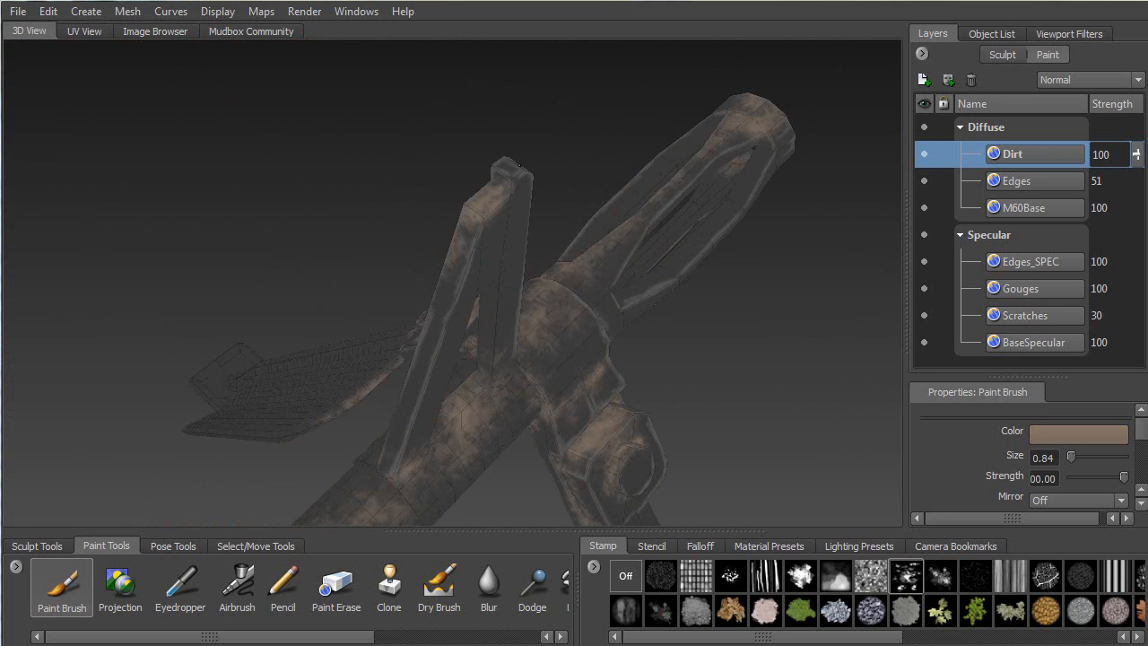
{"action": "left_click_drag", "start_coordinate": [512, 183], "coordinate": [318, 391], "text": "alt"}
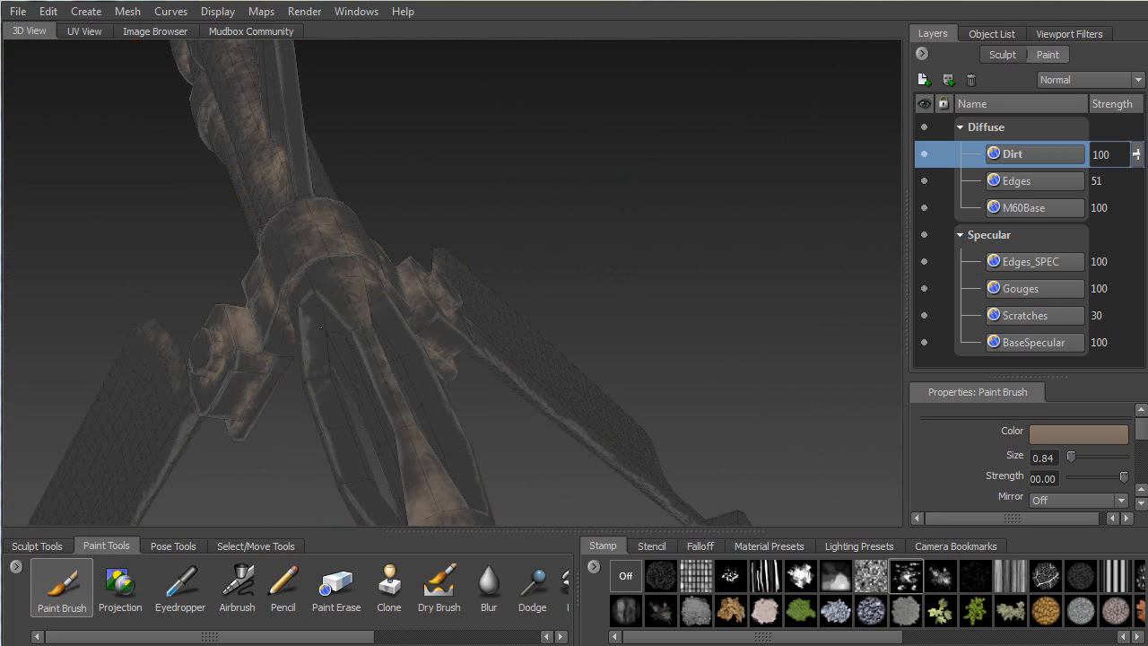
{"action": "mouse_move", "coordinate": [399, 521]}
{"action": "left_mouse_down", "text": "alt"}
{"action": "mouse_move", "coordinate": [182, 313]}
{"action": "mouse_move", "coordinate": [308, 286]}
{"action": "mouse_move", "coordinate": [340, 331]}
{"action": "mouse_move", "coordinate": [356, 272]}
{"action": "mouse_move", "coordinate": [283, 290]}
{"action": "mouse_move", "coordinate": [355, 257]}
{"action": "left_mouse_up", "text": "alt"}
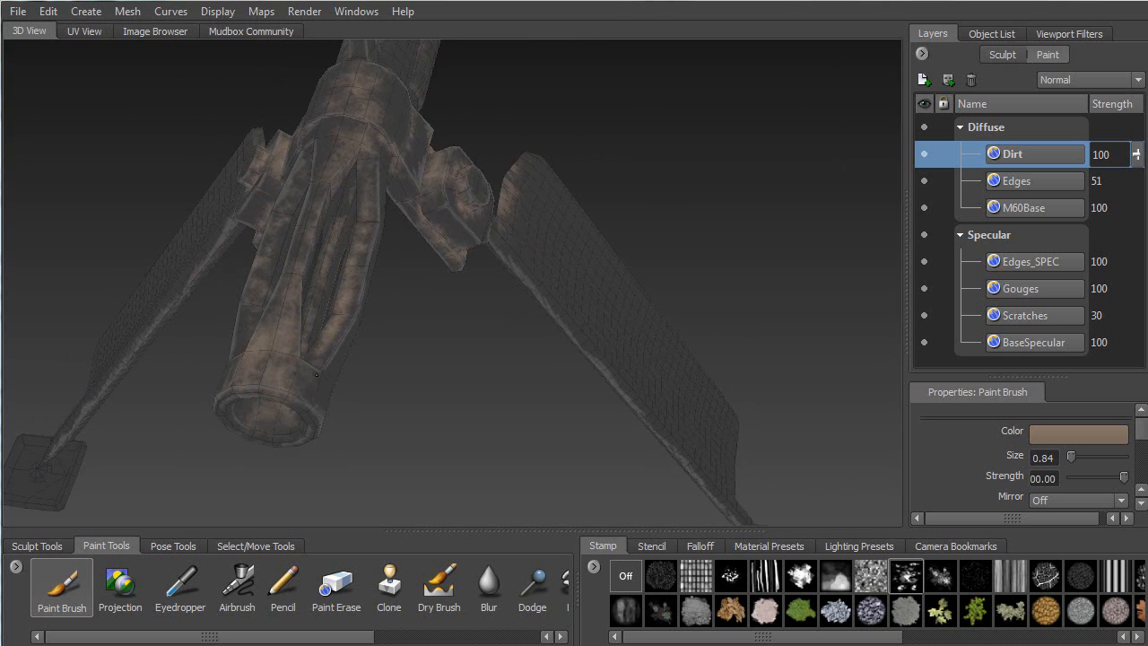
Raise the dirt brush size from 0.84 to 2.25
{"action": "left_click_drag", "start_coordinate": [249, 386], "coordinate": [382, 311], "text": "alt"}
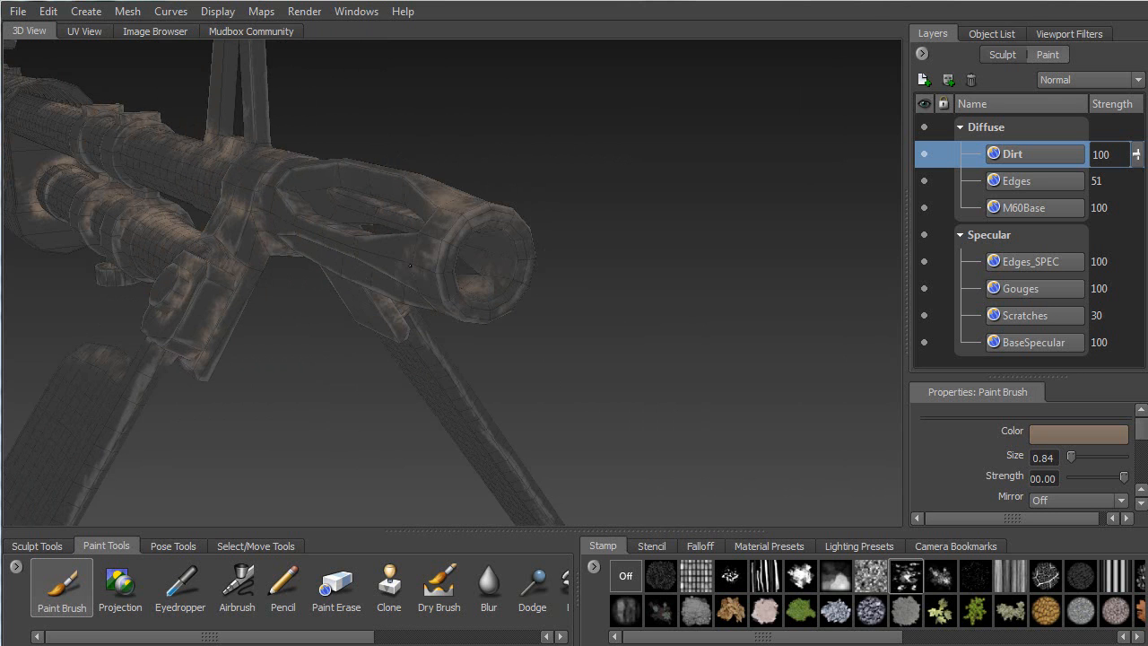
{"action": "mouse_move", "coordinate": [448, 265]}
{"action": "left_mouse_down", "text": "alt"}
{"action": "mouse_move", "coordinate": [340, 209]}
{"action": "mouse_move", "coordinate": [376, 235]}
{"action": "mouse_move", "coordinate": [303, 301]}
{"action": "left_mouse_up", "text": "alt"}
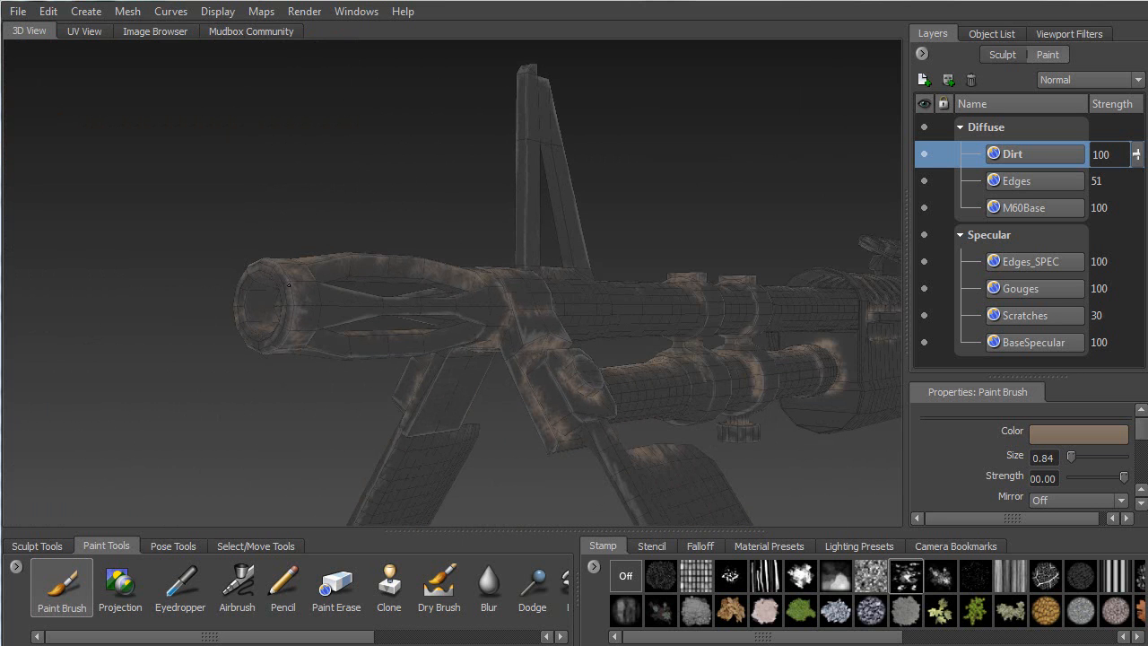
{"action": "mouse_move", "coordinate": [361, 313]}
{"action": "left_mouse_down", "text": "alt"}
{"action": "mouse_move", "coordinate": [547, 251]}
{"action": "mouse_move", "coordinate": [531, 265]}
{"action": "mouse_move", "coordinate": [459, 237]}
{"action": "left_mouse_up", "text": "alt"}
{"action": "mouse_move", "coordinate": [469, 389]}
{"action": "left_mouse_down"}
{"action": "mouse_move", "coordinate": [551, 389]}
{"action": "mouse_move", "coordinate": [314, 297]}
{"action": "left_mouse_up"}
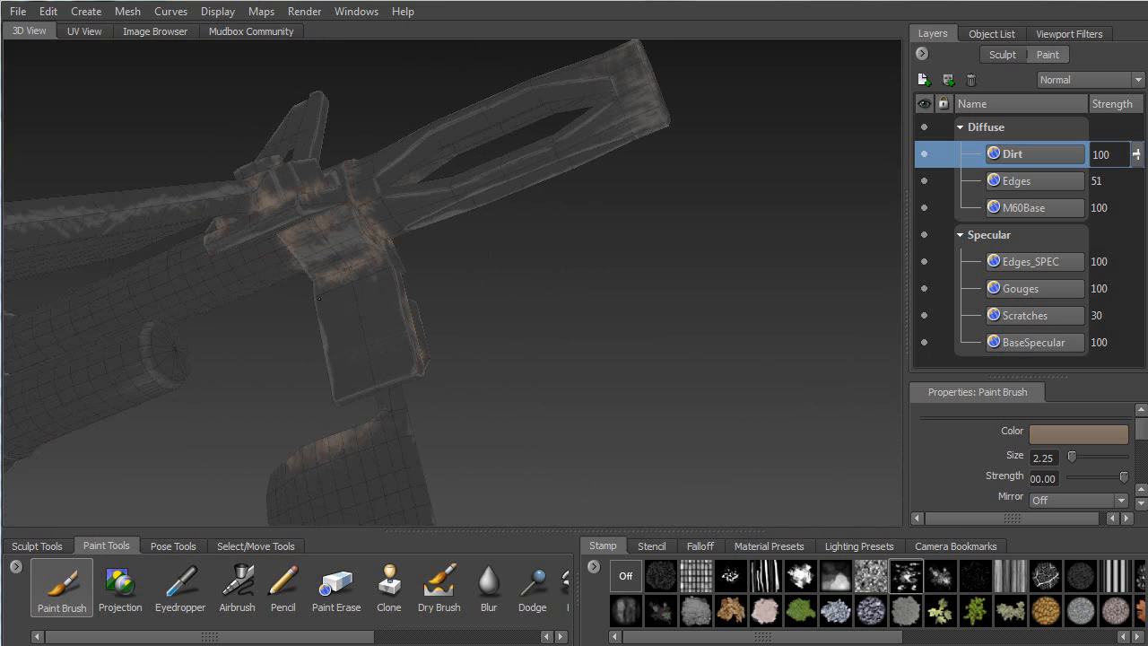
{"action": "middle_click_drag", "start_coordinate": [324, 253], "coordinate": [807, 153], "text": "alt"}
Tumble along the barrel tubes and gas tube to inspect the grime near the bipod foot
{"action": "left_click_drag", "start_coordinate": [807, 153], "coordinate": [619, 192], "text": "alt"}
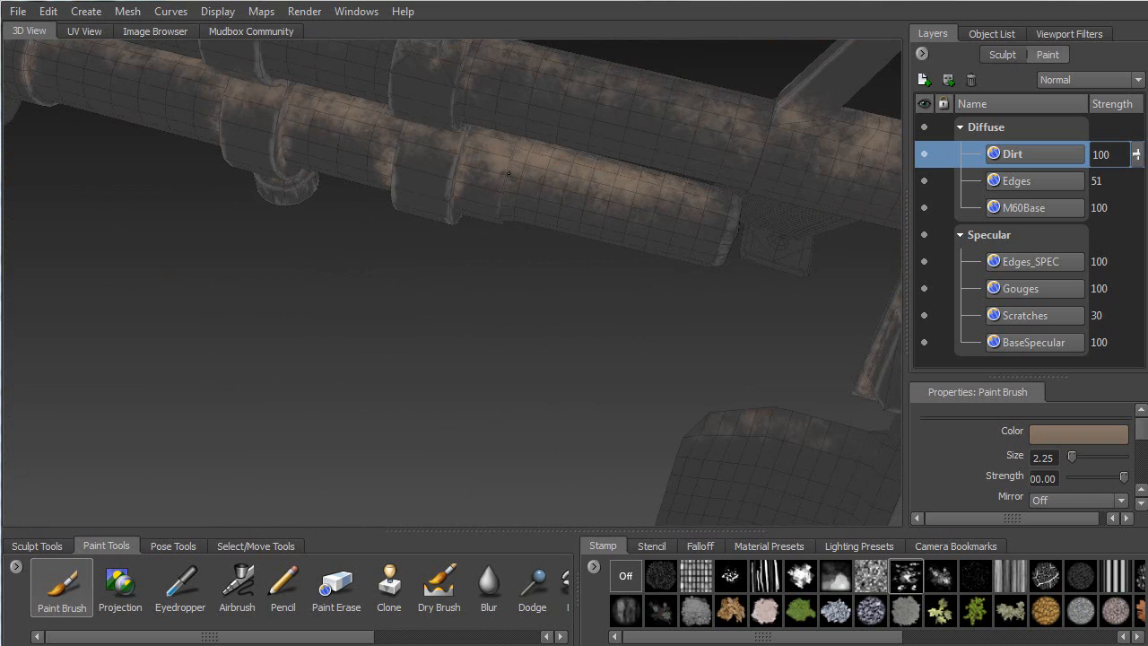
{"action": "mouse_move", "coordinate": [547, 125]}
{"action": "left_mouse_down", "text": "alt"}
{"action": "mouse_move", "coordinate": [457, 170]}
{"action": "mouse_move", "coordinate": [368, 242]}
{"action": "left_mouse_up", "text": "alt"}
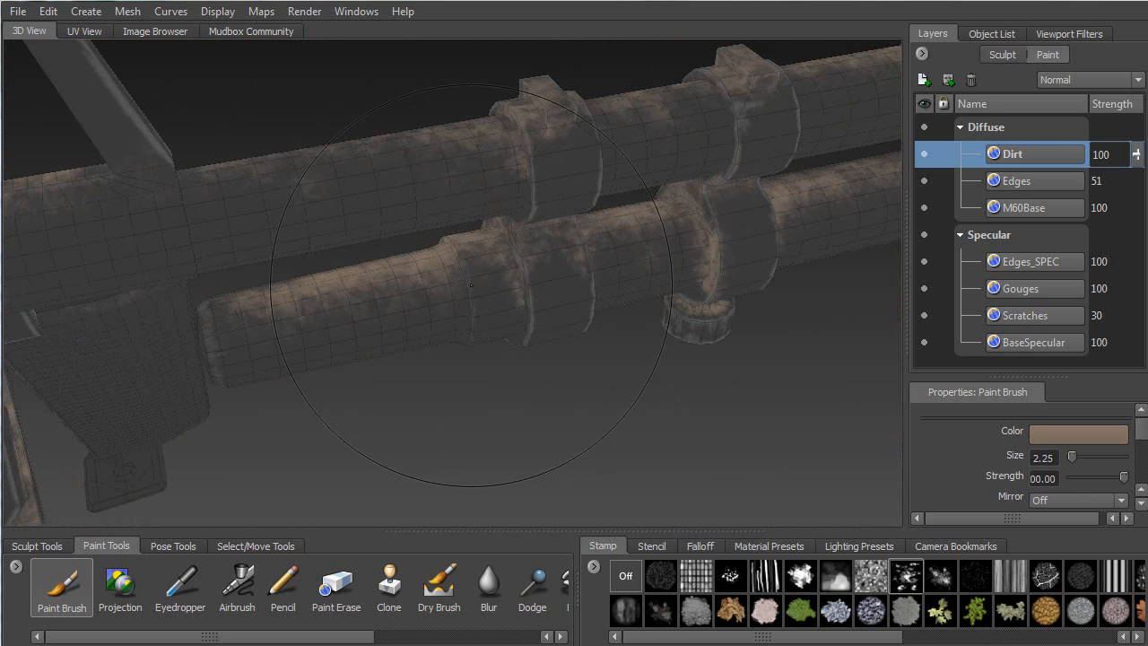
{"action": "left_click_drag", "start_coordinate": [535, 310], "coordinate": [513, 179], "text": "alt"}
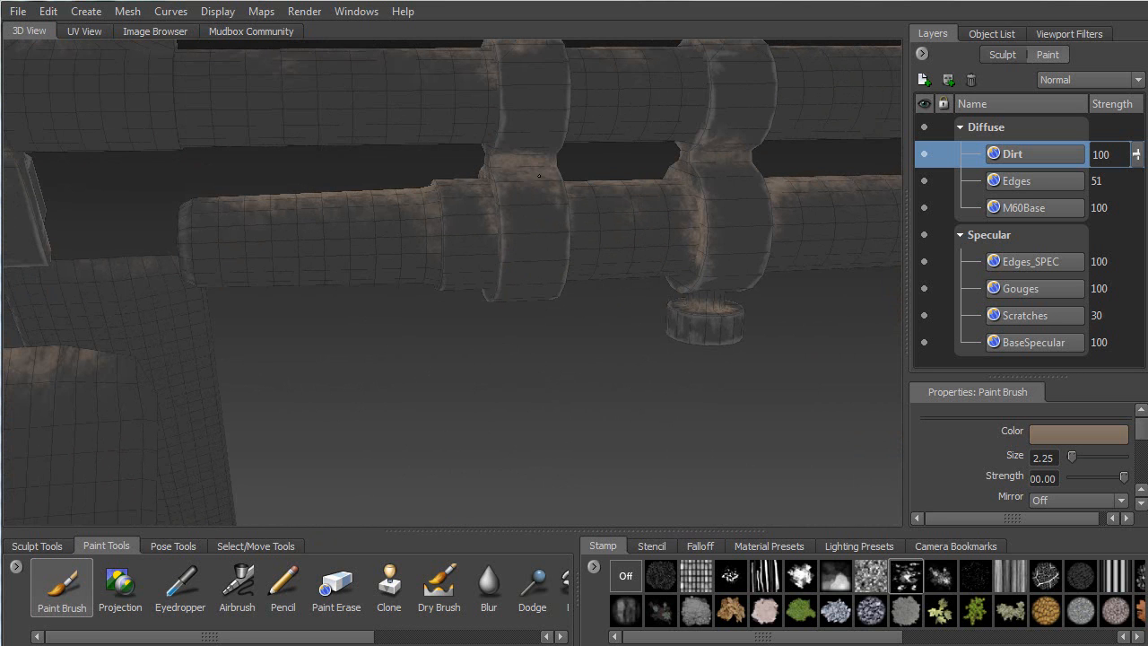
{"action": "mouse_move", "coordinate": [609, 205]}
{"action": "left_mouse_down", "text": "alt"}
{"action": "mouse_move", "coordinate": [691, 168]}
{"action": "mouse_move", "coordinate": [412, 130]}
{"action": "left_mouse_up", "text": "alt"}
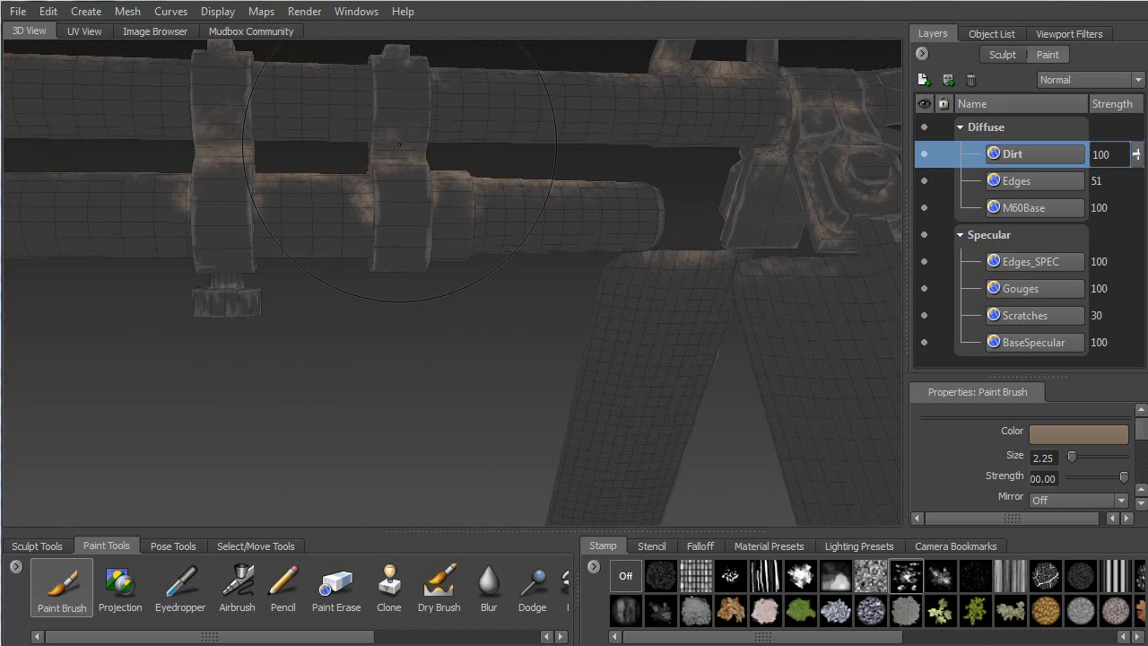
{"action": "left_click_drag", "start_coordinate": [216, 279], "coordinate": [252, 250], "text": "alt"}
{"action": "middle_click_drag", "start_coordinate": [252, 249], "coordinate": [540, 216], "text": "alt"}
{"action": "right_click_drag", "start_coordinate": [540, 216], "coordinate": [233, 232], "text": "alt"}
Pan and zoom along the rifle to frame the rear of the stock
{"action": "middle_click_drag", "start_coordinate": [233, 231], "coordinate": [843, 139], "text": "alt"}
{"action": "right_click_drag", "start_coordinate": [843, 139], "coordinate": [537, 100], "text": "alt"}
{"action": "left_click_drag", "start_coordinate": [538, 101], "coordinate": [785, 183], "text": "alt"}
{"action": "mouse_move", "coordinate": [538, 139]}
{"action": "middle_mouse_down", "text": "alt"}
{"action": "mouse_move", "coordinate": [381, 211]}
{"action": "mouse_move", "coordinate": [143, 285]}
{"action": "middle_mouse_up", "text": "alt"}
{"action": "right_click_drag", "start_coordinate": [260, 210], "coordinate": [592, 98], "text": "alt"}
{"action": "middle_click_drag", "start_coordinate": [592, 97], "coordinate": [479, 186], "text": "alt"}
{"action": "left_click_drag", "start_coordinate": [479, 187], "coordinate": [449, 218], "text": "alt"}
{"action": "right_click_drag", "start_coordinate": [448, 218], "coordinate": [468, 366], "text": "alt"}
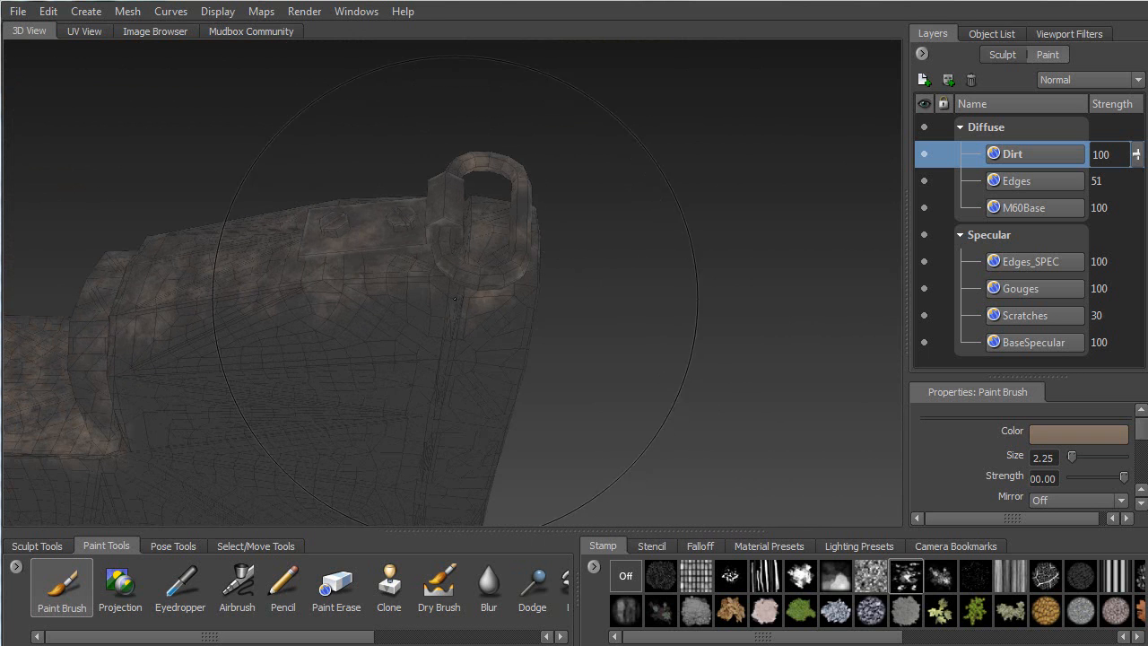
Paint a brown dirt stroke across the upper part of the stock
{"action": "mouse_move", "coordinate": [438, 412]}
{"action": "left_mouse_down", "text": "alt"}
{"action": "mouse_move", "coordinate": [403, 426]}
{"action": "mouse_move", "coordinate": [148, 430]}
{"action": "mouse_move", "coordinate": [75, 326]}
{"action": "left_mouse_up", "text": "alt"}
{"action": "mouse_move", "coordinate": [441, 398]}
{"action": "middle_mouse_down", "text": "alt"}
{"action": "mouse_move", "coordinate": [448, 375]}
{"action": "mouse_move", "coordinate": [413, 196]}
{"action": "middle_mouse_up", "text": "alt"}
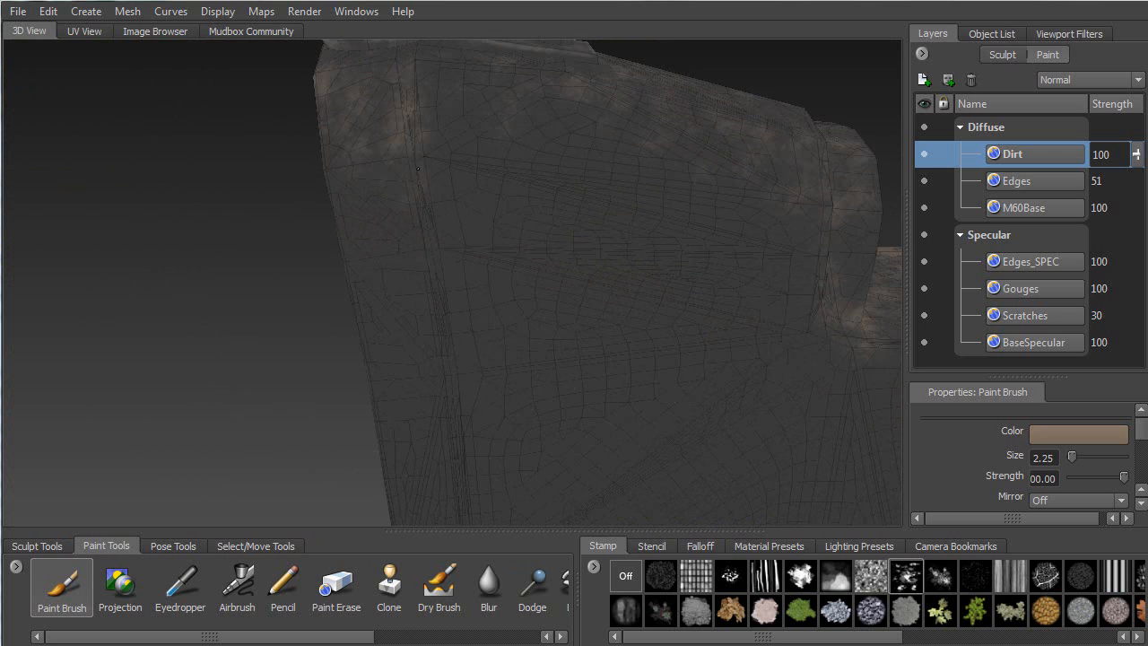
{"action": "left_click_drag", "start_coordinate": [437, 333], "coordinate": [490, 139], "text": "alt"}
{"action": "mouse_move", "coordinate": [364, 97]}
{"action": "left_mouse_down"}
{"action": "mouse_move", "coordinate": [433, 96]}
{"action": "mouse_move", "coordinate": [497, 116]}
{"action": "left_mouse_up"}
Orbit past the sling swivel and bolted plate to a close view of the receiver top
{"action": "mouse_move", "coordinate": [331, 108]}
{"action": "left_mouse_down", "text": "alt"}
{"action": "mouse_move", "coordinate": [411, 205]}
{"action": "mouse_move", "coordinate": [432, 161]}
{"action": "mouse_move", "coordinate": [583, 238]}
{"action": "mouse_move", "coordinate": [615, 222]}
{"action": "mouse_move", "coordinate": [399, 157]}
{"action": "left_mouse_up", "text": "alt"}
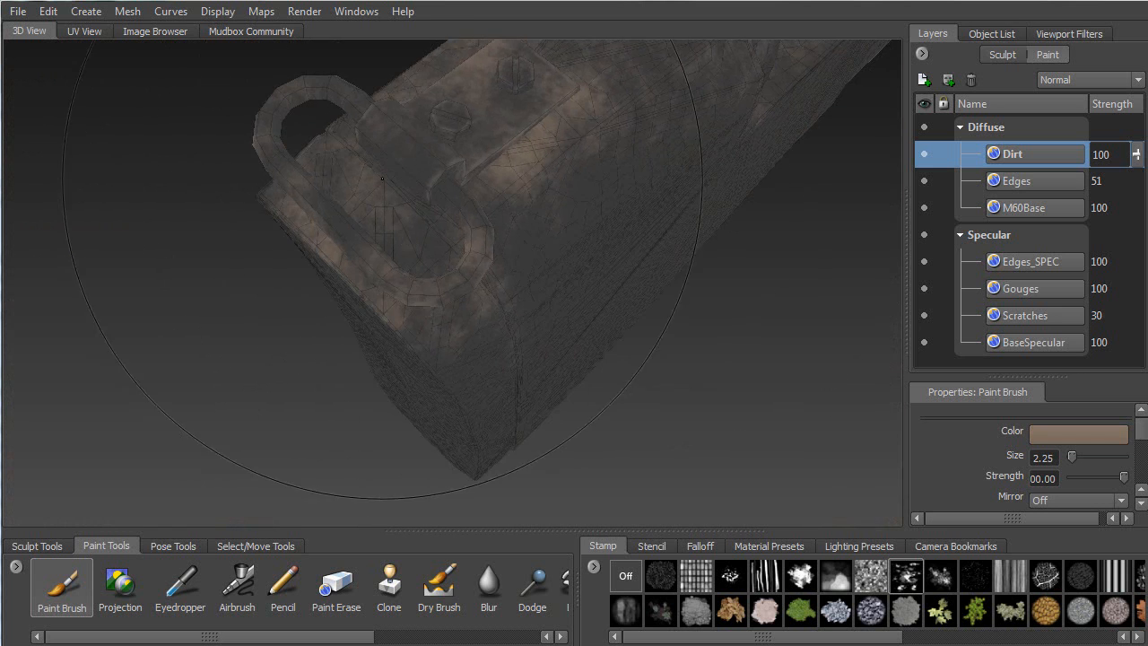
{"action": "left_click_drag", "start_coordinate": [430, 210], "coordinate": [525, 184], "text": "alt"}
{"action": "right_click_drag", "start_coordinate": [441, 223], "coordinate": [508, 96], "text": "alt"}
{"action": "middle_click_drag", "start_coordinate": [358, 152], "coordinate": [510, 173], "text": "alt"}
{"action": "left_click_drag", "start_coordinate": [336, 109], "coordinate": [448, 171], "text": "alt"}
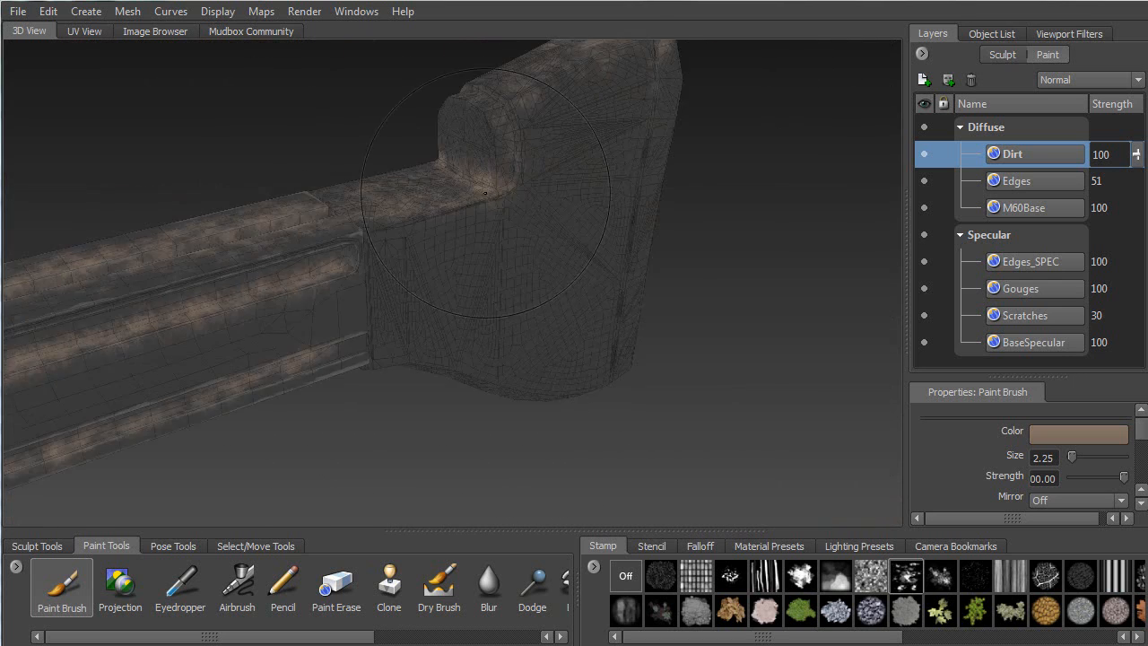
{"action": "middle_click_drag", "start_coordinate": [359, 233], "coordinate": [538, 170], "text": "alt"}
{"action": "left_click_drag", "start_coordinate": [430, 161], "coordinate": [289, 168], "text": "alt"}
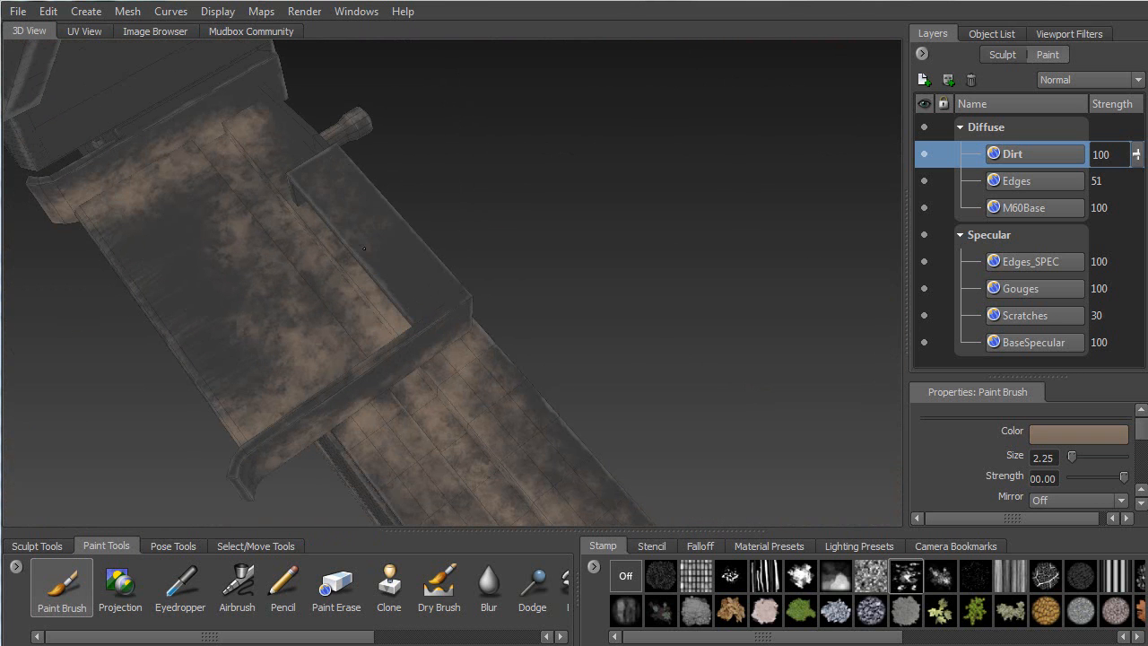
Streak brown dirt along the lower edge of the receiver's upper rail
{"action": "left_click_drag", "start_coordinate": [427, 308], "coordinate": [422, 269], "text": "alt"}
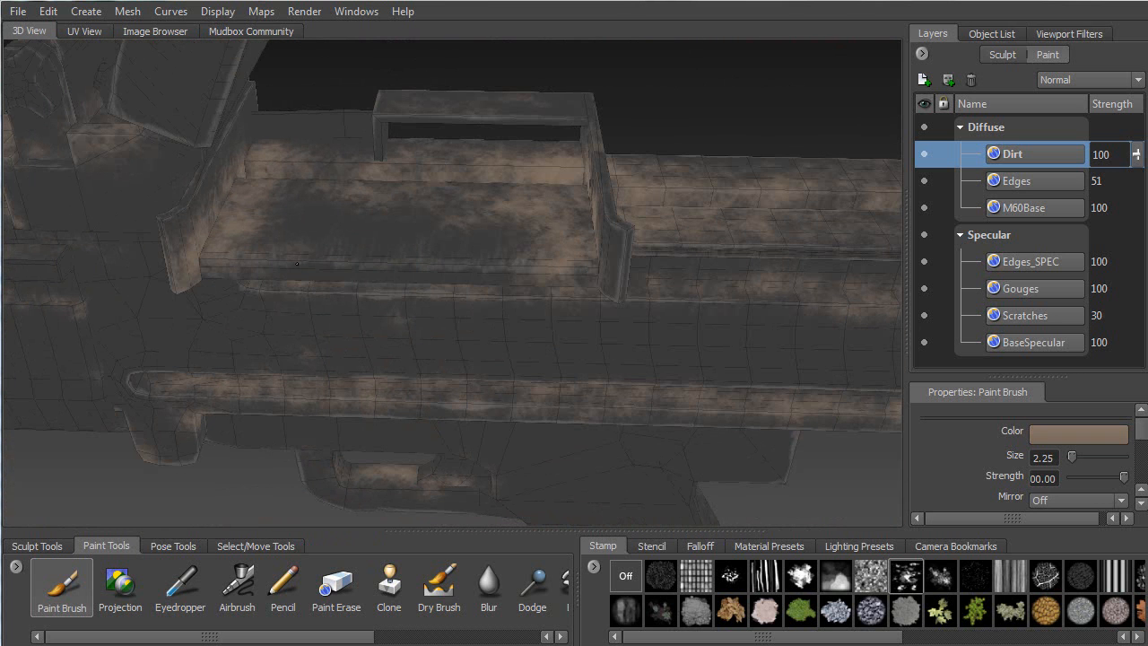
{"action": "left_click_drag", "start_coordinate": [525, 264], "coordinate": [556, 206], "text": "alt"}
{"action": "middle_click_drag", "start_coordinate": [413, 193], "coordinate": [342, 183], "text": "alt"}
{"action": "left_click_drag", "start_coordinate": [348, 175], "coordinate": [664, 174]}
{"action": "middle_click_drag", "start_coordinate": [662, 172], "coordinate": [311, 142], "text": "alt"}
{"action": "mouse_move", "coordinate": [333, 147]}
{"action": "left_mouse_down"}
{"action": "mouse_move", "coordinate": [446, 159]}
{"action": "mouse_move", "coordinate": [653, 156]}
{"action": "left_mouse_up"}
{"action": "middle_click_drag", "start_coordinate": [356, 123], "coordinate": [1058, 134], "text": "alt"}
Brush dirt along the receiver wall's lower edge
{"action": "left_click_drag", "start_coordinate": [627, 166], "coordinate": [456, 174], "text": "alt"}
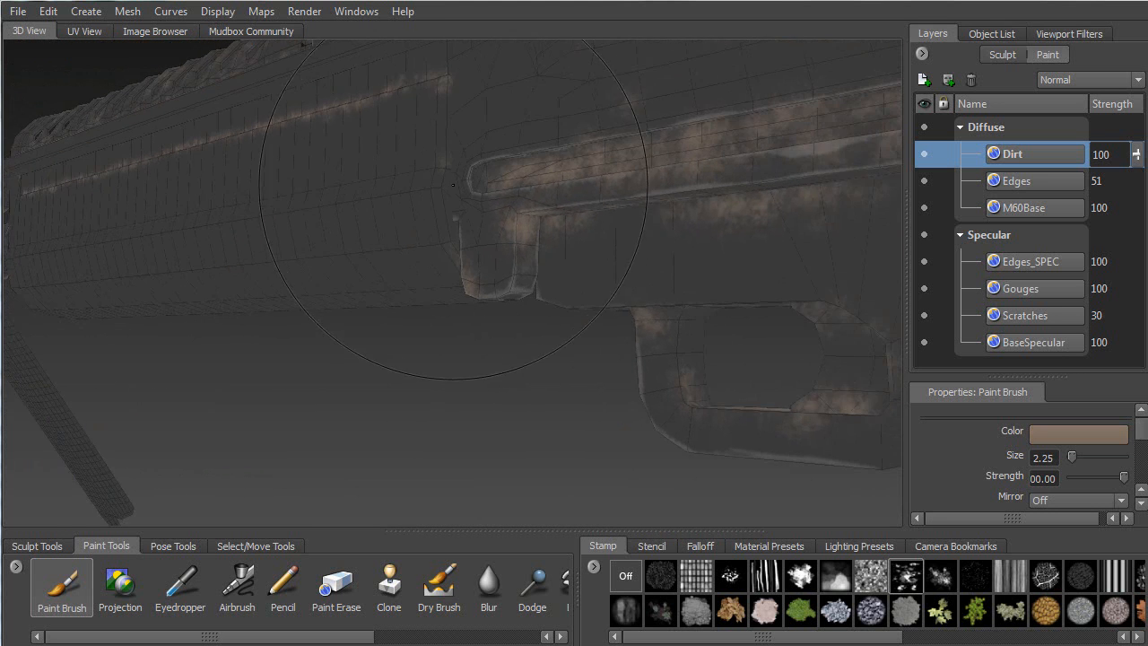
{"action": "right_click_drag", "start_coordinate": [456, 174], "coordinate": [152, 178], "text": "alt"}
{"action": "middle_click_drag", "start_coordinate": [152, 178], "coordinate": [486, 250], "text": "alt"}
{"action": "left_click_drag", "start_coordinate": [725, 292], "coordinate": [661, 227], "text": "alt"}
{"action": "left_click_drag", "start_coordinate": [832, 226], "coordinate": [514, 262], "text": "alt"}
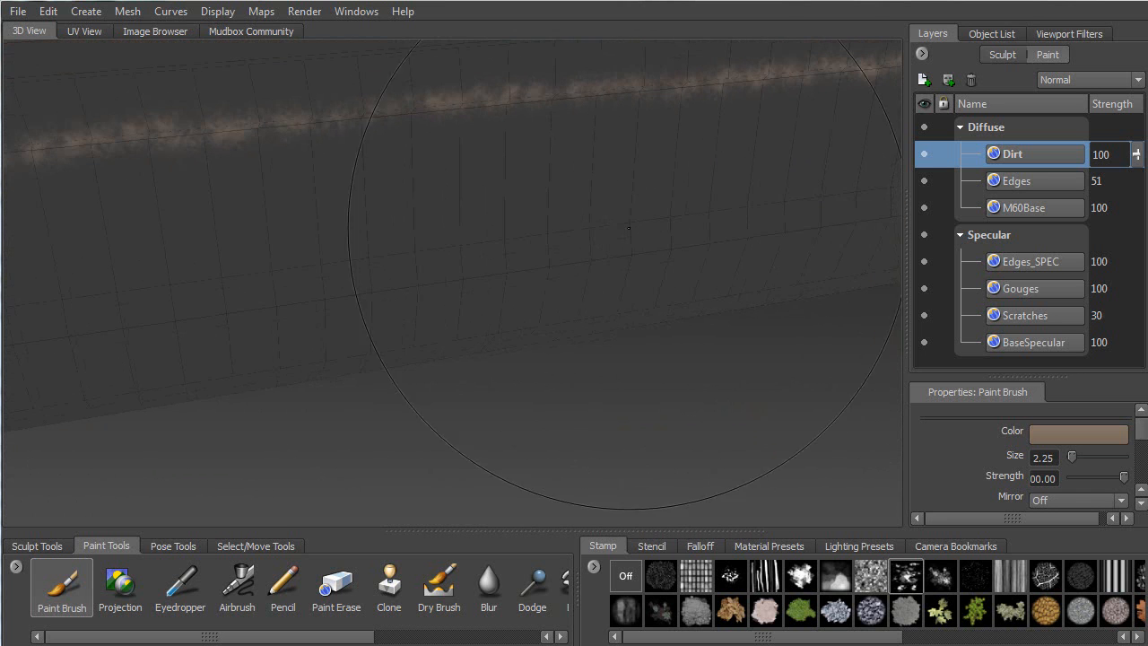
{"action": "middle_click_drag", "start_coordinate": [685, 222], "coordinate": [528, 219], "text": "alt"}
{"action": "left_click_drag", "start_coordinate": [528, 233], "coordinate": [738, 211]}
{"action": "middle_click_drag", "start_coordinate": [422, 205], "coordinate": [725, 199], "text": "alt"}
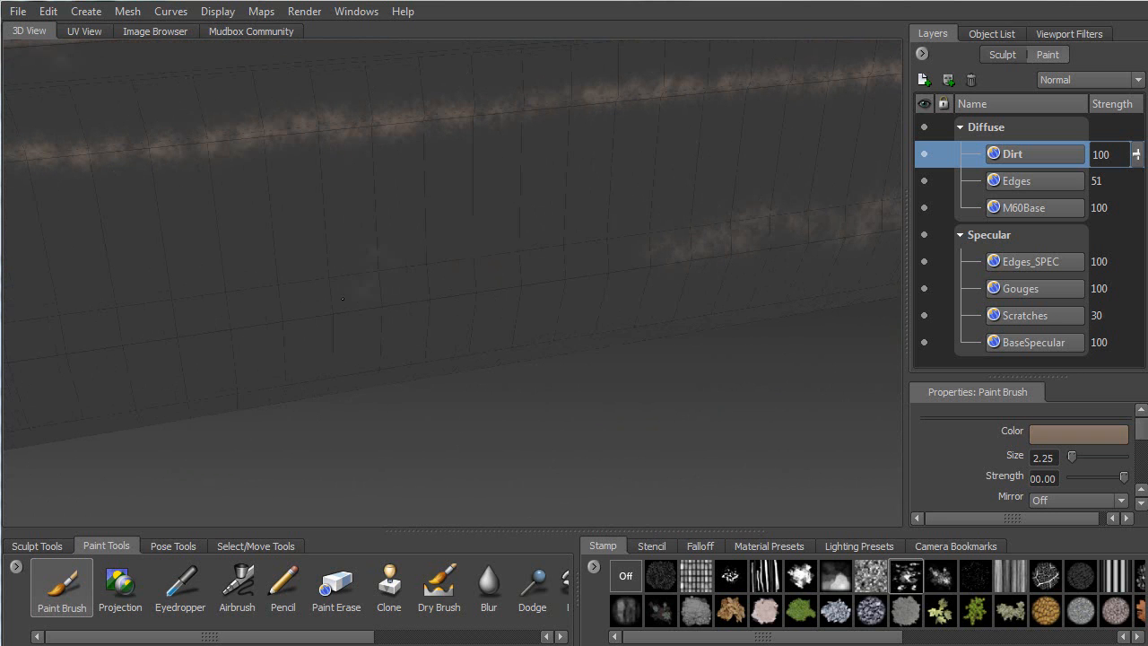
{"action": "left_click_drag", "start_coordinate": [503, 236], "coordinate": [686, 216]}
Extend the lower-edge dirt rightward until it joins the existing right patch
{"action": "mouse_move", "coordinate": [309, 266]}
{"action": "middle_mouse_down", "text": "alt"}
{"action": "mouse_move", "coordinate": [623, 220]}
{"action": "mouse_move", "coordinate": [695, 186]}
{"action": "middle_mouse_up", "text": "alt"}
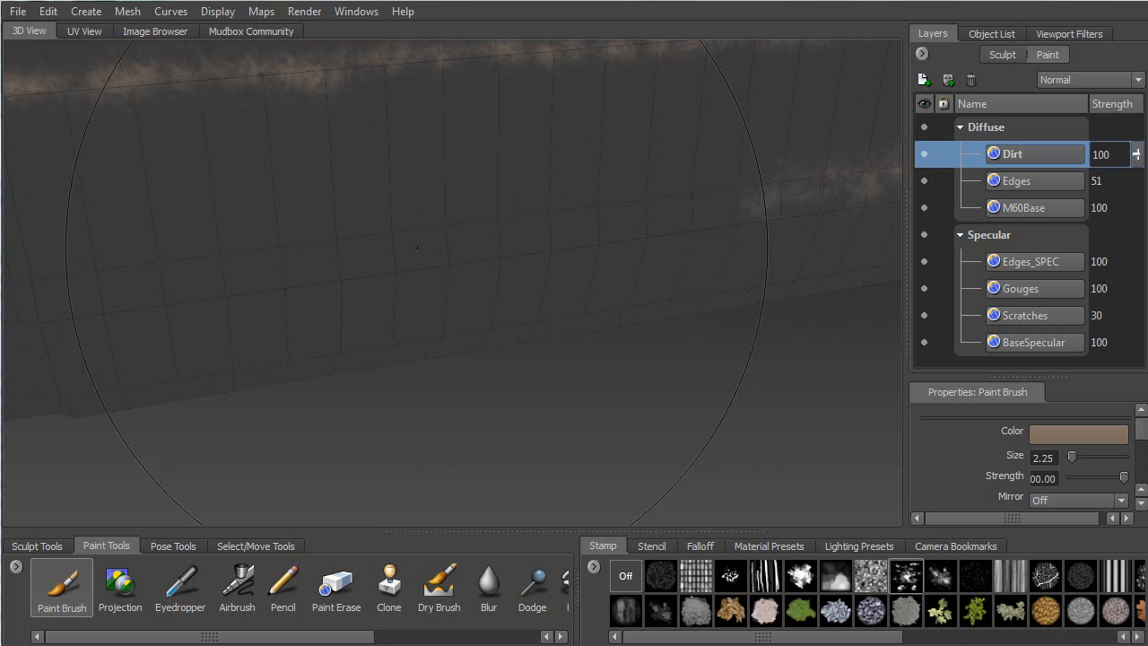
{"action": "left_click_drag", "start_coordinate": [449, 258], "coordinate": [758, 203]}
{"action": "middle_click_drag", "start_coordinate": [538, 242], "coordinate": [754, 206], "text": "alt"}
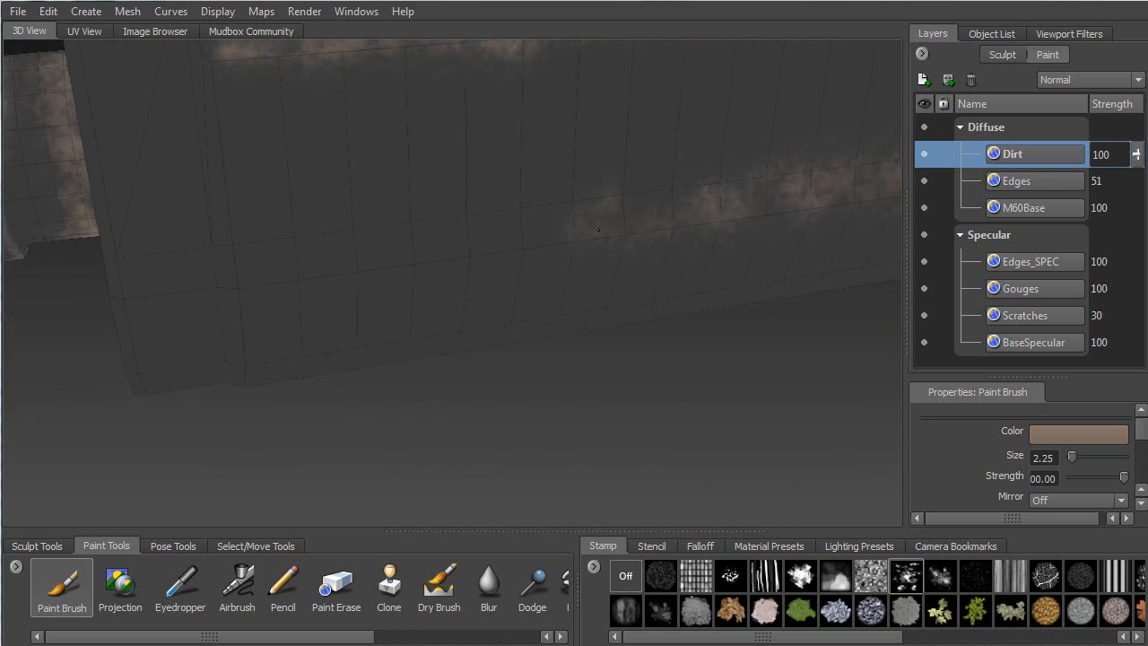
{"action": "right_click_drag", "start_coordinate": [753, 206], "coordinate": [574, 233], "text": "alt"}
{"action": "left_click_drag", "start_coordinate": [416, 260], "coordinate": [633, 215]}
Paint a dirt stroke across the gun's side near its right end
{"action": "mouse_move", "coordinate": [633, 216]}
{"action": "middle_mouse_down", "text": "alt"}
{"action": "mouse_move", "coordinate": [193, 206]}
{"action": "mouse_move", "coordinate": [453, 247]}
{"action": "middle_mouse_up", "text": "alt"}
{"action": "middle_click_drag", "start_coordinate": [260, 242], "coordinate": [489, 220], "text": "alt"}
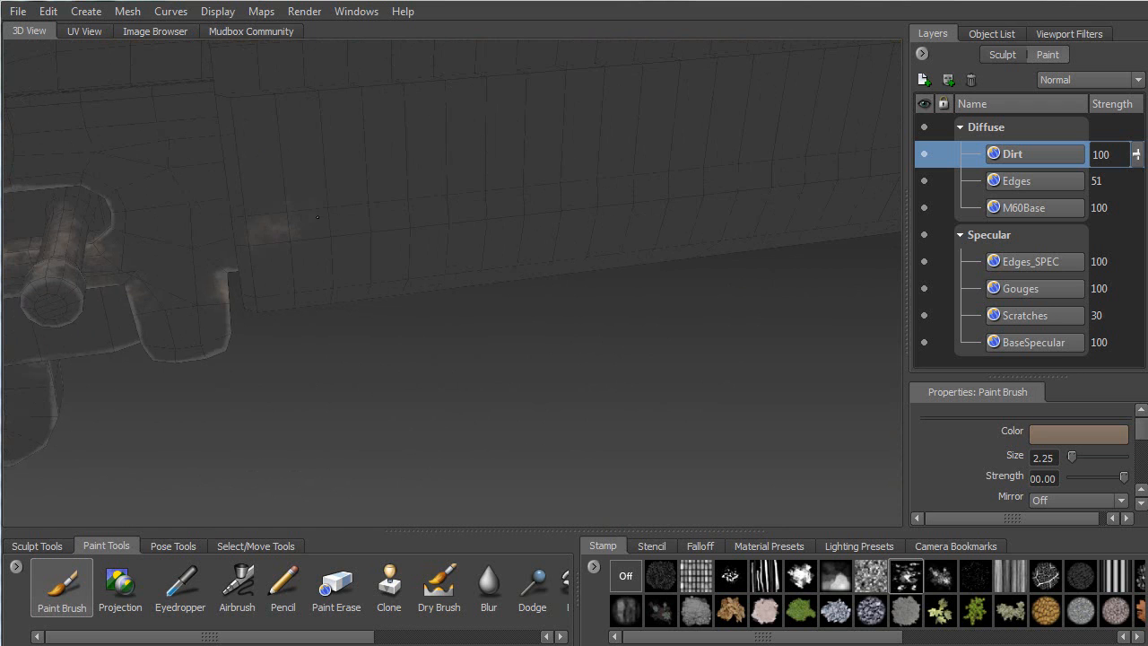
{"action": "left_click_drag", "start_coordinate": [317, 202], "coordinate": [415, 213]}
Dab dirt just right of the bolted plate beside the pin and lug
{"action": "middle_click_drag", "start_coordinate": [697, 179], "coordinate": [314, 256], "text": "alt"}
{"action": "middle_click_drag", "start_coordinate": [688, 213], "coordinate": [559, 221], "text": "alt"}
{"action": "mouse_move", "coordinate": [558, 221]}
{"action": "left_mouse_down", "text": "alt"}
{"action": "mouse_move", "coordinate": [614, 226]}
{"action": "mouse_move", "coordinate": [599, 215]}
{"action": "left_mouse_up", "text": "alt"}
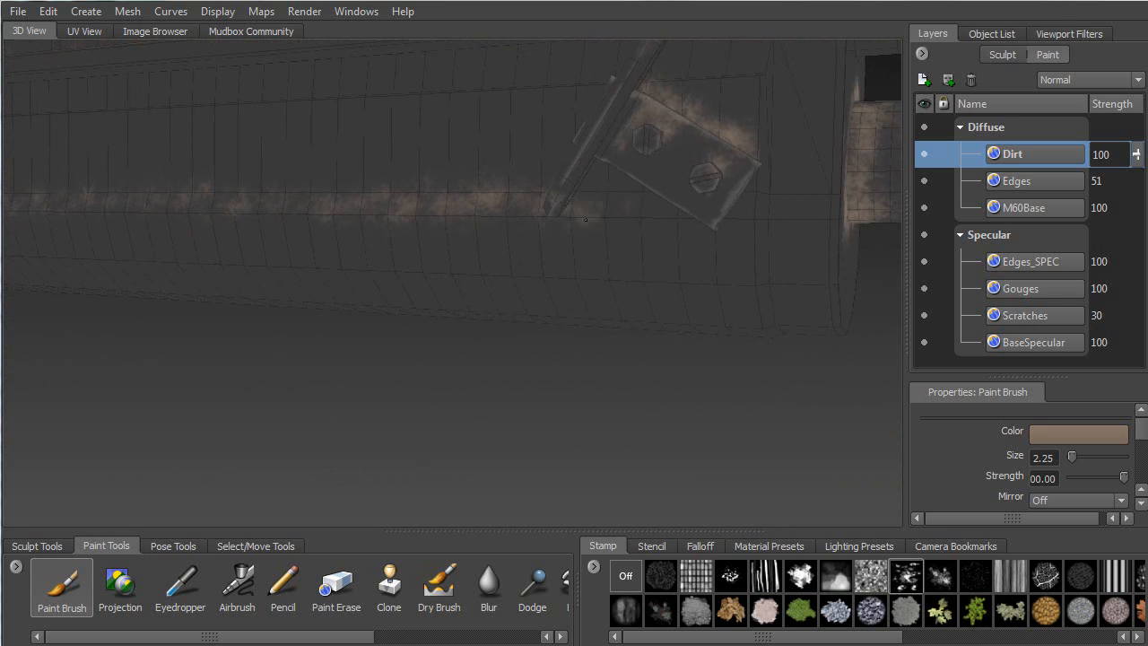
{"action": "mouse_move", "coordinate": [723, 212]}
{"action": "left_mouse_down"}
{"action": "mouse_move", "coordinate": [790, 204]}
{"action": "mouse_move", "coordinate": [512, 159]}
{"action": "mouse_move", "coordinate": [476, 157]}
{"action": "mouse_move", "coordinate": [519, 166]}
{"action": "mouse_move", "coordinate": [426, 170]}
{"action": "mouse_move", "coordinate": [388, 127]}
{"action": "left_mouse_up"}
Frame the receiver and dab dirt on its underside
{"action": "key", "text": "f"}
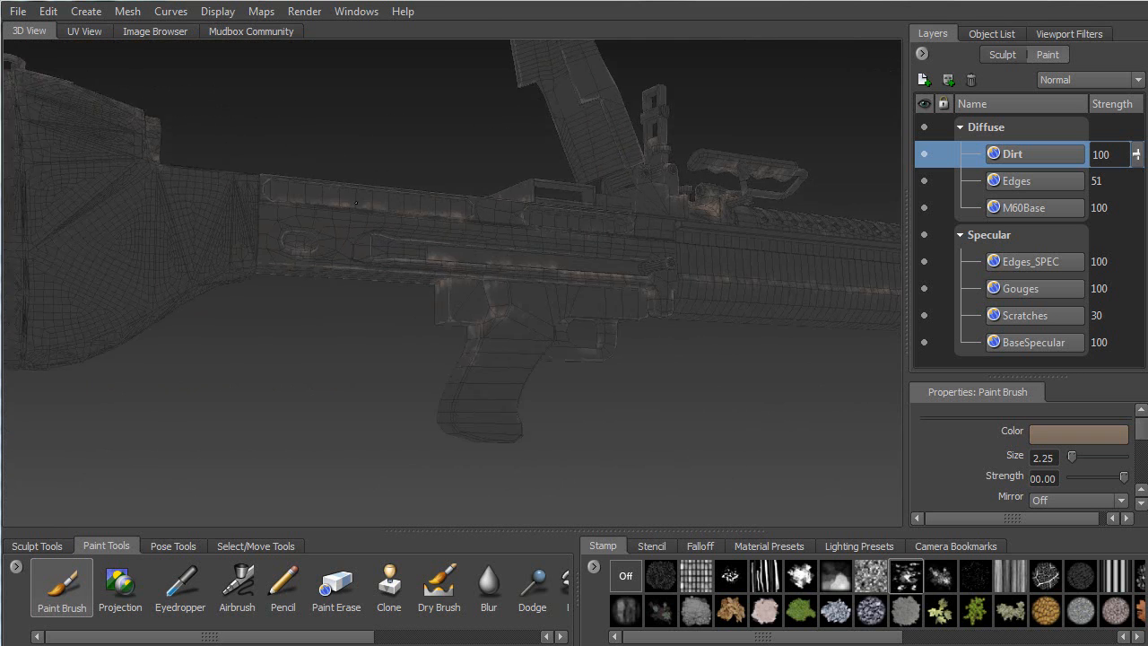
{"action": "right_click_drag", "start_coordinate": [316, 118], "coordinate": [427, 395], "text": "alt"}
{"action": "left_click_drag", "start_coordinate": [427, 395], "coordinate": [473, 284], "text": "alt"}
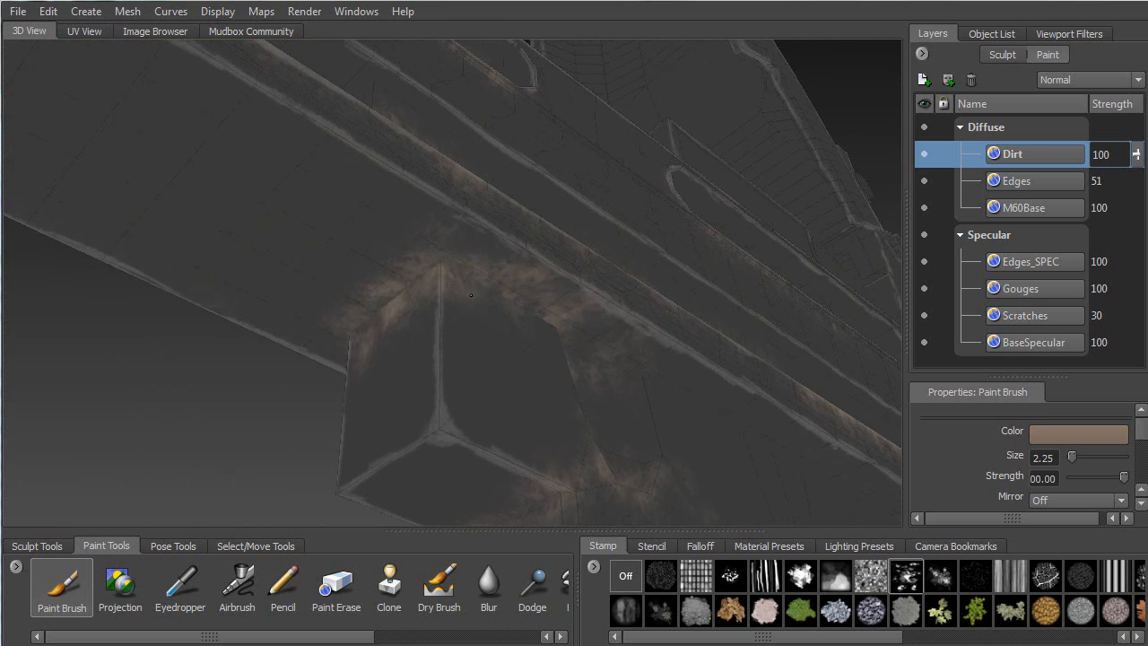
{"action": "left_click_drag", "start_coordinate": [563, 321], "coordinate": [638, 382]}
{"action": "middle_click_drag", "start_coordinate": [696, 400], "coordinate": [285, 206], "text": "alt"}
Paint dirt along the diagonal band and the upper band
{"action": "mouse_move", "coordinate": [284, 206]}
{"action": "left_mouse_down"}
{"action": "mouse_move", "coordinate": [417, 247]}
{"action": "mouse_move", "coordinate": [472, 297]}
{"action": "mouse_move", "coordinate": [540, 328]}
{"action": "left_mouse_up"}
{"action": "mouse_move", "coordinate": [453, 290]}
{"action": "left_mouse_down"}
{"action": "mouse_move", "coordinate": [394, 265]}
{"action": "mouse_move", "coordinate": [659, 390]}
{"action": "mouse_move", "coordinate": [561, 359]}
{"action": "mouse_move", "coordinate": [716, 438]}
{"action": "mouse_move", "coordinate": [529, 377]}
{"action": "mouse_move", "coordinate": [659, 302]}
{"action": "left_mouse_up"}
{"action": "middle_click_drag", "start_coordinate": [659, 302], "coordinate": [631, 460], "text": "alt"}
{"action": "mouse_move", "coordinate": [278, 171]}
{"action": "left_mouse_down"}
{"action": "mouse_move", "coordinate": [310, 193]}
{"action": "mouse_move", "coordinate": [588, 157]}
{"action": "mouse_move", "coordinate": [421, 157]}
{"action": "mouse_move", "coordinate": [513, 163]}
{"action": "mouse_move", "coordinate": [321, 144]}
{"action": "mouse_move", "coordinate": [430, 148]}
{"action": "mouse_move", "coordinate": [642, 125]}
{"action": "left_mouse_up"}
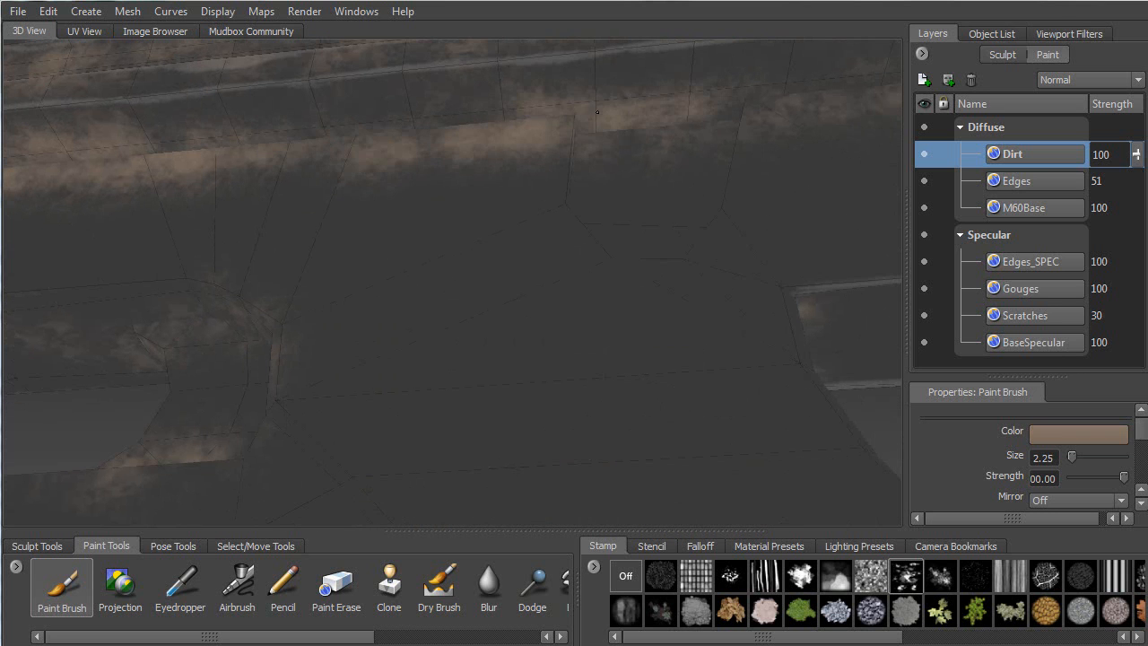
{"action": "middle_click_drag", "start_coordinate": [510, 170], "coordinate": [402, 159], "text": "alt"}
Grime the box's upper surface and top edge
{"action": "mouse_move", "coordinate": [402, 159]}
{"action": "left_mouse_down", "text": "alt"}
{"action": "mouse_move", "coordinate": [514, 242]}
{"action": "mouse_move", "coordinate": [431, 188]}
{"action": "mouse_move", "coordinate": [346, 174]}
{"action": "mouse_move", "coordinate": [479, 278]}
{"action": "mouse_move", "coordinate": [442, 186]}
{"action": "mouse_move", "coordinate": [426, 244]}
{"action": "mouse_move", "coordinate": [502, 215]}
{"action": "mouse_move", "coordinate": [558, 224]}
{"action": "mouse_move", "coordinate": [511, 235]}
{"action": "mouse_move", "coordinate": [432, 306]}
{"action": "mouse_move", "coordinate": [481, 137]}
{"action": "left_mouse_up", "text": "alt"}
{"action": "mouse_move", "coordinate": [485, 83]}
{"action": "left_mouse_down"}
{"action": "mouse_move", "coordinate": [357, 73]}
{"action": "mouse_move", "coordinate": [590, 204]}
{"action": "mouse_move", "coordinate": [696, 188]}
{"action": "left_mouse_up"}
{"action": "right_click_drag", "start_coordinate": [267, 323], "coordinate": [274, 147], "text": "alt"}
{"action": "left_click_drag", "start_coordinate": [274, 146], "coordinate": [483, 273], "text": "alt"}
Brush dirt beside the trigger guard
{"action": "right_click_drag", "start_coordinate": [490, 422], "coordinate": [496, 309], "text": "alt"}
{"action": "left_click_drag", "start_coordinate": [496, 309], "coordinate": [512, 295], "text": "alt"}
{"action": "right_click_drag", "start_coordinate": [512, 296], "coordinate": [491, 386], "text": "alt"}
{"action": "left_click_drag", "start_coordinate": [471, 235], "coordinate": [426, 256], "text": "alt"}
{"action": "mouse_move", "coordinate": [502, 334]}
{"action": "left_mouse_down"}
{"action": "mouse_move", "coordinate": [499, 298]}
{"action": "mouse_move", "coordinate": [508, 382]}
{"action": "mouse_move", "coordinate": [676, 359]}
{"action": "left_mouse_up"}
Paint dirt around and along the trigger opening
{"action": "mouse_move", "coordinate": [379, 284]}
{"action": "left_mouse_down", "text": "alt"}
{"action": "mouse_move", "coordinate": [444, 239]}
{"action": "mouse_move", "coordinate": [535, 218]}
{"action": "left_mouse_up", "text": "alt"}
{"action": "mouse_move", "coordinate": [568, 166]}
{"action": "left_mouse_down", "text": "alt"}
{"action": "mouse_move", "coordinate": [521, 156]}
{"action": "mouse_move", "coordinate": [543, 118]}
{"action": "left_mouse_up", "text": "alt"}
{"action": "left_click_drag", "start_coordinate": [381, 314], "coordinate": [428, 241]}
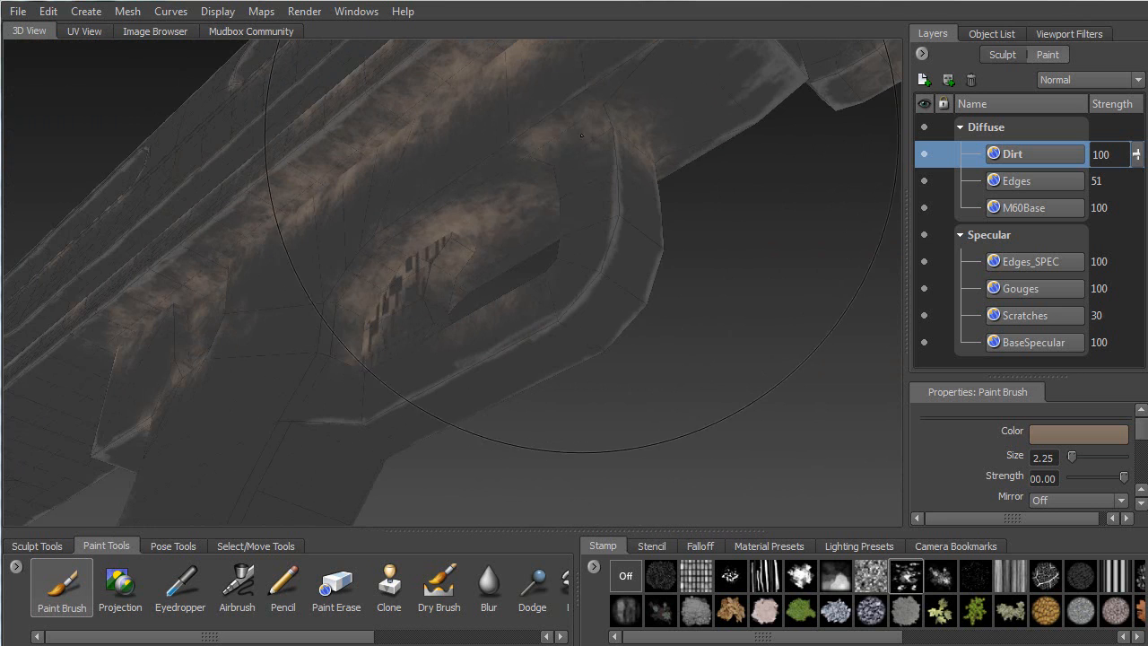
Orbit around the trigger guard and close in on the stock/receiver joint
{"action": "left_click_drag", "start_coordinate": [565, 126], "coordinate": [327, 106], "text": "alt"}
{"action": "mouse_move", "coordinate": [375, 150]}
{"action": "left_mouse_down", "text": "alt"}
{"action": "mouse_move", "coordinate": [454, 268]}
{"action": "mouse_move", "coordinate": [535, 341]}
{"action": "mouse_move", "coordinate": [582, 357]}
{"action": "left_mouse_up", "text": "alt"}
{"action": "left_click_drag", "start_coordinate": [533, 278], "coordinate": [475, 184], "text": "alt"}
{"action": "right_click_drag", "start_coordinate": [475, 184], "coordinate": [417, 179], "text": "alt"}
{"action": "mouse_move", "coordinate": [417, 180]}
{"action": "left_mouse_down", "text": "alt"}
{"action": "mouse_move", "coordinate": [497, 162]}
{"action": "mouse_move", "coordinate": [586, 169]}
{"action": "mouse_move", "coordinate": [561, 235]}
{"action": "mouse_move", "coordinate": [414, 202]}
{"action": "mouse_move", "coordinate": [466, 184]}
{"action": "left_mouse_up", "text": "alt"}
{"action": "right_click_drag", "start_coordinate": [466, 184], "coordinate": [420, 173], "text": "alt"}
{"action": "left_click_drag", "start_coordinate": [414, 181], "coordinate": [439, 226], "text": "alt"}
{"action": "right_click_drag", "start_coordinate": [440, 226], "coordinate": [506, 224], "text": "alt"}
{"action": "mouse_move", "coordinate": [383, 221]}
{"action": "left_mouse_down", "text": "alt"}
{"action": "mouse_move", "coordinate": [405, 202]}
{"action": "mouse_move", "coordinate": [418, 282]}
{"action": "mouse_move", "coordinate": [476, 331]}
{"action": "left_mouse_up", "text": "alt"}
{"action": "left_click_drag", "start_coordinate": [544, 352], "coordinate": [482, 227], "text": "alt"}
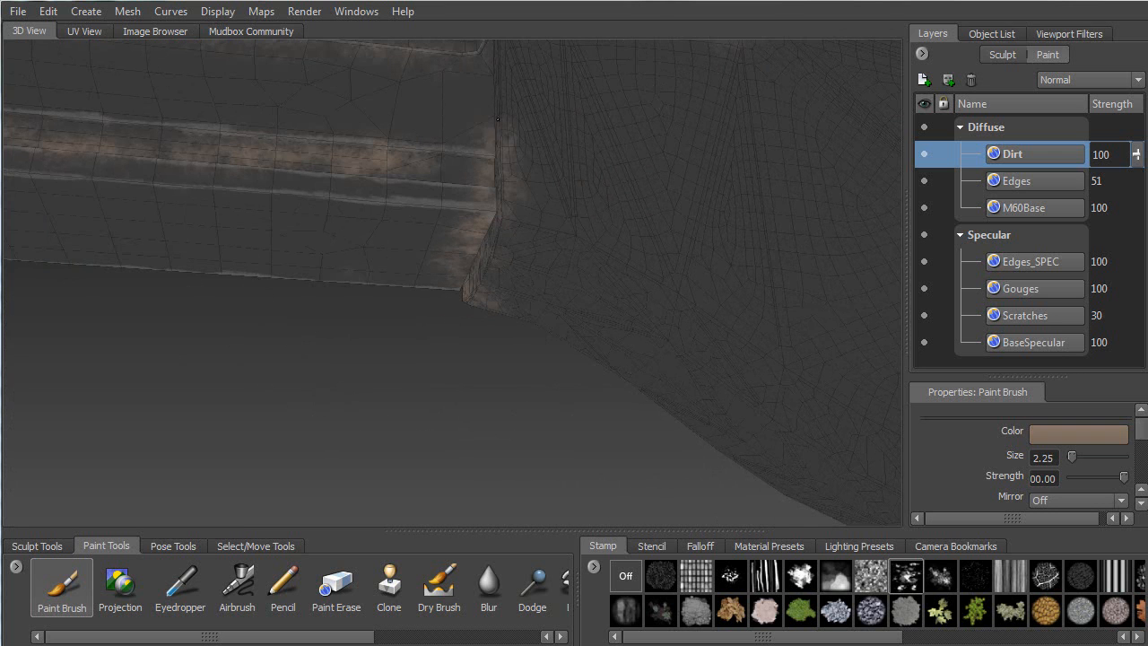
{"action": "mouse_move", "coordinate": [520, 89]}
{"action": "left_mouse_down", "text": "alt"}
{"action": "mouse_move", "coordinate": [426, 201]}
{"action": "mouse_move", "coordinate": [390, 334]}
{"action": "left_mouse_up", "text": "alt"}
{"action": "mouse_move", "coordinate": [390, 219]}
{"action": "left_mouse_down", "text": "alt"}
{"action": "mouse_move", "coordinate": [408, 188]}
{"action": "mouse_move", "coordinate": [448, 179]}
{"action": "mouse_move", "coordinate": [645, 165]}
{"action": "left_mouse_up", "text": "alt"}
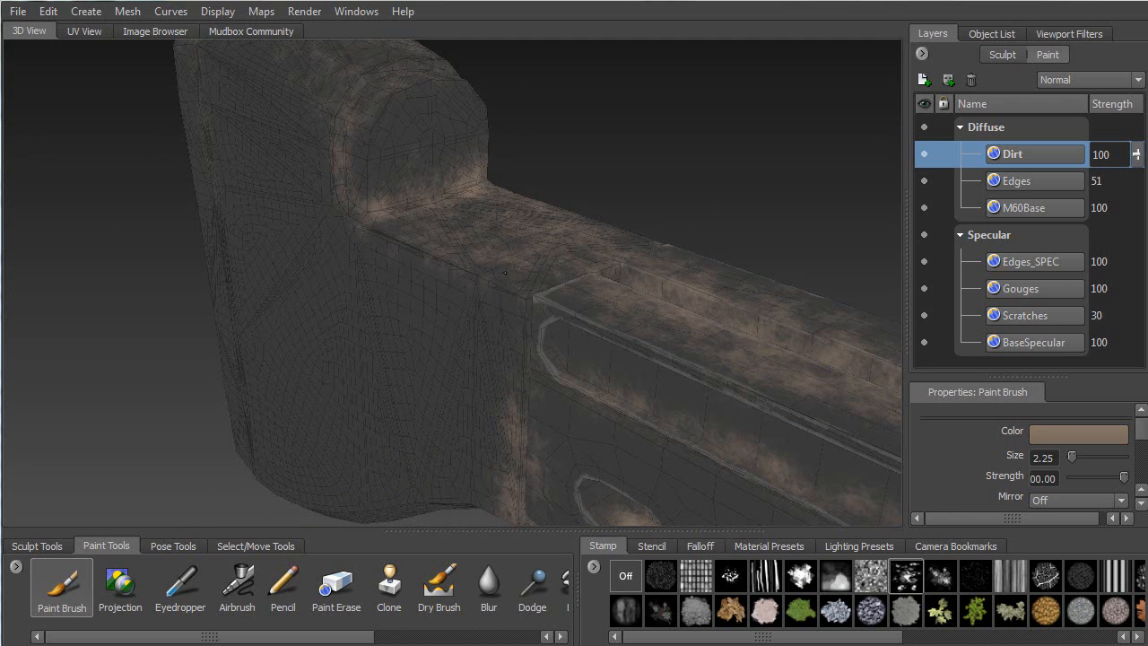
Paint dirt along the stock's curved rim
{"action": "left_click_drag", "start_coordinate": [538, 296], "coordinate": [332, 265], "text": "alt"}
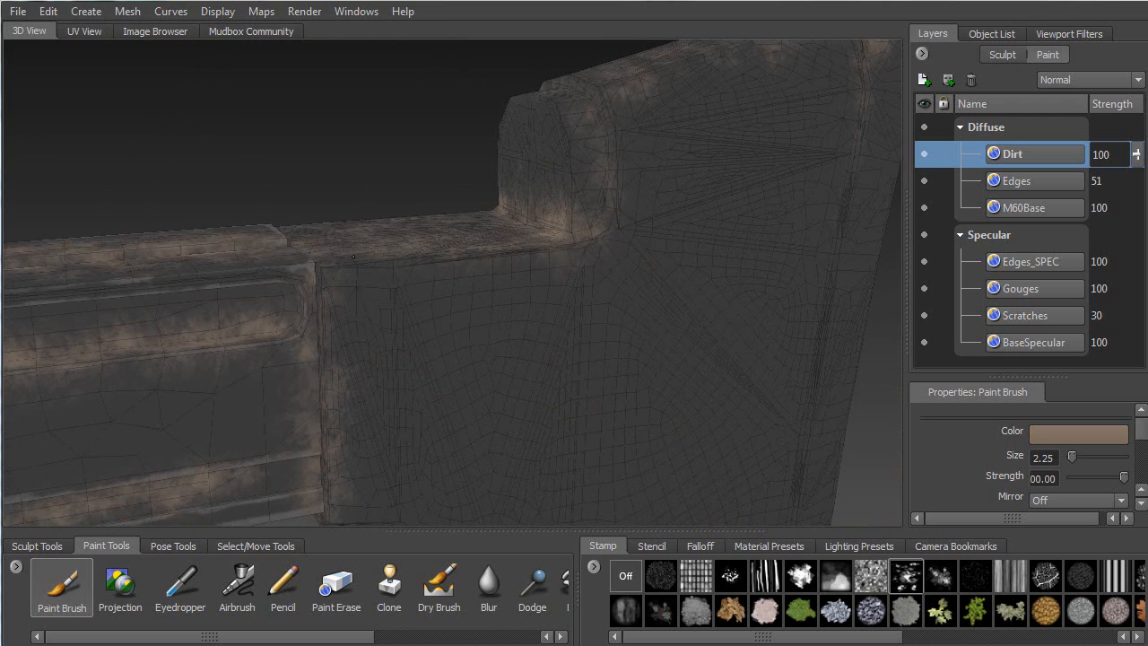
{"action": "left_click_drag", "start_coordinate": [504, 263], "coordinate": [325, 216], "text": "alt"}
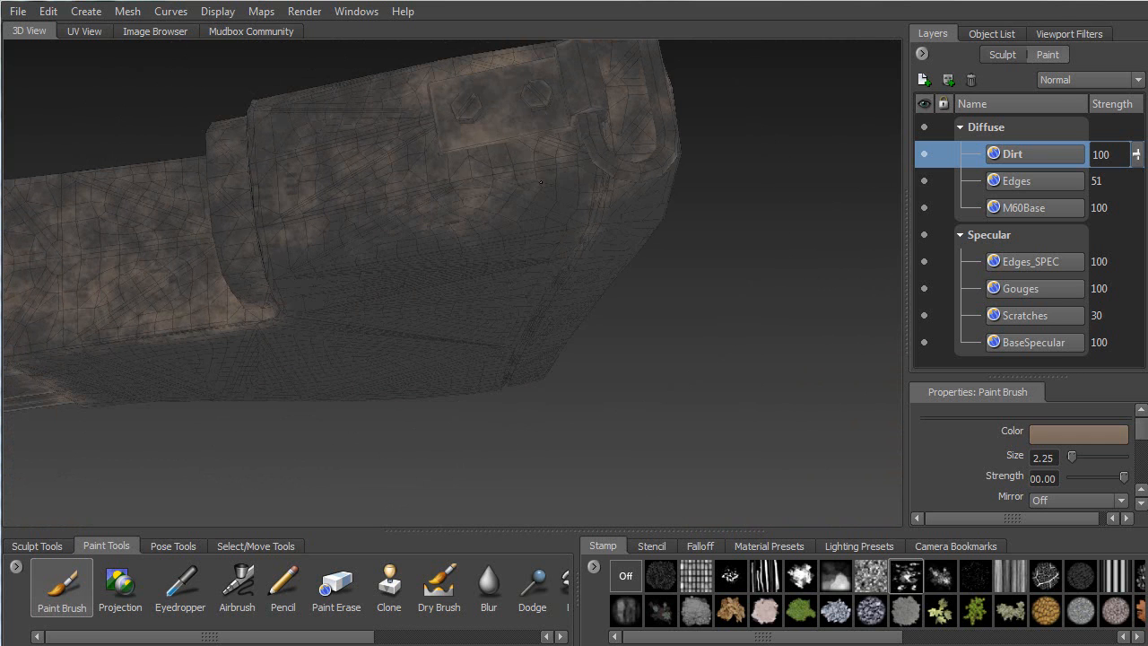
{"action": "left_click_drag", "start_coordinate": [591, 203], "coordinate": [427, 318], "text": "alt"}
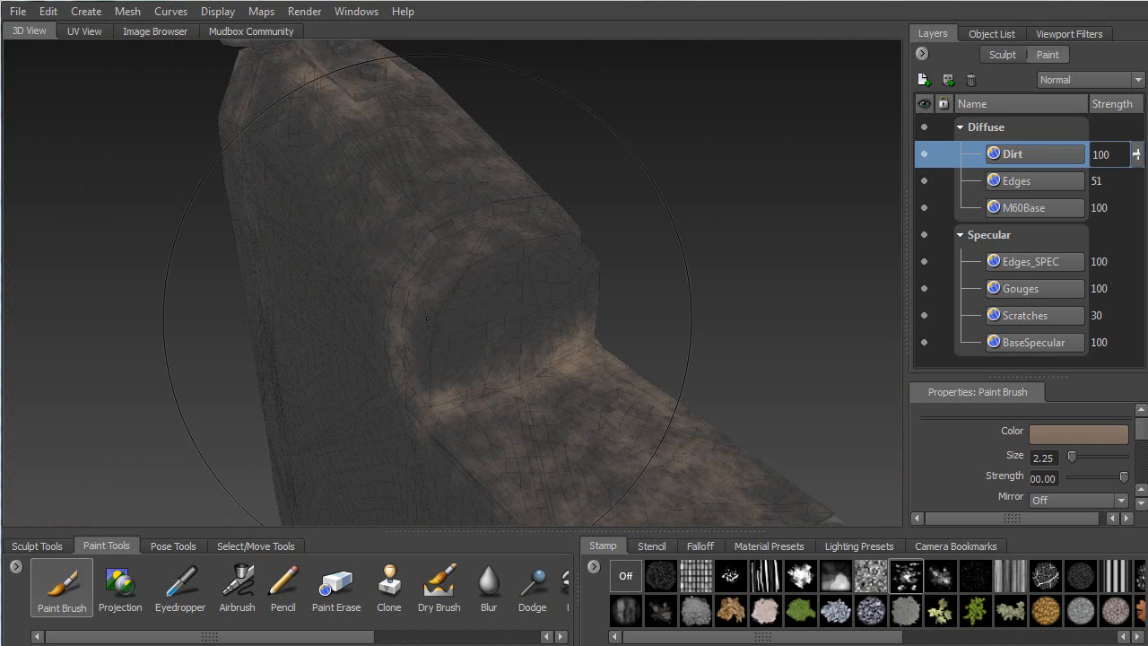
{"action": "left_click_drag", "start_coordinate": [429, 261], "coordinate": [487, 223]}
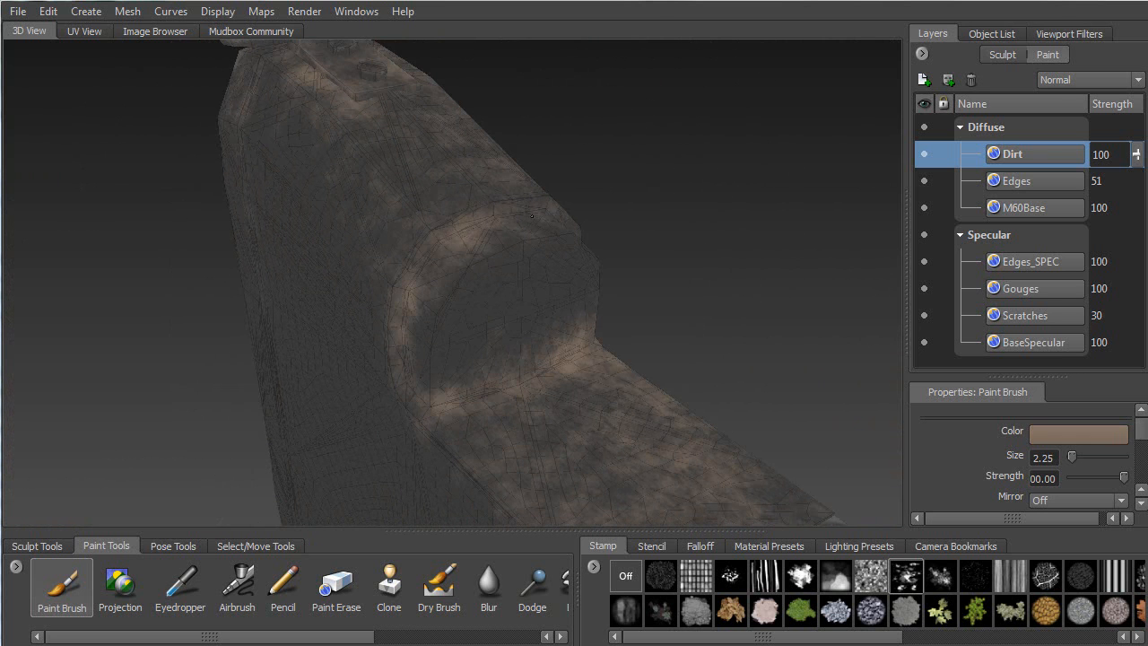
Stamp brown dirt on the stock's underside edge
{"action": "left_click_drag", "start_coordinate": [423, 248], "coordinate": [310, 206], "text": "alt"}
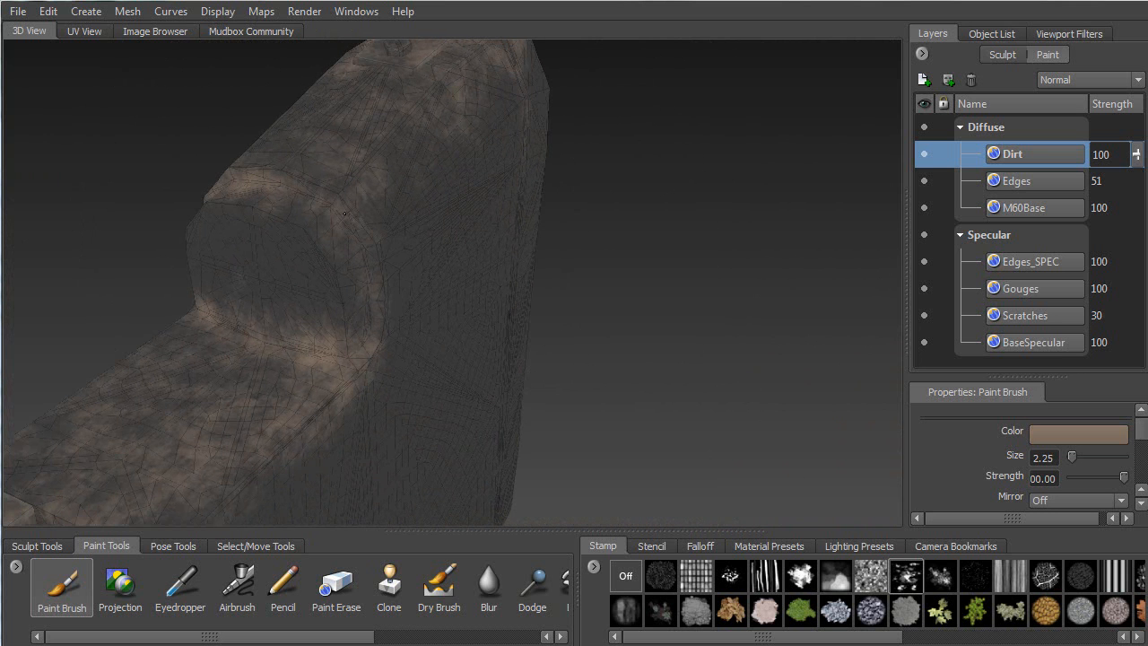
{"action": "mouse_move", "coordinate": [378, 278]}
{"action": "left_mouse_down", "text": "alt"}
{"action": "mouse_move", "coordinate": [396, 258]}
{"action": "mouse_move", "coordinate": [444, 256]}
{"action": "mouse_move", "coordinate": [520, 296]}
{"action": "mouse_move", "coordinate": [514, 365]}
{"action": "mouse_move", "coordinate": [341, 233]}
{"action": "left_mouse_up", "text": "alt"}
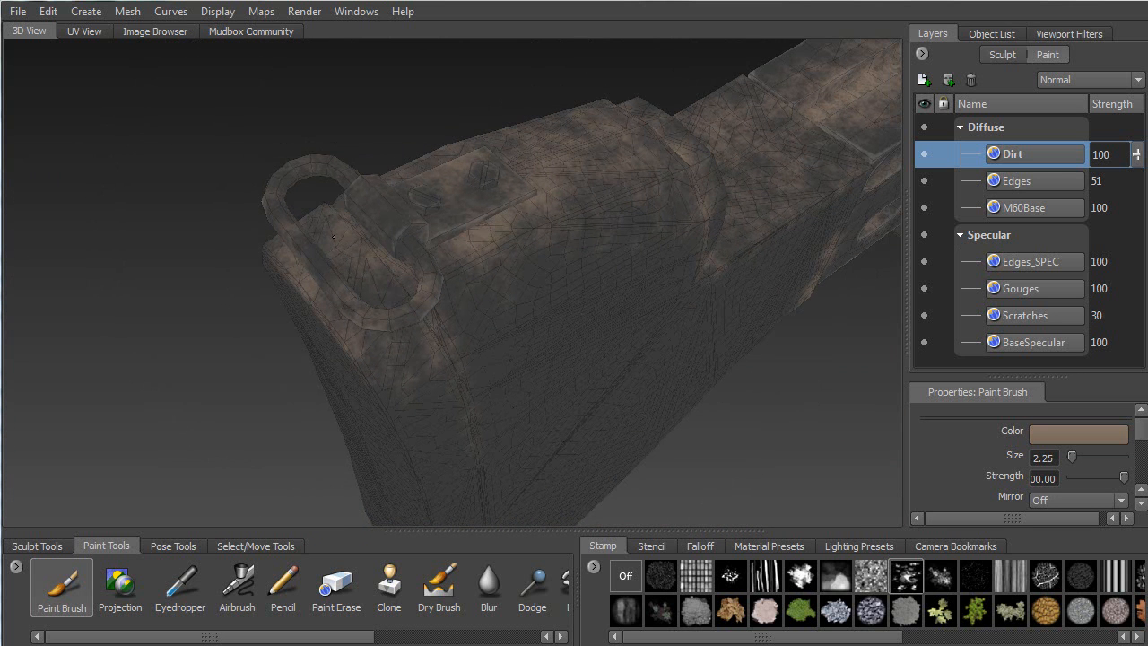
{"action": "left_click_drag", "start_coordinate": [357, 185], "coordinate": [291, 280], "text": "alt"}
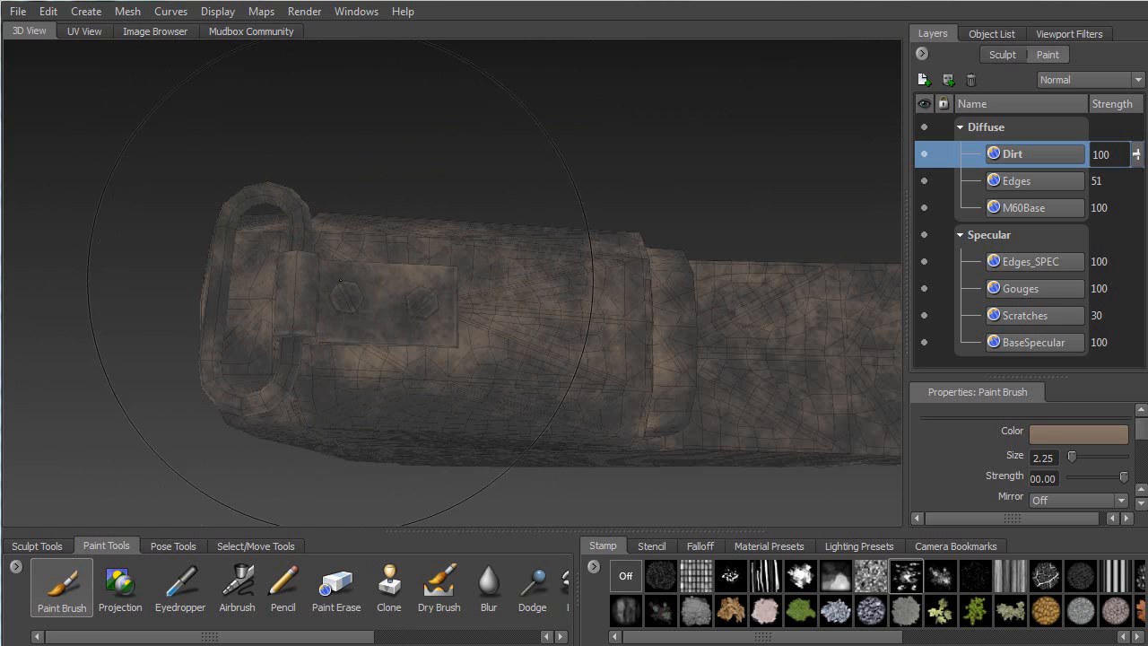
{"action": "left_click_drag", "start_coordinate": [330, 303], "coordinate": [678, 279], "text": "alt"}
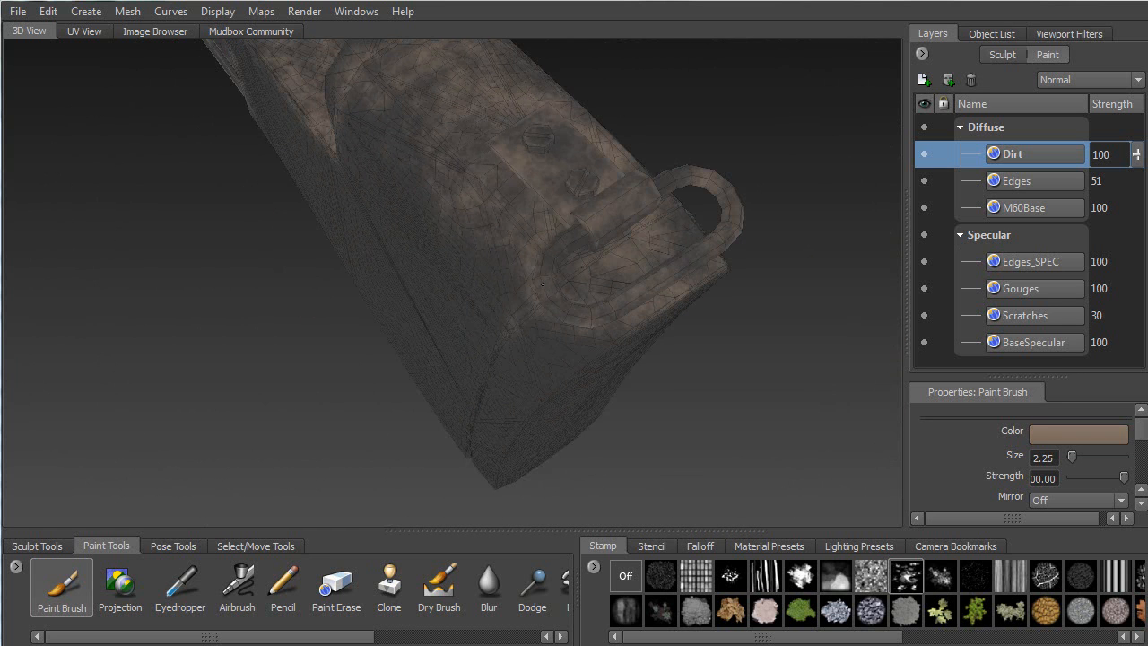
{"action": "left_click_drag", "start_coordinate": [568, 231], "coordinate": [342, 226], "text": "alt"}
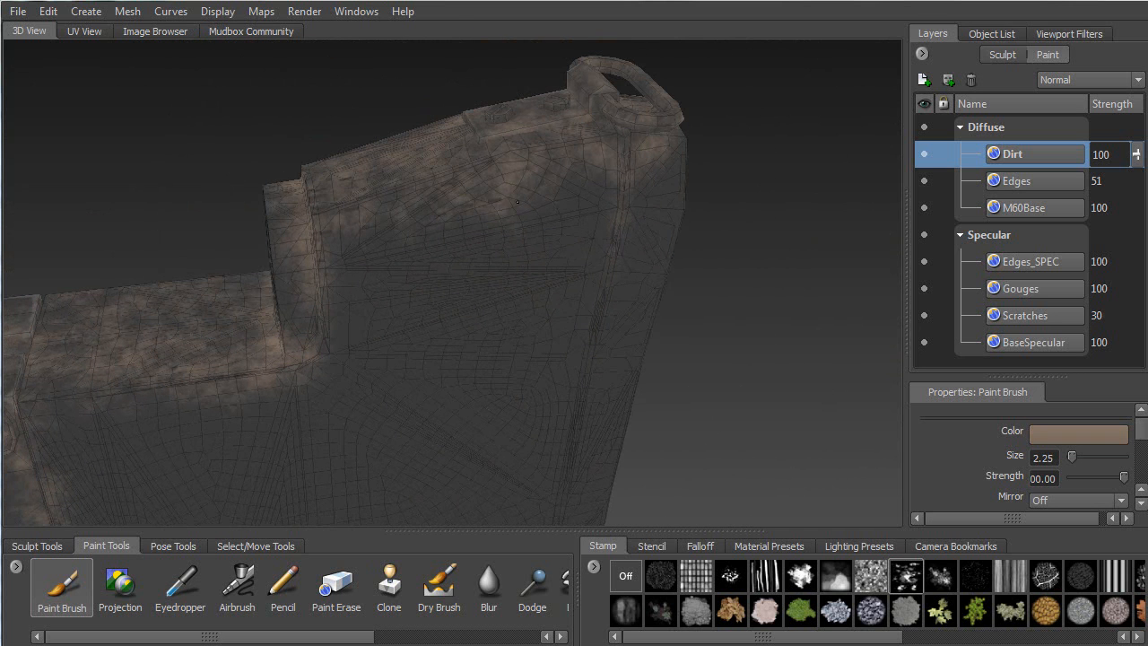
{"action": "mouse_move", "coordinate": [589, 251]}
{"action": "left_mouse_down", "text": "alt"}
{"action": "mouse_move", "coordinate": [359, 182]}
{"action": "mouse_move", "coordinate": [440, 208]}
{"action": "mouse_move", "coordinate": [538, 206]}
{"action": "left_mouse_up", "text": "alt"}
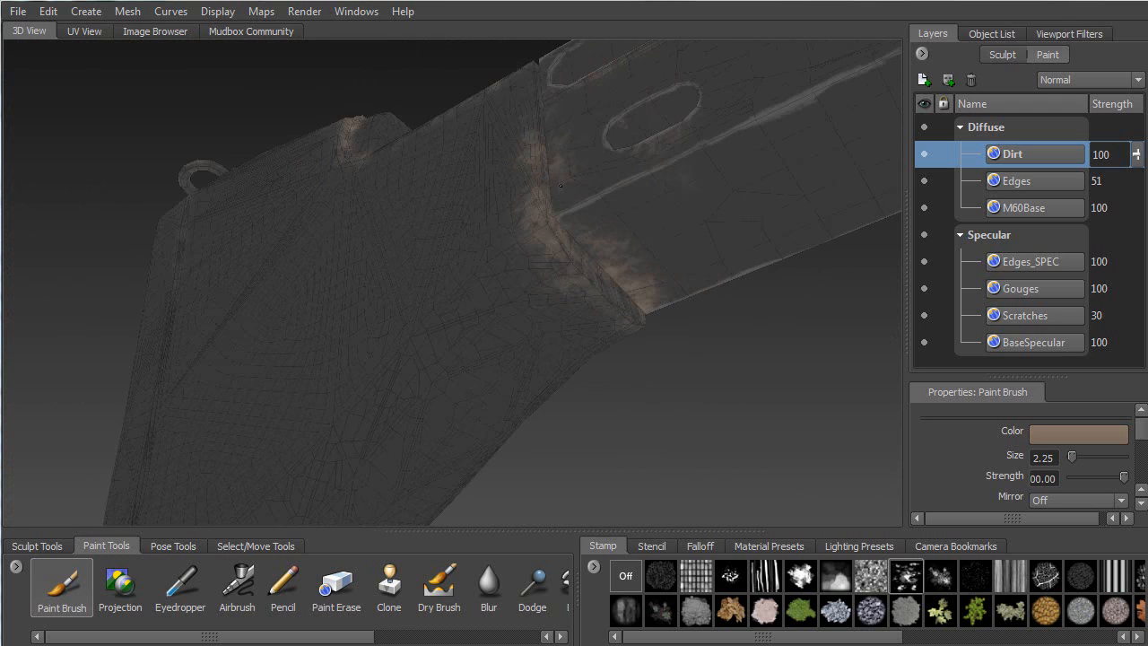
{"action": "left_click_drag", "start_coordinate": [626, 188], "coordinate": [619, 212]}
Orbit around the receiver and grip to show most of the gun
{"action": "left_click_drag", "start_coordinate": [603, 265], "coordinate": [391, 188], "text": "alt"}
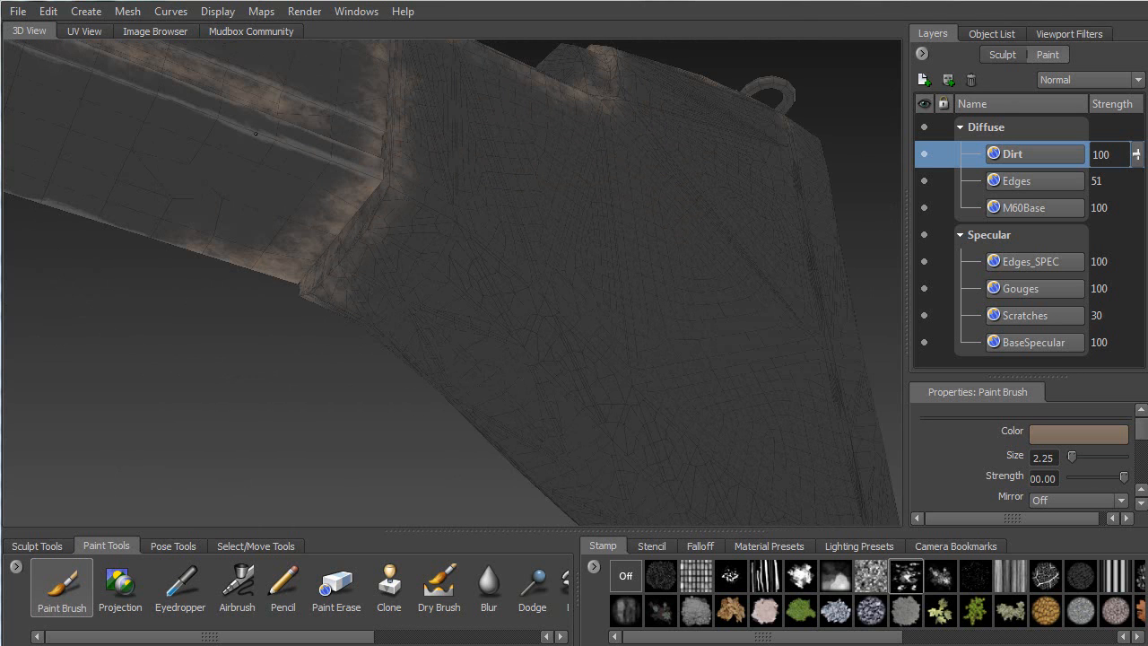
{"action": "mouse_move", "coordinate": [363, 176]}
{"action": "left_mouse_down", "text": "alt"}
{"action": "mouse_move", "coordinate": [538, 364]}
{"action": "mouse_move", "coordinate": [503, 239]}
{"action": "mouse_move", "coordinate": [457, 216]}
{"action": "left_mouse_up", "text": "alt"}
{"action": "middle_click_drag", "start_coordinate": [385, 229], "coordinate": [674, 241], "text": "alt"}
{"action": "right_click_drag", "start_coordinate": [686, 242], "coordinate": [584, 234], "text": "alt"}
Brush dirt along the receiver's vertical edge beside the grip opening
{"action": "left_click_drag", "start_coordinate": [585, 234], "coordinate": [546, 203], "text": "alt"}
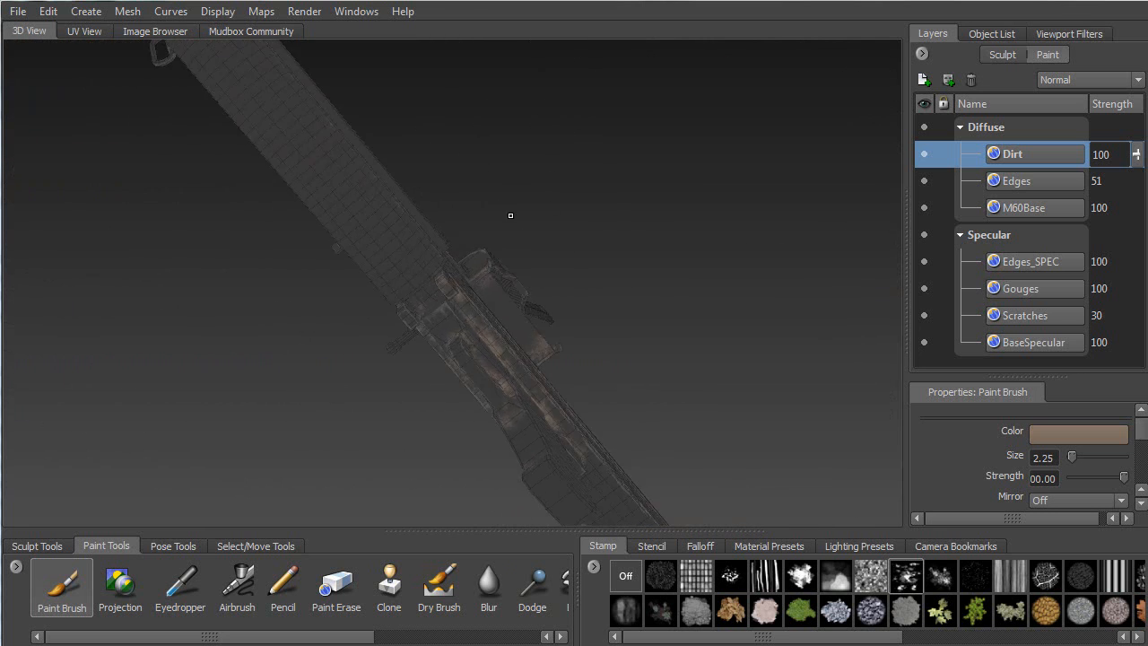
{"action": "right_click_drag", "start_coordinate": [546, 203], "coordinate": [632, 208], "text": "alt"}
{"action": "middle_click_drag", "start_coordinate": [456, 251], "coordinate": [493, 178], "text": "alt"}
{"action": "mouse_move", "coordinate": [493, 178]}
{"action": "left_mouse_down", "text": "alt"}
{"action": "mouse_move", "coordinate": [361, 253]}
{"action": "mouse_move", "coordinate": [334, 239]}
{"action": "mouse_move", "coordinate": [366, 244]}
{"action": "mouse_move", "coordinate": [369, 307]}
{"action": "mouse_move", "coordinate": [444, 306]}
{"action": "mouse_move", "coordinate": [470, 289]}
{"action": "left_mouse_up", "text": "alt"}
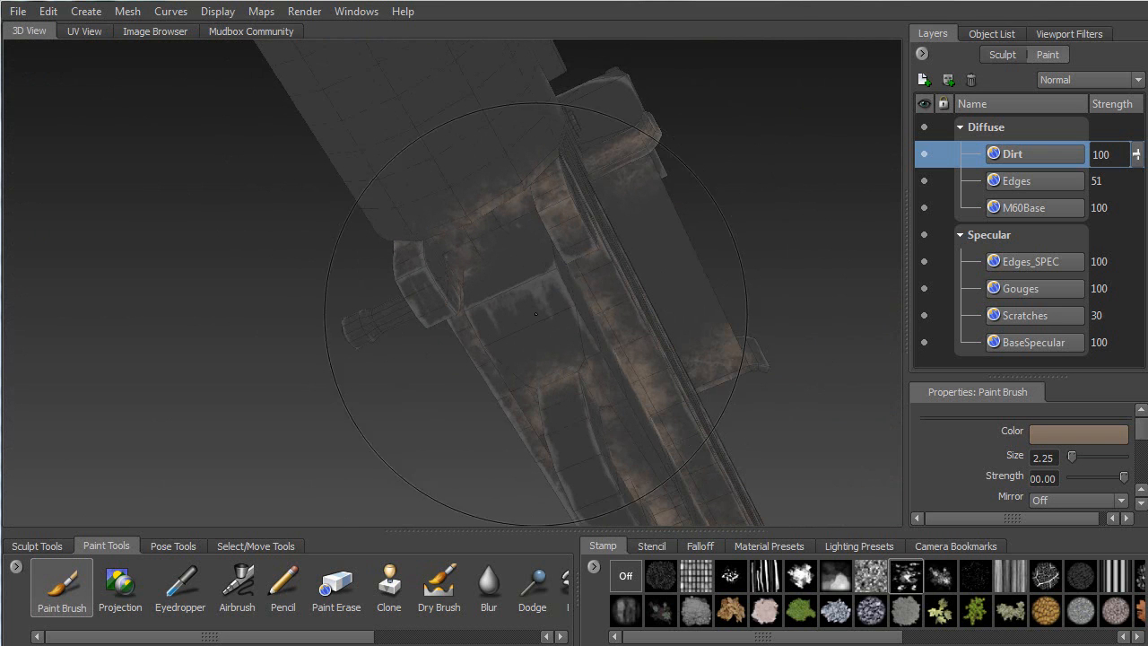
{"action": "mouse_move", "coordinate": [555, 260]}
{"action": "left_mouse_down", "text": "alt"}
{"action": "mouse_move", "coordinate": [516, 307]}
{"action": "mouse_move", "coordinate": [485, 233]}
{"action": "mouse_move", "coordinate": [497, 88]}
{"action": "left_mouse_up", "text": "alt"}
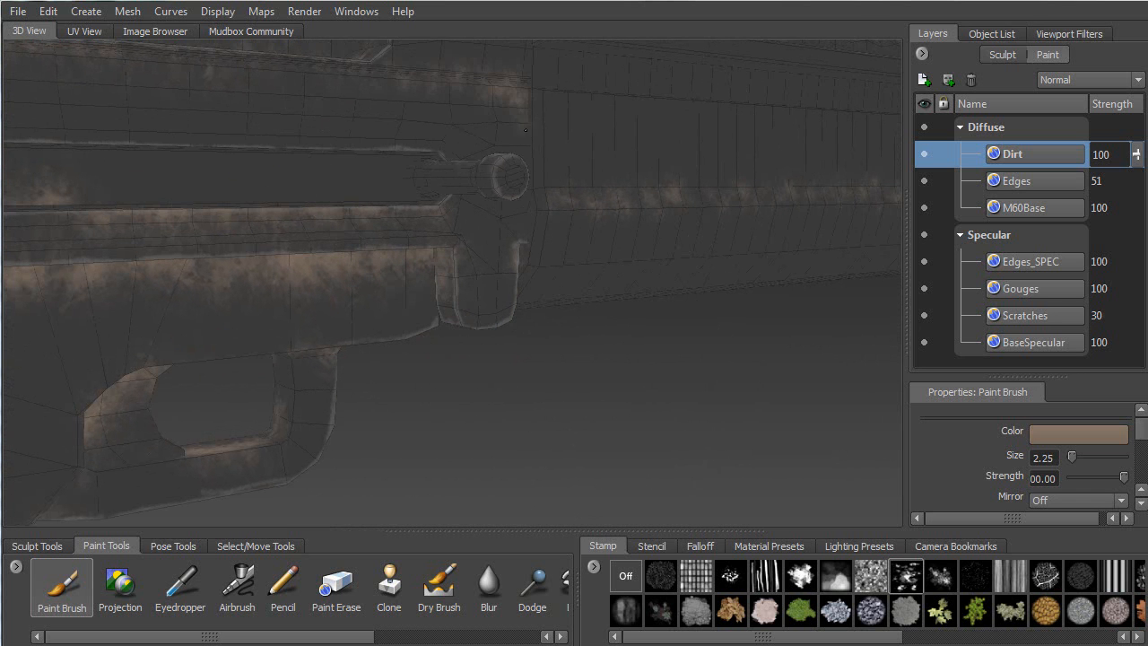
{"action": "left_click_drag", "start_coordinate": [546, 183], "coordinate": [511, 186], "text": "alt"}
{"action": "mouse_move", "coordinate": [526, 234]}
{"action": "left_mouse_down"}
{"action": "mouse_move", "coordinate": [524, 251]}
{"action": "mouse_move", "coordinate": [528, 125]}
{"action": "left_mouse_up"}
Stamp brown dirt leftward across the receiver's upper side panel
{"action": "mouse_move", "coordinate": [491, 186]}
{"action": "left_mouse_down", "text": "alt"}
{"action": "mouse_move", "coordinate": [384, 196]}
{"action": "mouse_move", "coordinate": [521, 180]}
{"action": "mouse_move", "coordinate": [180, 179]}
{"action": "mouse_move", "coordinate": [241, 173]}
{"action": "left_mouse_up", "text": "alt"}
{"action": "left_click_drag", "start_coordinate": [397, 198], "coordinate": [473, 211]}
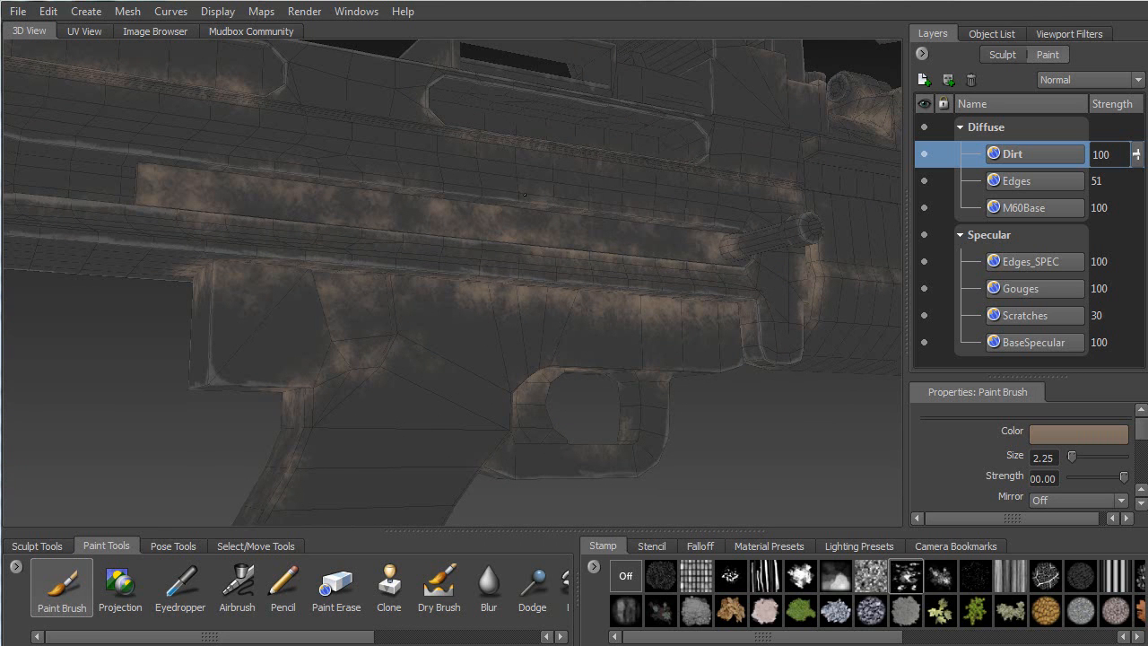
{"action": "left_click_drag", "start_coordinate": [513, 204], "coordinate": [214, 171]}
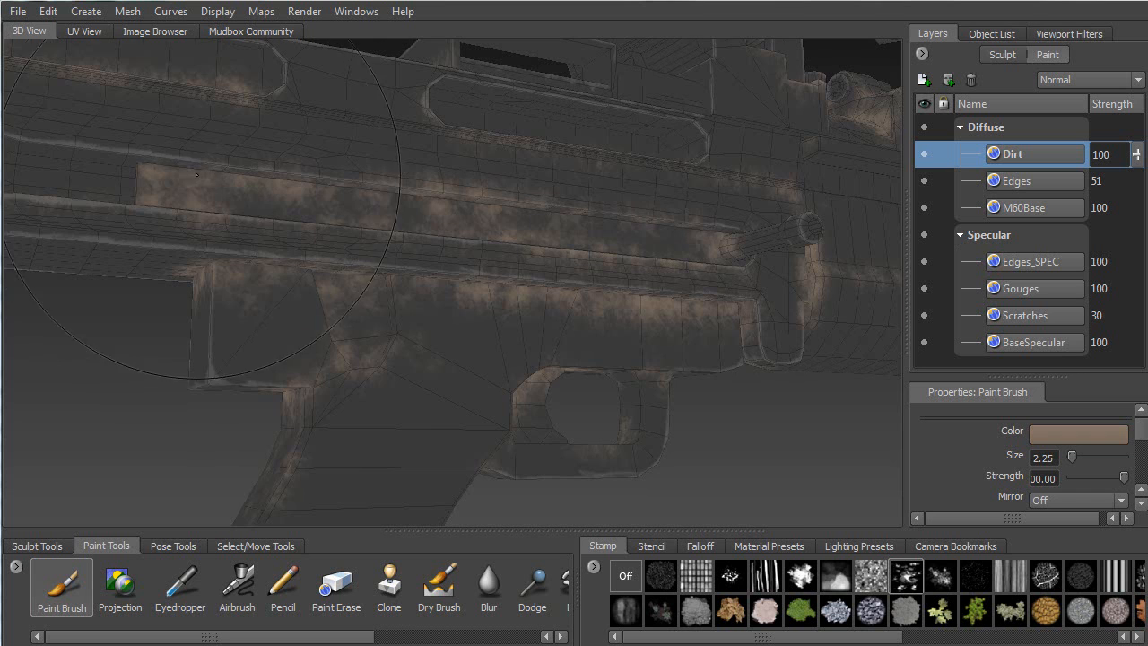
Orbit around the receiver's side slots, long pockets and top rails to inspect the grime
{"action": "middle_click_drag", "start_coordinate": [182, 175], "coordinate": [386, 235], "text": "alt"}
{"action": "left_click_drag", "start_coordinate": [386, 236], "coordinate": [354, 265], "text": "alt"}
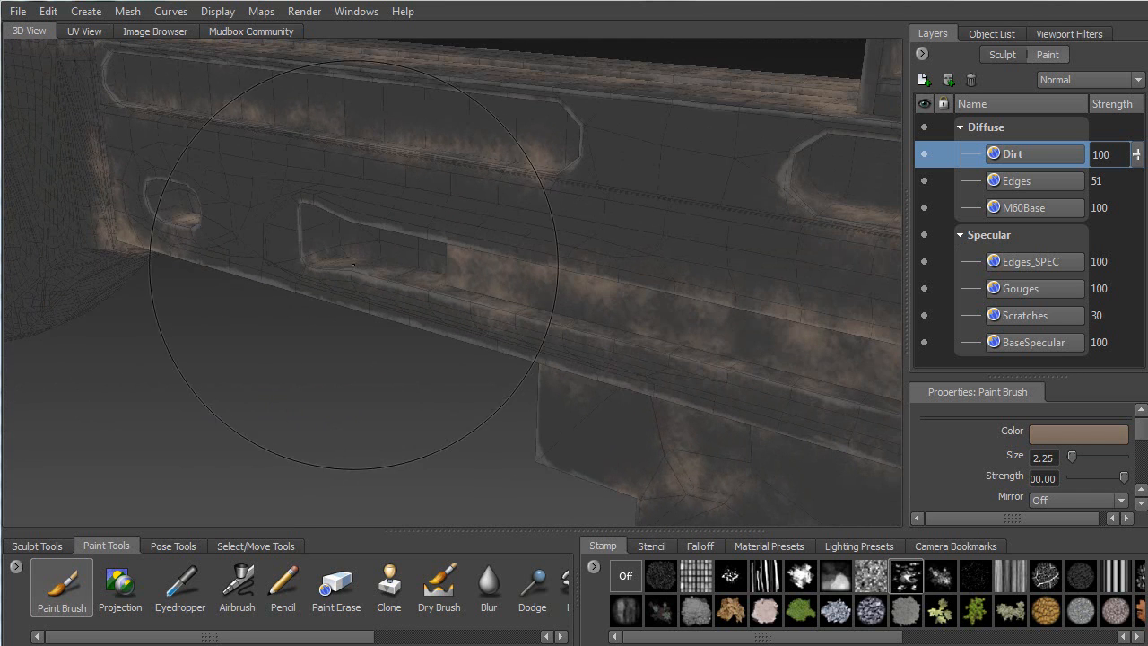
{"action": "left_click_drag", "start_coordinate": [442, 283], "coordinate": [340, 205], "text": "alt"}
{"action": "left_click_drag", "start_coordinate": [460, 207], "coordinate": [383, 238], "text": "alt"}
{"action": "mouse_move", "coordinate": [355, 253]}
{"action": "left_mouse_down", "text": "alt"}
{"action": "mouse_move", "coordinate": [272, 246]}
{"action": "mouse_move", "coordinate": [291, 210]}
{"action": "mouse_move", "coordinate": [483, 237]}
{"action": "mouse_move", "coordinate": [264, 212]}
{"action": "left_mouse_up", "text": "alt"}
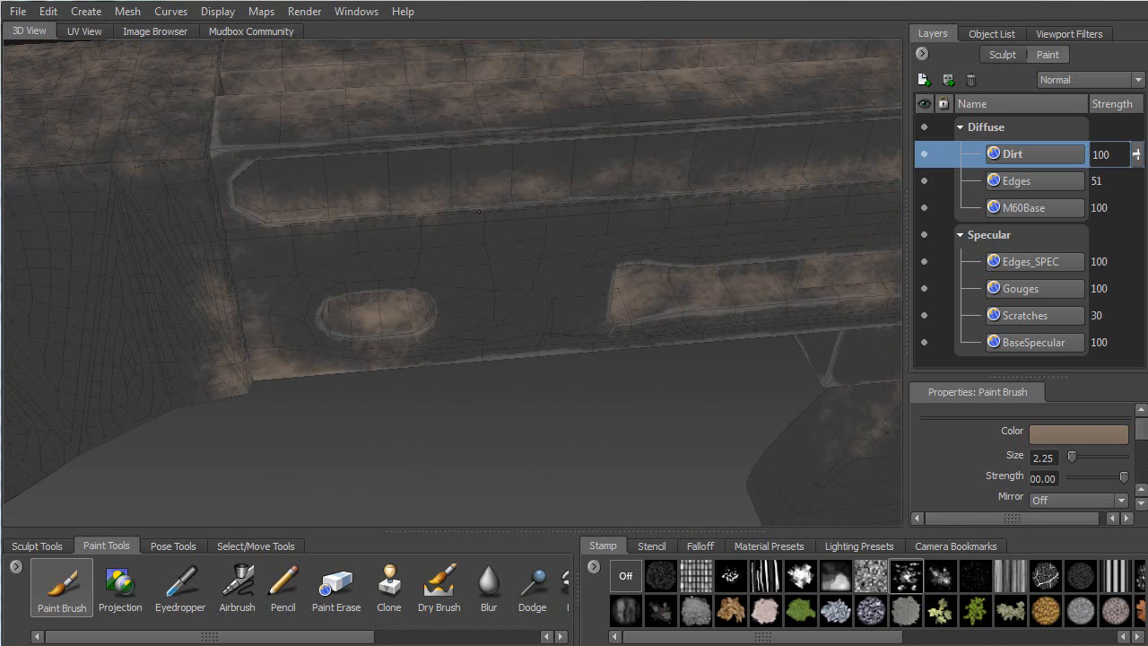
{"action": "left_click_drag", "start_coordinate": [539, 333], "coordinate": [397, 295], "text": "alt"}
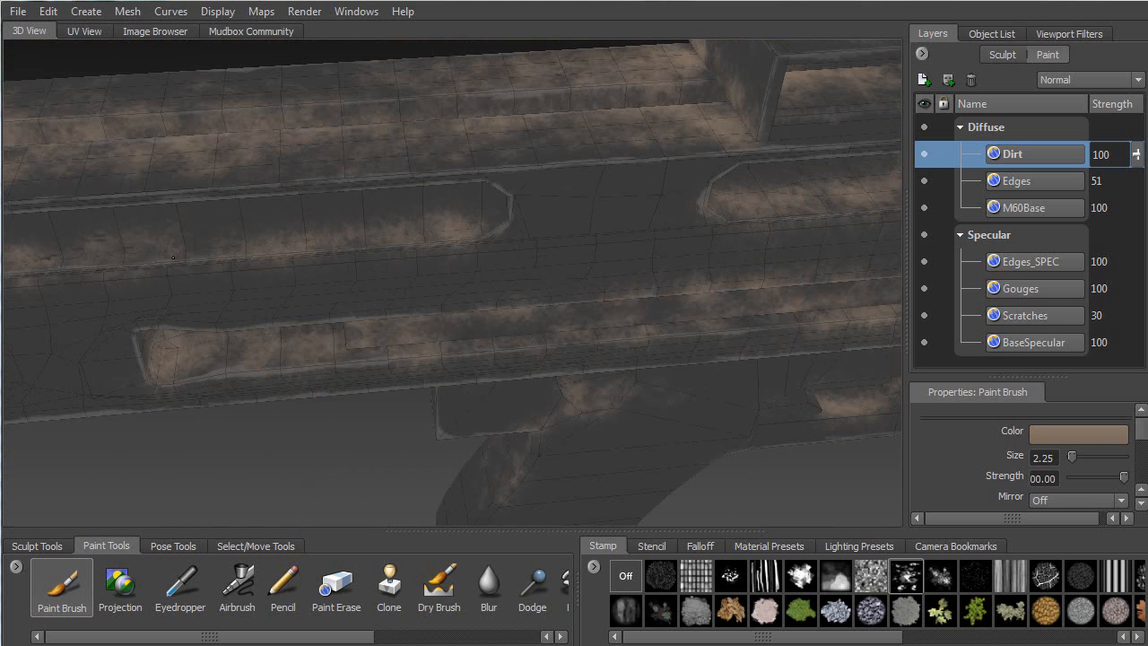
{"action": "mouse_move", "coordinate": [468, 223]}
{"action": "left_mouse_down", "text": "alt"}
{"action": "mouse_move", "coordinate": [295, 166]}
{"action": "mouse_move", "coordinate": [349, 164]}
{"action": "left_mouse_up", "text": "alt"}
{"action": "mouse_move", "coordinate": [726, 183]}
{"action": "left_mouse_down", "text": "alt"}
{"action": "mouse_move", "coordinate": [464, 262]}
{"action": "mouse_move", "coordinate": [451, 276]}
{"action": "mouse_move", "coordinate": [409, 268]}
{"action": "left_mouse_up", "text": "alt"}
{"action": "right_click_drag", "start_coordinate": [410, 267], "coordinate": [384, 238], "text": "alt"}
Cover the light edges of the bracket on top of the receiver with dirt
{"action": "mouse_move", "coordinate": [384, 238]}
{"action": "left_mouse_down", "text": "alt"}
{"action": "mouse_move", "coordinate": [302, 230]}
{"action": "mouse_move", "coordinate": [341, 238]}
{"action": "mouse_move", "coordinate": [600, 152]}
{"action": "left_mouse_up", "text": "alt"}
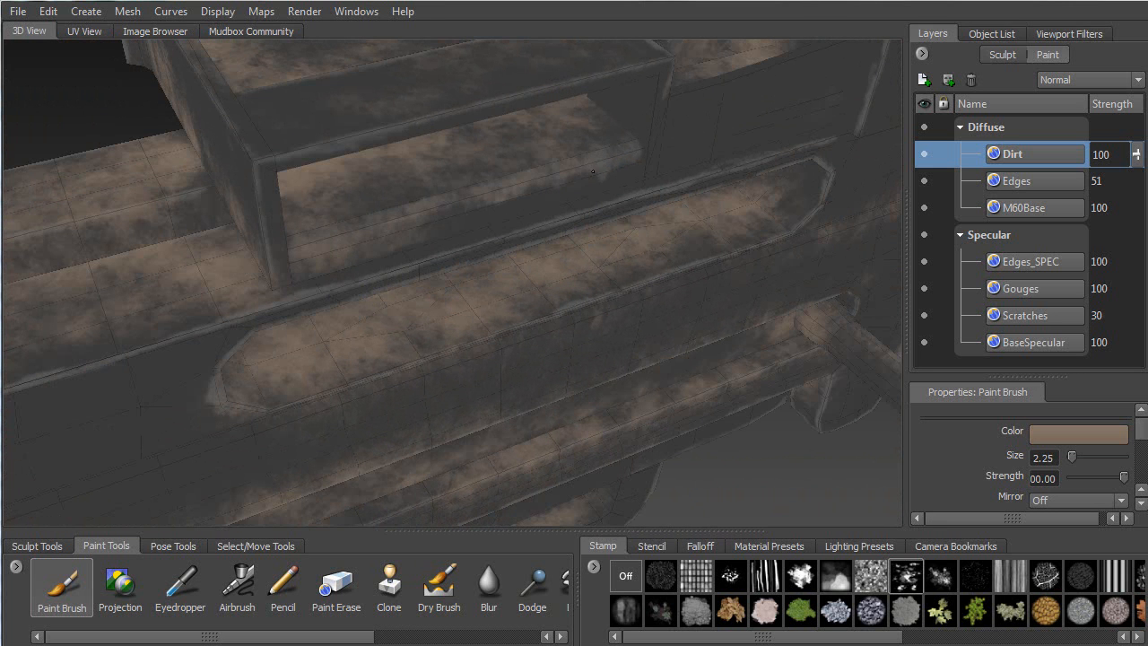
{"action": "mouse_move", "coordinate": [348, 218]}
{"action": "left_mouse_down", "text": "alt"}
{"action": "mouse_move", "coordinate": [224, 276]}
{"action": "mouse_move", "coordinate": [304, 390]}
{"action": "left_mouse_up", "text": "alt"}
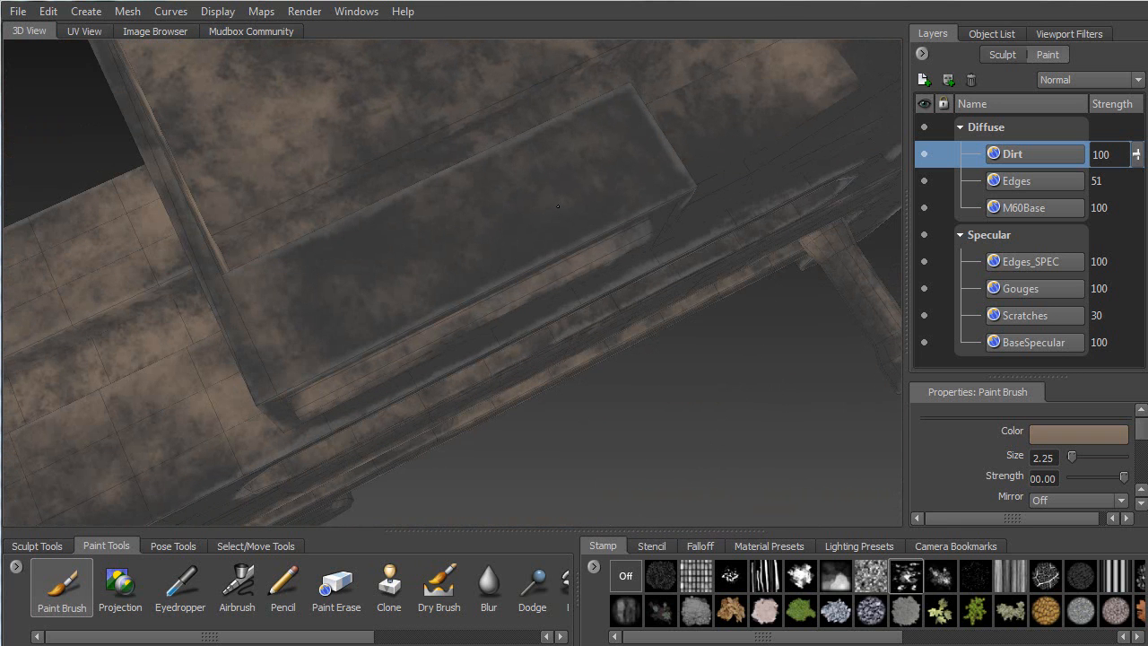
{"action": "left_click_drag", "start_coordinate": [548, 198], "coordinate": [862, 162], "text": "alt"}
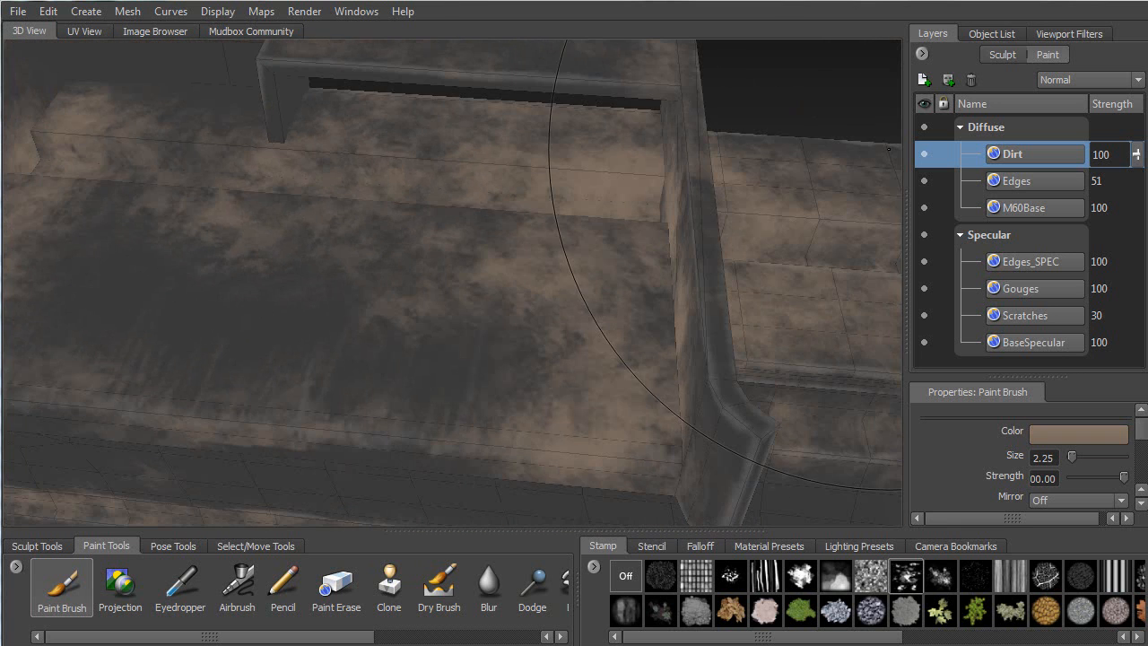
{"action": "middle_click_drag", "start_coordinate": [386, 197], "coordinate": [668, 173], "text": "alt"}
{"action": "left_click_drag", "start_coordinate": [668, 173], "coordinate": [436, 258], "text": "alt"}
{"action": "mouse_move", "coordinate": [443, 194]}
{"action": "left_mouse_down", "text": "alt"}
{"action": "mouse_move", "coordinate": [368, 219]}
{"action": "mouse_move", "coordinate": [545, 204]}
{"action": "mouse_move", "coordinate": [569, 244]}
{"action": "mouse_move", "coordinate": [486, 203]}
{"action": "left_mouse_up", "text": "alt"}
{"action": "left_click_drag", "start_coordinate": [400, 101], "coordinate": [418, 153], "text": "alt"}
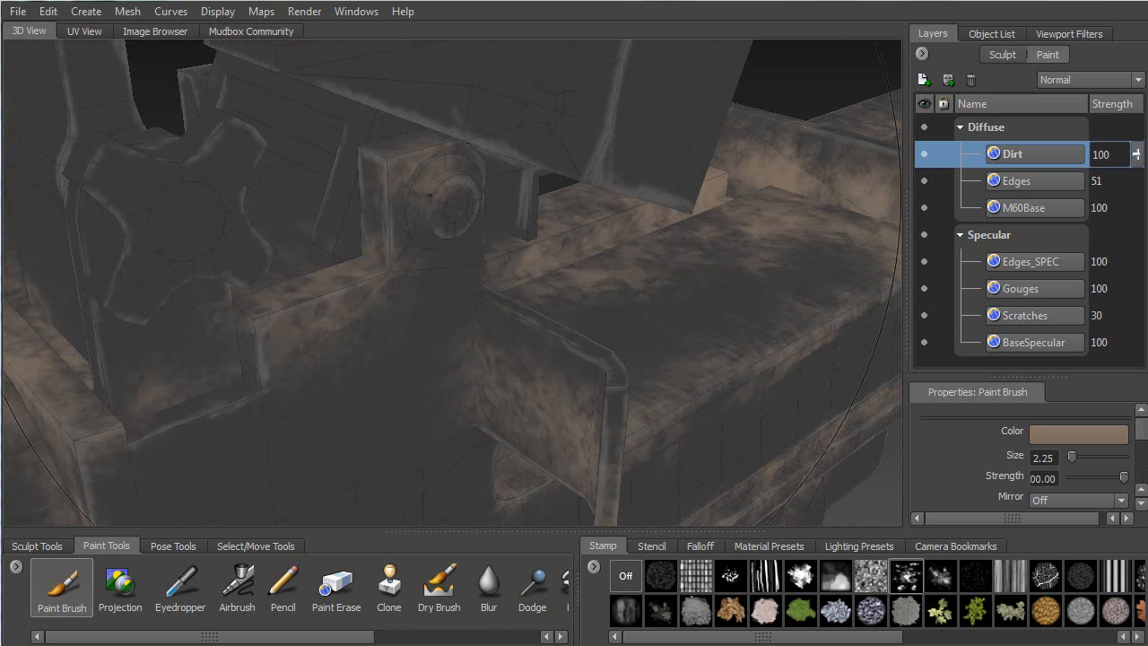
{"action": "left_click_drag", "start_coordinate": [457, 184], "coordinate": [302, 285], "text": "alt"}
{"action": "left_click_drag", "start_coordinate": [251, 368], "coordinate": [221, 415]}
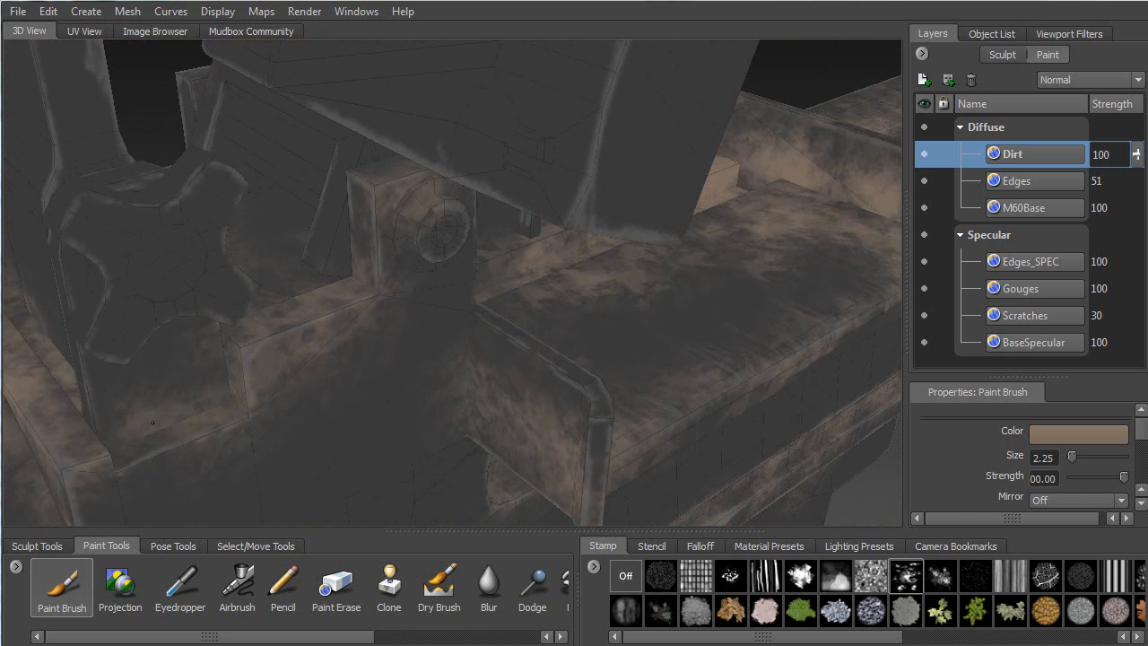
Dirty the central block's faces and the upper part of the disc
{"action": "left_click_drag", "start_coordinate": [154, 435], "coordinate": [357, 258], "text": "alt"}
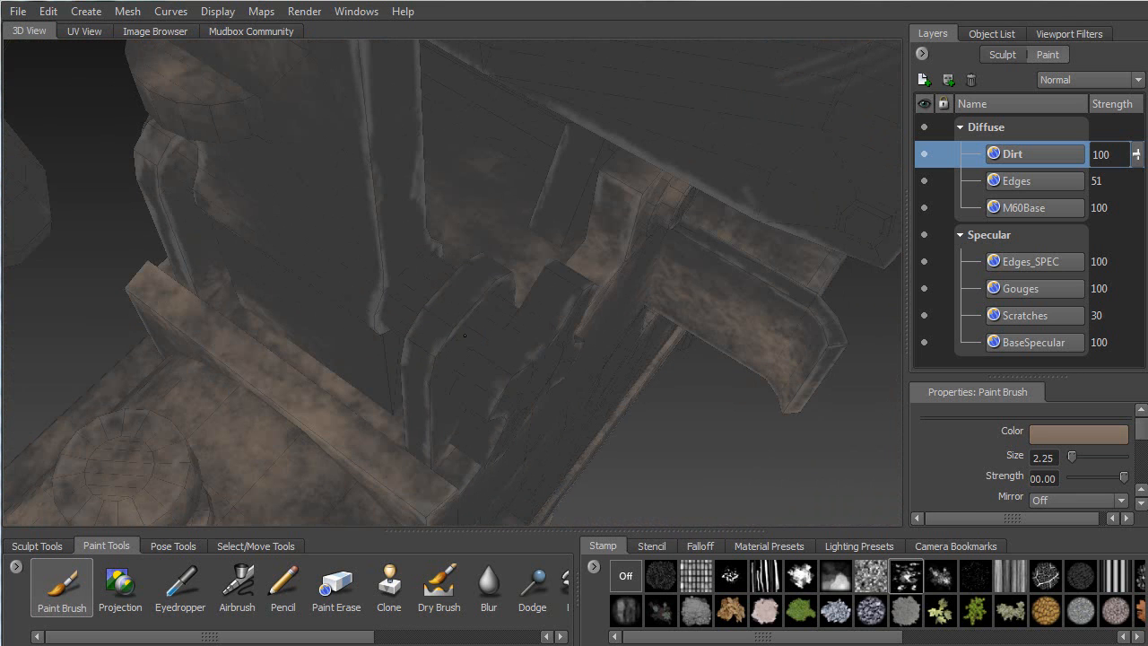
{"action": "mouse_move", "coordinate": [486, 360]}
{"action": "left_mouse_down"}
{"action": "mouse_move", "coordinate": [511, 341]}
{"action": "mouse_move", "coordinate": [481, 322]}
{"action": "left_mouse_up"}
{"action": "mouse_move", "coordinate": [465, 283]}
{"action": "left_mouse_down"}
{"action": "mouse_move", "coordinate": [404, 275]}
{"action": "mouse_move", "coordinate": [499, 246]}
{"action": "left_mouse_up"}
{"action": "mouse_move", "coordinate": [671, 74]}
{"action": "left_mouse_down"}
{"action": "mouse_move", "coordinate": [610, 101]}
{"action": "mouse_move", "coordinate": [485, 193]}
{"action": "mouse_move", "coordinate": [526, 133]}
{"action": "mouse_move", "coordinate": [451, 222]}
{"action": "mouse_move", "coordinate": [695, 187]}
{"action": "left_mouse_up"}
Paint dirt strokes along the ledge and its front edge
{"action": "mouse_move", "coordinate": [565, 224]}
{"action": "left_mouse_down", "text": "alt"}
{"action": "mouse_move", "coordinate": [465, 183]}
{"action": "mouse_move", "coordinate": [560, 200]}
{"action": "mouse_move", "coordinate": [435, 233]}
{"action": "left_mouse_up", "text": "alt"}
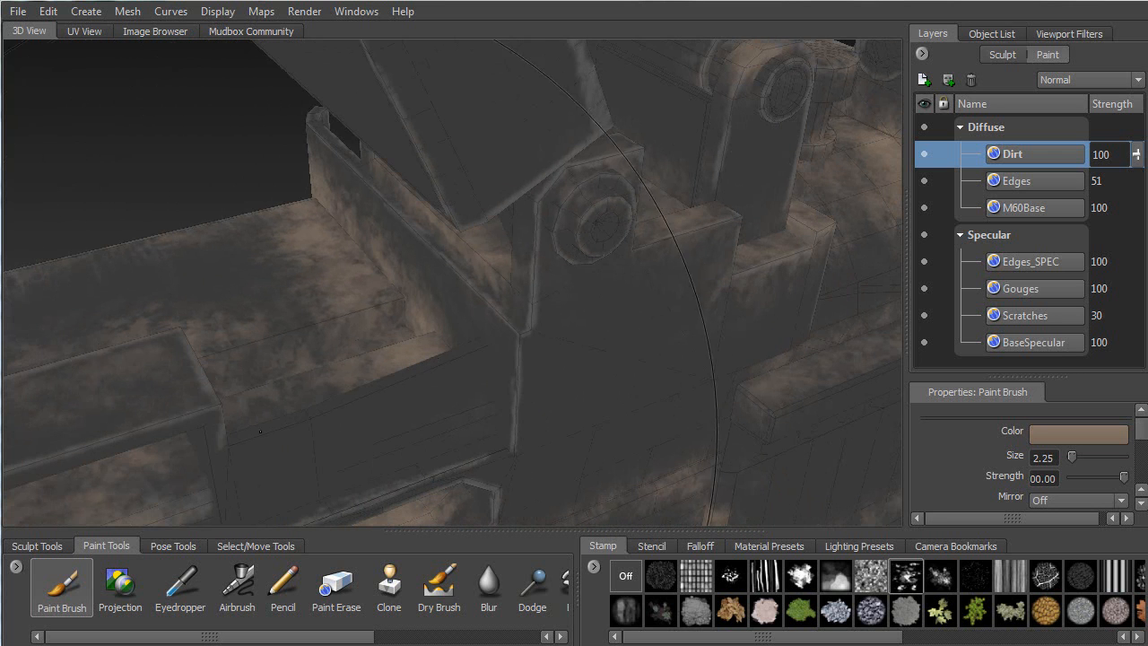
{"action": "left_click_drag", "start_coordinate": [344, 395], "coordinate": [464, 353]}
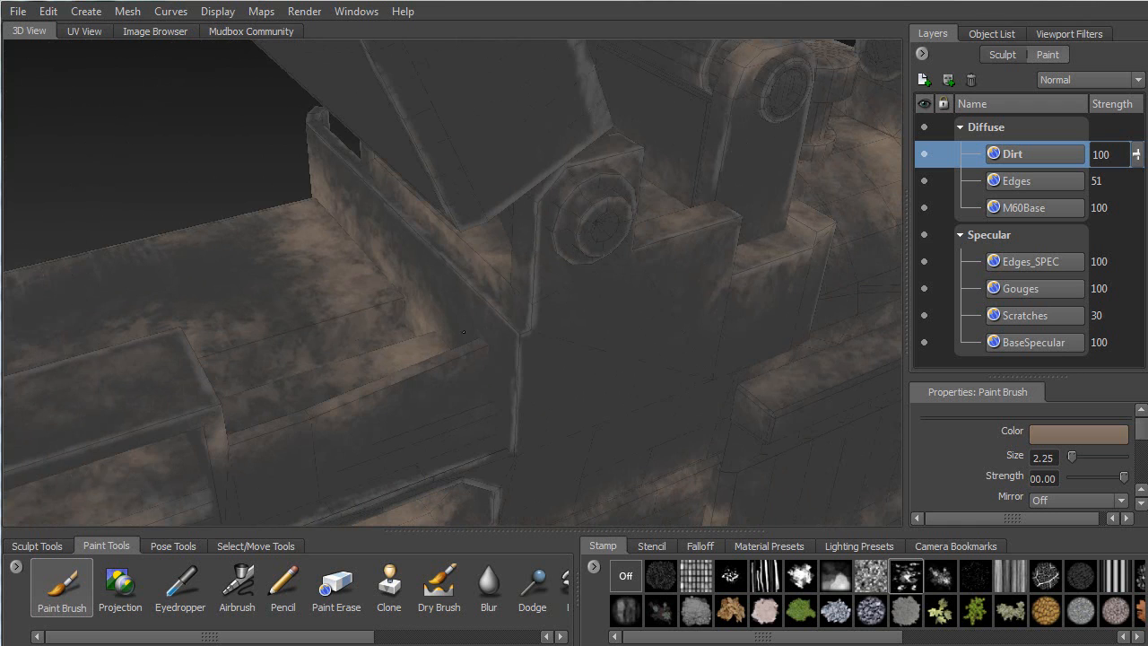
{"action": "middle_click_drag", "start_coordinate": [238, 433], "coordinate": [540, 289], "text": "alt"}
{"action": "mouse_move", "coordinate": [325, 300]}
{"action": "left_mouse_down"}
{"action": "mouse_move", "coordinate": [439, 269]}
{"action": "mouse_move", "coordinate": [296, 291]}
{"action": "mouse_move", "coordinate": [512, 229]}
{"action": "mouse_move", "coordinate": [544, 287]}
{"action": "left_mouse_up"}
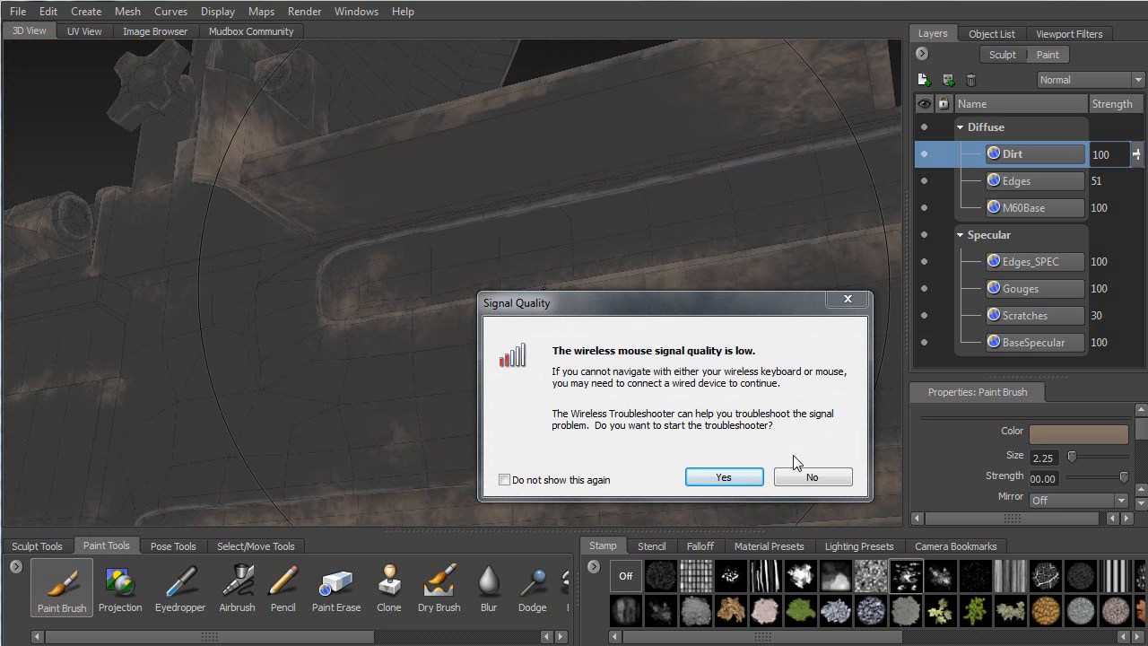
Dismiss the wireless Signal Quality warning with No and level the view of the gun
{"action": "left_click", "coordinate": [812, 477]}
{"action": "left_click_drag", "start_coordinate": [391, 332], "coordinate": [458, 319], "text": "alt"}
{"action": "middle_click_drag", "start_coordinate": [45, 340], "coordinate": [470, 289], "text": "alt"}
{"action": "mouse_move", "coordinate": [470, 290]}
{"action": "left_mouse_down", "text": "alt"}
{"action": "mouse_move", "coordinate": [509, 326]}
{"action": "mouse_move", "coordinate": [520, 257]}
{"action": "mouse_move", "coordinate": [455, 248]}
{"action": "mouse_move", "coordinate": [271, 320]}
{"action": "mouse_move", "coordinate": [388, 292]}
{"action": "left_mouse_up", "text": "alt"}
Fill in more brown dirt along the ledge and its edges toward the barrel
{"action": "middle_click_drag", "start_coordinate": [387, 291], "coordinate": [631, 190], "text": "alt"}
{"action": "middle_click_drag", "start_coordinate": [27, 440], "coordinate": [410, 286], "text": "alt"}
{"action": "mouse_move", "coordinate": [447, 272]}
{"action": "left_mouse_down"}
{"action": "mouse_move", "coordinate": [445, 260]}
{"action": "mouse_move", "coordinate": [451, 281]}
{"action": "left_mouse_up"}
{"action": "right_click_drag", "start_coordinate": [451, 281], "coordinate": [503, 296], "text": "alt"}
{"action": "middle_click_drag", "start_coordinate": [215, 322], "coordinate": [417, 367], "text": "alt"}
{"action": "left_click_drag", "start_coordinate": [430, 405], "coordinate": [437, 396]}
{"action": "mouse_move", "coordinate": [623, 325]}
{"action": "left_mouse_down"}
{"action": "mouse_move", "coordinate": [603, 299]}
{"action": "mouse_move", "coordinate": [653, 283]}
{"action": "left_mouse_up"}
{"action": "middle_click_drag", "start_coordinate": [270, 430], "coordinate": [475, 242], "text": "alt"}
{"action": "right_click_drag", "start_coordinate": [475, 242], "coordinate": [401, 254], "text": "alt"}
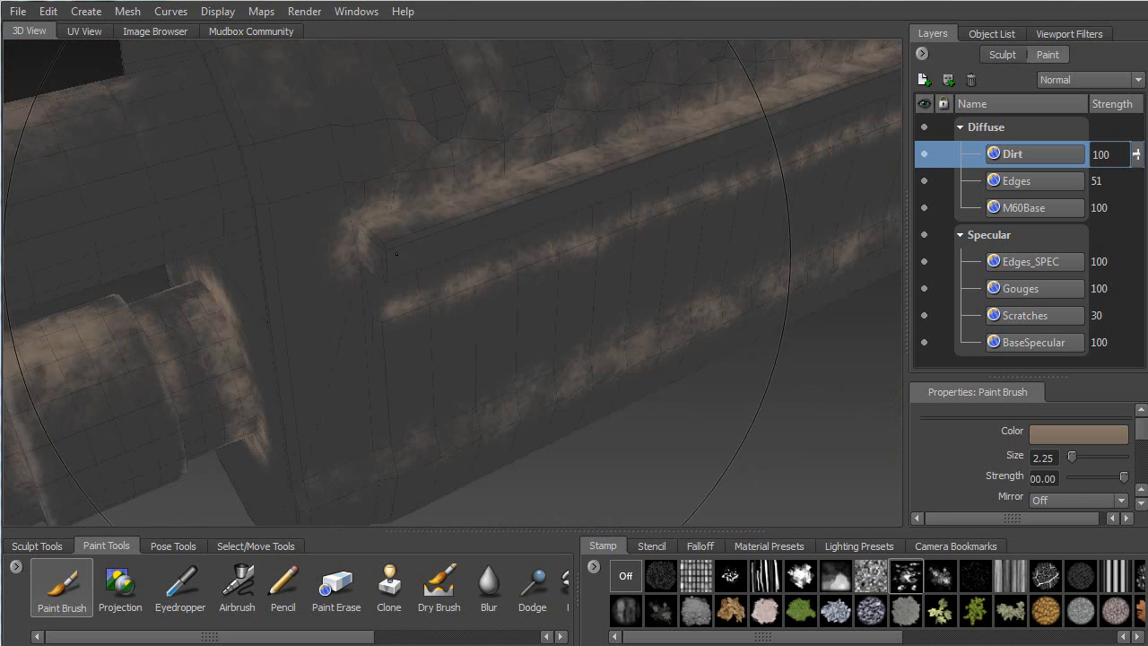
Stamp dirt patches over the long top face, the handguard and near the loop handle
{"action": "mouse_move", "coordinate": [609, 139]}
{"action": "left_mouse_down", "text": "alt"}
{"action": "mouse_move", "coordinate": [315, 407]}
{"action": "mouse_move", "coordinate": [538, 242]}
{"action": "mouse_move", "coordinate": [484, 224]}
{"action": "mouse_move", "coordinate": [565, 359]}
{"action": "left_mouse_up", "text": "alt"}
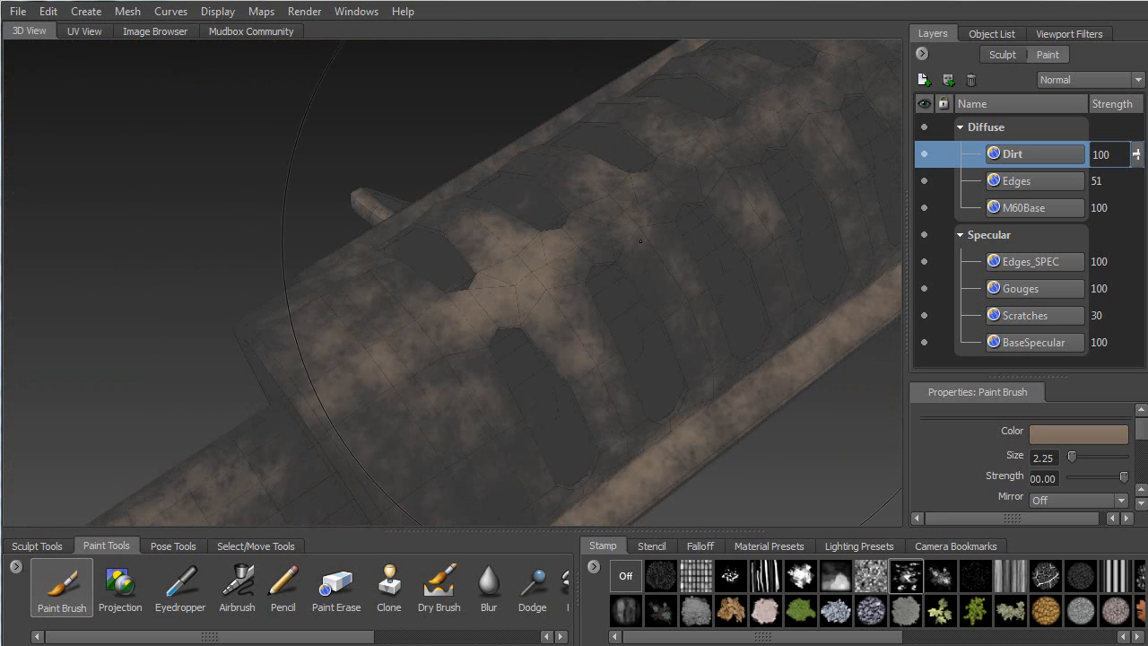
{"action": "mouse_move", "coordinate": [612, 197]}
{"action": "left_mouse_down"}
{"action": "mouse_move", "coordinate": [558, 174]}
{"action": "mouse_move", "coordinate": [661, 246]}
{"action": "mouse_move", "coordinate": [606, 264]}
{"action": "mouse_move", "coordinate": [574, 328]}
{"action": "mouse_move", "coordinate": [614, 298]}
{"action": "left_mouse_up"}
{"action": "mouse_move", "coordinate": [652, 351]}
{"action": "left_mouse_down"}
{"action": "mouse_move", "coordinate": [707, 256]}
{"action": "mouse_move", "coordinate": [752, 345]}
{"action": "left_mouse_up"}
{"action": "mouse_move", "coordinate": [752, 345]}
{"action": "left_mouse_down", "text": "alt"}
{"action": "mouse_move", "coordinate": [532, 265]}
{"action": "mouse_move", "coordinate": [445, 283]}
{"action": "mouse_move", "coordinate": [439, 393]}
{"action": "left_mouse_up", "text": "alt"}
{"action": "mouse_move", "coordinate": [517, 340]}
{"action": "left_mouse_down"}
{"action": "mouse_move", "coordinate": [592, 404]}
{"action": "mouse_move", "coordinate": [538, 448]}
{"action": "mouse_move", "coordinate": [461, 252]}
{"action": "left_mouse_up"}
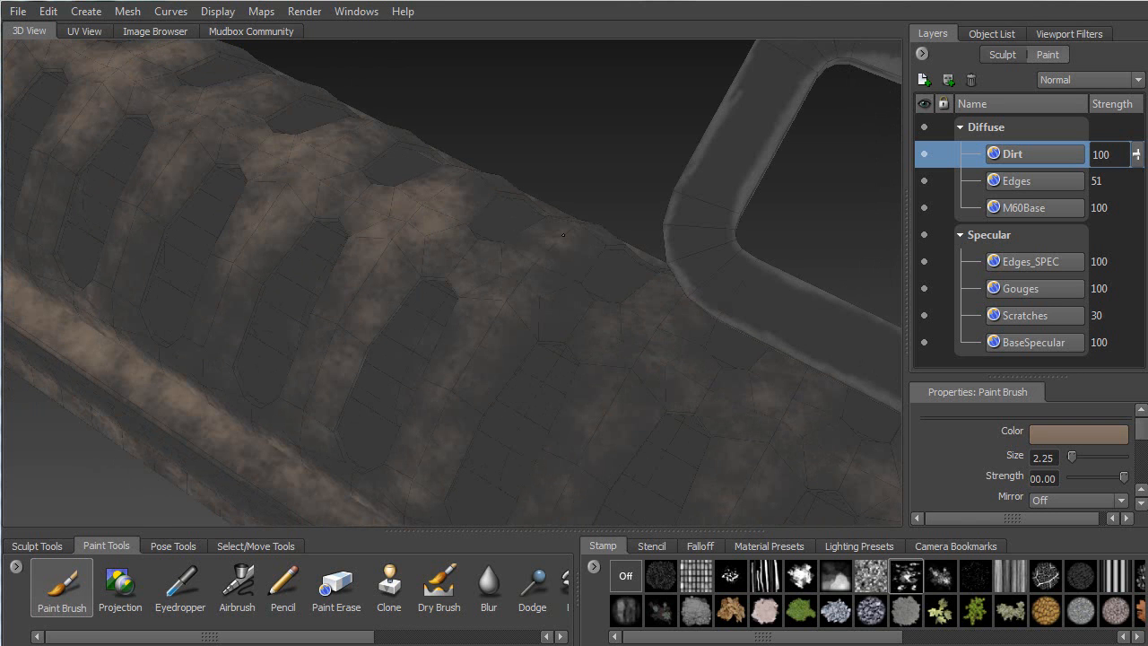
{"action": "mouse_move", "coordinate": [587, 359]}
{"action": "left_mouse_down"}
{"action": "mouse_move", "coordinate": [583, 439]}
{"action": "mouse_move", "coordinate": [673, 377]}
{"action": "mouse_move", "coordinate": [771, 467]}
{"action": "left_mouse_up"}
{"action": "left_click_drag", "start_coordinate": [661, 334], "coordinate": [480, 242], "text": "alt"}
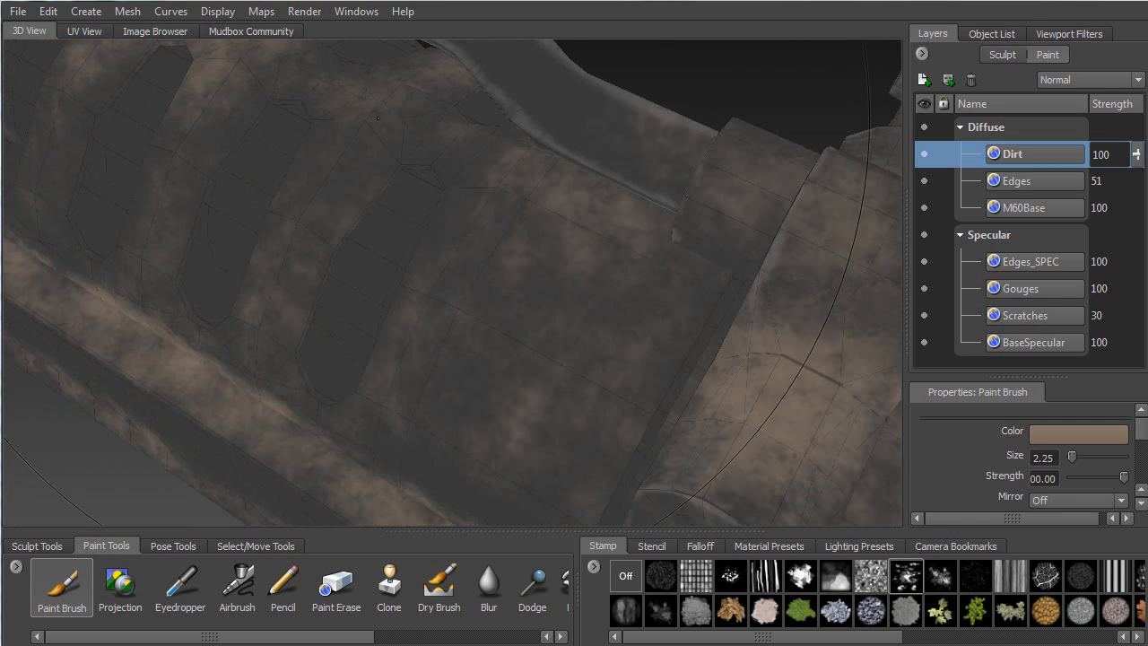
{"action": "mouse_move", "coordinate": [431, 127]}
{"action": "left_mouse_down"}
{"action": "mouse_move", "coordinate": [475, 143]}
{"action": "mouse_move", "coordinate": [502, 246]}
{"action": "mouse_move", "coordinate": [619, 287]}
{"action": "mouse_move", "coordinate": [627, 313]}
{"action": "left_mouse_up"}
Orbit around the handguard's patterned side, then zoom out to show more of the gun
{"action": "mouse_move", "coordinate": [637, 314]}
{"action": "left_mouse_down", "text": "alt"}
{"action": "mouse_move", "coordinate": [578, 344]}
{"action": "mouse_move", "coordinate": [466, 269]}
{"action": "mouse_move", "coordinate": [446, 310]}
{"action": "mouse_move", "coordinate": [255, 129]}
{"action": "mouse_move", "coordinate": [301, 206]}
{"action": "mouse_move", "coordinate": [300, 452]}
{"action": "left_mouse_up", "text": "alt"}
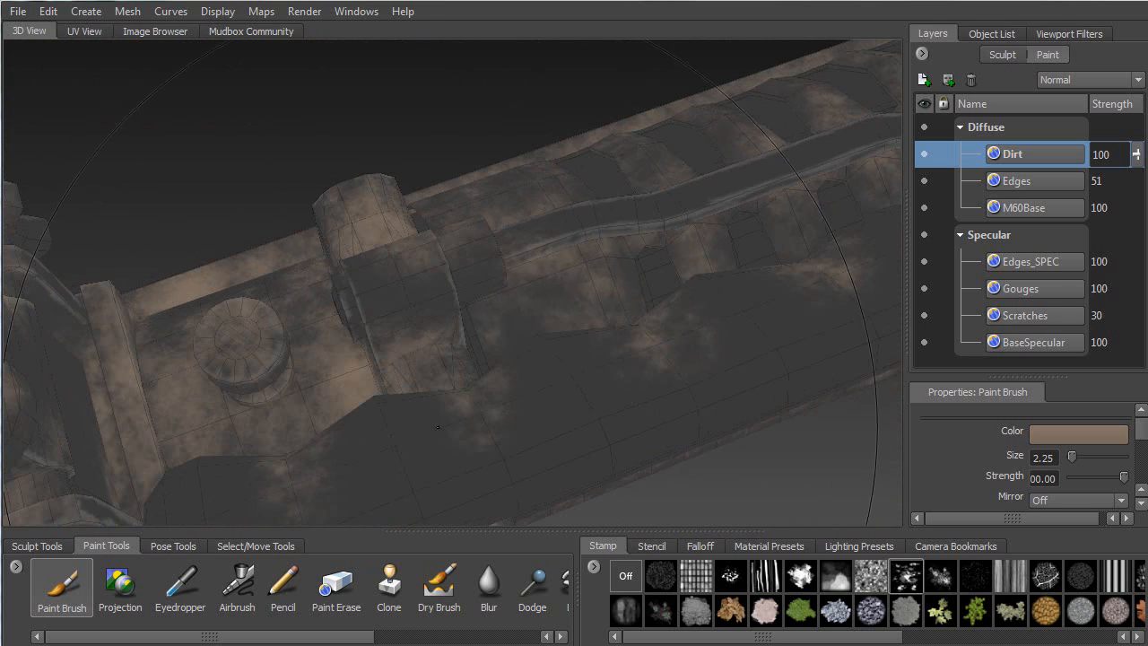
{"action": "left_click_drag", "start_coordinate": [671, 333], "coordinate": [458, 268], "text": "alt"}
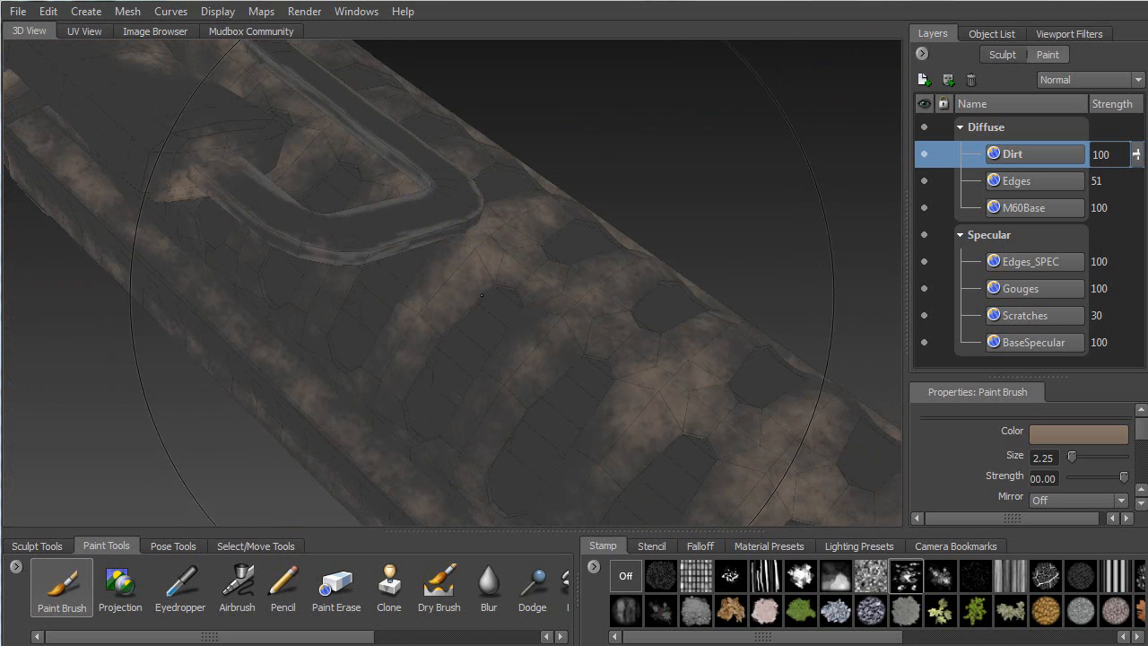
{"action": "left_click_drag", "start_coordinate": [563, 309], "coordinate": [376, 254], "text": "alt"}
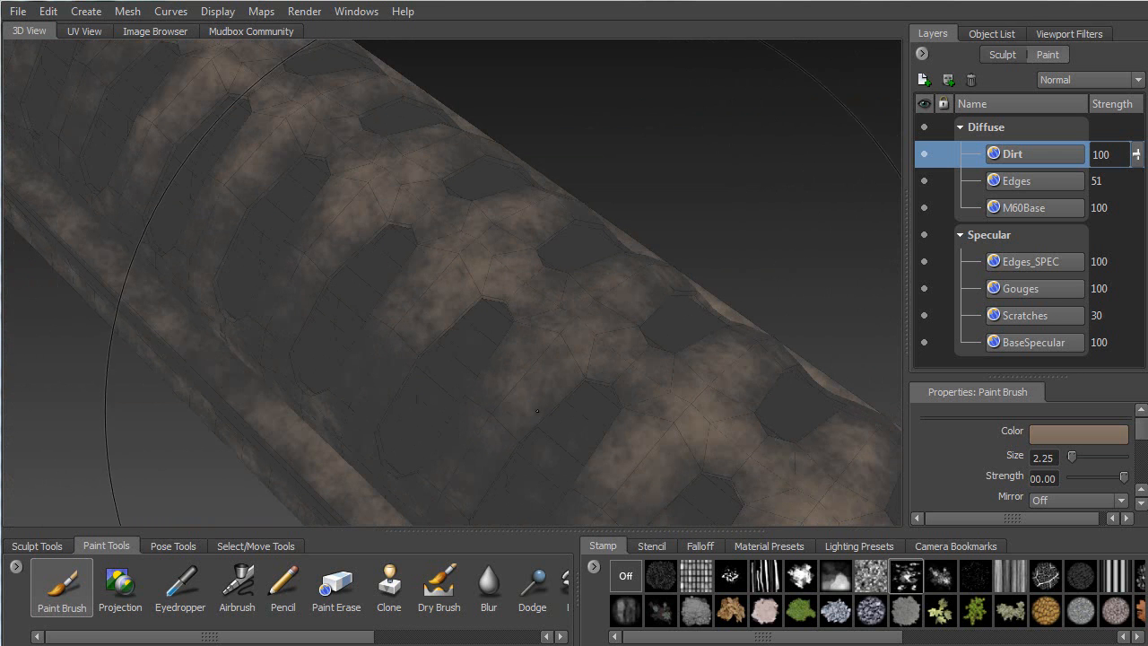
{"action": "left_click_drag", "start_coordinate": [534, 374], "coordinate": [538, 179], "text": "alt"}
{"action": "middle_click_drag", "start_coordinate": [538, 180], "coordinate": [543, 376], "text": "alt"}
{"action": "right_click_drag", "start_coordinate": [542, 376], "coordinate": [423, 205], "text": "alt"}
{"action": "middle_click_drag", "start_coordinate": [360, 235], "coordinate": [474, 261], "text": "alt"}
{"action": "mouse_move", "coordinate": [475, 261]}
{"action": "right_mouse_down", "text": "alt"}
{"action": "mouse_move", "coordinate": [344, 259]}
{"action": "mouse_move", "coordinate": [449, 296]}
{"action": "right_mouse_up", "text": "alt"}
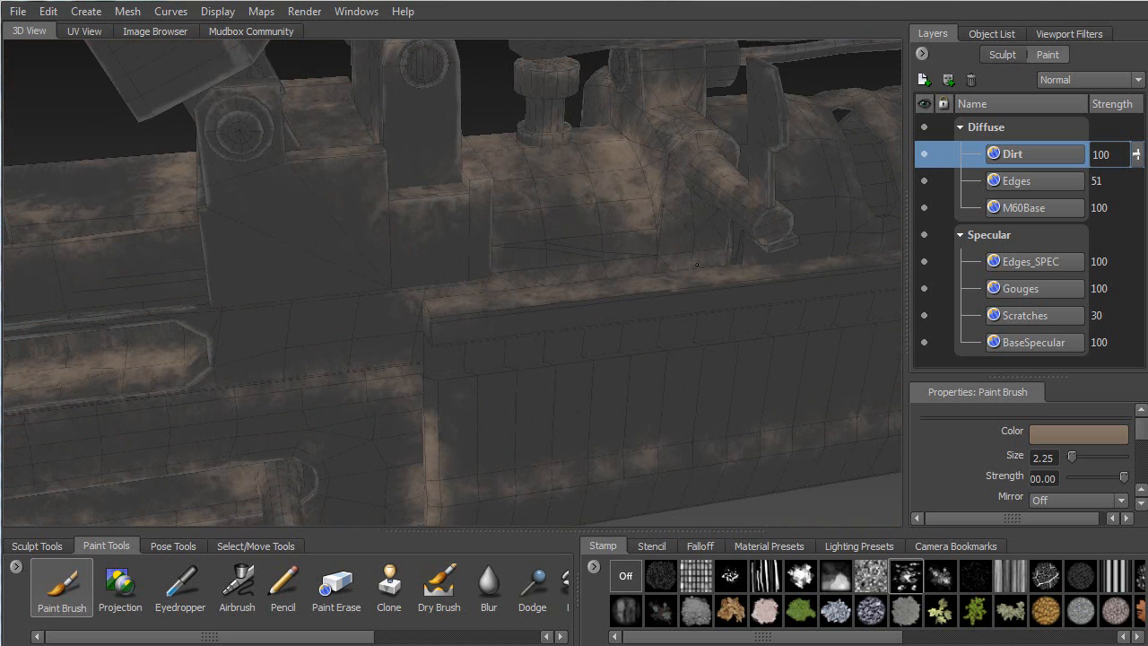
Paint a dirt streak along the ledge under the rounded housing, then zoom out
{"action": "mouse_move", "coordinate": [508, 171]}
{"action": "left_mouse_down", "text": "alt"}
{"action": "mouse_move", "coordinate": [326, 226]}
{"action": "mouse_move", "coordinate": [313, 256]}
{"action": "left_mouse_up", "text": "alt"}
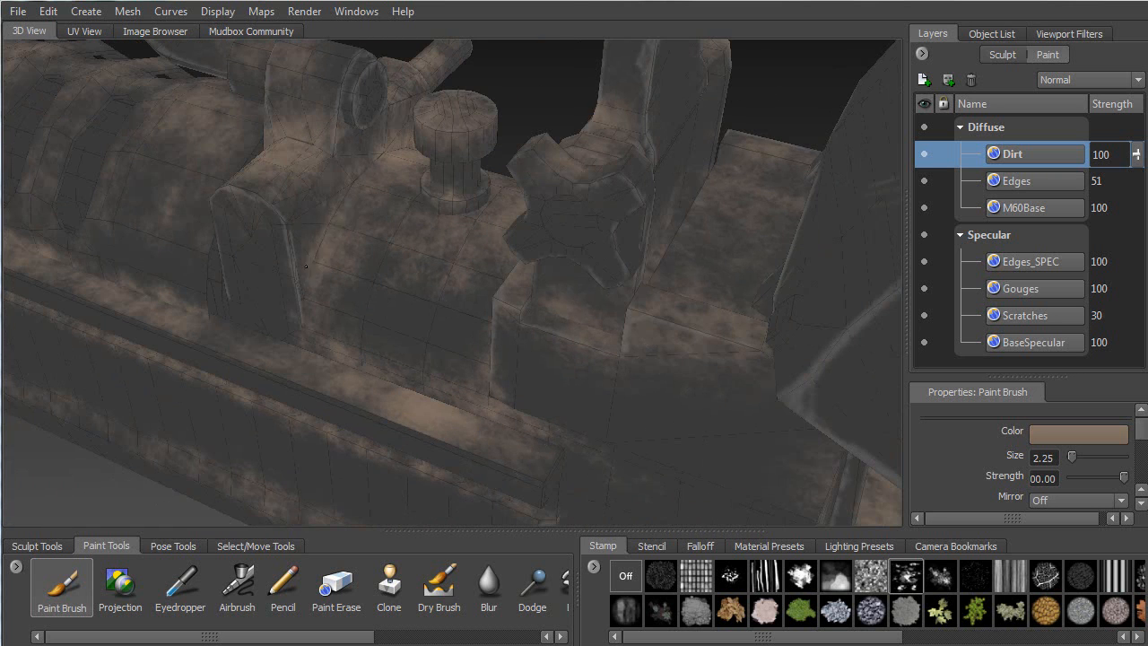
{"action": "mouse_move", "coordinate": [402, 135]}
{"action": "left_mouse_down", "text": "alt"}
{"action": "mouse_move", "coordinate": [353, 369]}
{"action": "mouse_move", "coordinate": [447, 326]}
{"action": "left_mouse_up", "text": "alt"}
{"action": "mouse_move", "coordinate": [268, 330]}
{"action": "middle_mouse_down", "text": "alt"}
{"action": "mouse_move", "coordinate": [481, 269]}
{"action": "mouse_move", "coordinate": [512, 193]}
{"action": "middle_mouse_up", "text": "alt"}
{"action": "left_click_drag", "start_coordinate": [512, 193], "coordinate": [489, 269], "text": "alt"}
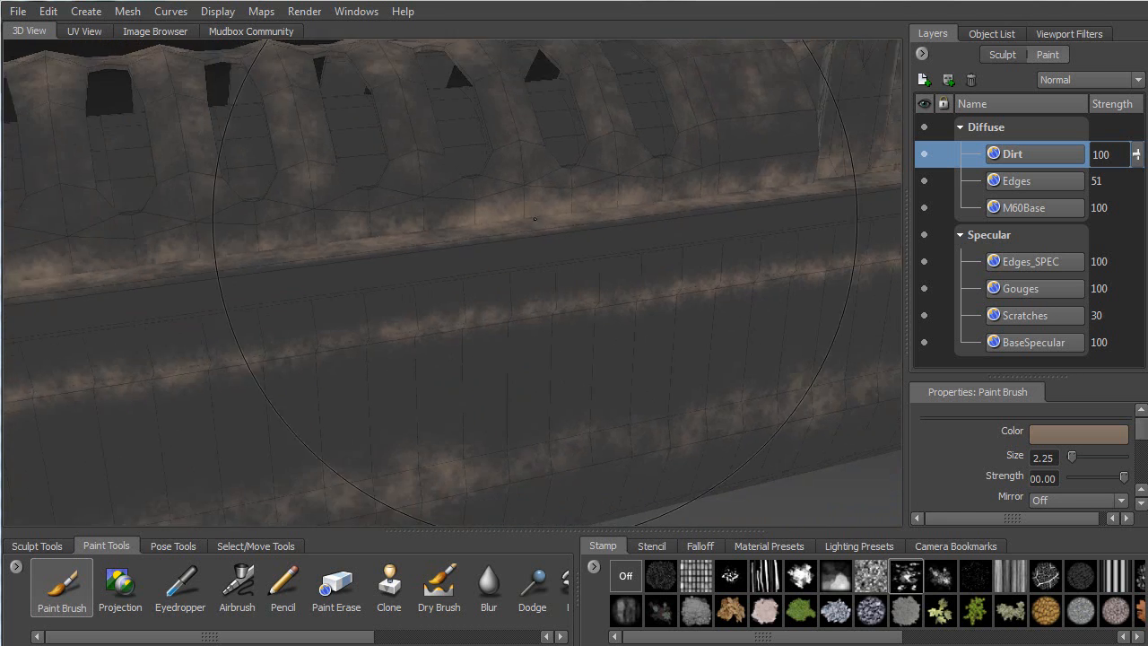
{"action": "middle_click_drag", "start_coordinate": [489, 359], "coordinate": [502, 242], "text": "alt"}
{"action": "left_click_drag", "start_coordinate": [466, 251], "coordinate": [516, 257], "text": "alt"}
{"action": "right_click_drag", "start_coordinate": [516, 258], "coordinate": [422, 247], "text": "alt"}
{"action": "middle_click_drag", "start_coordinate": [421, 246], "coordinate": [516, 229], "text": "alt"}
{"action": "left_click_drag", "start_coordinate": [516, 228], "coordinate": [281, 309], "text": "alt"}
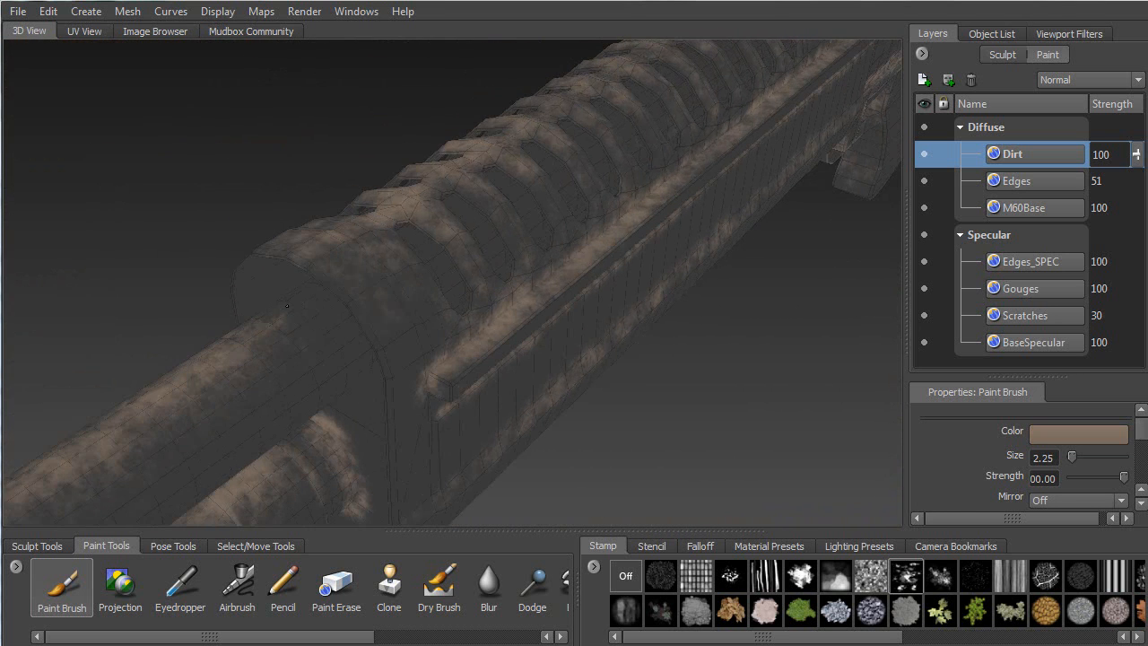
Orbit to an angled close-up of the handguard ribs
{"action": "left_click_drag", "start_coordinate": [381, 298], "coordinate": [325, 302], "text": "alt"}
{"action": "right_click_drag", "start_coordinate": [326, 302], "coordinate": [269, 269], "text": "alt"}
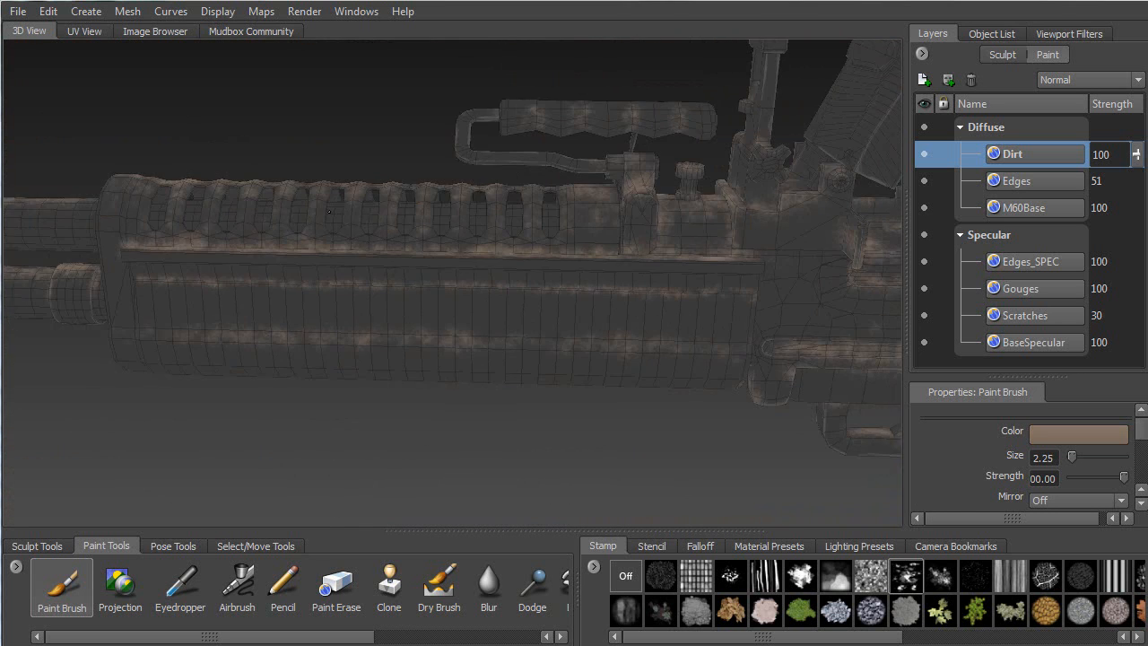
{"action": "left_click_drag", "start_coordinate": [296, 260], "coordinate": [413, 276], "text": "alt"}
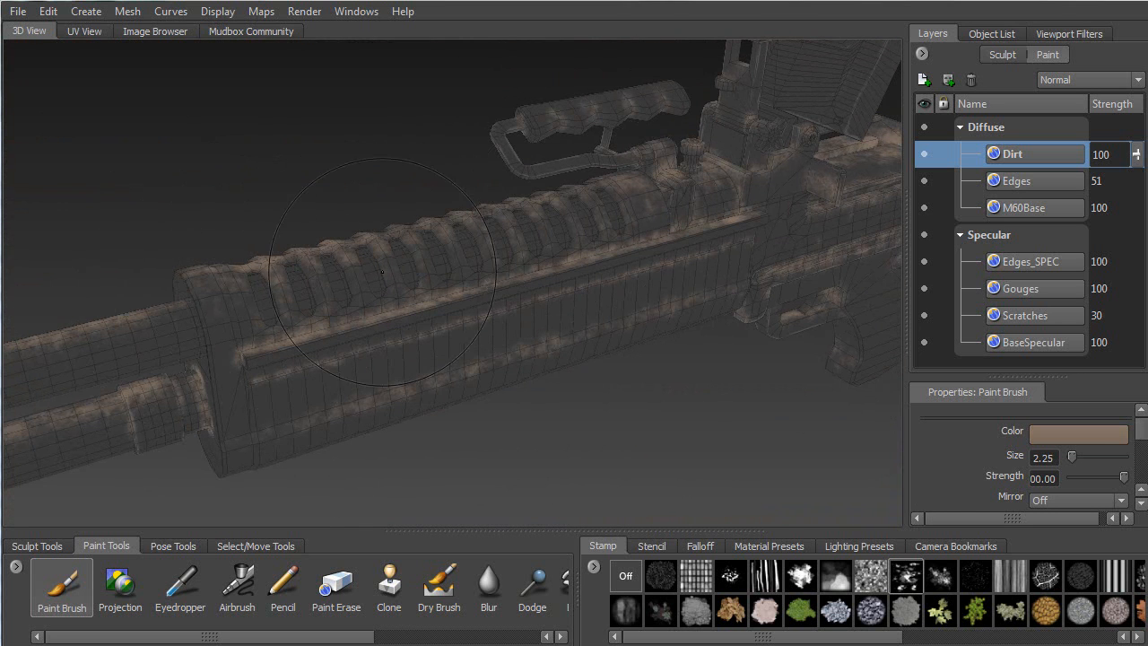
{"action": "right_click_drag", "start_coordinate": [368, 218], "coordinate": [422, 224], "text": "alt"}
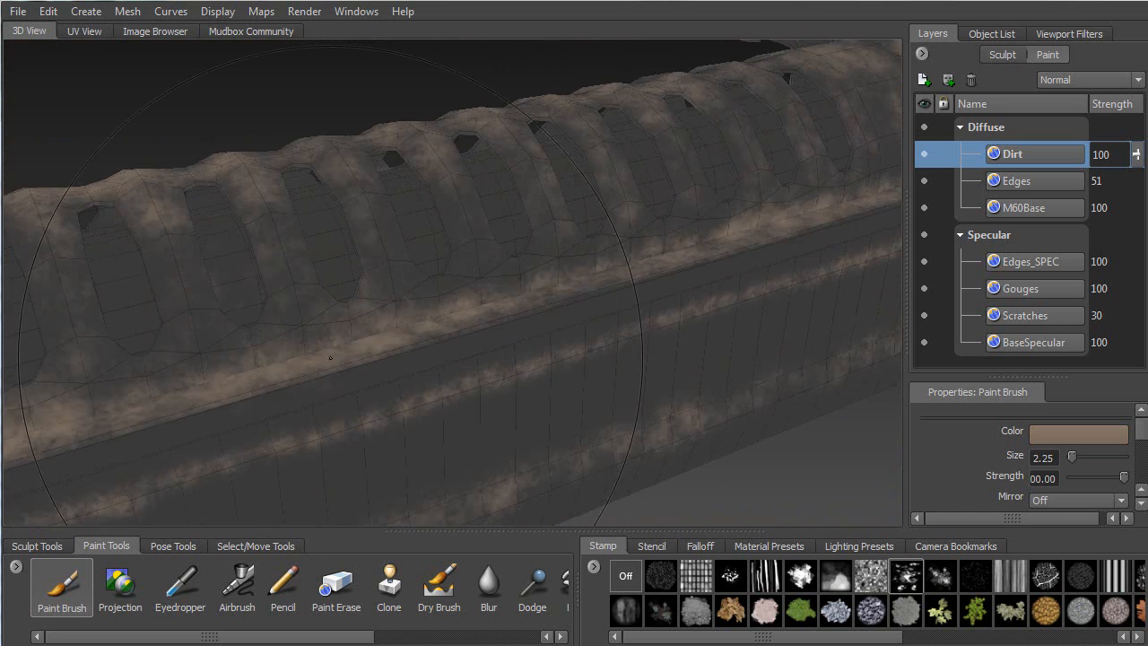
Inspect the vented housing's front and window openings up close, then pull back
{"action": "middle_click_drag", "start_coordinate": [314, 215], "coordinate": [504, 260], "text": "alt"}
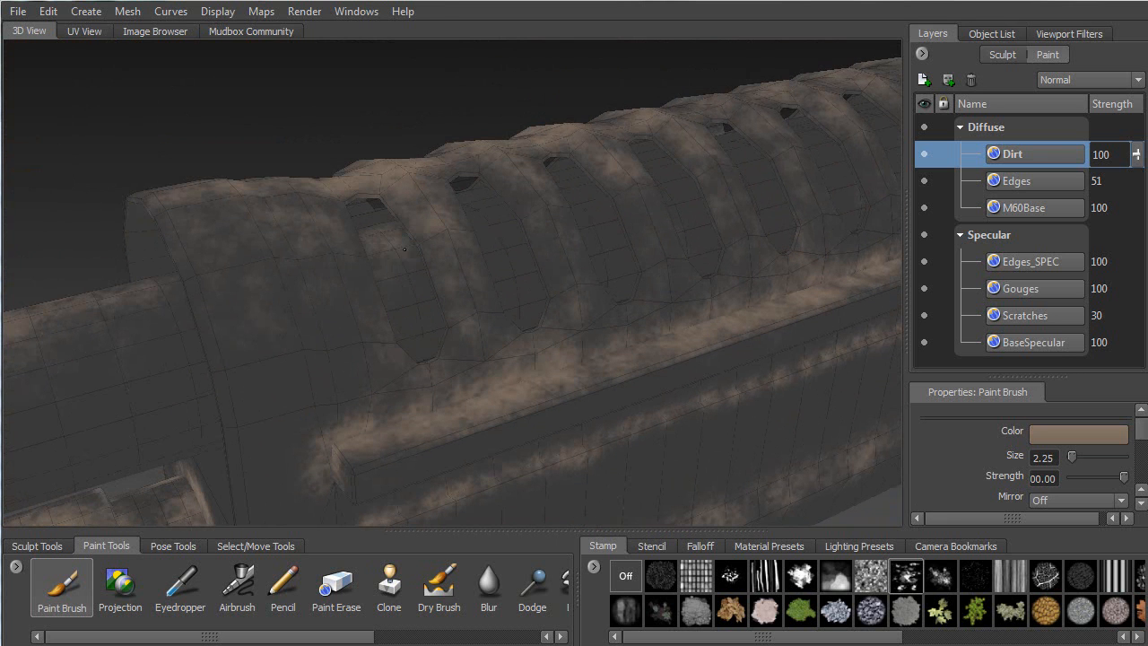
{"action": "left_click_drag", "start_coordinate": [505, 205], "coordinate": [367, 201], "text": "alt"}
{"action": "middle_click_drag", "start_coordinate": [161, 206], "coordinate": [385, 213], "text": "alt"}
{"action": "right_click_drag", "start_coordinate": [386, 214], "coordinate": [449, 212], "text": "alt"}
{"action": "left_click_drag", "start_coordinate": [448, 211], "coordinate": [346, 175], "text": "alt"}
{"action": "middle_click_drag", "start_coordinate": [345, 175], "coordinate": [406, 255], "text": "alt"}
{"action": "right_click_drag", "start_coordinate": [406, 255], "coordinate": [539, 229], "text": "alt"}
{"action": "middle_click_drag", "start_coordinate": [574, 171], "coordinate": [506, 257], "text": "alt"}
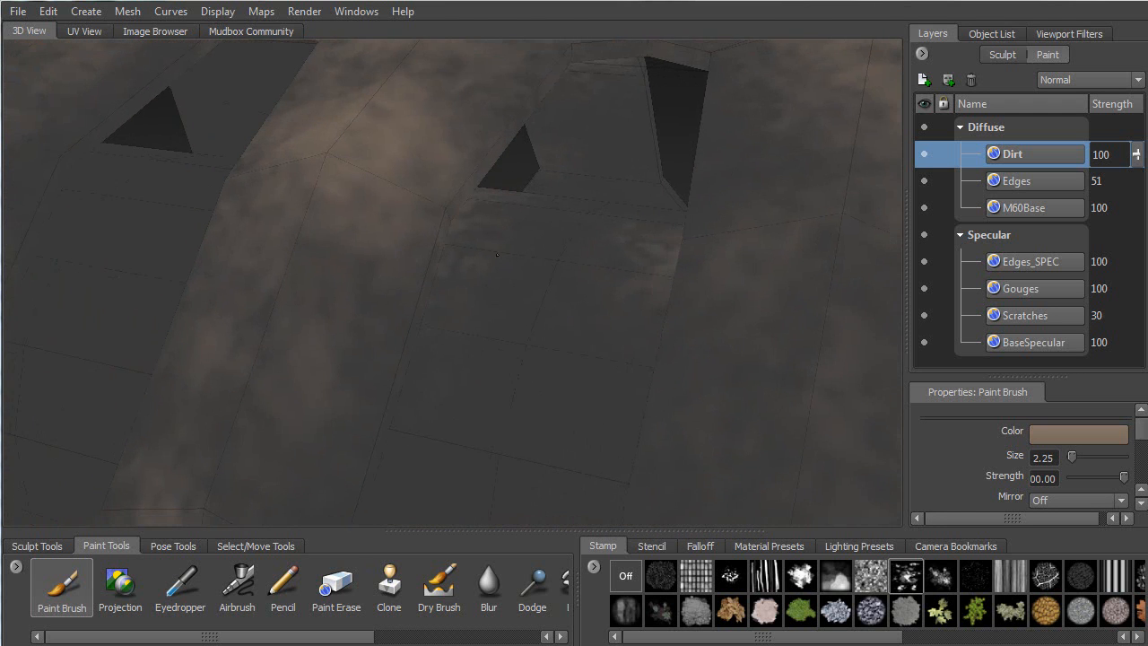
{"action": "mouse_move", "coordinate": [562, 262]}
{"action": "left_mouse_down", "text": "alt"}
{"action": "mouse_move", "coordinate": [502, 270]}
{"action": "mouse_move", "coordinate": [565, 256]}
{"action": "left_mouse_up", "text": "alt"}
{"action": "right_click_drag", "start_coordinate": [565, 255], "coordinate": [377, 269], "text": "alt"}
{"action": "mouse_move", "coordinate": [376, 269]}
{"action": "left_mouse_down", "text": "alt"}
{"action": "mouse_move", "coordinate": [538, 269]}
{"action": "mouse_move", "coordinate": [439, 264]}
{"action": "left_mouse_up", "text": "alt"}
{"action": "right_click_drag", "start_coordinate": [439, 264], "coordinate": [461, 128], "text": "alt"}
{"action": "right_click_drag", "start_coordinate": [504, 338], "coordinate": [400, 266], "text": "alt"}
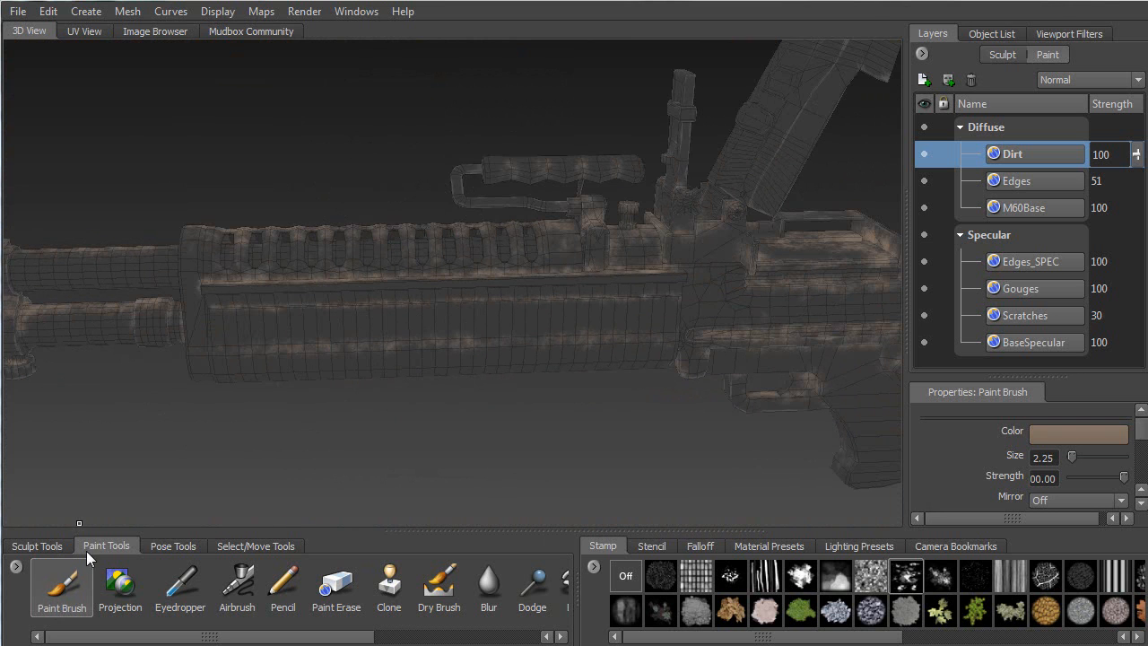
Select all handguard faces with an enlarged Faces brush and hide them with Ctrl+H
{"action": "left_click", "coordinate": [242, 546]}
{"action": "left_click_drag", "start_coordinate": [412, 329], "coordinate": [583, 329]}
{"action": "mouse_move", "coordinate": [287, 348]}
{"action": "left_mouse_down"}
{"action": "mouse_move", "coordinate": [262, 357]}
{"action": "mouse_move", "coordinate": [431, 316]}
{"action": "left_mouse_up"}
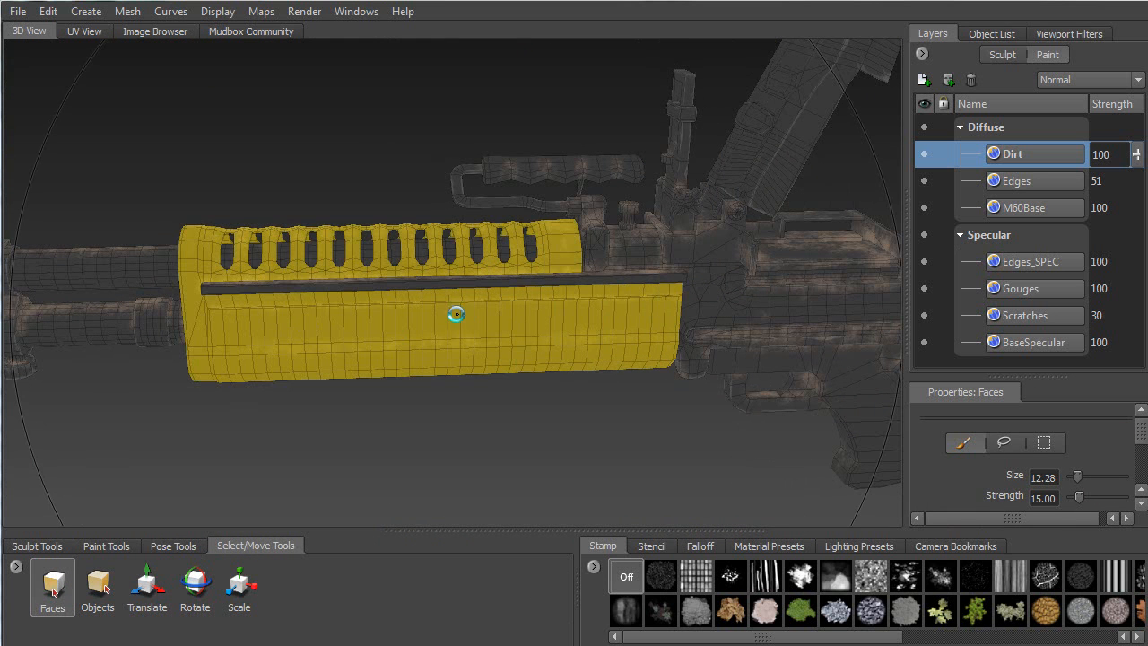
{"action": "key", "text": "ctrl+h"}
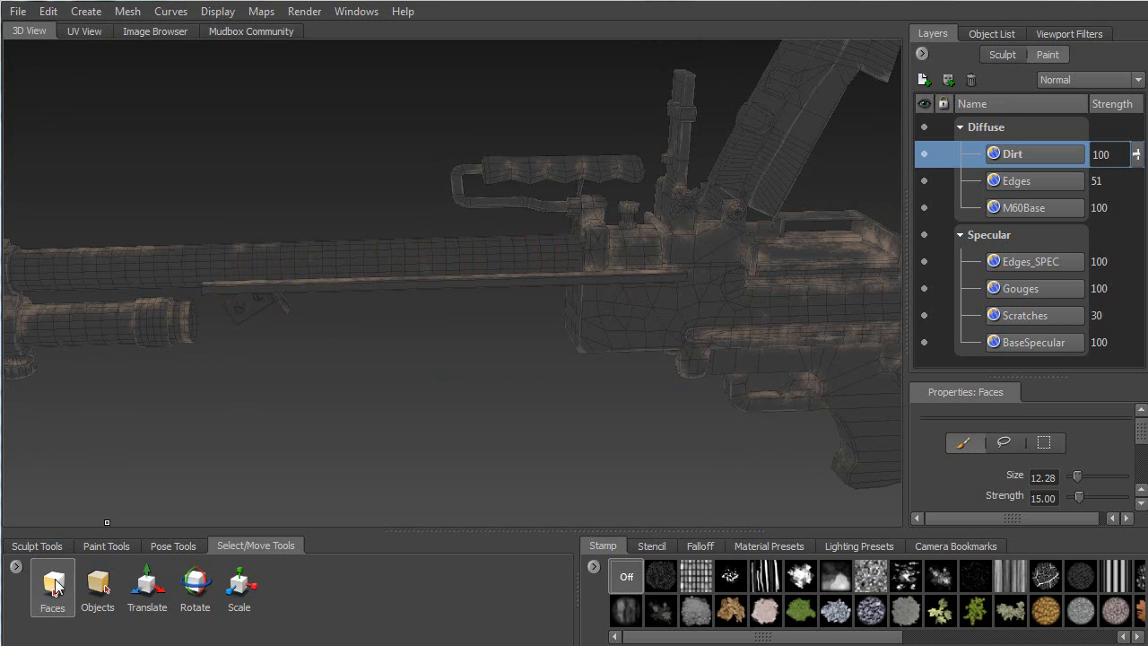
{"action": "left_click", "coordinate": [80, 549]}
Zoom toward the exposed barrel and shrink the Paint Brush to size 1.32
{"action": "left_click_drag", "start_coordinate": [304, 307], "coordinate": [406, 364], "text": "alt"}
{"action": "middle_click_drag", "start_coordinate": [395, 356], "coordinate": [416, 280], "text": "alt"}
{"action": "right_click_drag", "start_coordinate": [406, 292], "coordinate": [394, 412], "text": "alt"}
{"action": "left_click_drag", "start_coordinate": [394, 412], "coordinate": [420, 392], "text": "alt"}
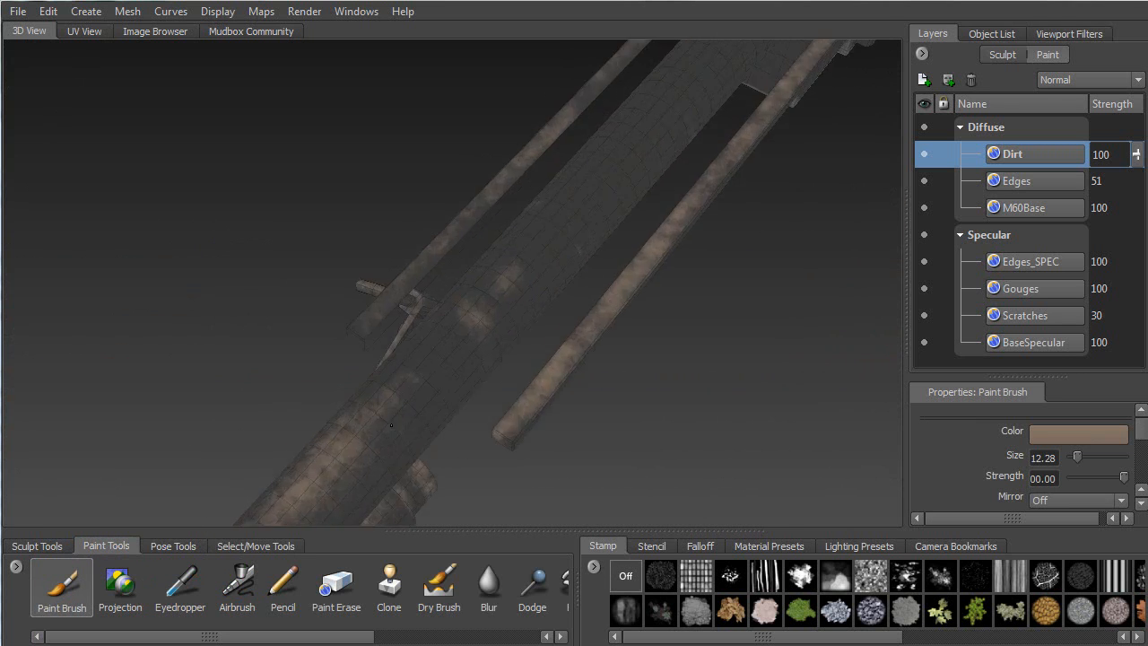
{"action": "key", "text": "b"}
{"action": "left_click_drag", "start_coordinate": [457, 346], "coordinate": [375, 389]}
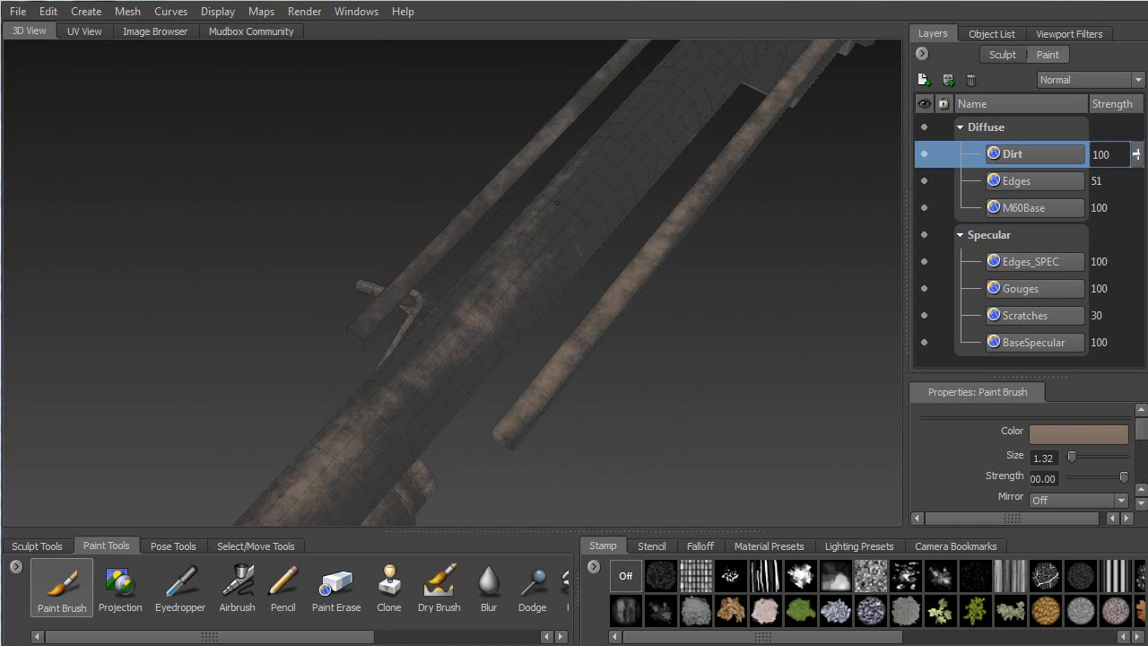
Stamp dirt along the exposed barrel, then view it toward the ring clamps
{"action": "left_click_drag", "start_coordinate": [676, 102], "coordinate": [634, 153], "text": "alt"}
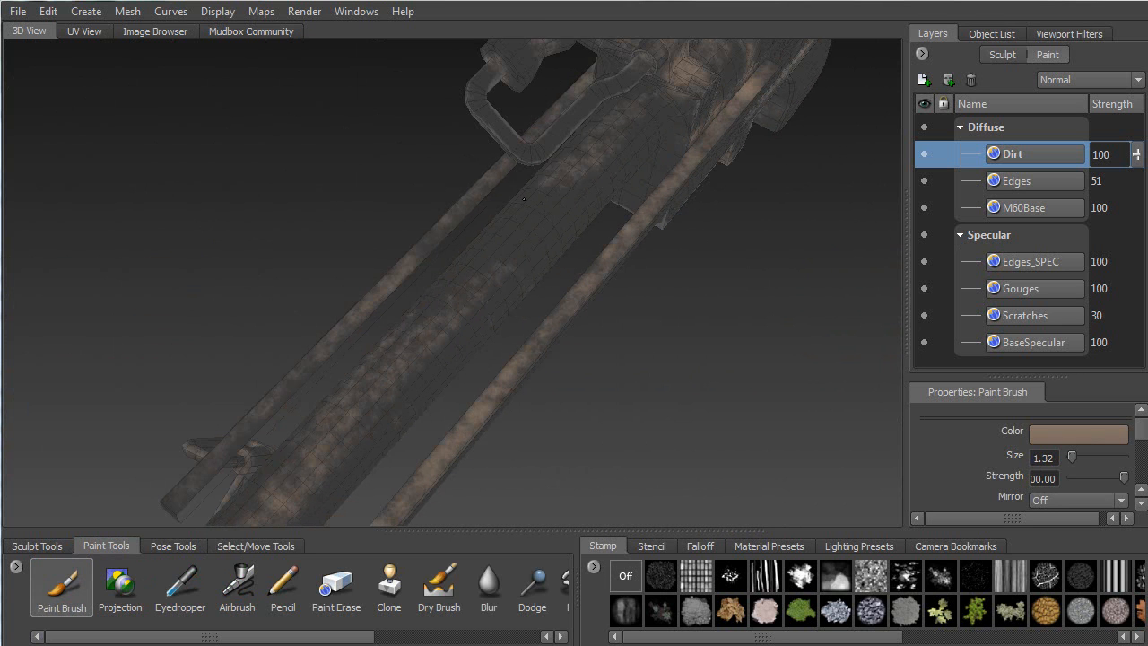
{"action": "mouse_move", "coordinate": [501, 237]}
{"action": "left_mouse_down"}
{"action": "mouse_move", "coordinate": [491, 271]}
{"action": "mouse_move", "coordinate": [542, 224]}
{"action": "left_mouse_up"}
{"action": "left_click_drag", "start_coordinate": [363, 426], "coordinate": [611, 191], "text": "alt"}
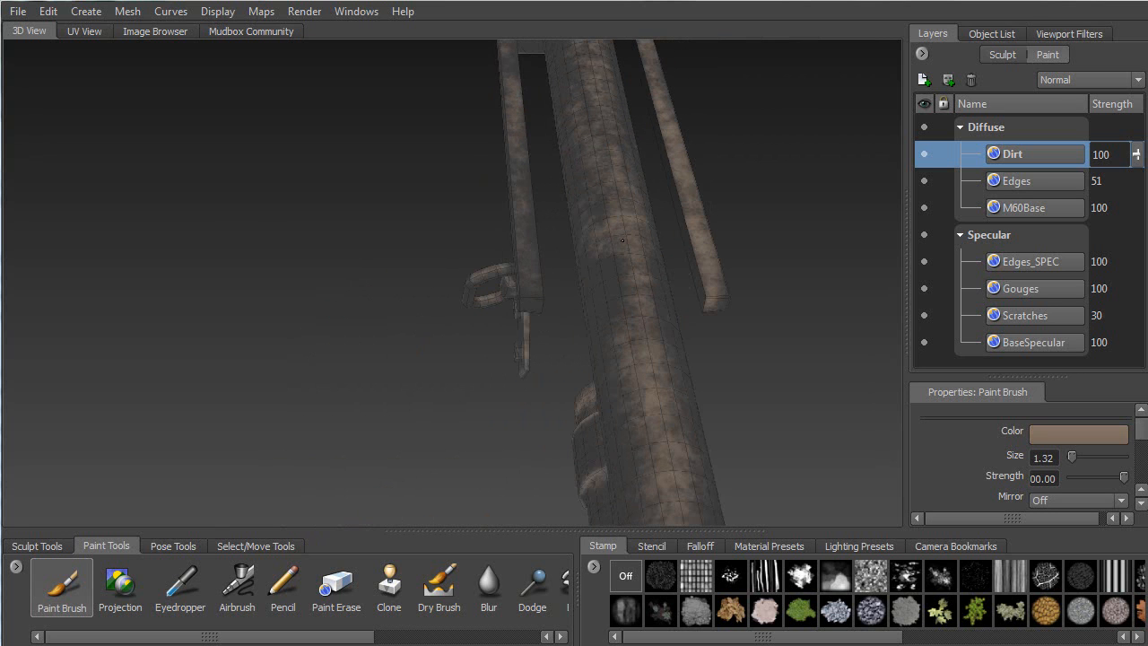
{"action": "left_click_drag", "start_coordinate": [613, 322], "coordinate": [412, 318], "text": "alt"}
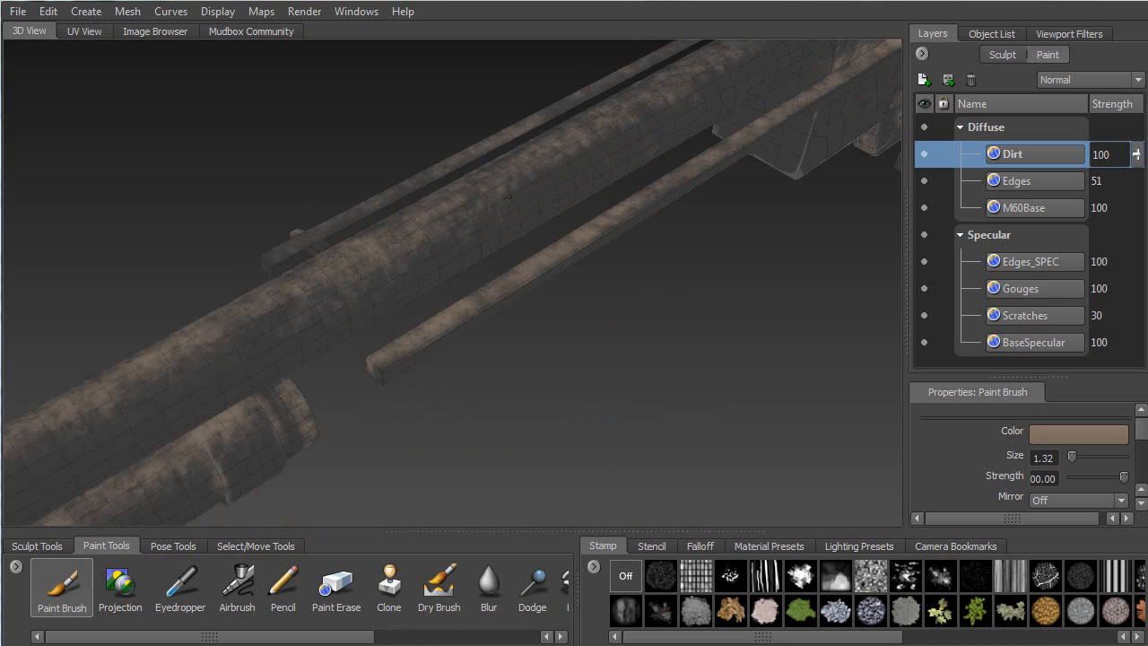
{"action": "middle_click_drag", "start_coordinate": [306, 305], "coordinate": [353, 285], "text": "alt"}
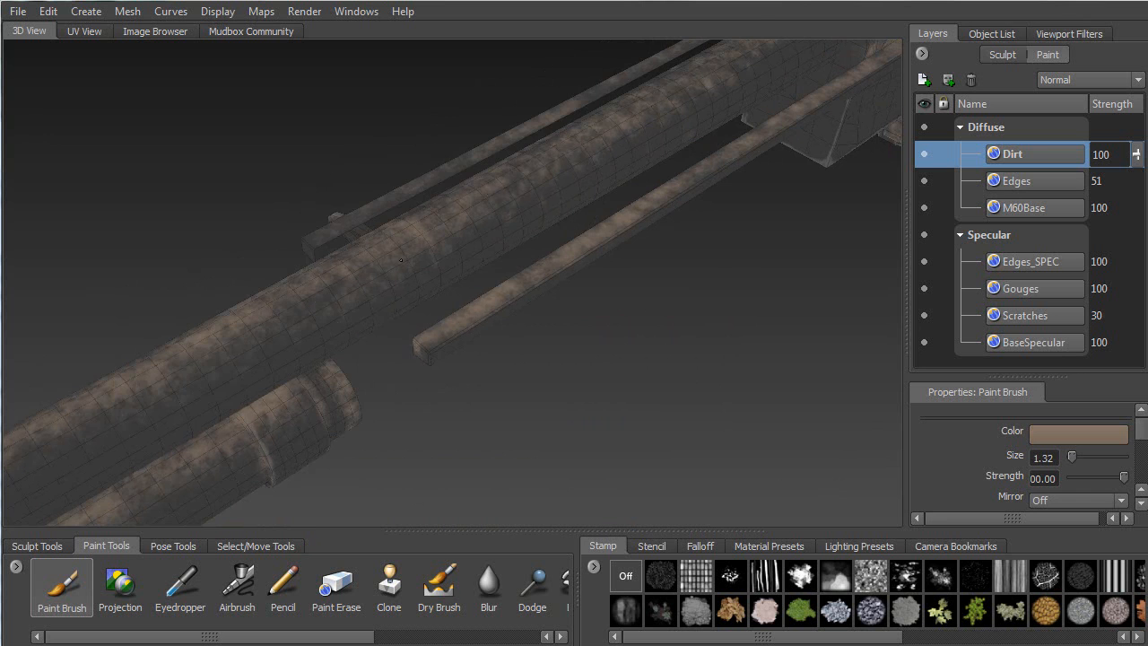
{"action": "left_click_drag", "start_coordinate": [399, 242], "coordinate": [518, 234], "text": "alt"}
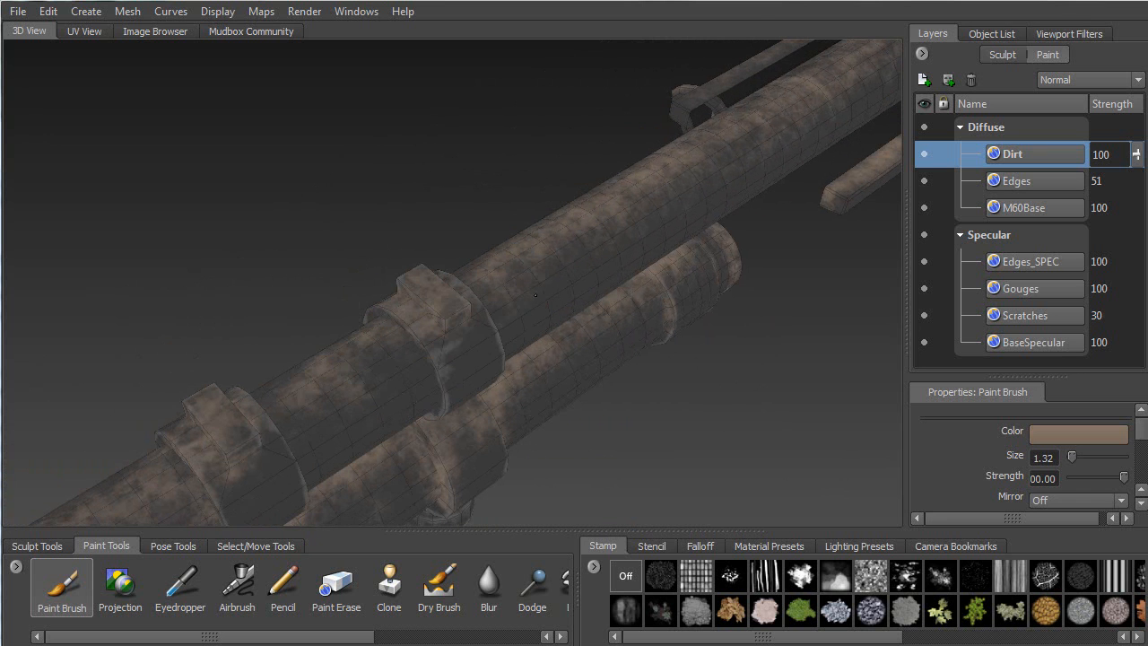
{"action": "left_click_drag", "start_coordinate": [748, 153], "coordinate": [520, 264], "text": "alt"}
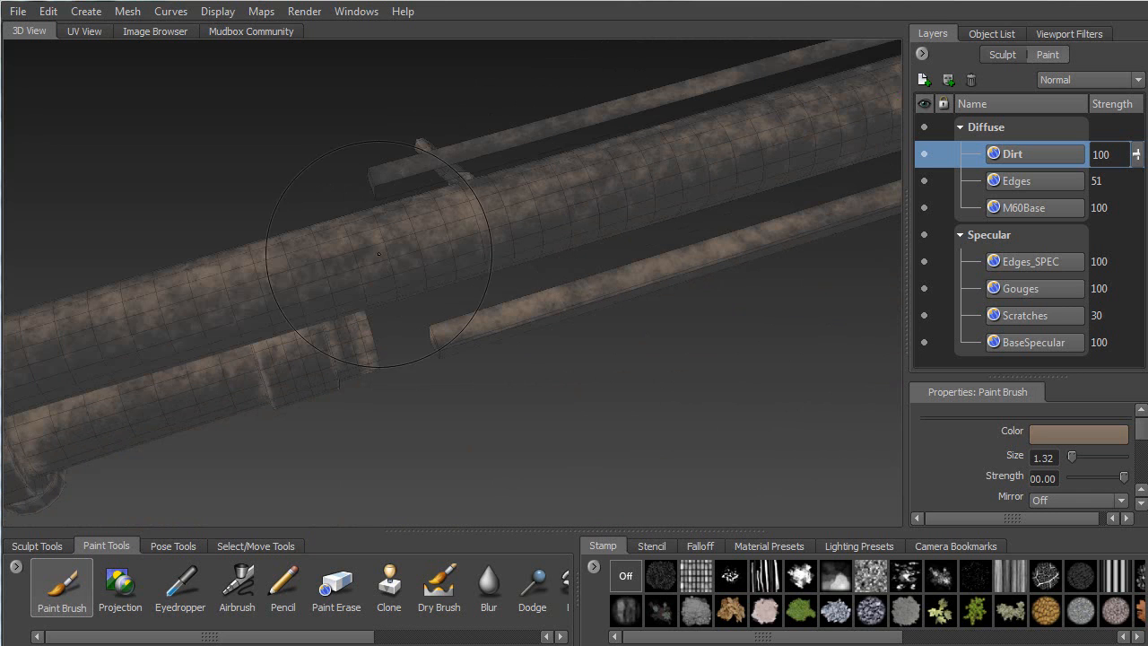
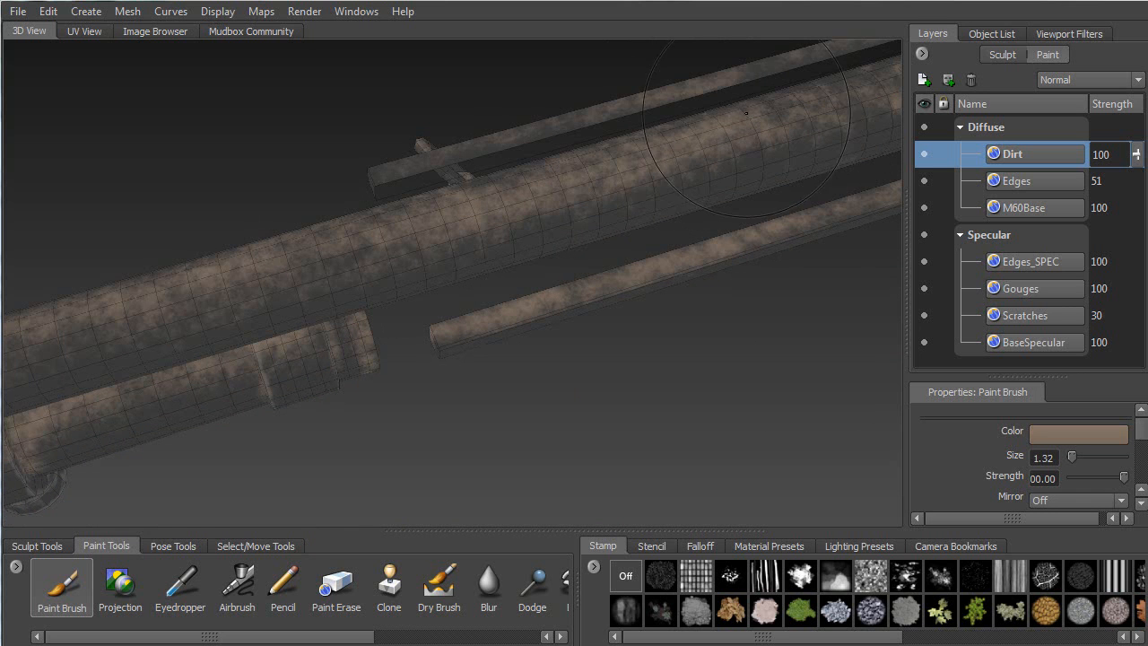
Paint a brown dirt streak along the barrel, then turn the gun to its other side
{"action": "left_click_drag", "start_coordinate": [744, 117], "coordinate": [477, 269], "text": "alt"}
{"action": "mouse_move", "coordinate": [334, 288]}
{"action": "left_mouse_down"}
{"action": "mouse_move", "coordinate": [633, 206]}
{"action": "mouse_move", "coordinate": [675, 235]}
{"action": "mouse_move", "coordinate": [591, 239]}
{"action": "left_mouse_up"}
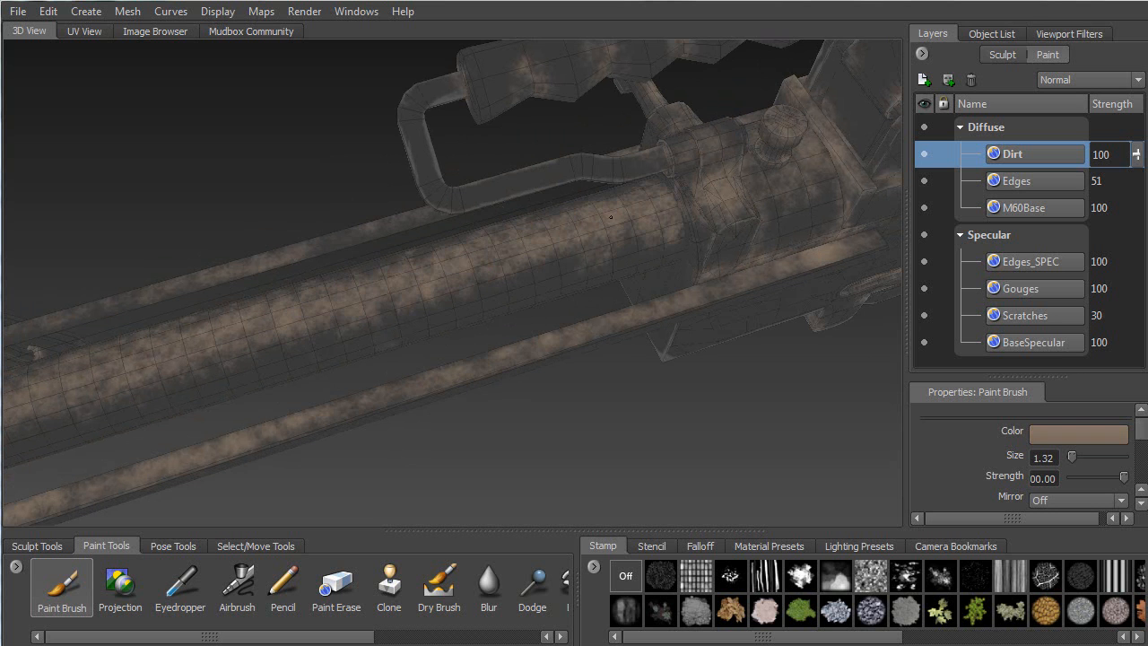
{"action": "left_click_drag", "start_coordinate": [367, 308], "coordinate": [556, 292], "text": "alt"}
{"action": "middle_click_drag", "start_coordinate": [556, 260], "coordinate": [499, 316], "text": "alt"}
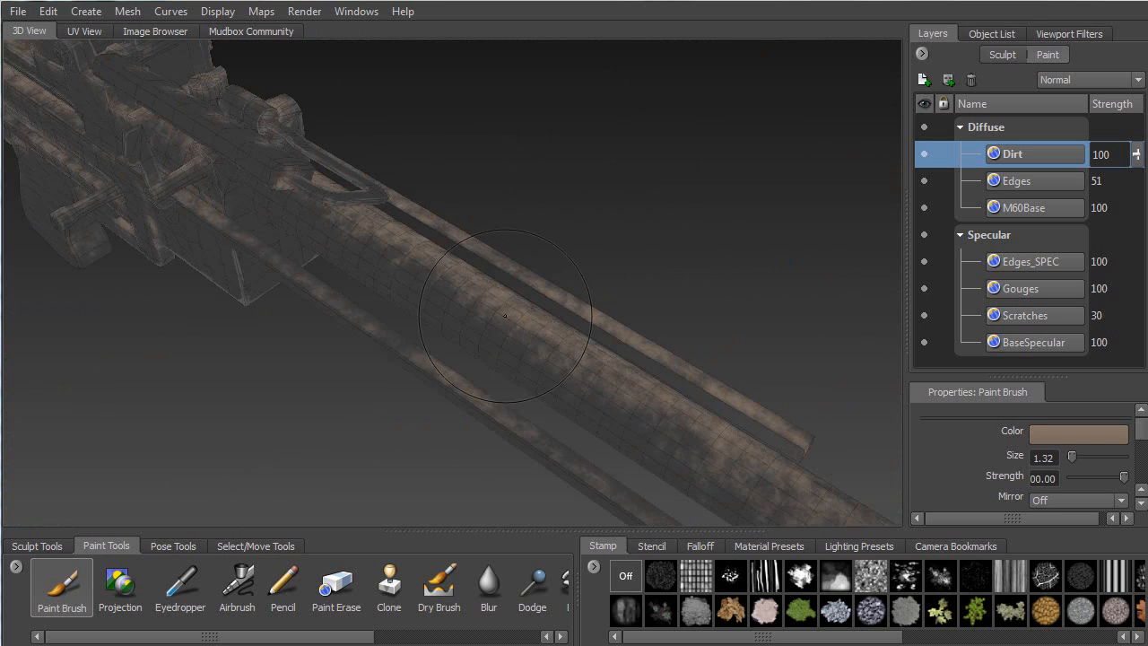
{"action": "right_click_drag", "start_coordinate": [500, 315], "coordinate": [438, 390], "text": "alt"}
{"action": "left_click_drag", "start_coordinate": [435, 298], "coordinate": [376, 98], "text": "alt"}
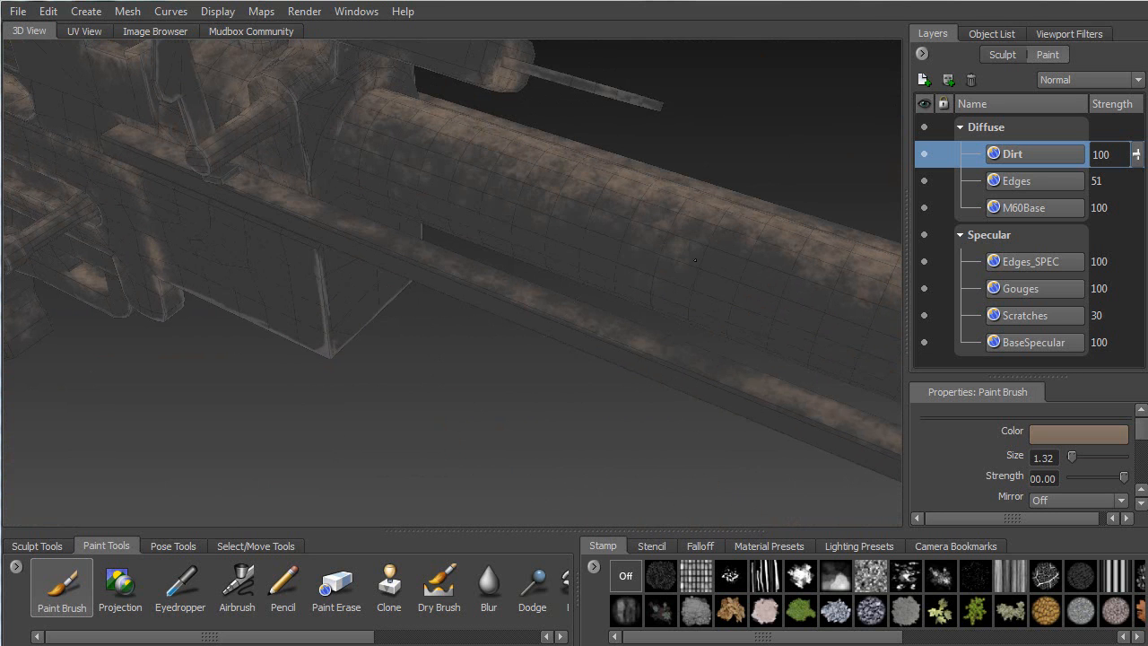
{"action": "left_click_drag", "start_coordinate": [714, 249], "coordinate": [698, 73], "text": "alt"}
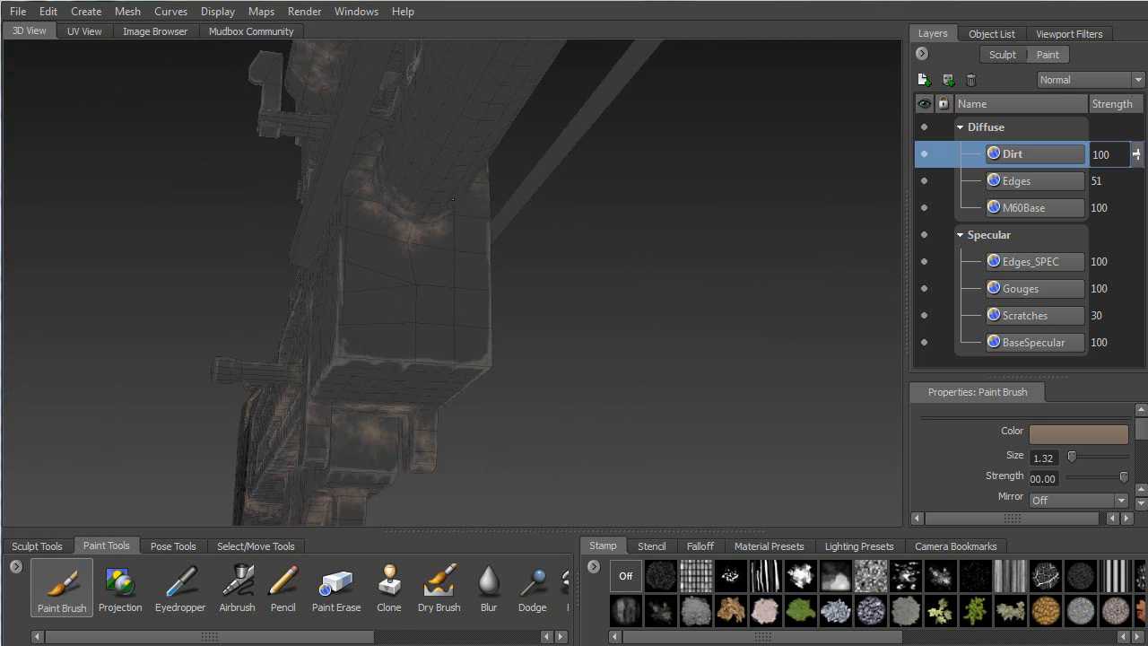
Paint light dirt on the underside of the gun body
{"action": "left_click_drag", "start_coordinate": [448, 212], "coordinate": [372, 225], "text": "alt"}
{"action": "left_click_drag", "start_coordinate": [504, 218], "coordinate": [394, 203], "text": "alt"}
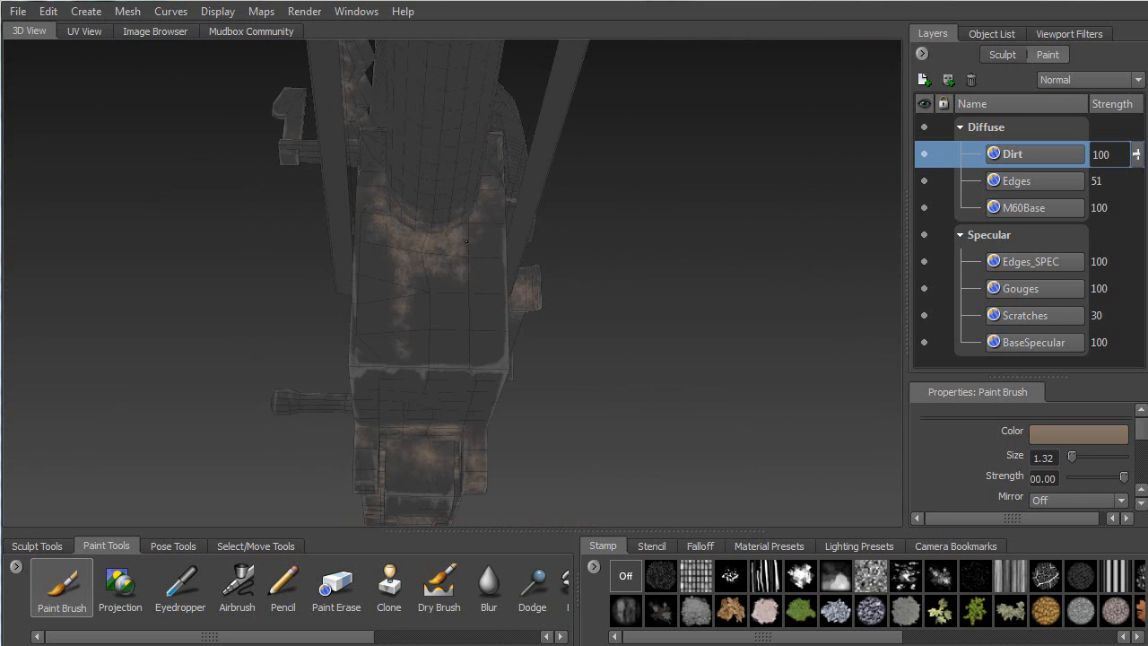
{"action": "left_click_drag", "start_coordinate": [462, 251], "coordinate": [486, 193]}
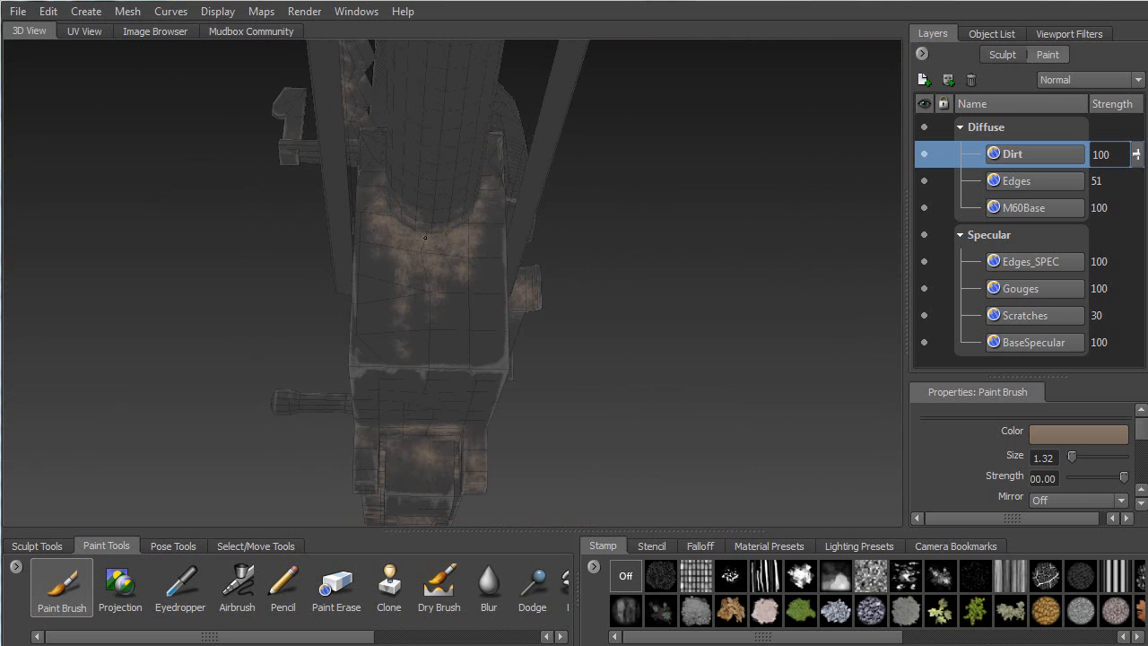
{"action": "mouse_move", "coordinate": [477, 257]}
{"action": "left_mouse_down", "text": "alt"}
{"action": "mouse_move", "coordinate": [374, 190]}
{"action": "mouse_move", "coordinate": [473, 253]}
{"action": "mouse_move", "coordinate": [437, 286]}
{"action": "left_mouse_up", "text": "alt"}
{"action": "mouse_move", "coordinate": [320, 268]}
{"action": "left_mouse_down", "text": "alt"}
{"action": "mouse_move", "coordinate": [352, 237]}
{"action": "mouse_move", "coordinate": [466, 212]}
{"action": "left_mouse_up", "text": "alt"}
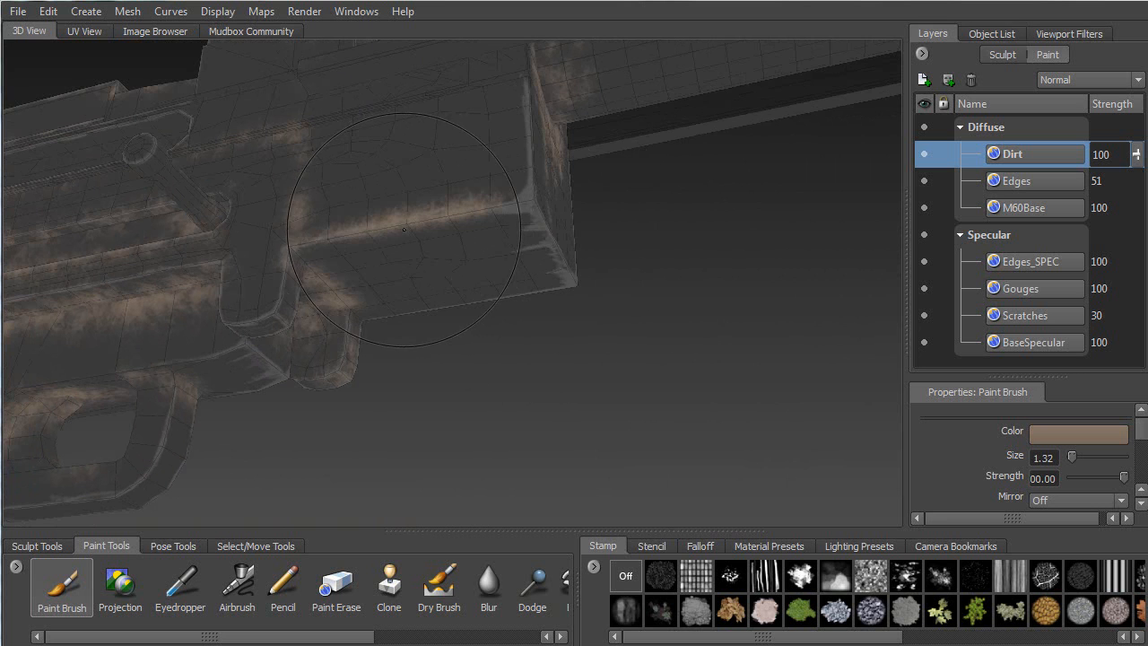
Undo the unwanted box-edge stroke and repaint the dirt along the edge
{"action": "key", "text": "ctrl+z"}
{"action": "mouse_move", "coordinate": [380, 222]}
{"action": "left_mouse_down", "text": "alt"}
{"action": "mouse_move", "coordinate": [411, 262]}
{"action": "mouse_move", "coordinate": [212, 283]}
{"action": "mouse_move", "coordinate": [672, 268]}
{"action": "left_mouse_up", "text": "alt"}
{"action": "mouse_move", "coordinate": [557, 270]}
{"action": "left_mouse_down", "text": "alt"}
{"action": "mouse_move", "coordinate": [395, 256]}
{"action": "mouse_move", "coordinate": [481, 302]}
{"action": "mouse_move", "coordinate": [386, 290]}
{"action": "left_mouse_up", "text": "alt"}
With Paint Erase, wipe out the faint stray dirt smudges on the body
{"action": "key", "text": "6"}
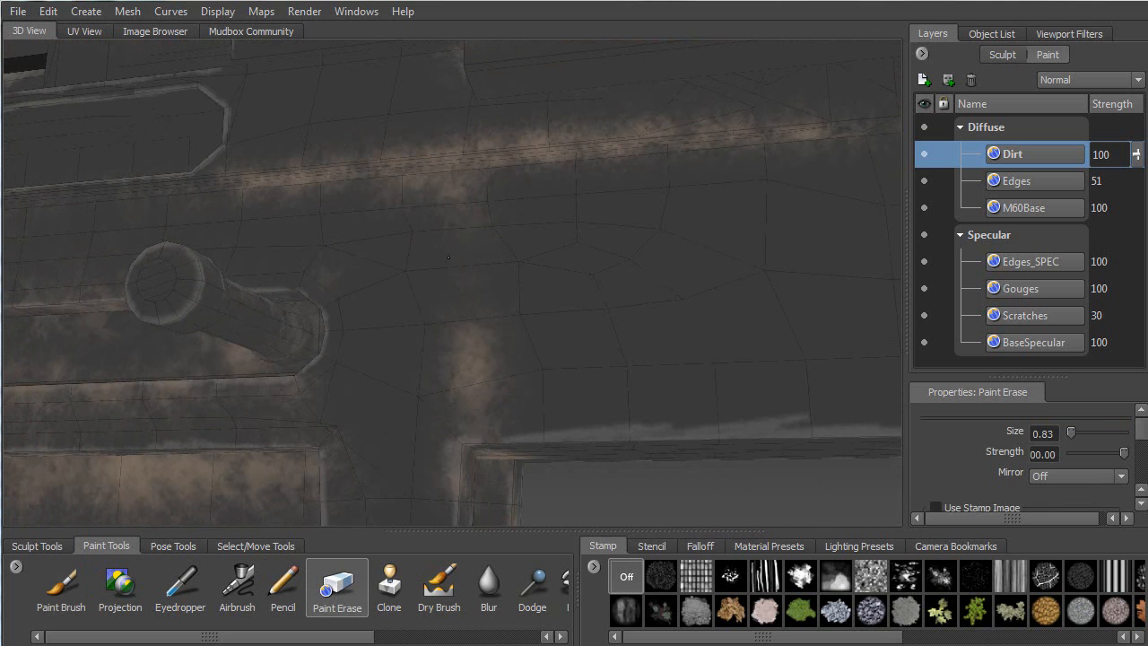
{"action": "left_click_drag", "start_coordinate": [464, 345], "coordinate": [488, 364]}
{"action": "left_click_drag", "start_coordinate": [411, 261], "coordinate": [436, 305]}
Back on Paint Brush, strengthen the dirt streak along the upper edge
{"action": "key", "text": "1"}
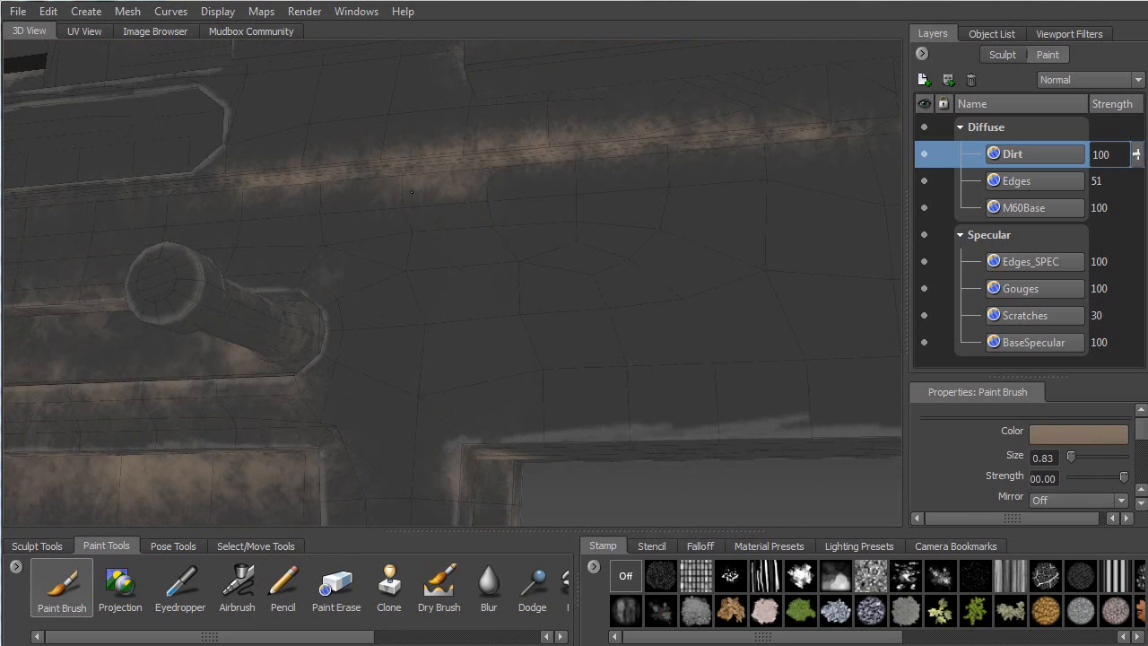
{"action": "left_click_drag", "start_coordinate": [417, 183], "coordinate": [509, 186]}
{"action": "left_click_drag", "start_coordinate": [484, 485], "coordinate": [436, 449], "text": "alt"}
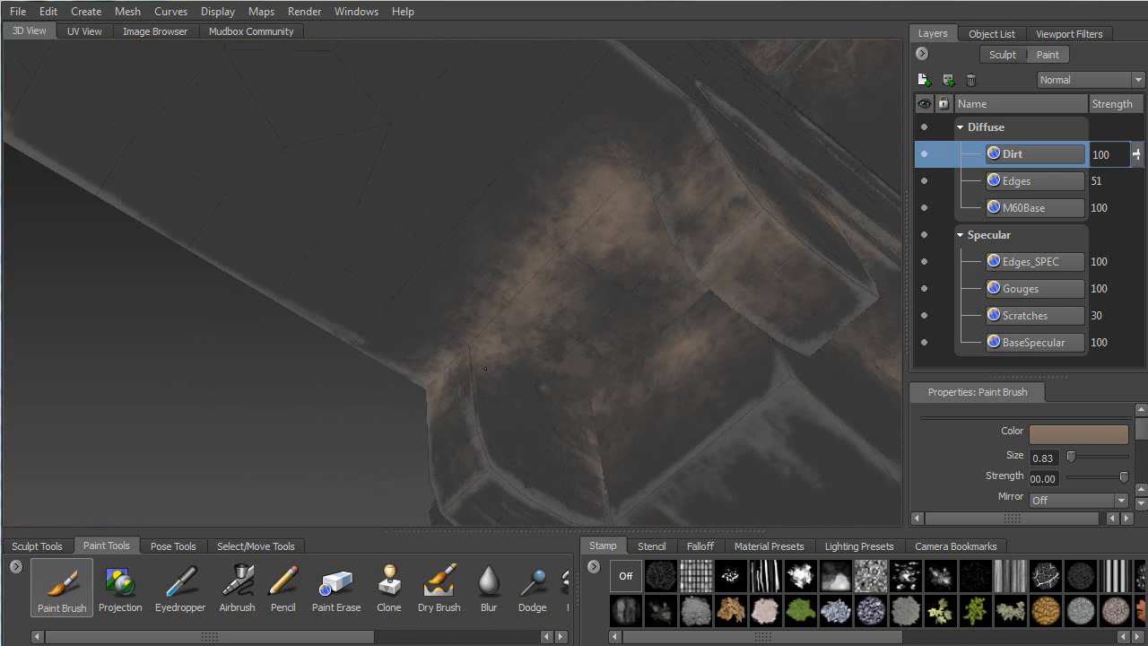
Paint dirt along the bottom ledge of the box-shaped part
{"action": "left_click_drag", "start_coordinate": [514, 363], "coordinate": [610, 426]}
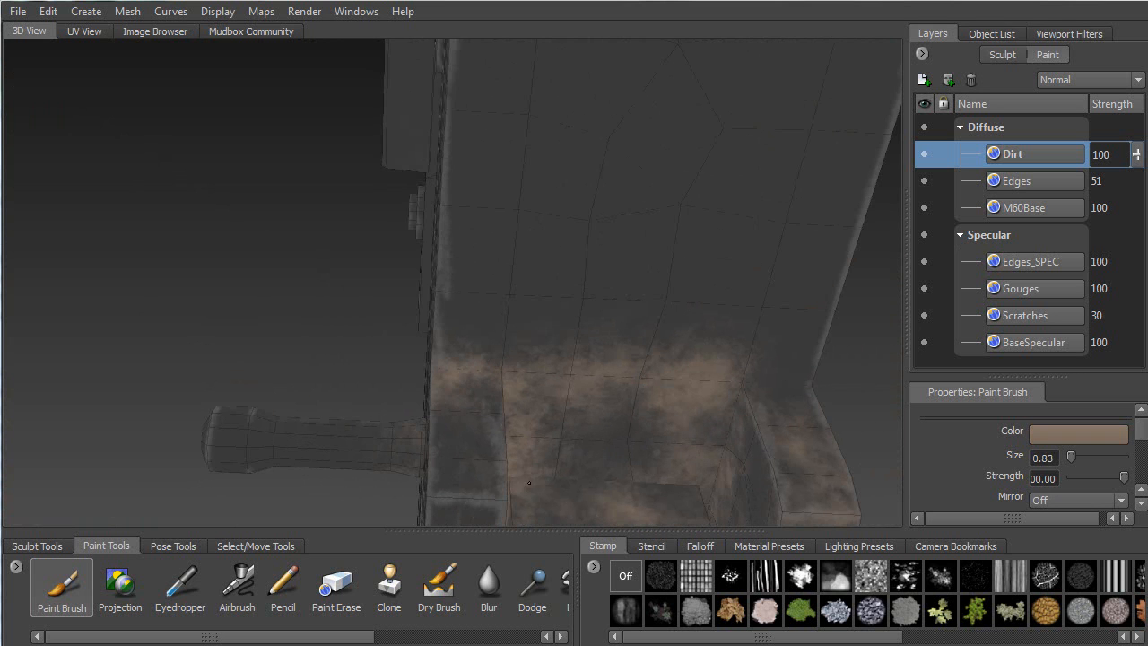
{"action": "left_click_drag", "start_coordinate": [556, 475], "coordinate": [720, 498]}
{"action": "right_click_drag", "start_coordinate": [664, 376], "coordinate": [512, 261], "text": "alt"}
{"action": "mouse_move", "coordinate": [511, 260]}
{"action": "left_mouse_down", "text": "alt"}
{"action": "mouse_move", "coordinate": [486, 222]}
{"action": "mouse_move", "coordinate": [385, 278]}
{"action": "mouse_move", "coordinate": [354, 332]}
{"action": "left_mouse_up", "text": "alt"}
Orbit around to the gun's opposite side for a close, high-angle look
{"action": "middle_click_drag", "start_coordinate": [354, 332], "coordinate": [491, 321], "text": "alt"}
{"action": "left_click_drag", "start_coordinate": [492, 321], "coordinate": [447, 278], "text": "alt"}
{"action": "left_click_drag", "start_coordinate": [382, 304], "coordinate": [583, 308], "text": "alt"}
{"action": "left_click_drag", "start_coordinate": [461, 369], "coordinate": [672, 305], "text": "alt"}
{"action": "left_click_drag", "start_coordinate": [458, 290], "coordinate": [490, 234], "text": "alt"}
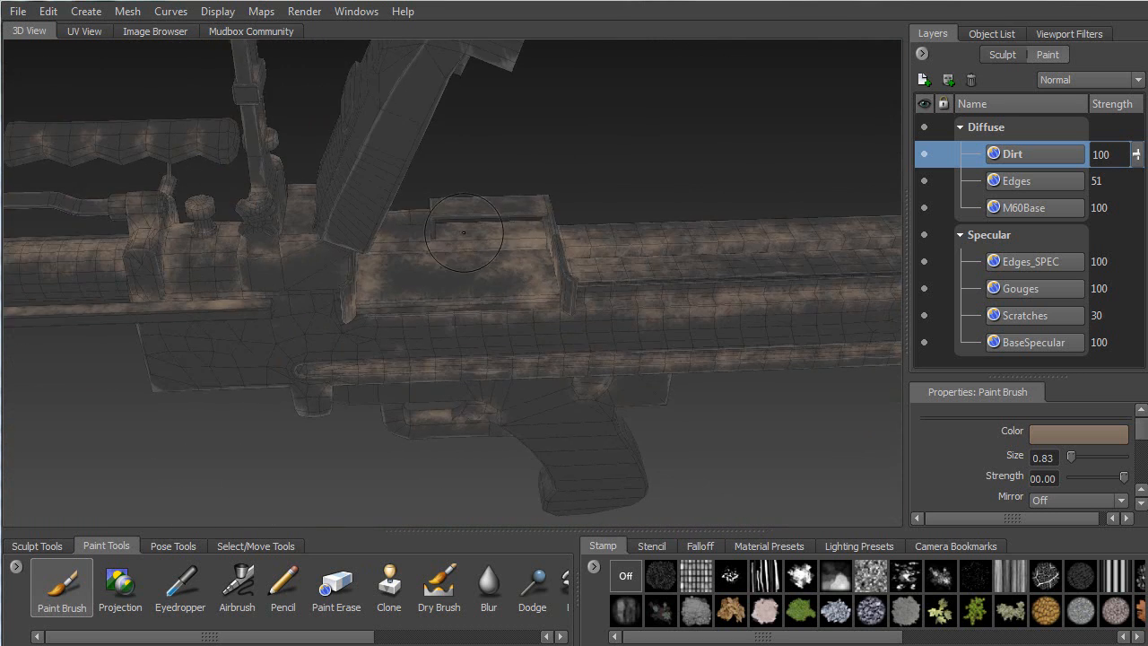
{"action": "right_click_drag", "start_coordinate": [489, 225], "coordinate": [485, 306], "text": "alt"}
{"action": "left_click_drag", "start_coordinate": [485, 260], "coordinate": [550, 263], "text": "alt"}
{"action": "right_click_drag", "start_coordinate": [550, 263], "coordinate": [514, 170], "text": "alt"}
{"action": "left_click_drag", "start_coordinate": [463, 323], "coordinate": [353, 318], "text": "alt"}
{"action": "middle_click_drag", "start_coordinate": [353, 318], "coordinate": [361, 408], "text": "alt"}
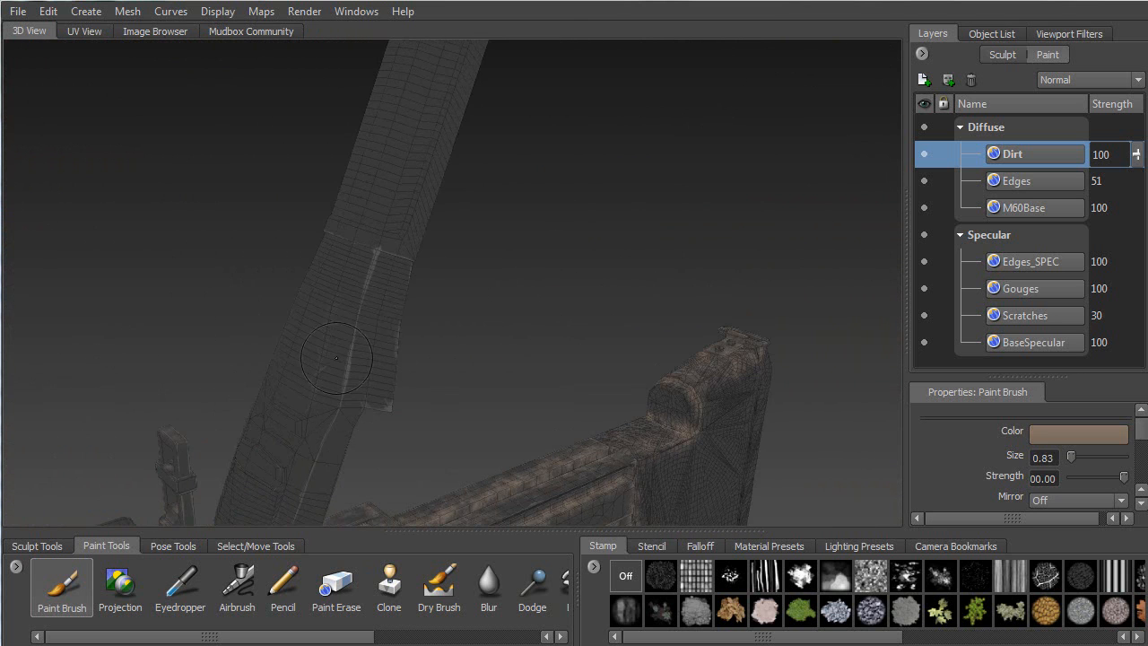
Zoom and tumble through side, top and under-barrel views of the whole gun
{"action": "left_click_drag", "start_coordinate": [433, 128], "coordinate": [435, 359], "text": "alt"}
{"action": "right_click_drag", "start_coordinate": [435, 404], "coordinate": [318, 445], "text": "alt"}
{"action": "left_click_drag", "start_coordinate": [413, 225], "coordinate": [417, 482], "text": "alt"}
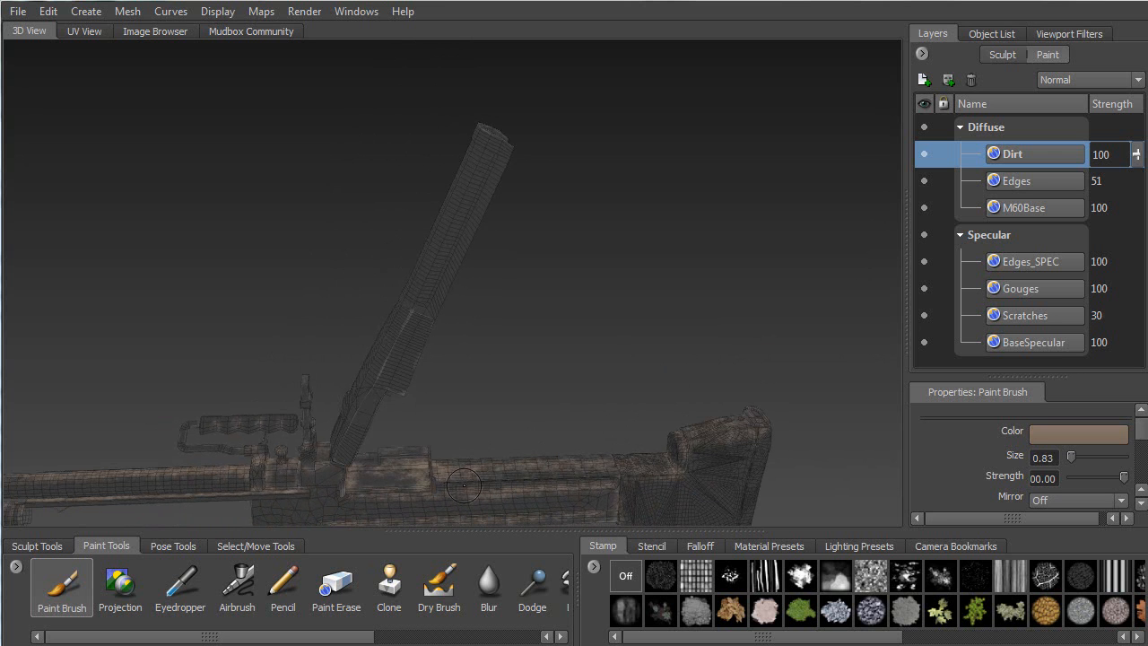
{"action": "right_click_drag", "start_coordinate": [422, 394], "coordinate": [439, 574], "text": "alt"}
{"action": "middle_click_drag", "start_coordinate": [446, 480], "coordinate": [516, 212], "text": "alt"}
{"action": "right_click_drag", "start_coordinate": [516, 212], "coordinate": [476, 450], "text": "alt"}
{"action": "left_click_drag", "start_coordinate": [477, 444], "coordinate": [446, 284], "text": "alt"}
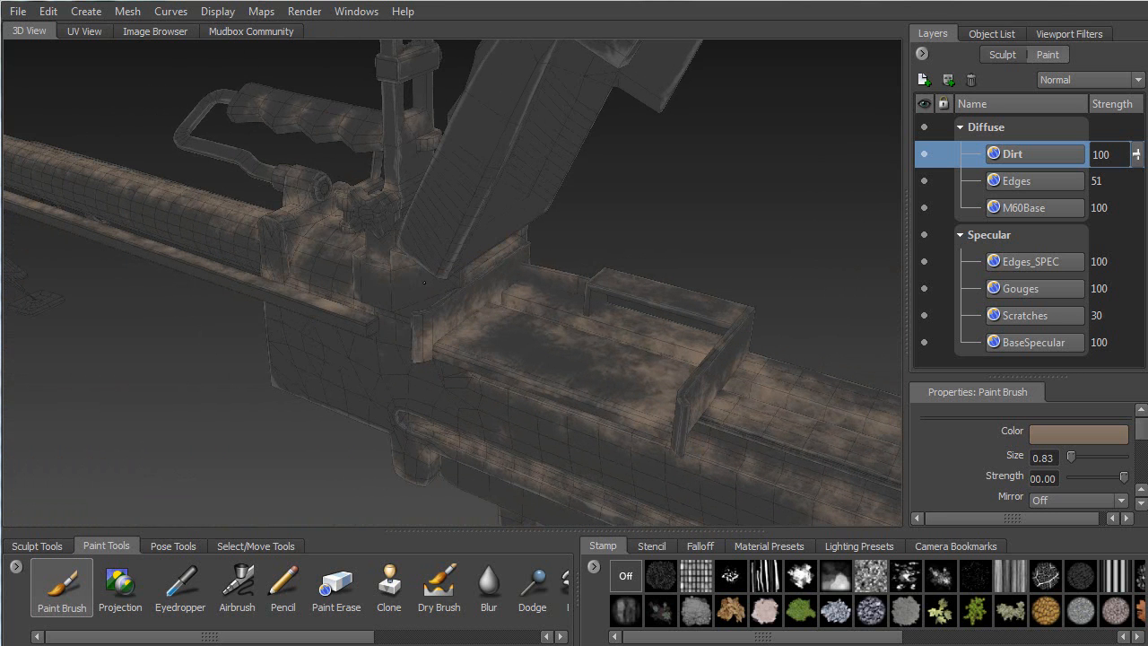
{"action": "left_click_drag", "start_coordinate": [405, 298], "coordinate": [401, 173], "text": "alt"}
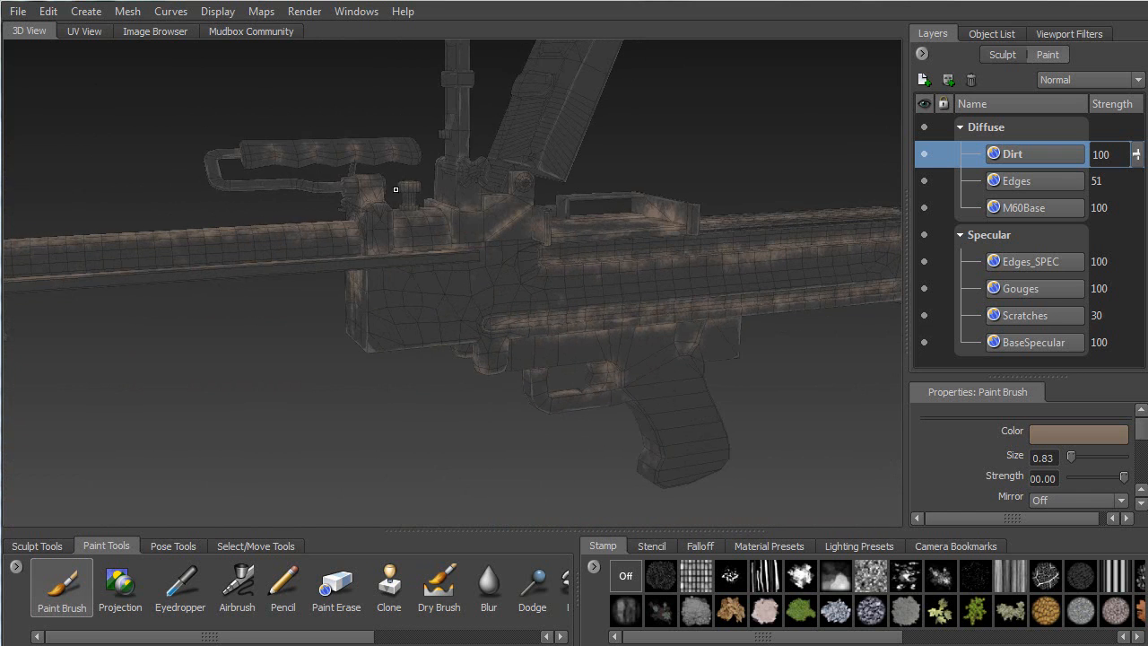
{"action": "left_click_drag", "start_coordinate": [359, 239], "coordinate": [243, 289], "text": "alt"}
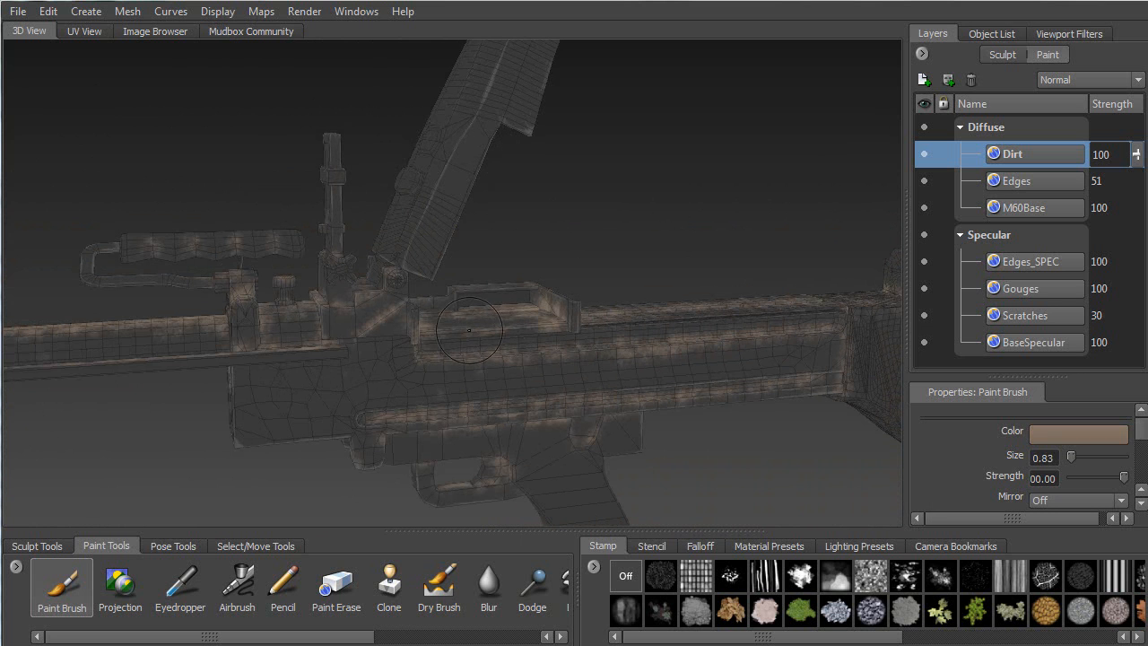
{"action": "left_click_drag", "start_coordinate": [606, 335], "coordinate": [486, 366], "text": "alt"}
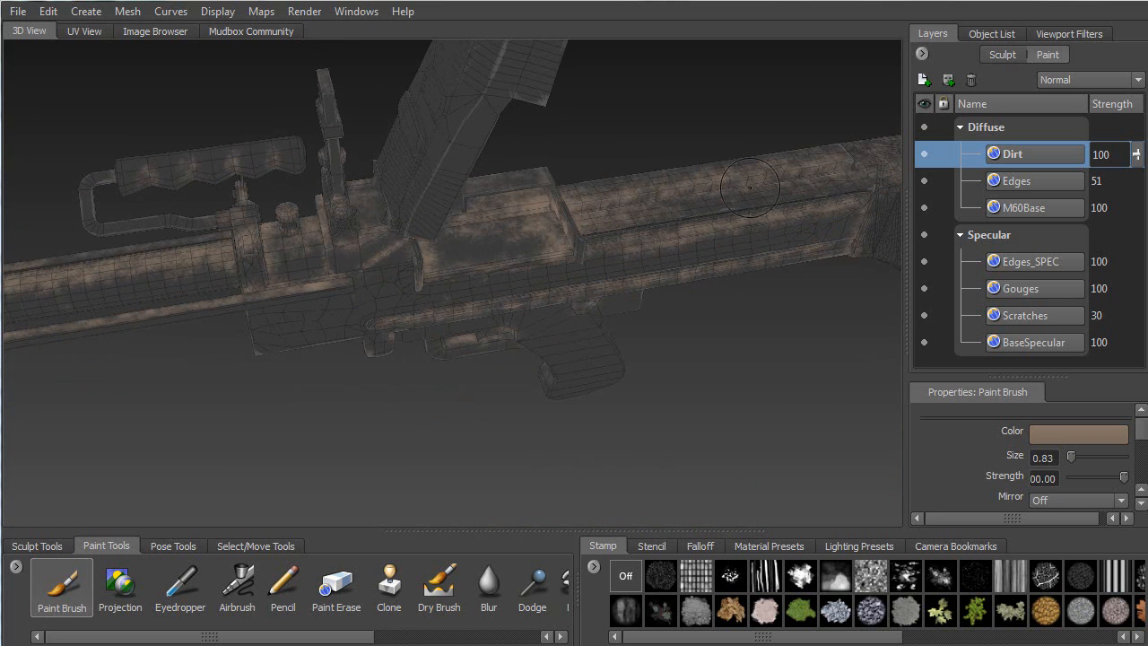
{"action": "left_click_drag", "start_coordinate": [394, 242], "coordinate": [400, 248], "text": "alt"}
Enlarge the Paint Brush from 2.54 to size 6.23
{"action": "key", "text": "b"}
{"action": "mouse_move", "coordinate": [316, 312]}
{"action": "left_mouse_down"}
{"action": "mouse_move", "coordinate": [359, 312]}
{"action": "mouse_move", "coordinate": [316, 312]}
{"action": "left_mouse_up"}
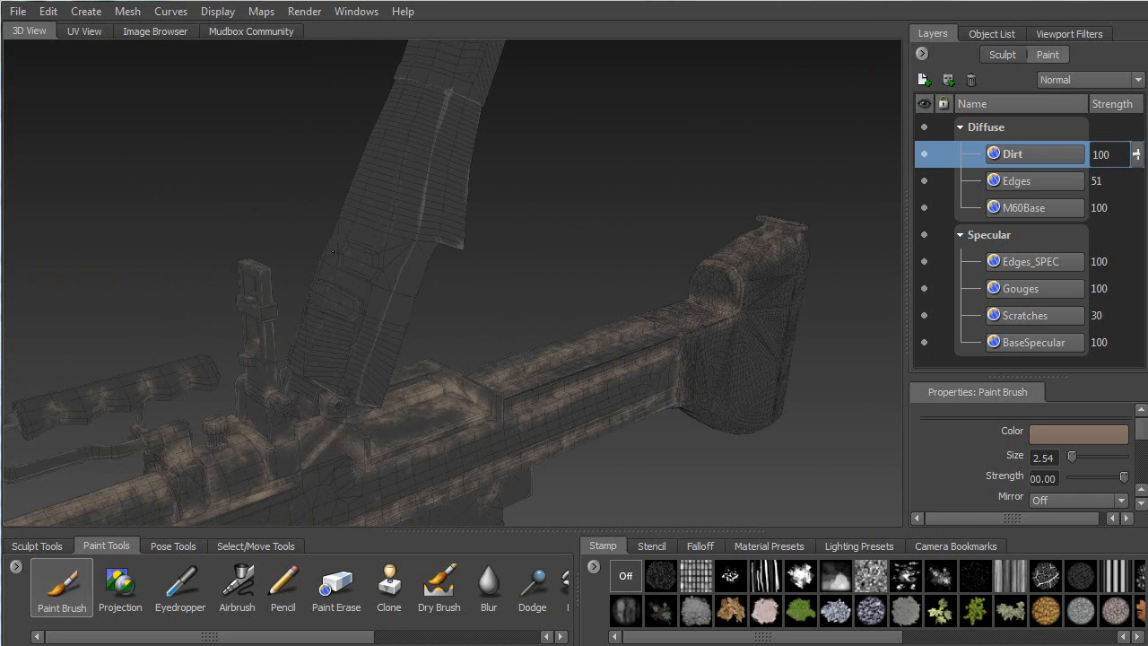
{"action": "key", "text": "b"}
{"action": "left_click_drag", "start_coordinate": [338, 261], "coordinate": [404, 261]}
Cover the tall upright part with broad, soft brown grime from several angles
{"action": "mouse_move", "coordinate": [403, 148]}
{"action": "left_mouse_down", "text": "alt"}
{"action": "mouse_move", "coordinate": [451, 87]}
{"action": "mouse_move", "coordinate": [413, 125]}
{"action": "left_mouse_up", "text": "alt"}
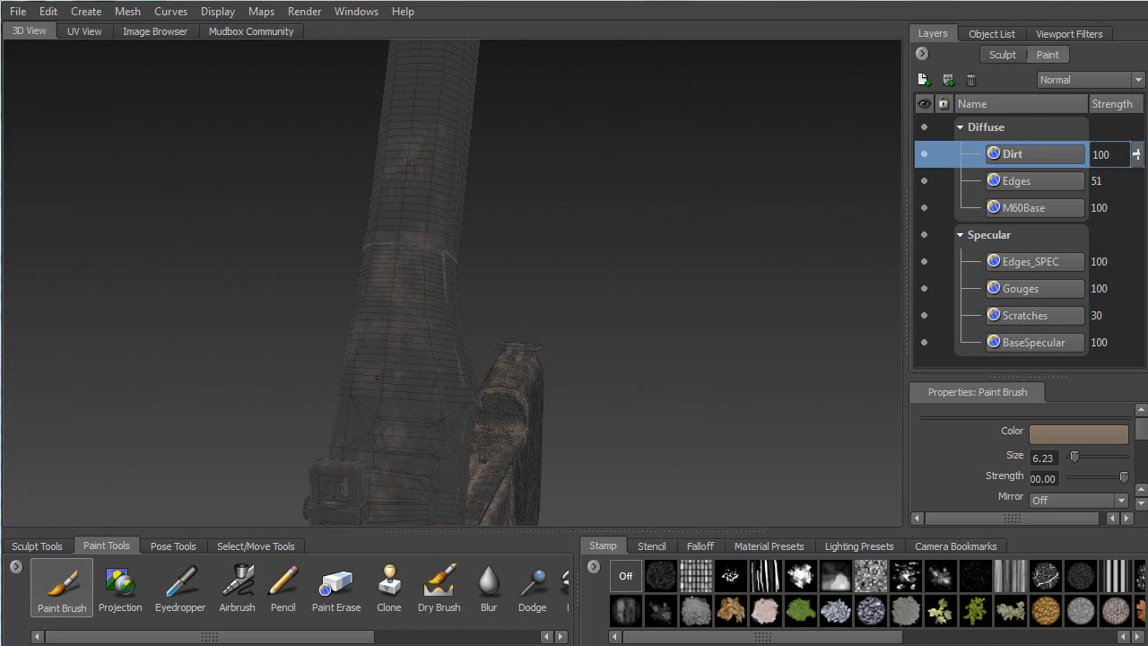
{"action": "left_click_drag", "start_coordinate": [429, 201], "coordinate": [445, 269], "text": "alt"}
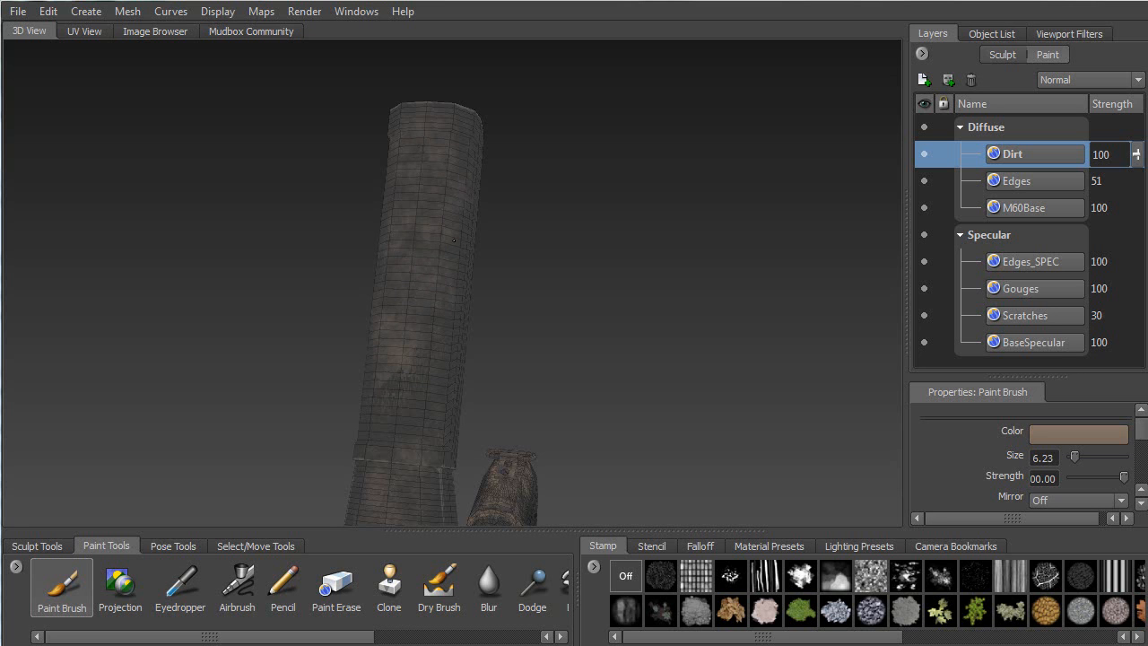
{"action": "left_click_drag", "start_coordinate": [431, 437], "coordinate": [336, 237], "text": "alt"}
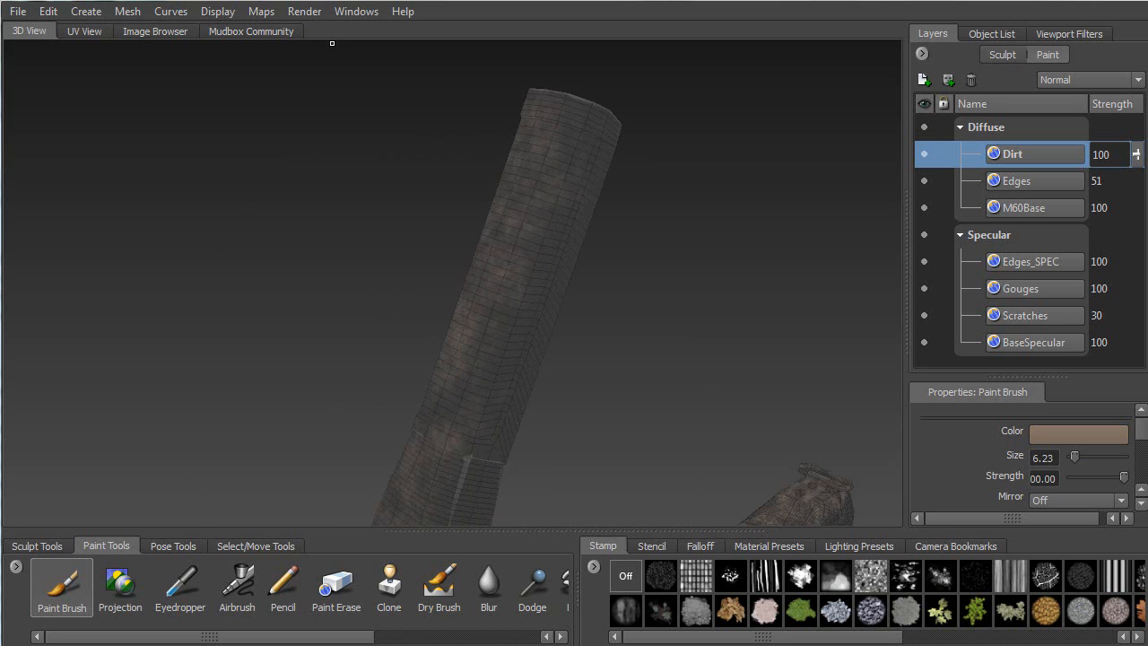
{"action": "middle_click_drag", "start_coordinate": [320, 266], "coordinate": [344, 137], "text": "alt"}
{"action": "right_click_drag", "start_coordinate": [344, 137], "coordinate": [328, 348], "text": "alt"}
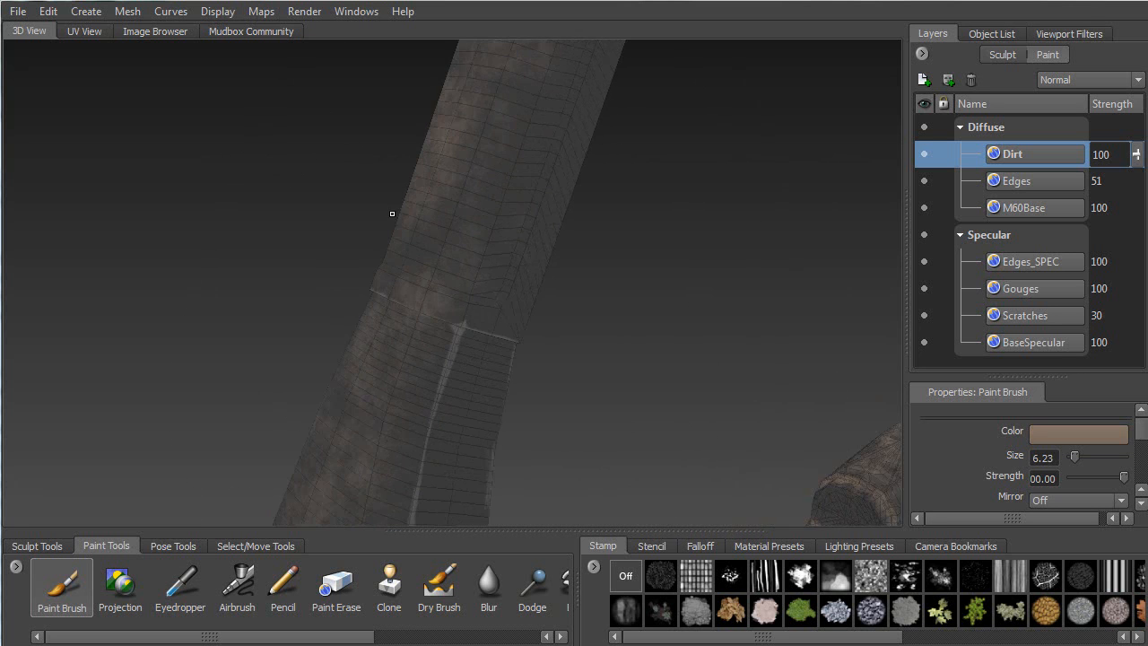
{"action": "left_click_drag", "start_coordinate": [420, 200], "coordinate": [384, 231], "text": "alt"}
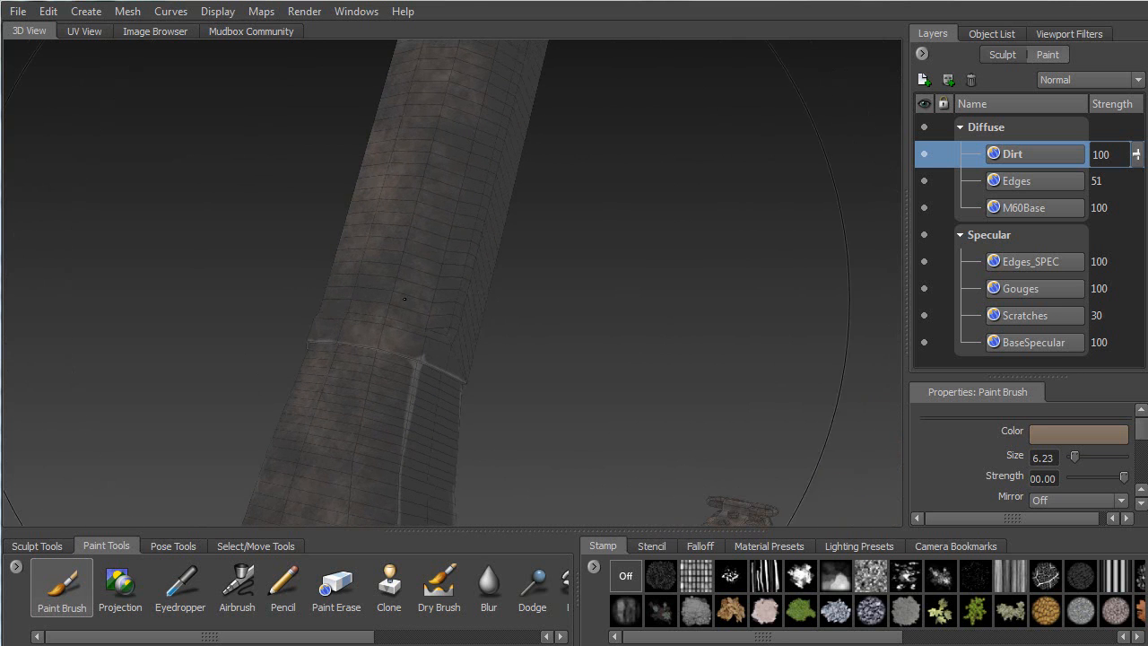
{"action": "left_click_drag", "start_coordinate": [370, 311], "coordinate": [460, 309], "text": "alt"}
{"action": "left_click_drag", "start_coordinate": [489, 121], "coordinate": [384, 243], "text": "alt"}
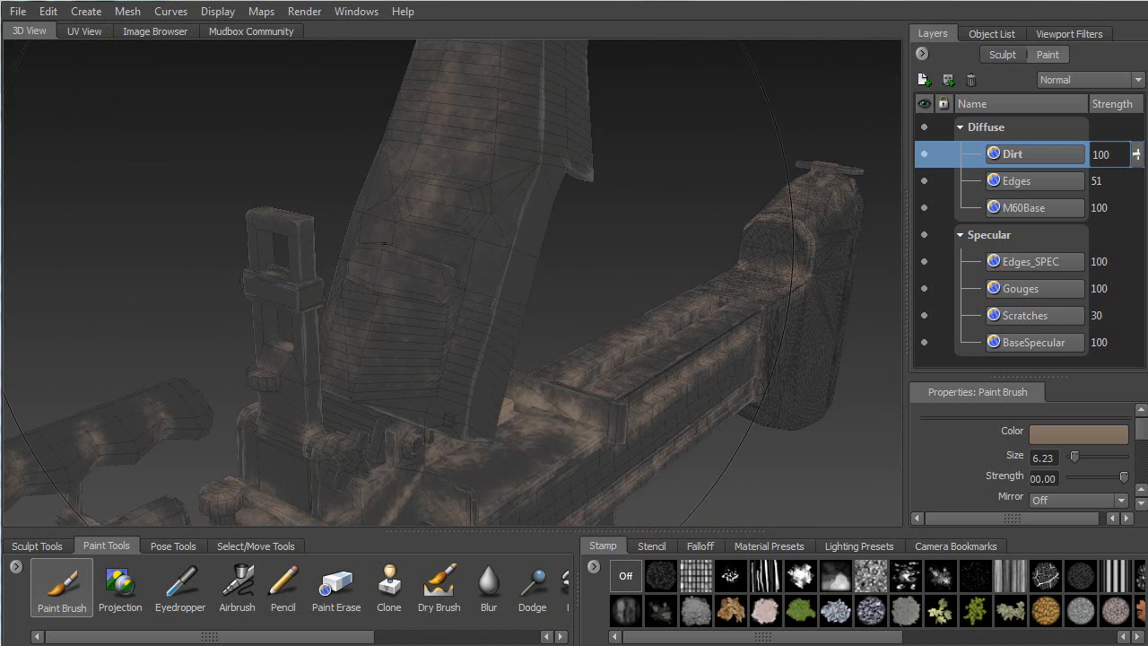
{"action": "left_click_drag", "start_coordinate": [388, 355], "coordinate": [376, 161], "text": "alt"}
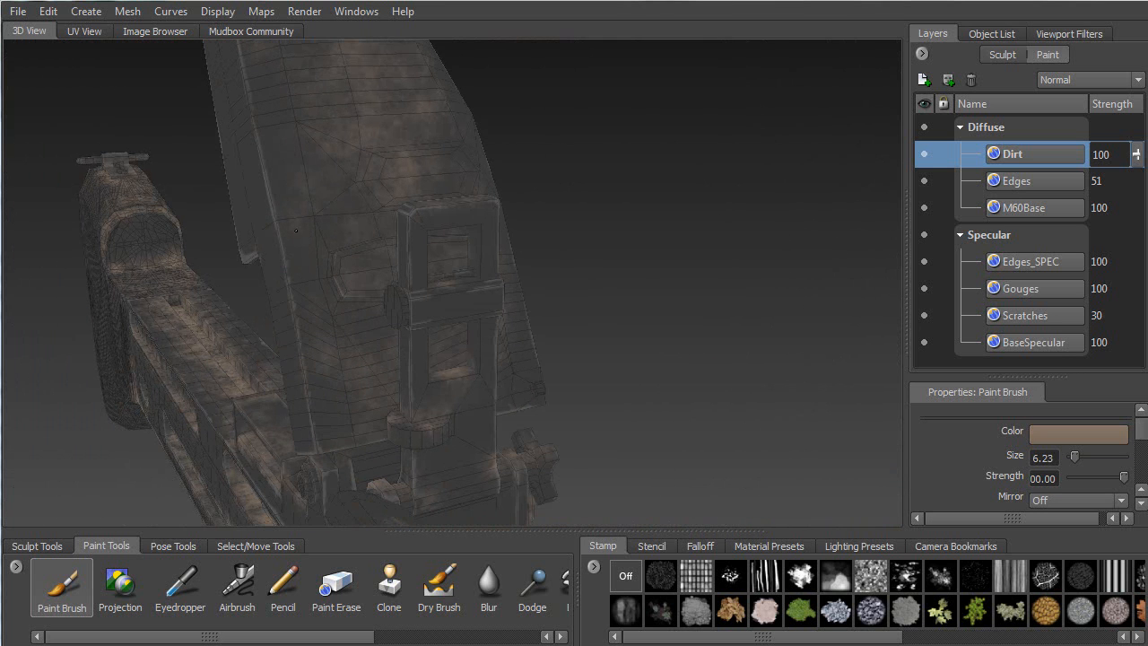
{"action": "left_click_drag", "start_coordinate": [351, 403], "coordinate": [384, 357], "text": "alt"}
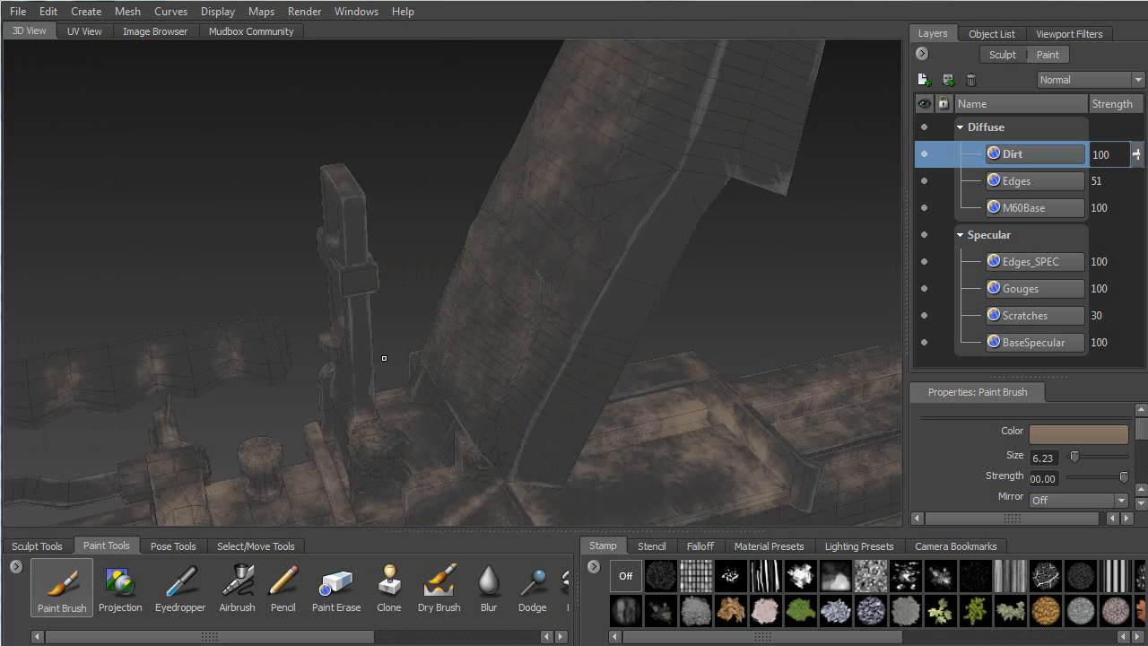
Orbit in around the tall part's base and the gun mount block
{"action": "left_click_drag", "start_coordinate": [613, 174], "coordinate": [479, 142], "text": "alt"}
{"action": "right_click_drag", "start_coordinate": [480, 142], "coordinate": [411, 128], "text": "alt"}
{"action": "mouse_move", "coordinate": [411, 128]}
{"action": "left_mouse_down", "text": "alt"}
{"action": "mouse_move", "coordinate": [346, 113]}
{"action": "mouse_move", "coordinate": [375, 159]}
{"action": "mouse_move", "coordinate": [366, 131]}
{"action": "mouse_move", "coordinate": [339, 131]}
{"action": "left_mouse_up", "text": "alt"}
{"action": "left_click_drag", "start_coordinate": [357, 220], "coordinate": [339, 177], "text": "alt"}
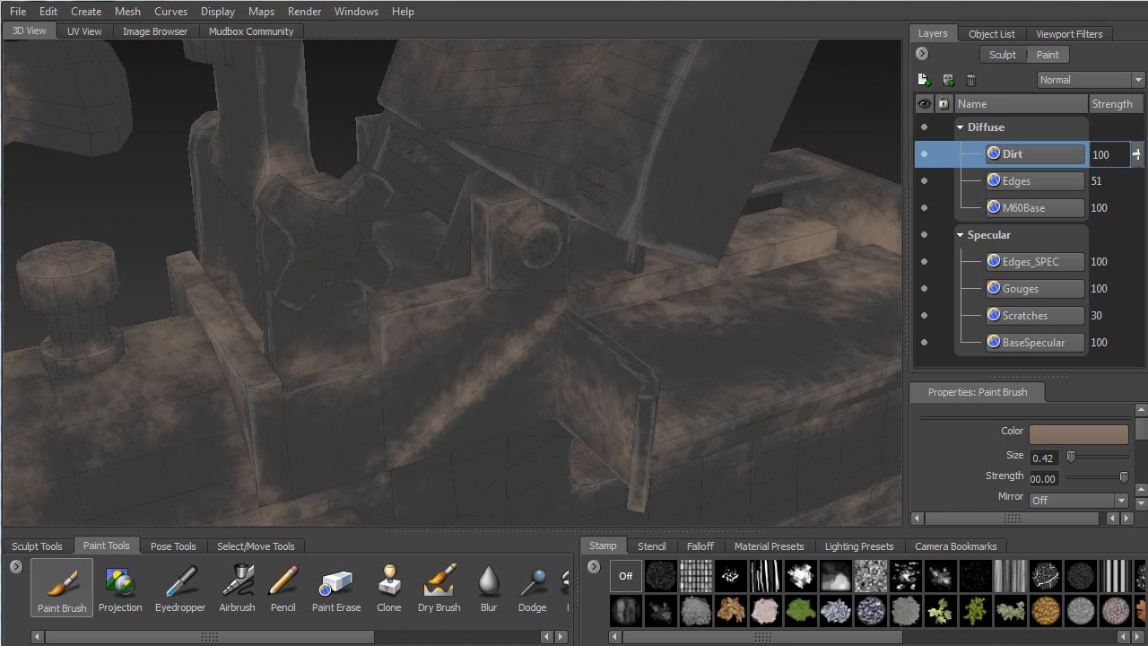
{"action": "left_click_drag", "start_coordinate": [417, 138], "coordinate": [592, 342], "text": "alt"}
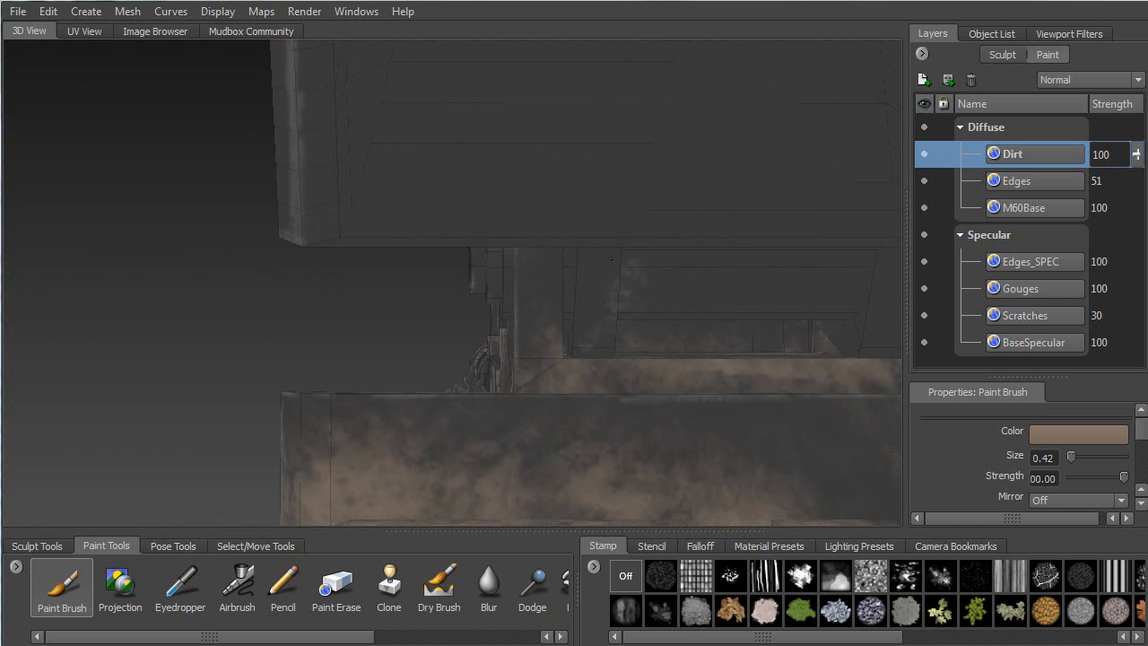
{"action": "left_click_drag", "start_coordinate": [573, 290], "coordinate": [429, 282], "text": "alt"}
{"action": "left_click_drag", "start_coordinate": [456, 341], "coordinate": [375, 345], "text": "alt"}
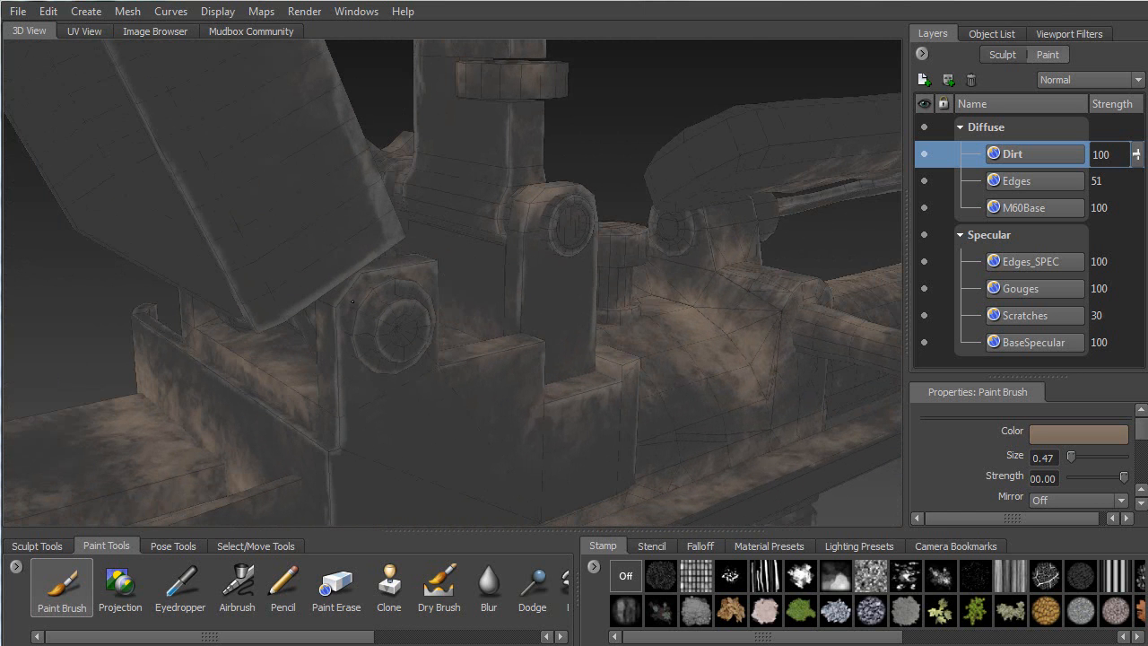
{"action": "left_click_drag", "start_coordinate": [355, 306], "coordinate": [387, 383], "text": "alt"}
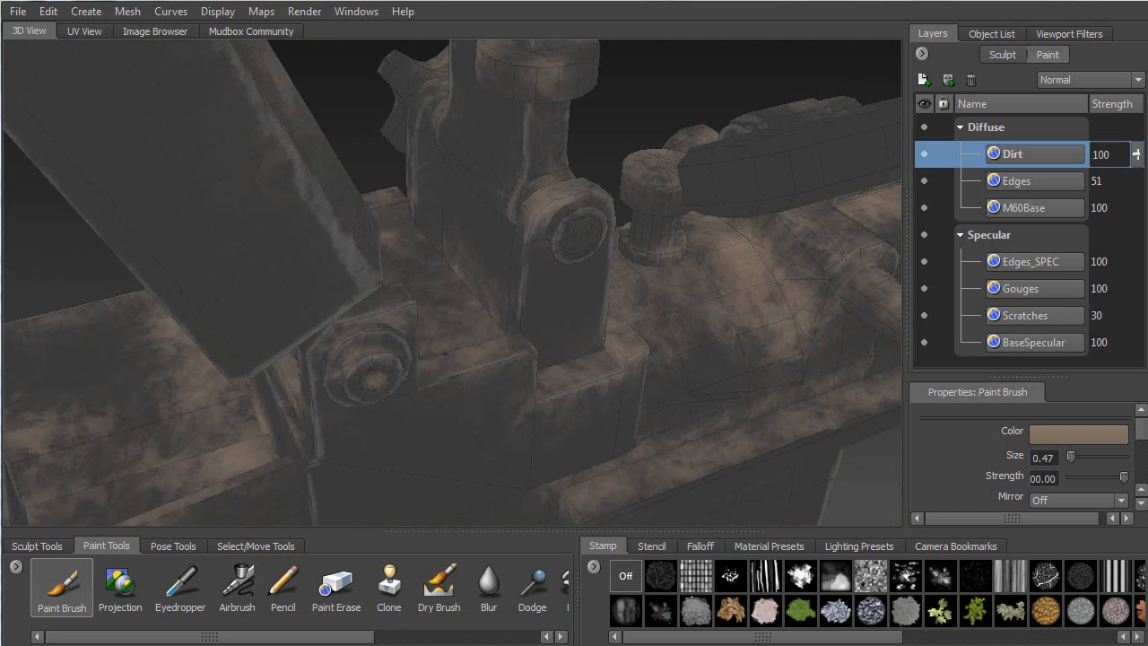
Orbit closer around the mount boss and the upper disc
{"action": "left_click_drag", "start_coordinate": [458, 352], "coordinate": [591, 269], "text": "alt"}
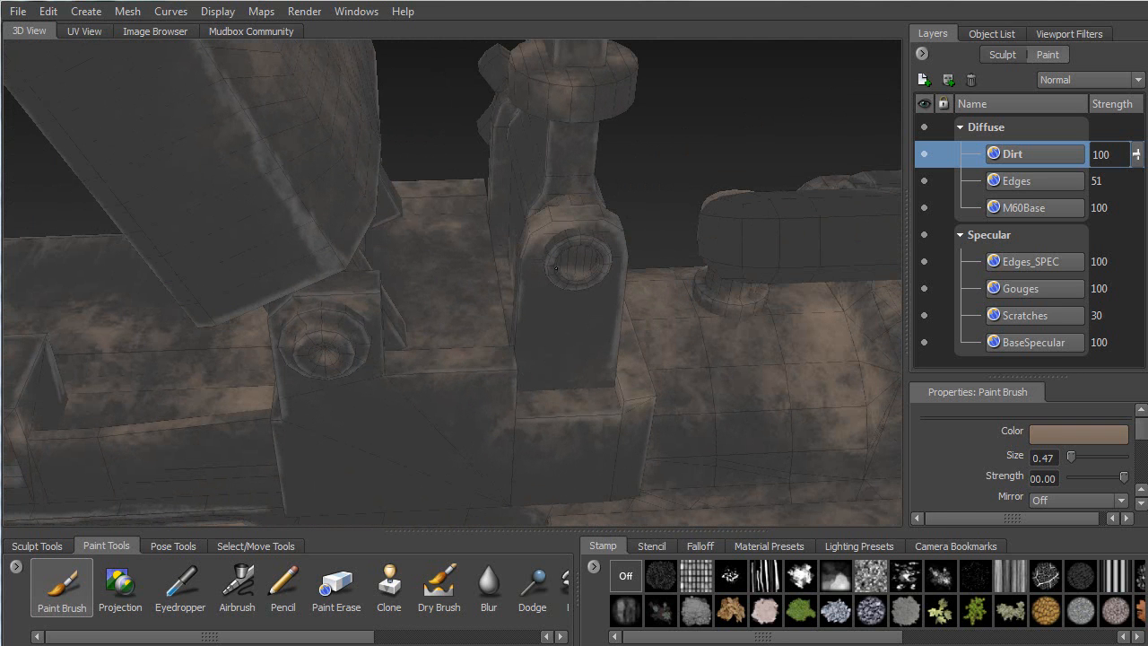
{"action": "left_click_drag", "start_coordinate": [560, 267], "coordinate": [550, 235], "text": "alt"}
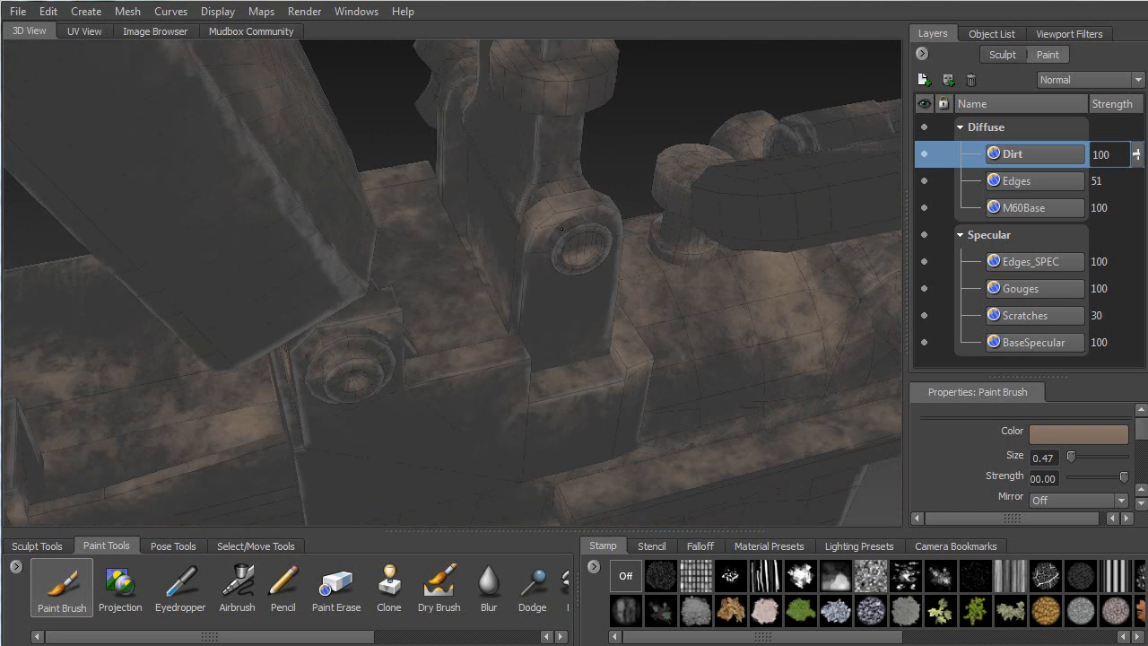
{"action": "left_click_drag", "start_coordinate": [612, 218], "coordinate": [475, 161], "text": "alt"}
{"action": "right_click_drag", "start_coordinate": [444, 139], "coordinate": [518, 352], "text": "alt"}
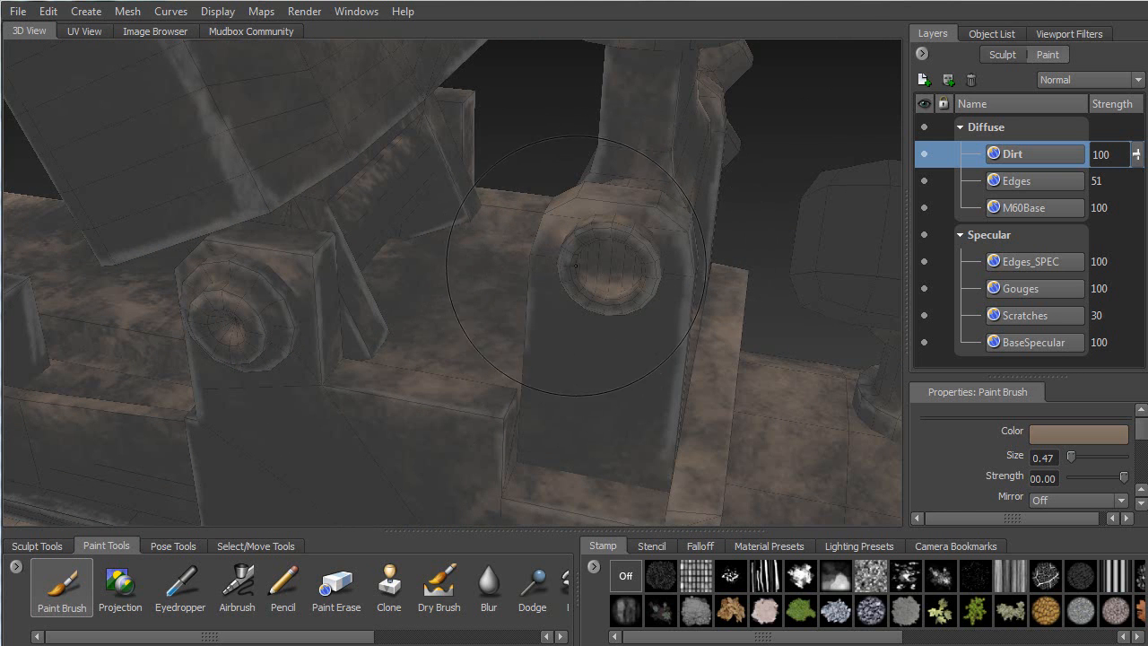
{"action": "left_click_drag", "start_coordinate": [599, 256], "coordinate": [568, 259], "text": "alt"}
{"action": "middle_click_drag", "start_coordinate": [521, 140], "coordinate": [425, 261], "text": "alt"}
{"action": "mouse_move", "coordinate": [454, 248]}
{"action": "left_mouse_down", "text": "alt"}
{"action": "mouse_move", "coordinate": [422, 258]}
{"action": "mouse_move", "coordinate": [225, 205]}
{"action": "mouse_move", "coordinate": [220, 170]}
{"action": "mouse_move", "coordinate": [234, 266]}
{"action": "mouse_move", "coordinate": [260, 276]}
{"action": "left_mouse_up", "text": "alt"}
{"action": "mouse_move", "coordinate": [407, 276]}
{"action": "left_mouse_down", "text": "alt"}
{"action": "mouse_move", "coordinate": [383, 304]}
{"action": "mouse_move", "coordinate": [320, 315]}
{"action": "left_mouse_up", "text": "alt"}
{"action": "mouse_move", "coordinate": [403, 323]}
{"action": "left_mouse_down", "text": "alt"}
{"action": "mouse_move", "coordinate": [439, 312]}
{"action": "mouse_move", "coordinate": [445, 260]}
{"action": "mouse_move", "coordinate": [366, 319]}
{"action": "mouse_move", "coordinate": [419, 337]}
{"action": "mouse_move", "coordinate": [458, 332]}
{"action": "mouse_move", "coordinate": [462, 373]}
{"action": "mouse_move", "coordinate": [425, 437]}
{"action": "mouse_move", "coordinate": [362, 447]}
{"action": "left_mouse_up", "text": "alt"}
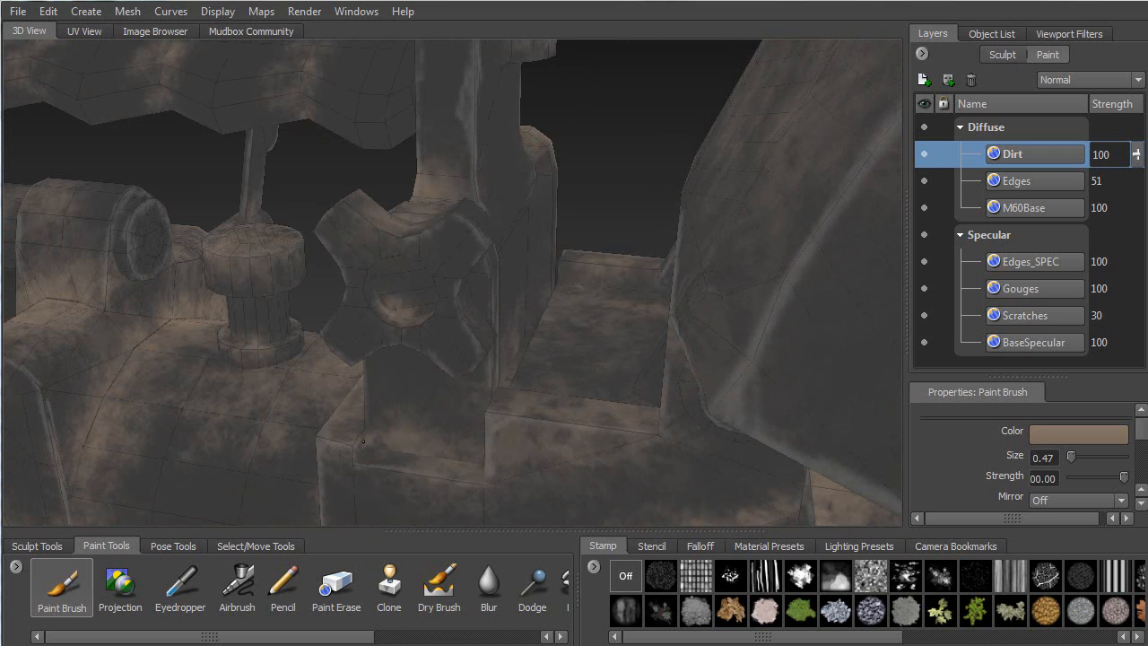
Brush a lighter streak of dirt along the long ledge on the body's side
{"action": "left_click_drag", "start_coordinate": [470, 444], "coordinate": [428, 450], "text": "alt"}
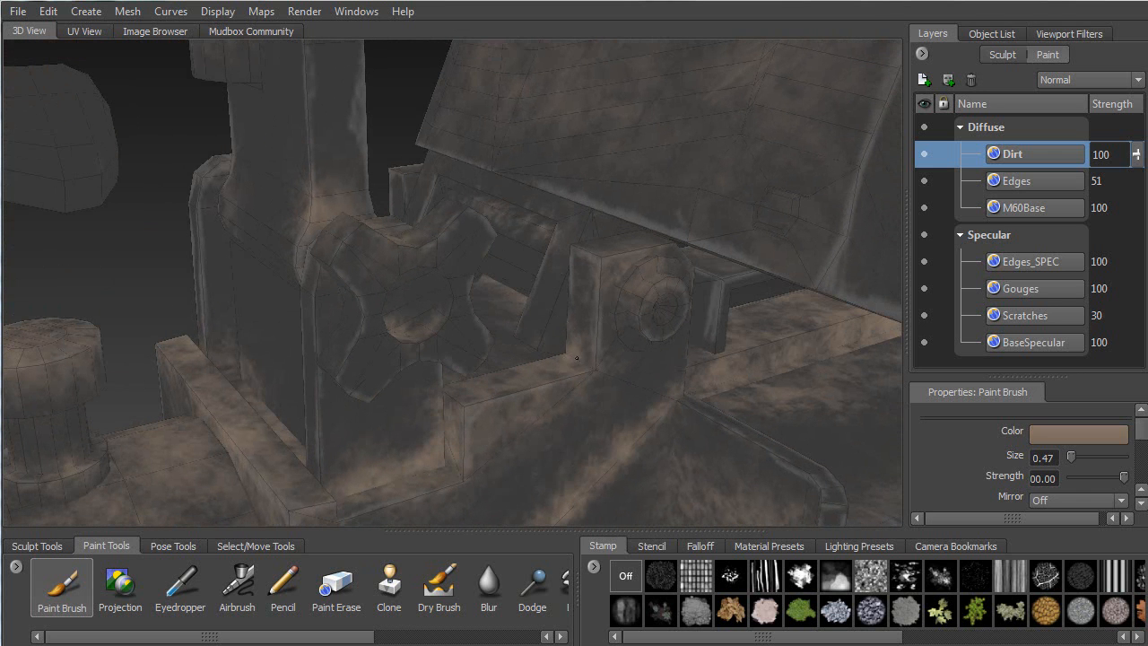
{"action": "mouse_move", "coordinate": [591, 369]}
{"action": "left_mouse_down", "text": "alt"}
{"action": "mouse_move", "coordinate": [328, 272]}
{"action": "mouse_move", "coordinate": [258, 269]}
{"action": "mouse_move", "coordinate": [601, 305]}
{"action": "left_mouse_up", "text": "alt"}
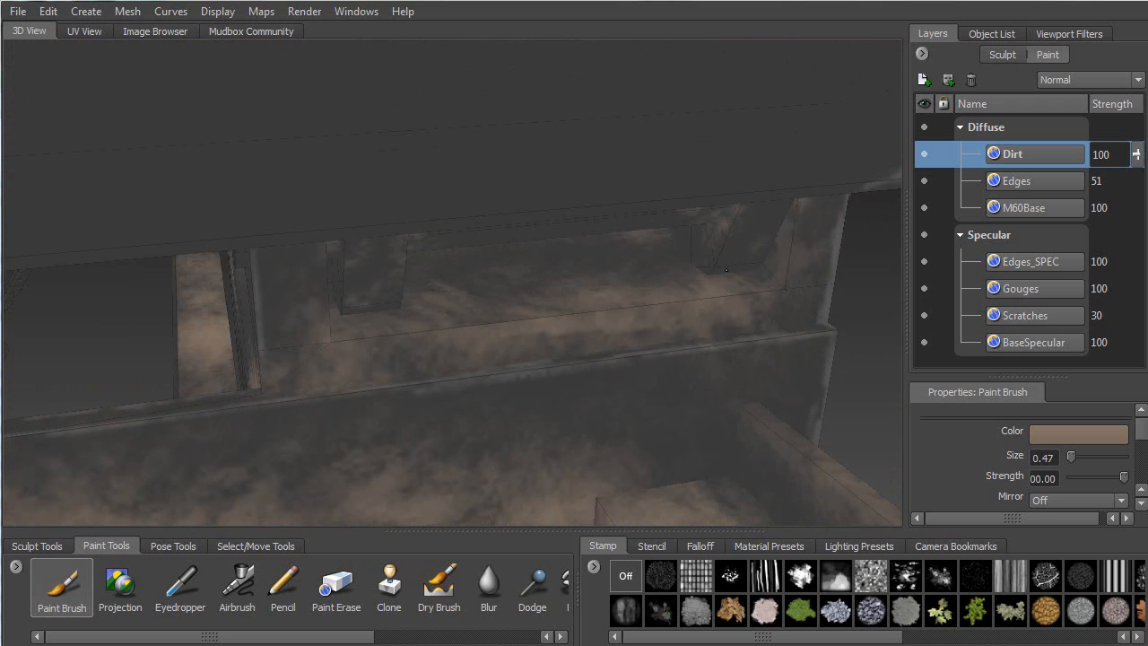
{"action": "left_click_drag", "start_coordinate": [780, 288], "coordinate": [602, 320], "text": "alt"}
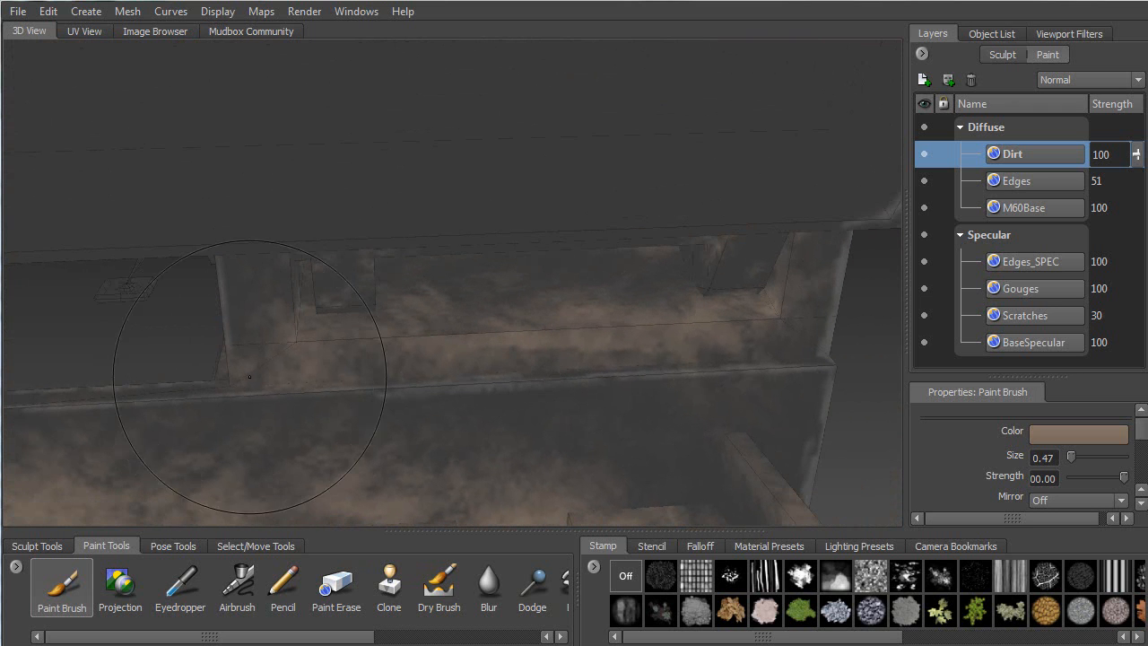
{"action": "left_click_drag", "start_coordinate": [277, 386], "coordinate": [799, 359]}
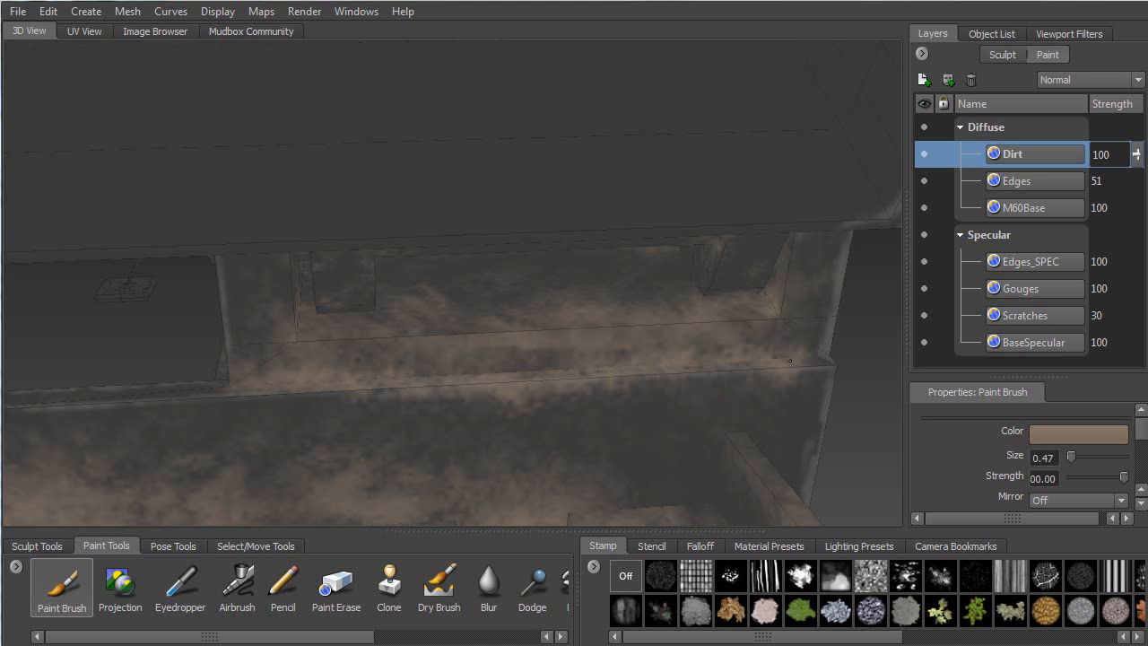
Paint a dirt stroke down the panel edge and extend it further
{"action": "left_click_drag", "start_coordinate": [263, 384], "coordinate": [730, 365], "text": "alt"}
{"action": "mouse_move", "coordinate": [722, 306]}
{"action": "left_mouse_down"}
{"action": "mouse_move", "coordinate": [699, 431]}
{"action": "mouse_move", "coordinate": [706, 472]}
{"action": "left_mouse_up"}
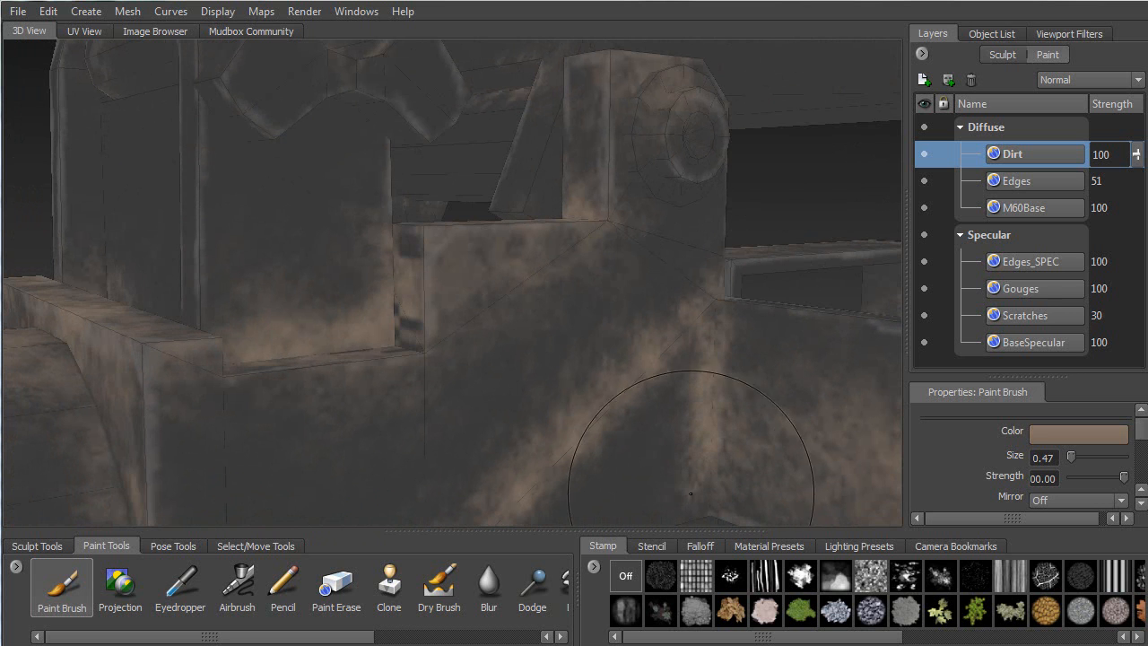
{"action": "middle_click_drag", "start_coordinate": [458, 491], "coordinate": [418, 277], "text": "alt"}
{"action": "left_click_drag", "start_coordinate": [418, 277], "coordinate": [406, 290], "text": "alt"}
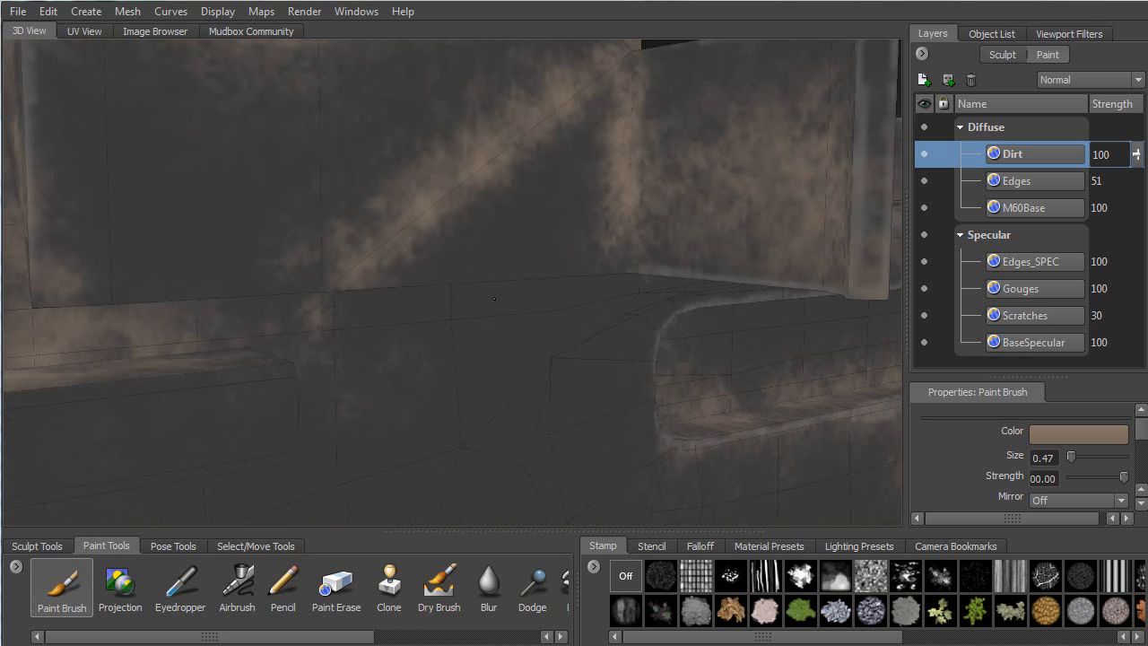
{"action": "mouse_move", "coordinate": [627, 235]}
{"action": "left_mouse_down"}
{"action": "mouse_move", "coordinate": [610, 271]}
{"action": "mouse_move", "coordinate": [466, 260]}
{"action": "left_mouse_up"}
Cover the dark panel seams and the corner seam with brown dirt
{"action": "left_click_drag", "start_coordinate": [285, 348], "coordinate": [262, 277]}
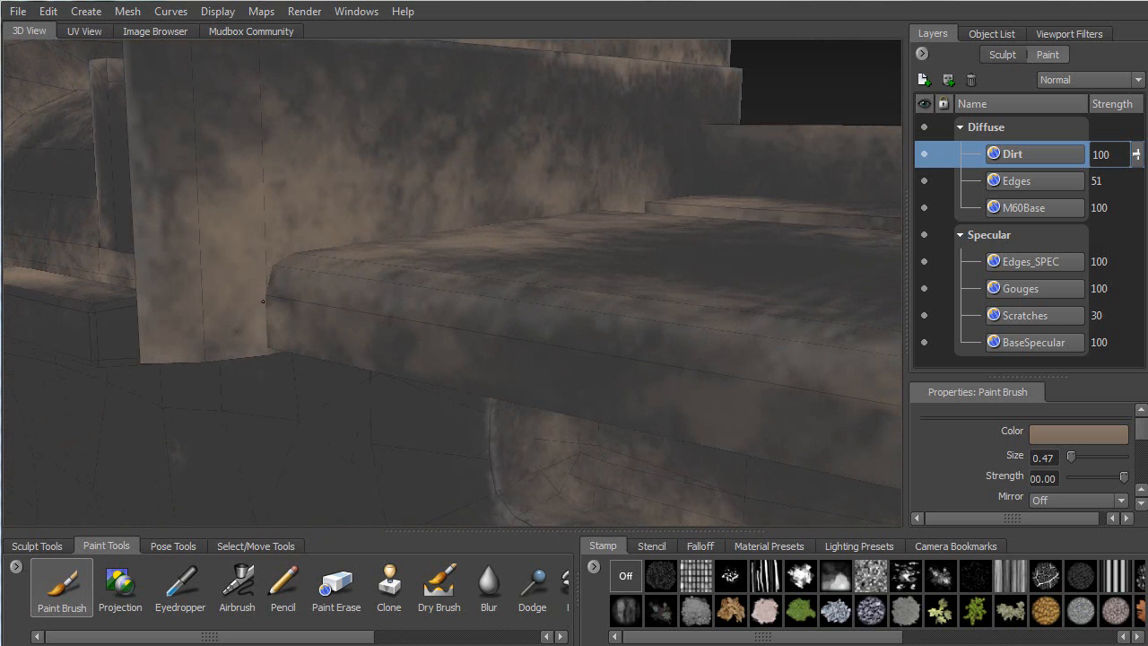
{"action": "left_click_drag", "start_coordinate": [359, 259], "coordinate": [161, 350], "text": "alt"}
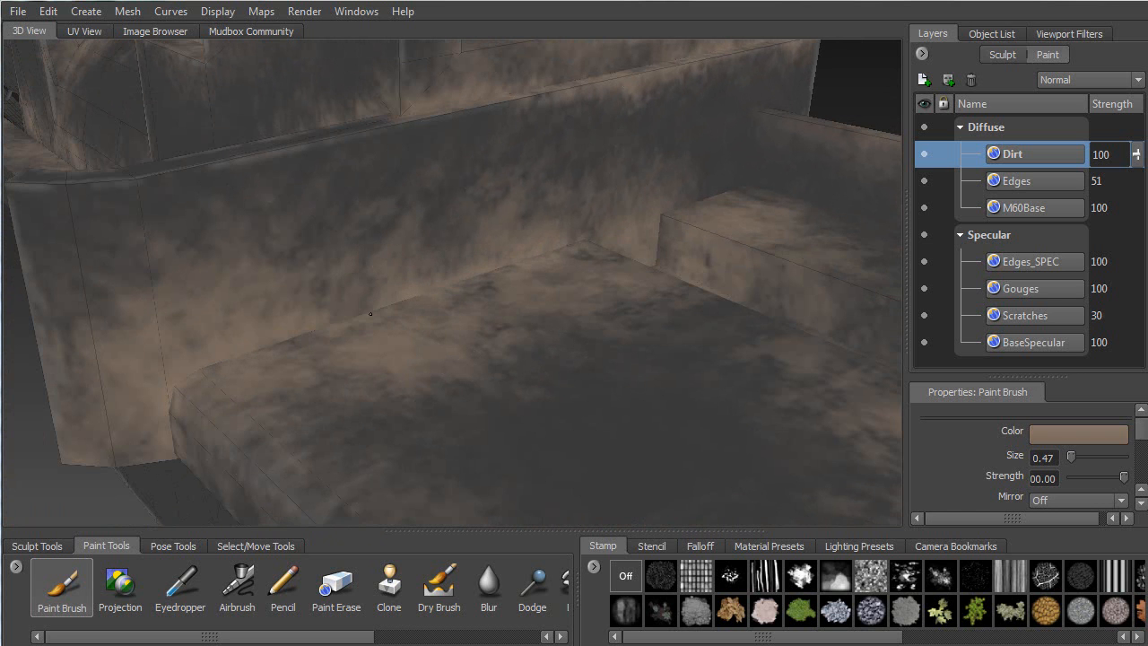
{"action": "left_click_drag", "start_coordinate": [410, 333], "coordinate": [359, 333], "text": "alt"}
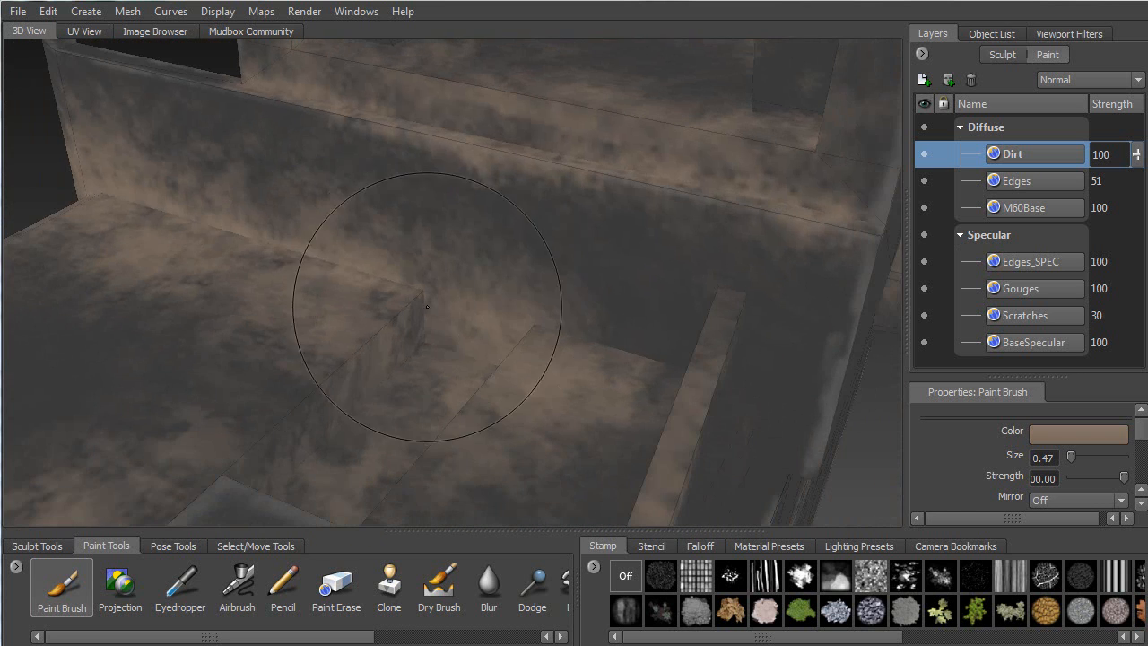
{"action": "left_click_drag", "start_coordinate": [437, 319], "coordinate": [437, 339]}
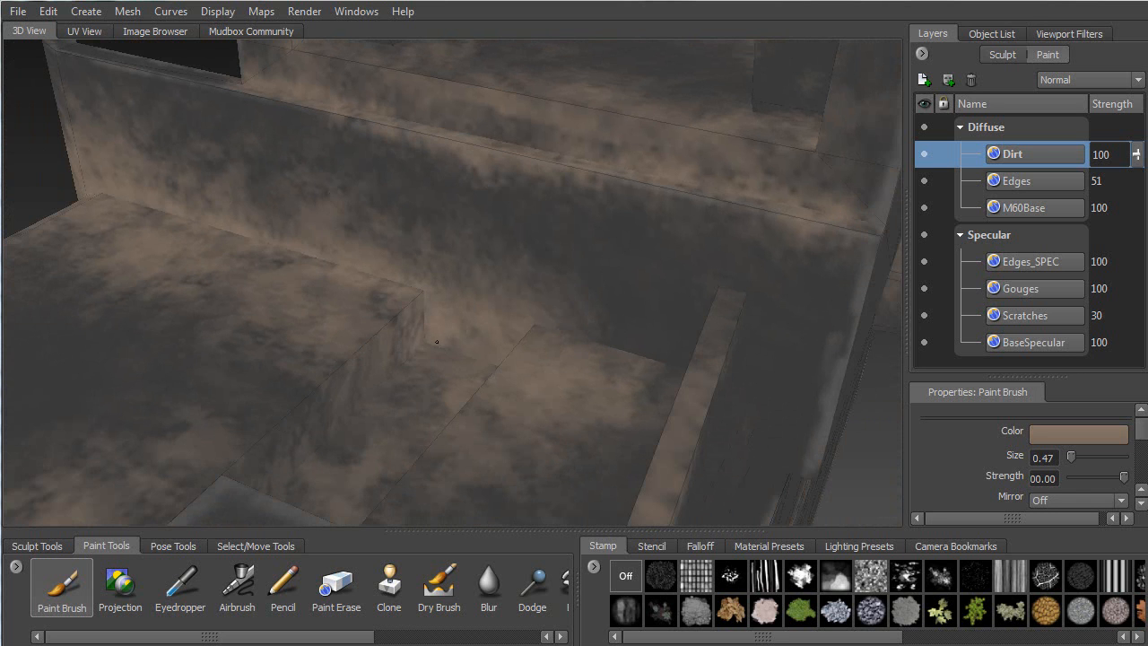
{"action": "left_click_drag", "start_coordinate": [456, 385], "coordinate": [630, 306], "text": "alt"}
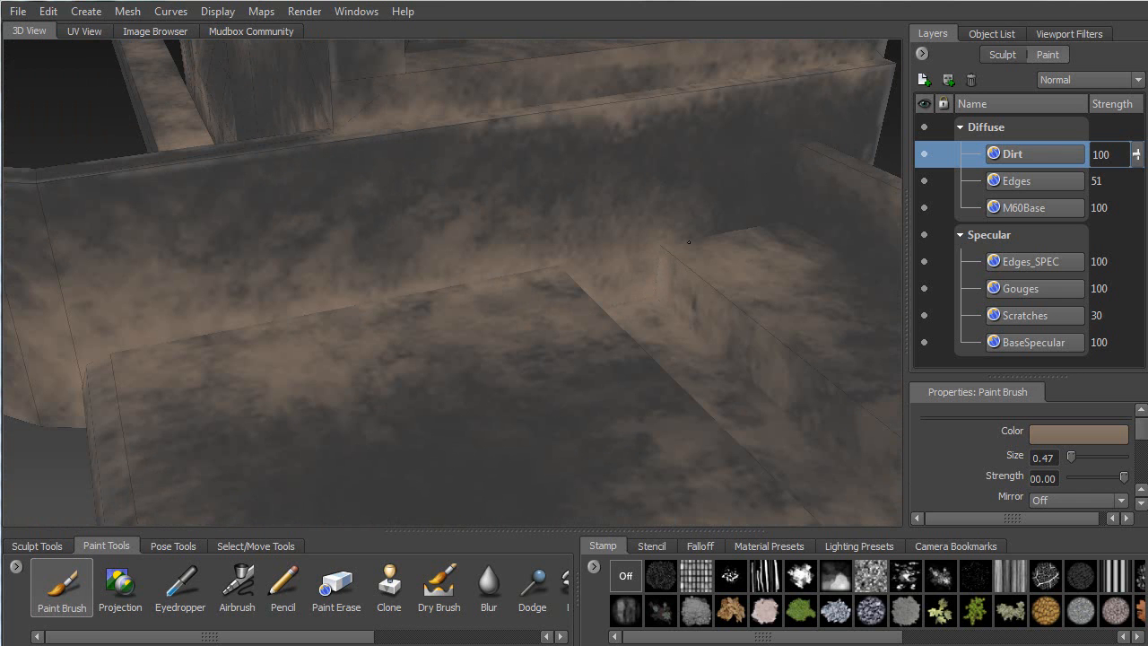
{"action": "left_click_drag", "start_coordinate": [688, 233], "coordinate": [756, 229]}
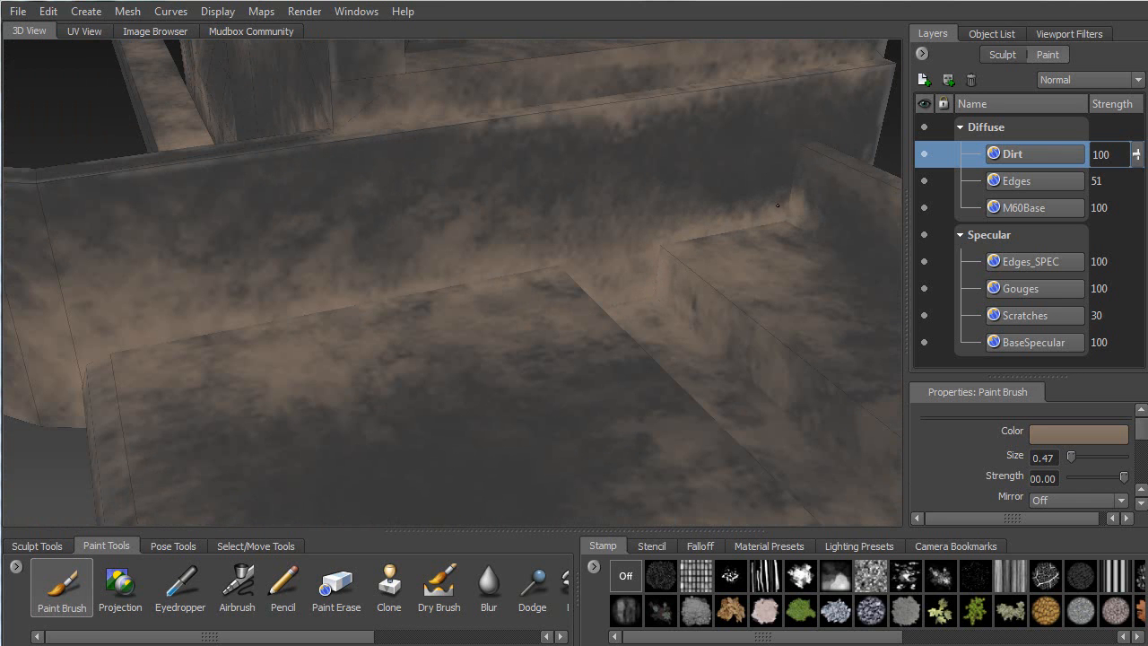
{"action": "left_click_drag", "start_coordinate": [798, 191], "coordinate": [782, 175]}
Streak dirt along the floor seam beside the tray corner
{"action": "mouse_move", "coordinate": [817, 139]}
{"action": "left_mouse_down", "text": "alt"}
{"action": "mouse_move", "coordinate": [692, 184]}
{"action": "mouse_move", "coordinate": [399, 220]}
{"action": "left_mouse_up", "text": "alt"}
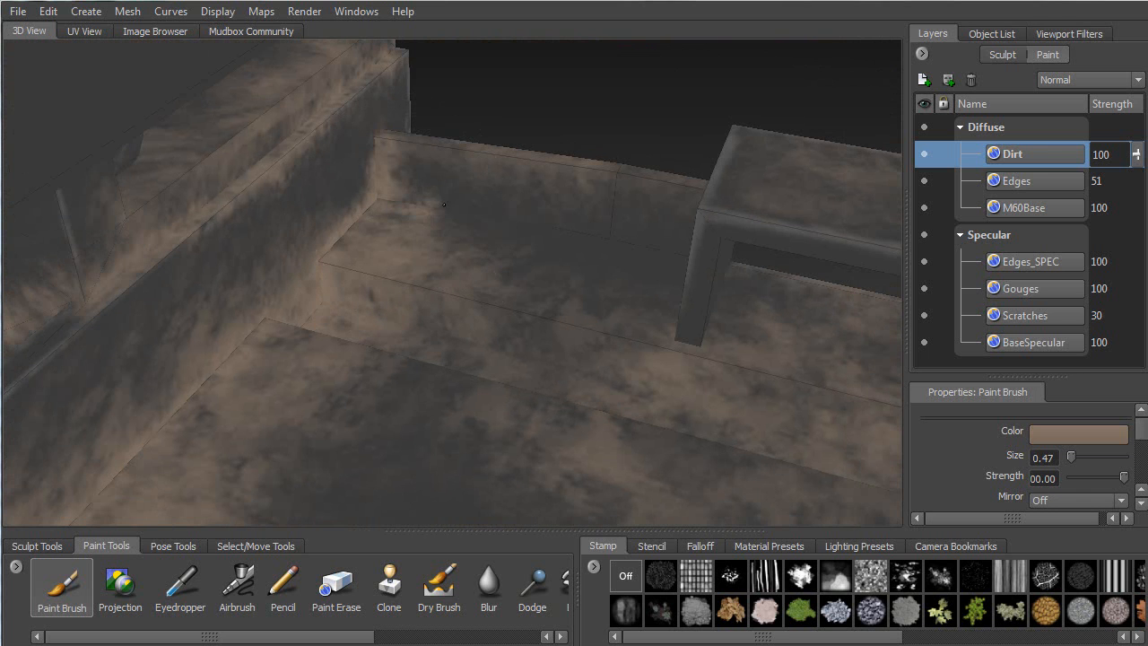
{"action": "mouse_move", "coordinate": [492, 215]}
{"action": "left_mouse_down"}
{"action": "mouse_move", "coordinate": [529, 229]}
{"action": "mouse_move", "coordinate": [449, 199]}
{"action": "mouse_move", "coordinate": [565, 229]}
{"action": "mouse_move", "coordinate": [563, 244]}
{"action": "mouse_move", "coordinate": [665, 247]}
{"action": "mouse_move", "coordinate": [632, 226]}
{"action": "left_mouse_up"}
{"action": "mouse_move", "coordinate": [515, 235]}
{"action": "left_mouse_down", "text": "alt"}
{"action": "mouse_move", "coordinate": [631, 203]}
{"action": "mouse_move", "coordinate": [636, 228]}
{"action": "left_mouse_up", "text": "alt"}
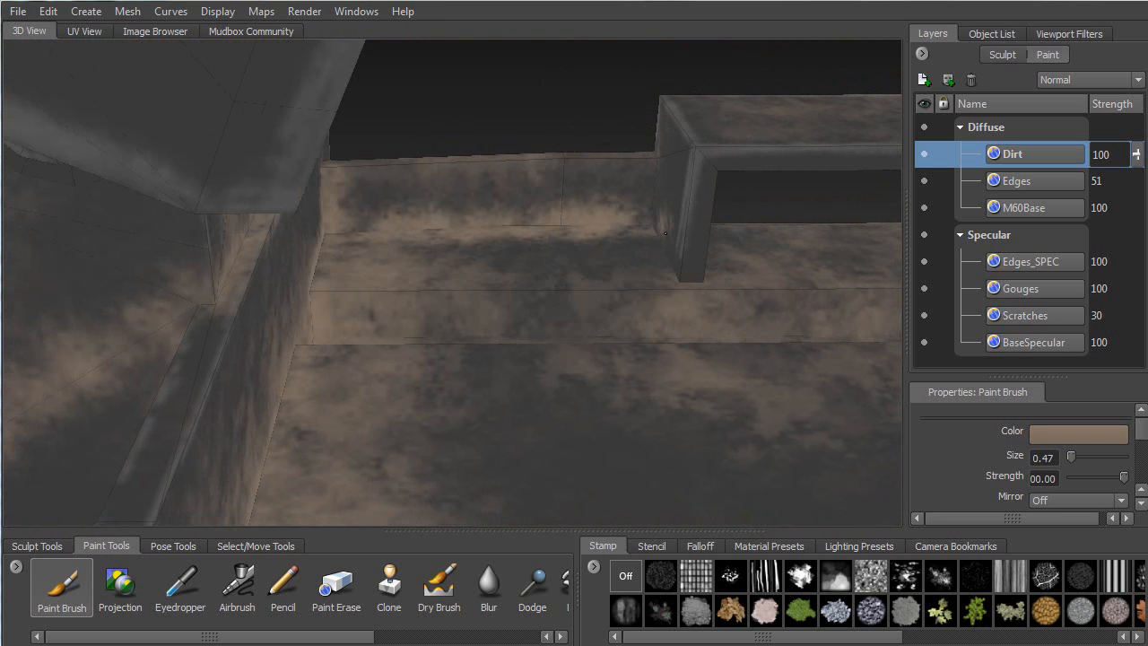
Brush dirt along the bench base, down the wall corner and along the lower ledge edge
{"action": "mouse_move", "coordinate": [660, 161]}
{"action": "left_mouse_down", "text": "alt"}
{"action": "mouse_move", "coordinate": [583, 269]}
{"action": "mouse_move", "coordinate": [473, 359]}
{"action": "left_mouse_up", "text": "alt"}
{"action": "mouse_move", "coordinate": [591, 344]}
{"action": "left_mouse_down"}
{"action": "mouse_move", "coordinate": [742, 345]}
{"action": "mouse_move", "coordinate": [395, 310]}
{"action": "mouse_move", "coordinate": [377, 328]}
{"action": "mouse_move", "coordinate": [393, 327]}
{"action": "left_mouse_up"}
{"action": "mouse_move", "coordinate": [392, 327]}
{"action": "left_mouse_down", "text": "alt"}
{"action": "mouse_move", "coordinate": [412, 354]}
{"action": "mouse_move", "coordinate": [556, 386]}
{"action": "mouse_move", "coordinate": [460, 280]}
{"action": "mouse_move", "coordinate": [660, 294]}
{"action": "left_mouse_up", "text": "alt"}
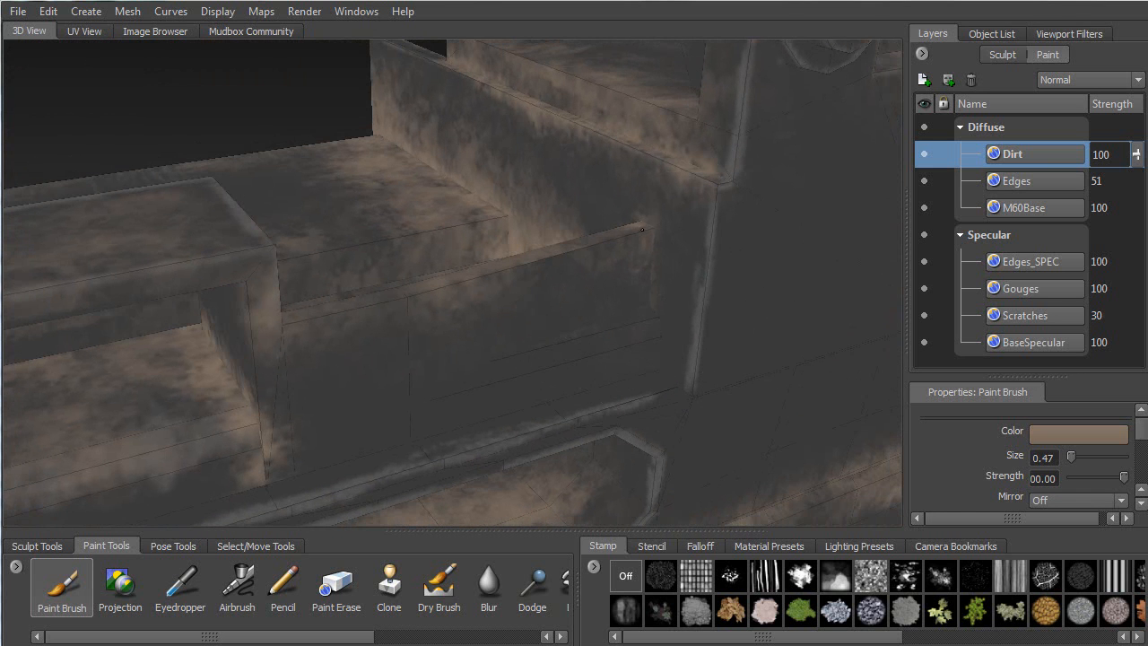
{"action": "left_click_drag", "start_coordinate": [662, 241], "coordinate": [638, 313]}
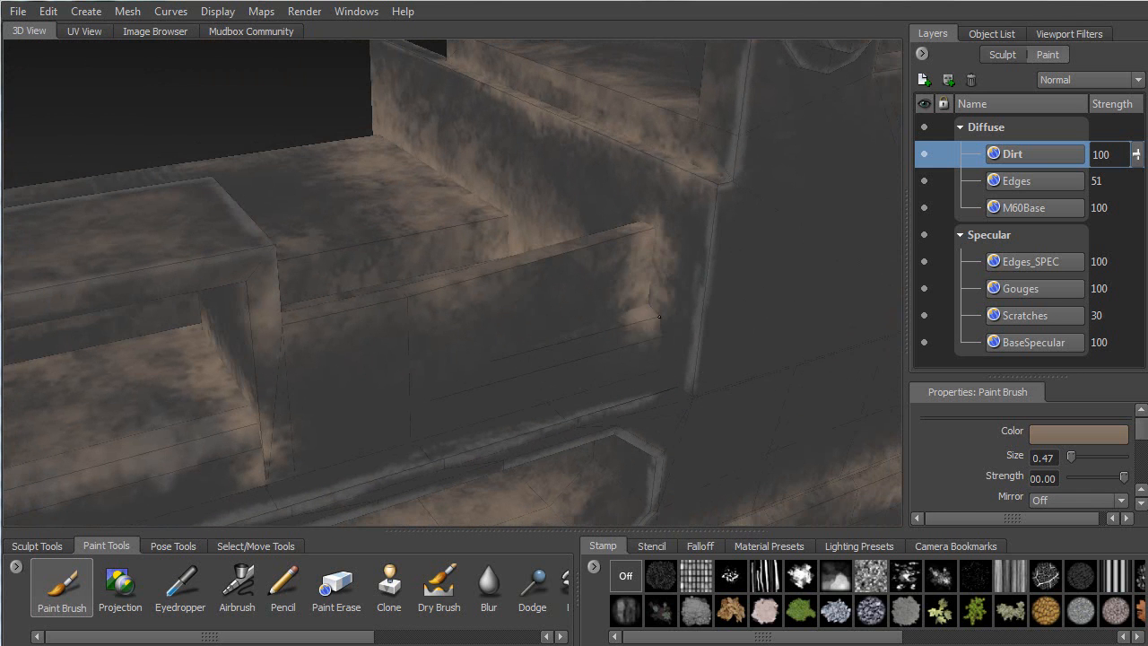
{"action": "left_click_drag", "start_coordinate": [644, 384], "coordinate": [395, 459]}
{"action": "mouse_move", "coordinate": [471, 287]}
{"action": "left_mouse_down", "text": "alt"}
{"action": "mouse_move", "coordinate": [659, 283]}
{"action": "mouse_move", "coordinate": [581, 257]}
{"action": "mouse_move", "coordinate": [693, 209]}
{"action": "left_mouse_up", "text": "alt"}
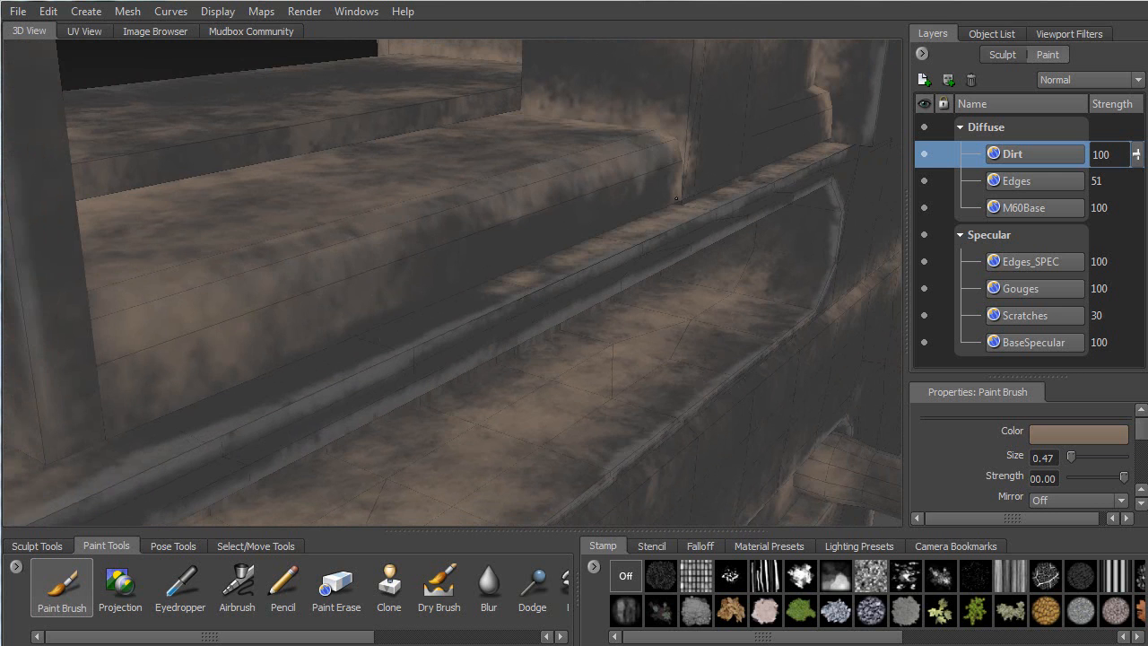
Brush light dirt along the receiver side ledge and the lower wall
{"action": "middle_click_drag", "start_coordinate": [674, 188], "coordinate": [816, 140], "text": "alt"}
{"action": "mouse_move", "coordinate": [287, 400]}
{"action": "left_mouse_down"}
{"action": "mouse_move", "coordinate": [691, 221]}
{"action": "mouse_move", "coordinate": [579, 267]}
{"action": "mouse_move", "coordinate": [424, 279]}
{"action": "mouse_move", "coordinate": [292, 439]}
{"action": "mouse_move", "coordinate": [359, 390]}
{"action": "mouse_move", "coordinate": [672, 348]}
{"action": "mouse_move", "coordinate": [410, 332]}
{"action": "left_mouse_up"}
{"action": "mouse_move", "coordinate": [510, 334]}
{"action": "left_mouse_down"}
{"action": "mouse_move", "coordinate": [780, 300]}
{"action": "mouse_move", "coordinate": [589, 311]}
{"action": "mouse_move", "coordinate": [385, 385]}
{"action": "left_mouse_up"}
{"action": "mouse_move", "coordinate": [235, 393]}
{"action": "left_mouse_down"}
{"action": "mouse_move", "coordinate": [419, 373]}
{"action": "mouse_move", "coordinate": [660, 321]}
{"action": "mouse_move", "coordinate": [468, 334]}
{"action": "mouse_move", "coordinate": [461, 358]}
{"action": "mouse_move", "coordinate": [503, 296]}
{"action": "mouse_move", "coordinate": [507, 258]}
{"action": "left_mouse_up"}
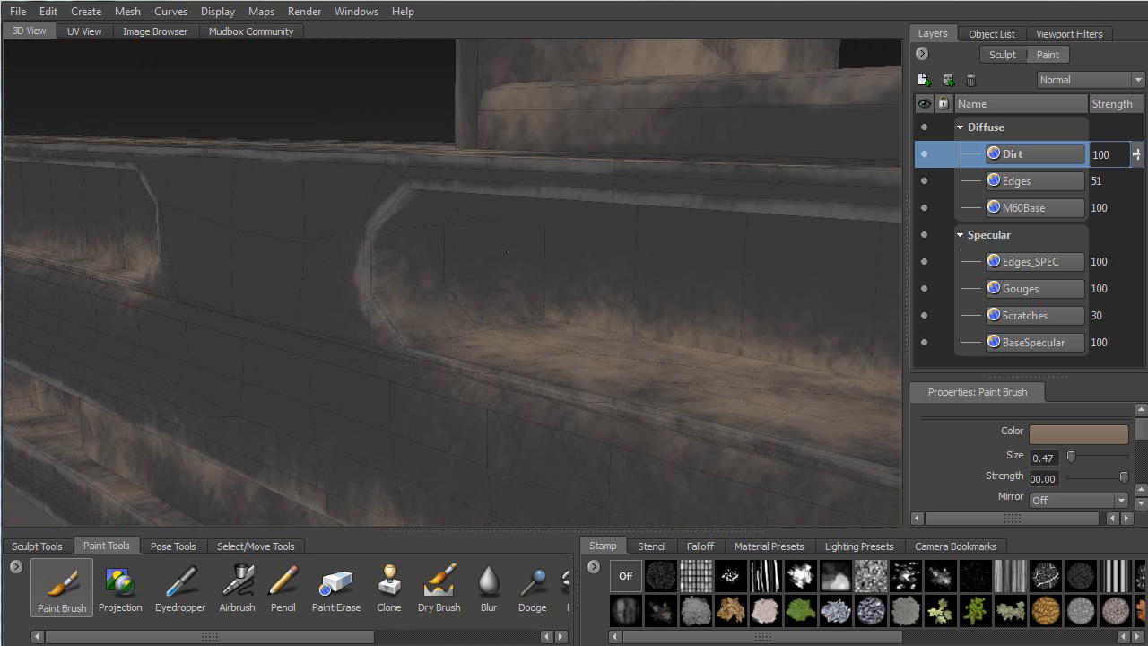
Extend dirt left and right along the ledge beside the wall niches
{"action": "left_click_drag", "start_coordinate": [554, 320], "coordinate": [708, 341], "text": "alt"}
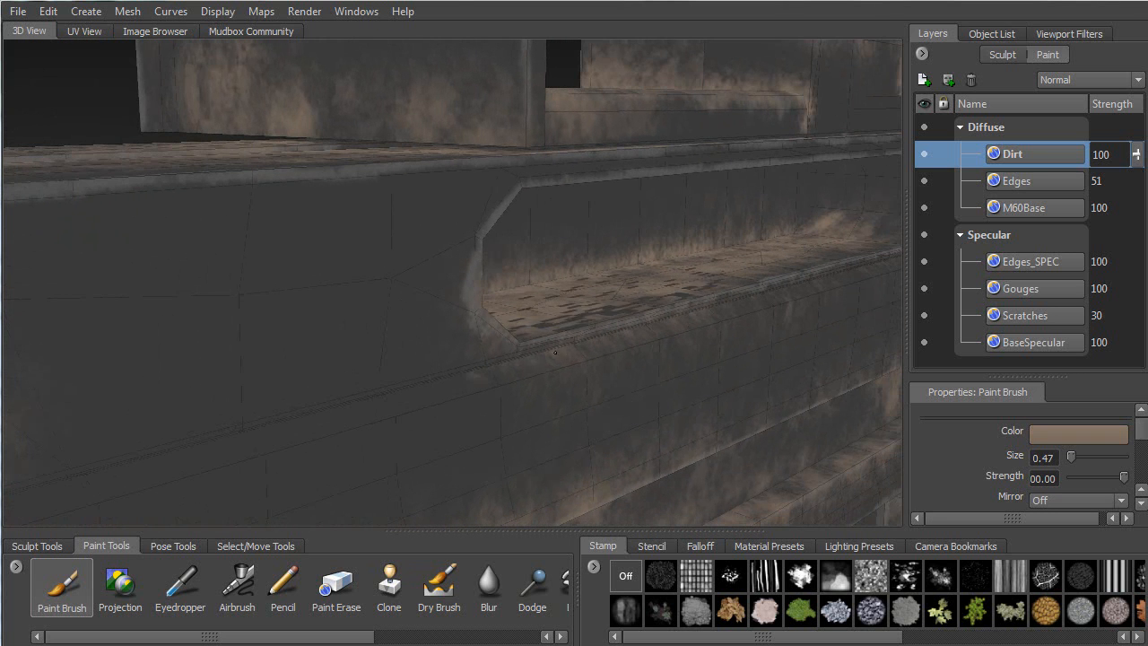
{"action": "left_click_drag", "start_coordinate": [809, 281], "coordinate": [502, 295], "text": "alt"}
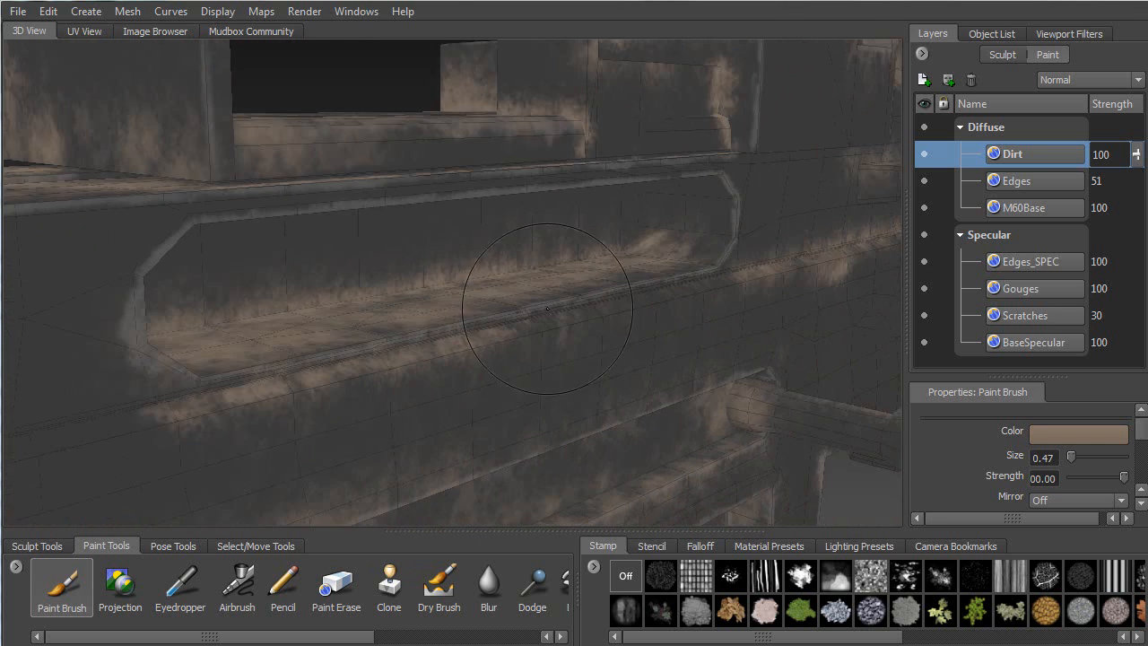
{"action": "middle_click_drag", "start_coordinate": [218, 415], "coordinate": [547, 341], "text": "alt"}
{"action": "left_click_drag", "start_coordinate": [610, 306], "coordinate": [170, 415]}
{"action": "middle_click_drag", "start_coordinate": [271, 363], "coordinate": [431, 292], "text": "alt"}
{"action": "right_click_drag", "start_coordinate": [430, 292], "coordinate": [381, 294], "text": "alt"}
{"action": "left_click_drag", "start_coordinate": [363, 329], "coordinate": [567, 287]}
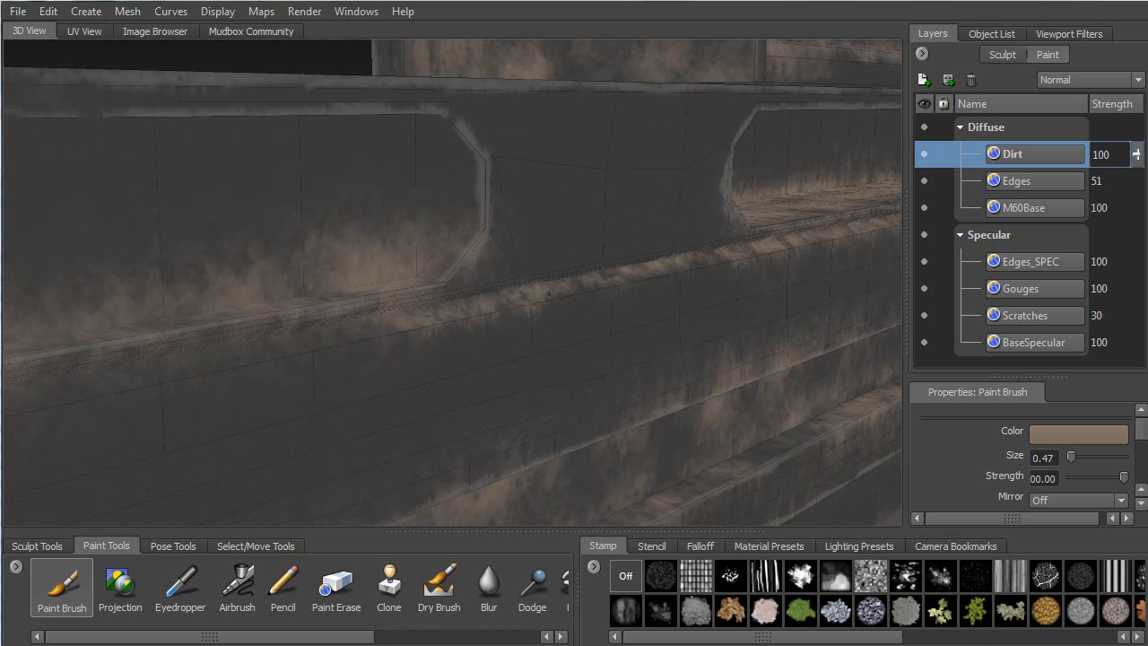
Brighten the wall beside the ledge with further long dirt strokes
{"action": "left_click_drag", "start_coordinate": [727, 255], "coordinate": [758, 244]}
{"action": "middle_click_drag", "start_coordinate": [359, 323], "coordinate": [687, 269], "text": "alt"}
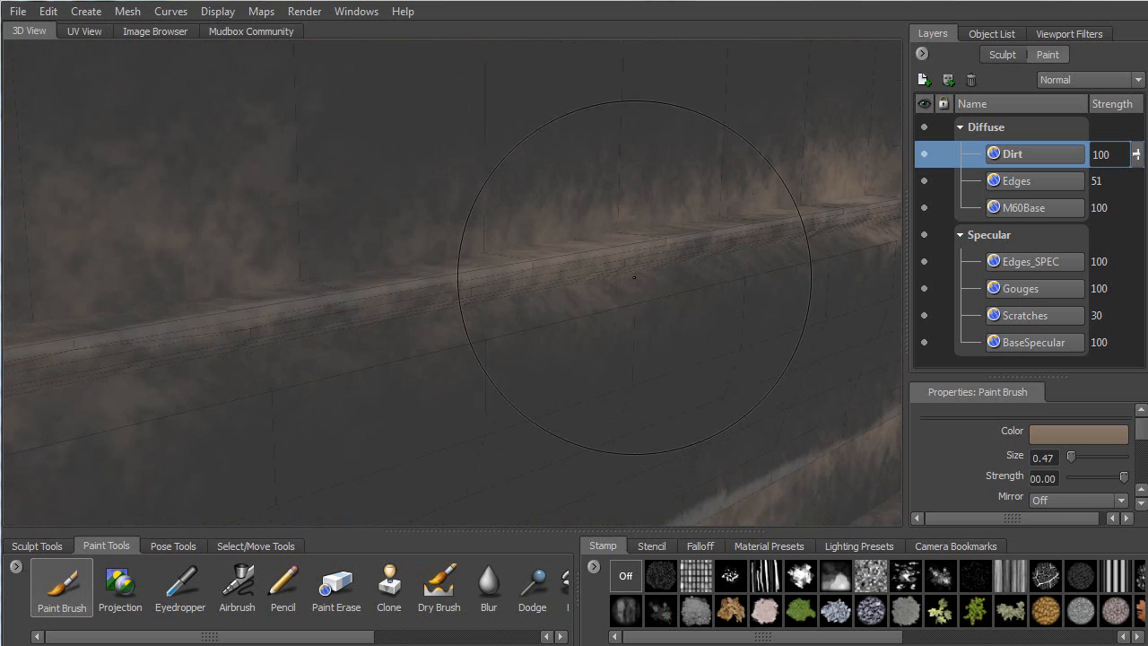
{"action": "right_click_drag", "start_coordinate": [687, 269], "coordinate": [529, 300], "text": "alt"}
{"action": "mouse_move", "coordinate": [470, 306]}
{"action": "left_mouse_down"}
{"action": "mouse_move", "coordinate": [482, 295]}
{"action": "mouse_move", "coordinate": [574, 294]}
{"action": "left_mouse_up"}
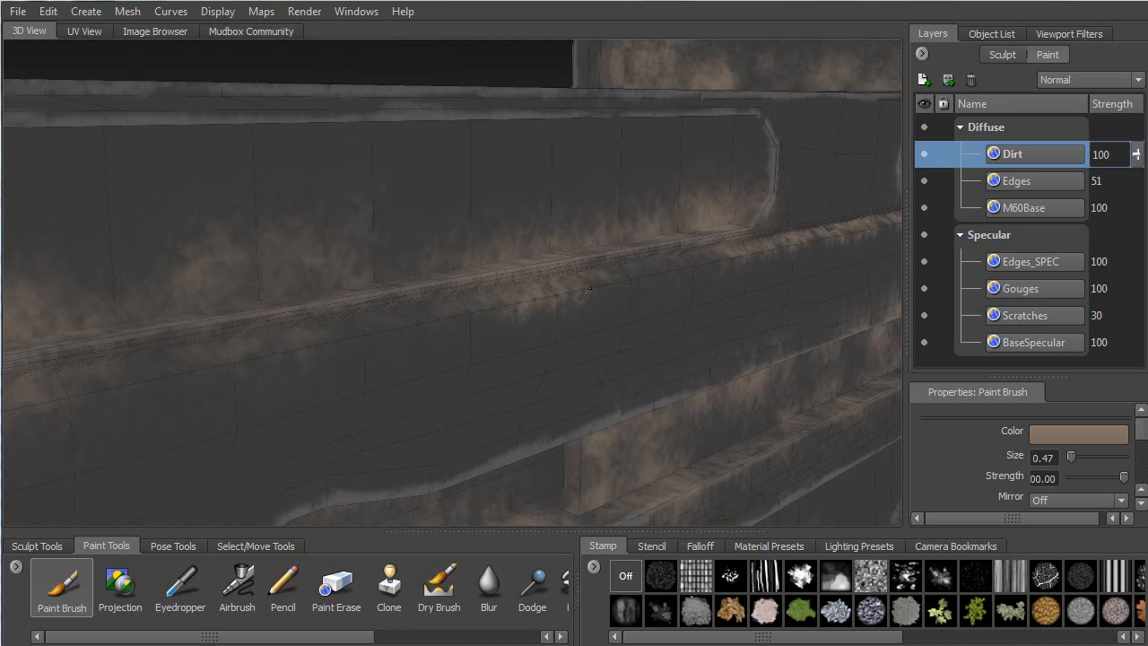
{"action": "middle_click_drag", "start_coordinate": [489, 313], "coordinate": [720, 237], "text": "alt"}
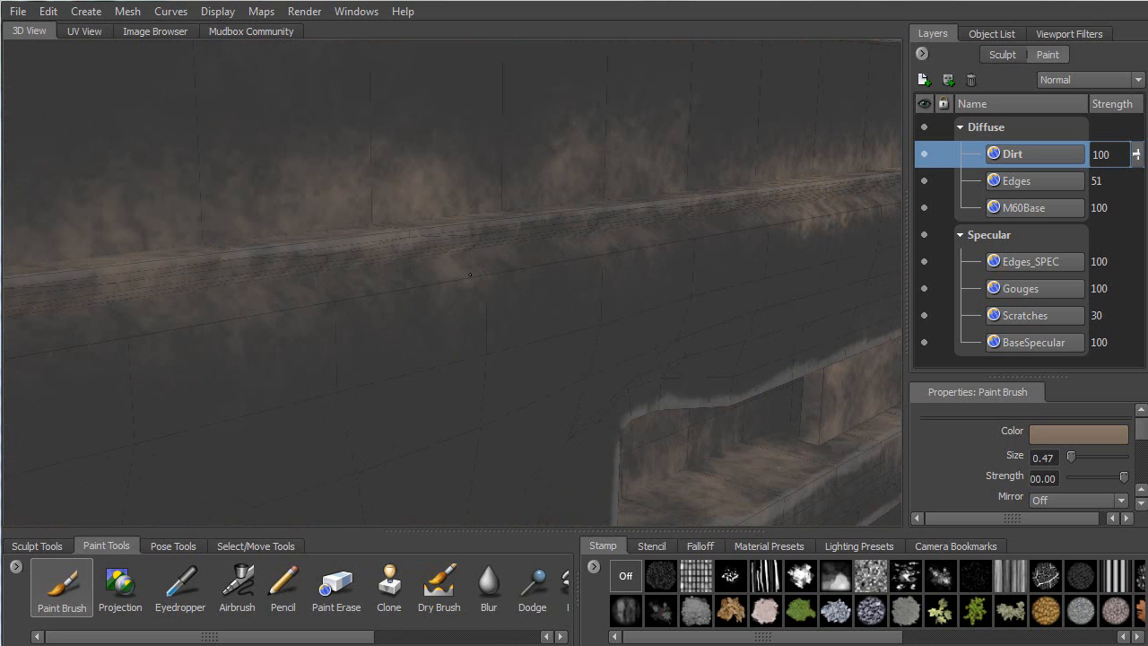
{"action": "left_click_drag", "start_coordinate": [466, 283], "coordinate": [794, 220]}
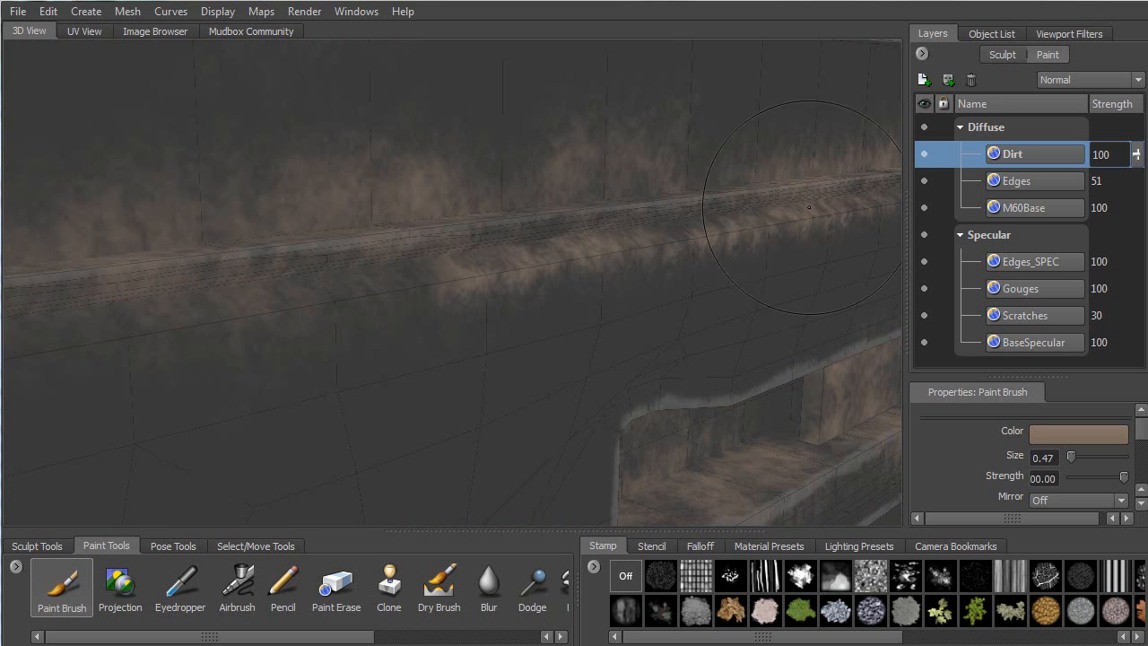
{"action": "right_click_drag", "start_coordinate": [632, 248], "coordinate": [403, 269], "text": "alt"}
{"action": "middle_click_drag", "start_coordinate": [403, 269], "coordinate": [574, 226], "text": "alt"}
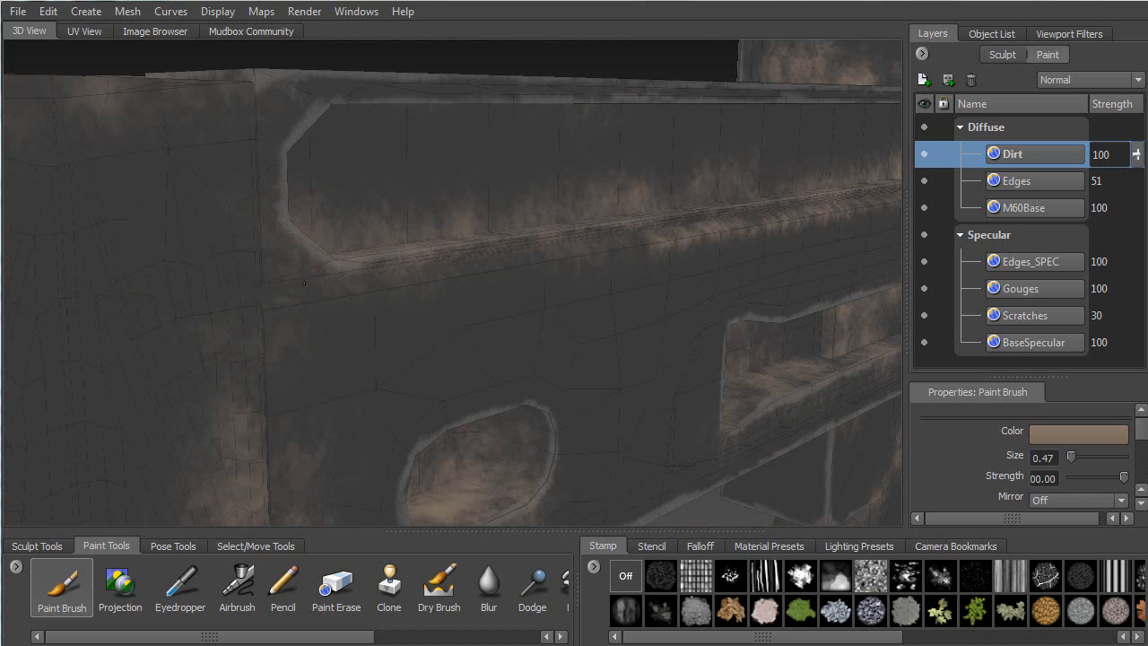
{"action": "mouse_move", "coordinate": [398, 269]}
{"action": "left_mouse_down"}
{"action": "mouse_move", "coordinate": [459, 271]}
{"action": "mouse_move", "coordinate": [681, 232]}
{"action": "left_mouse_up"}
{"action": "mouse_move", "coordinate": [482, 251]}
{"action": "left_mouse_down"}
{"action": "mouse_move", "coordinate": [513, 253]}
{"action": "mouse_move", "coordinate": [300, 259]}
{"action": "left_mouse_up"}
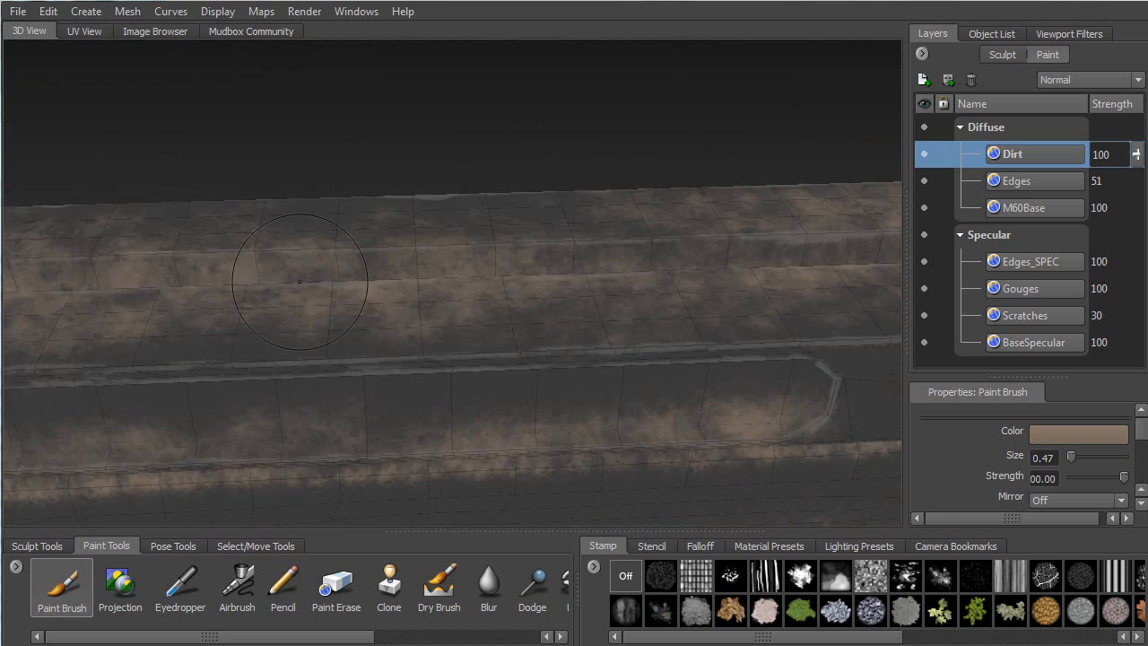
Brush faint dirt along the slot ledge near the receiver top, out to its right end
{"action": "middle_click_drag", "start_coordinate": [299, 259], "coordinate": [465, 292], "text": "alt"}
{"action": "mouse_move", "coordinate": [464, 292]}
{"action": "left_mouse_down", "text": "alt"}
{"action": "mouse_move", "coordinate": [403, 291]}
{"action": "mouse_move", "coordinate": [376, 238]}
{"action": "left_mouse_up", "text": "alt"}
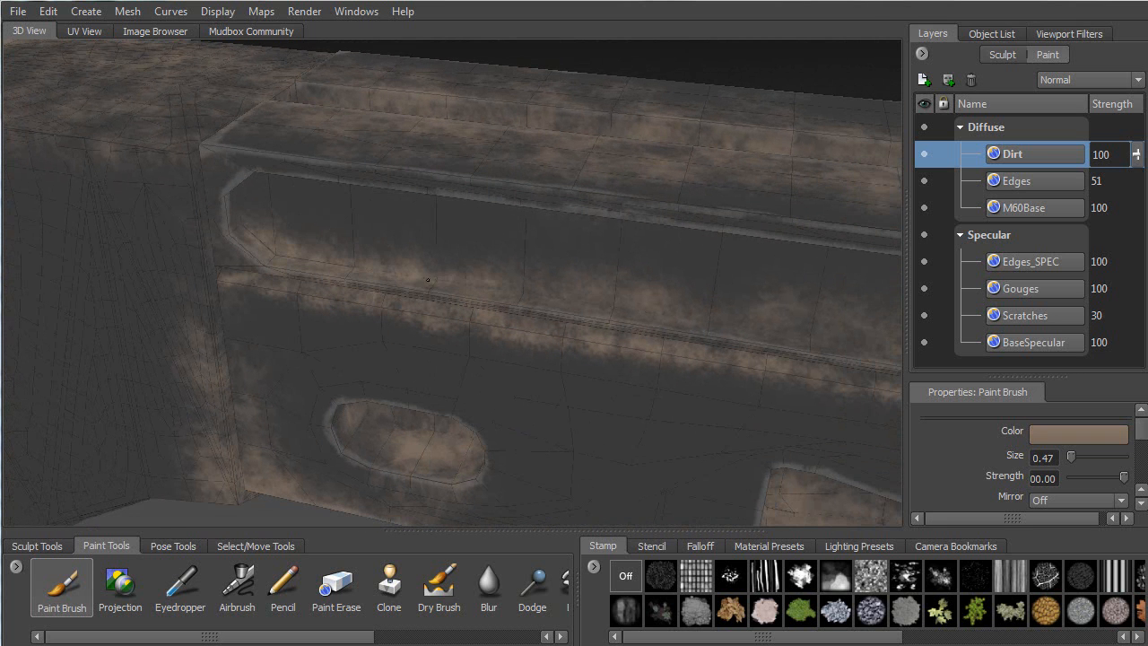
{"action": "mouse_move", "coordinate": [547, 294]}
{"action": "left_mouse_down", "text": "alt"}
{"action": "mouse_move", "coordinate": [628, 291]}
{"action": "mouse_move", "coordinate": [350, 265]}
{"action": "left_mouse_up", "text": "alt"}
{"action": "right_click_drag", "start_coordinate": [349, 265], "coordinate": [381, 266], "text": "alt"}
{"action": "middle_click_drag", "start_coordinate": [382, 267], "coordinate": [245, 222], "text": "alt"}
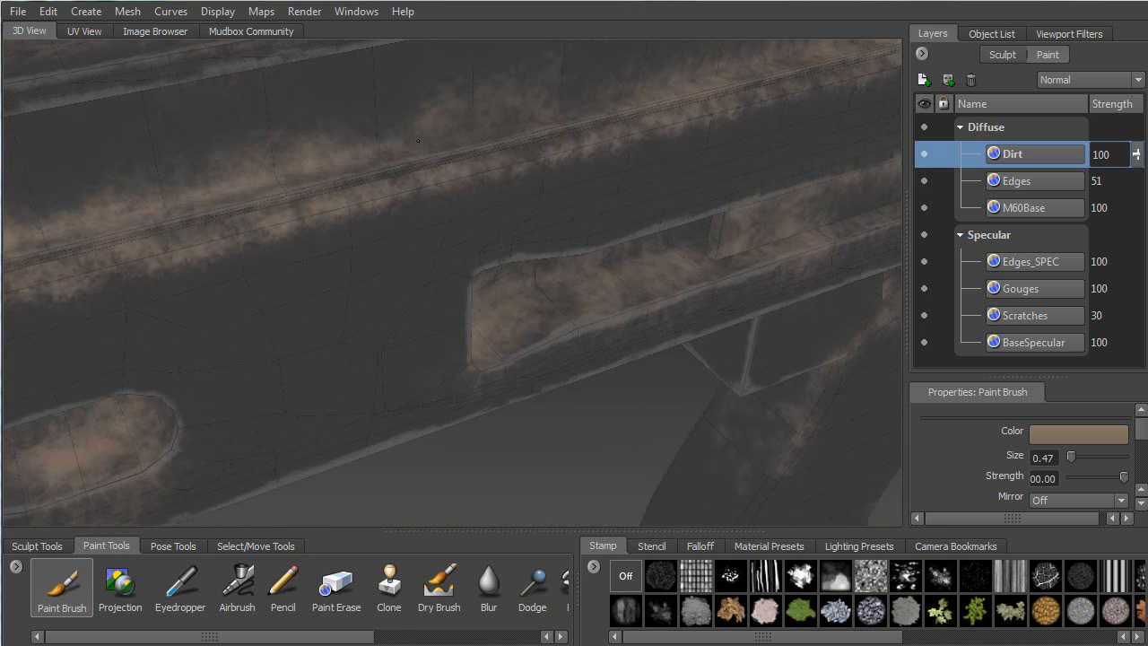
{"action": "mouse_move", "coordinate": [490, 122]}
{"action": "left_mouse_down"}
{"action": "mouse_move", "coordinate": [449, 121]}
{"action": "mouse_move", "coordinate": [516, 112]}
{"action": "left_mouse_up"}
{"action": "middle_click_drag", "start_coordinate": [516, 112], "coordinate": [354, 244], "text": "alt"}
{"action": "mouse_move", "coordinate": [371, 255]}
{"action": "left_mouse_down"}
{"action": "mouse_move", "coordinate": [348, 269]}
{"action": "mouse_move", "coordinate": [498, 223]}
{"action": "left_mouse_up"}
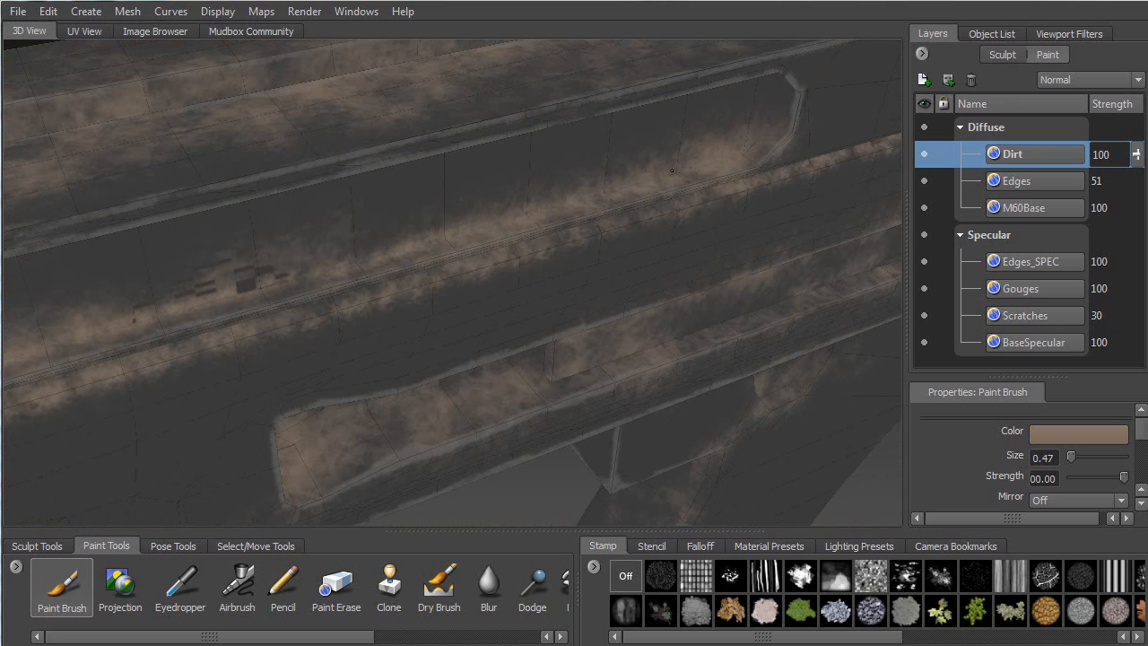
{"action": "left_click_drag", "start_coordinate": [735, 154], "coordinate": [763, 146]}
{"action": "left_click_drag", "start_coordinate": [679, 174], "coordinate": [613, 199], "text": "alt"}
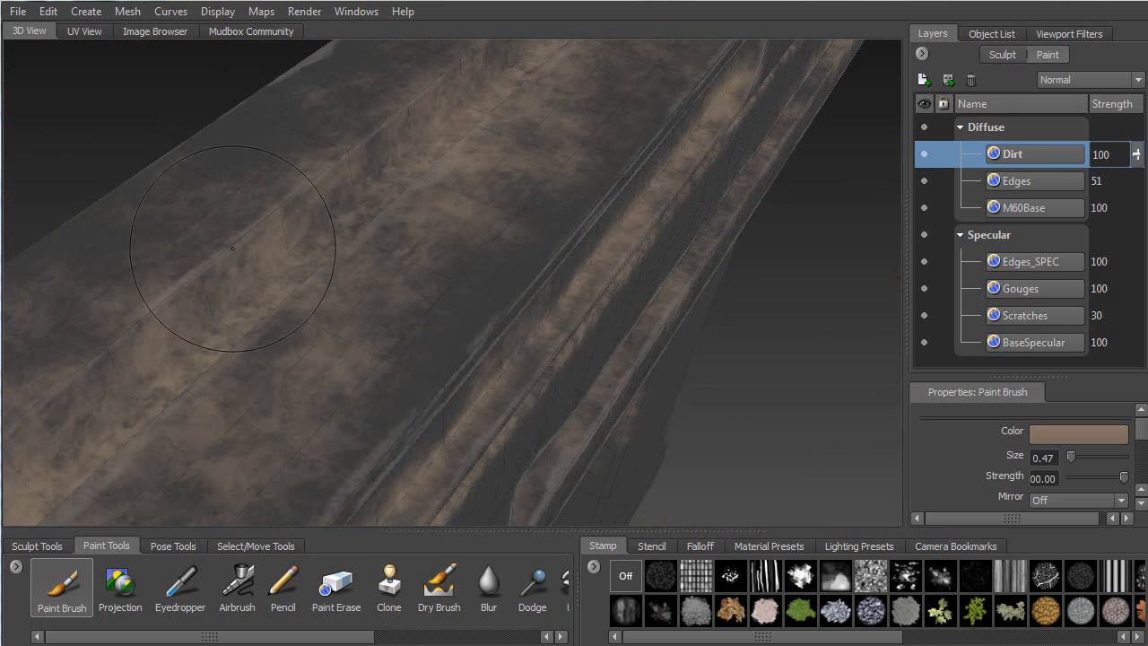
Paint brown dirt up and down both slopes of the ledge and onto the vertical wall corner
{"action": "left_click_drag", "start_coordinate": [294, 242], "coordinate": [381, 174]}
{"action": "mouse_move", "coordinate": [386, 173]}
{"action": "left_mouse_down", "text": "alt"}
{"action": "mouse_move", "coordinate": [626, 156]}
{"action": "mouse_move", "coordinate": [622, 143]}
{"action": "left_mouse_up", "text": "alt"}
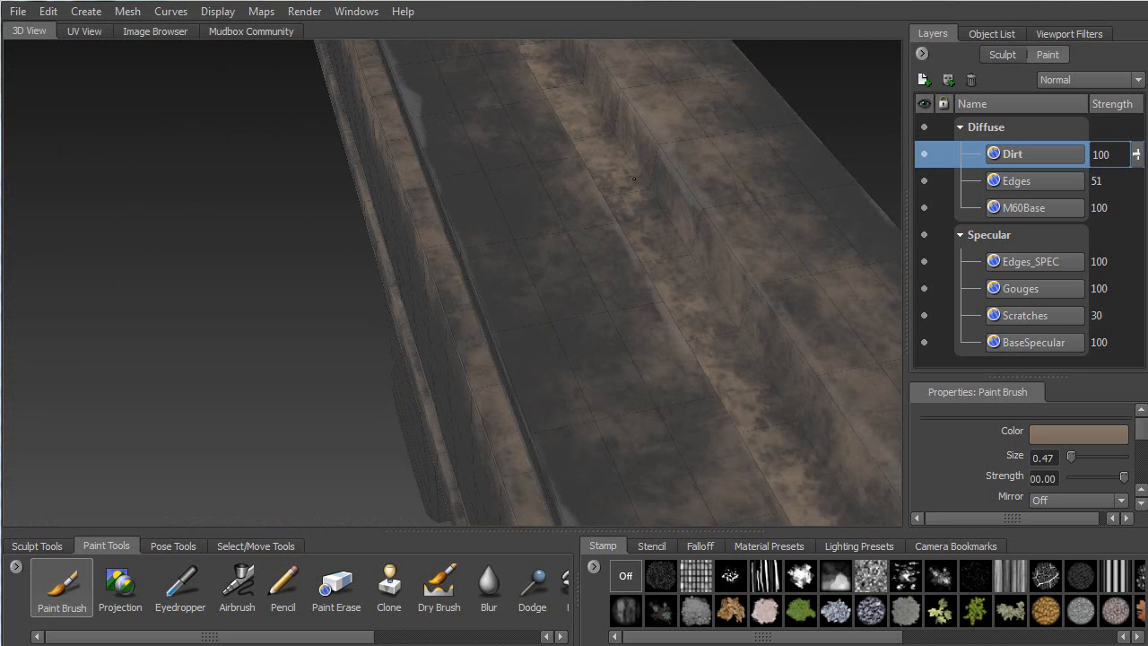
{"action": "left_click_drag", "start_coordinate": [697, 252], "coordinate": [746, 369]}
{"action": "mouse_move", "coordinate": [655, 359]}
{"action": "left_mouse_down", "text": "alt"}
{"action": "mouse_move", "coordinate": [597, 237]}
{"action": "mouse_move", "coordinate": [619, 238]}
{"action": "mouse_move", "coordinate": [278, 217]}
{"action": "left_mouse_up", "text": "alt"}
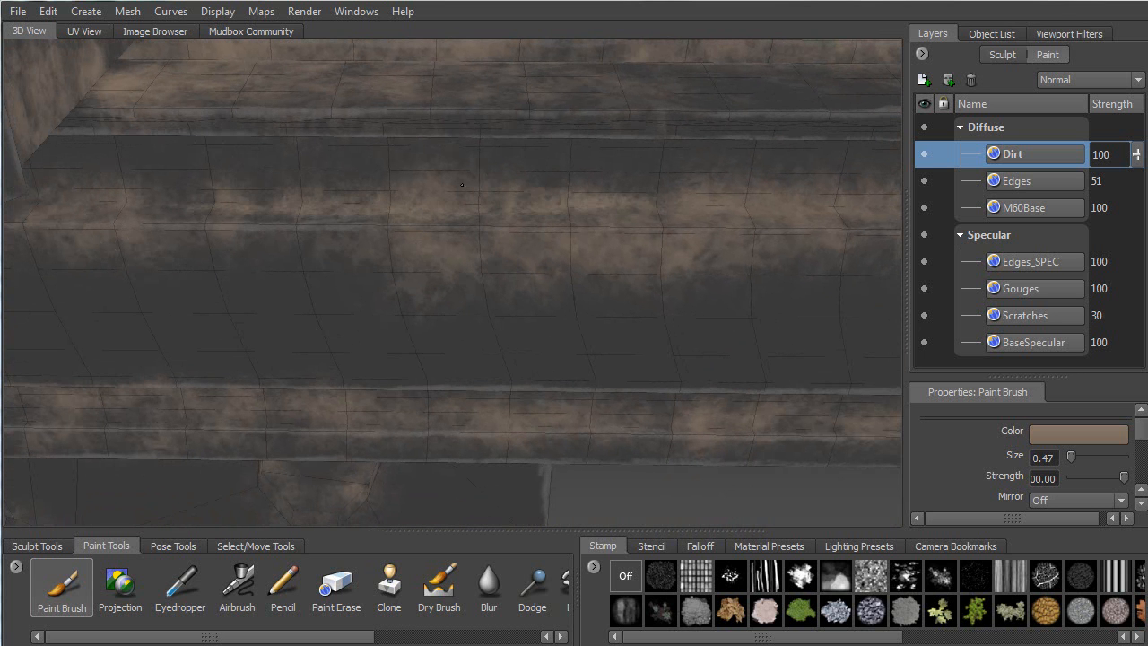
{"action": "left_click_drag", "start_coordinate": [171, 199], "coordinate": [331, 226], "text": "alt"}
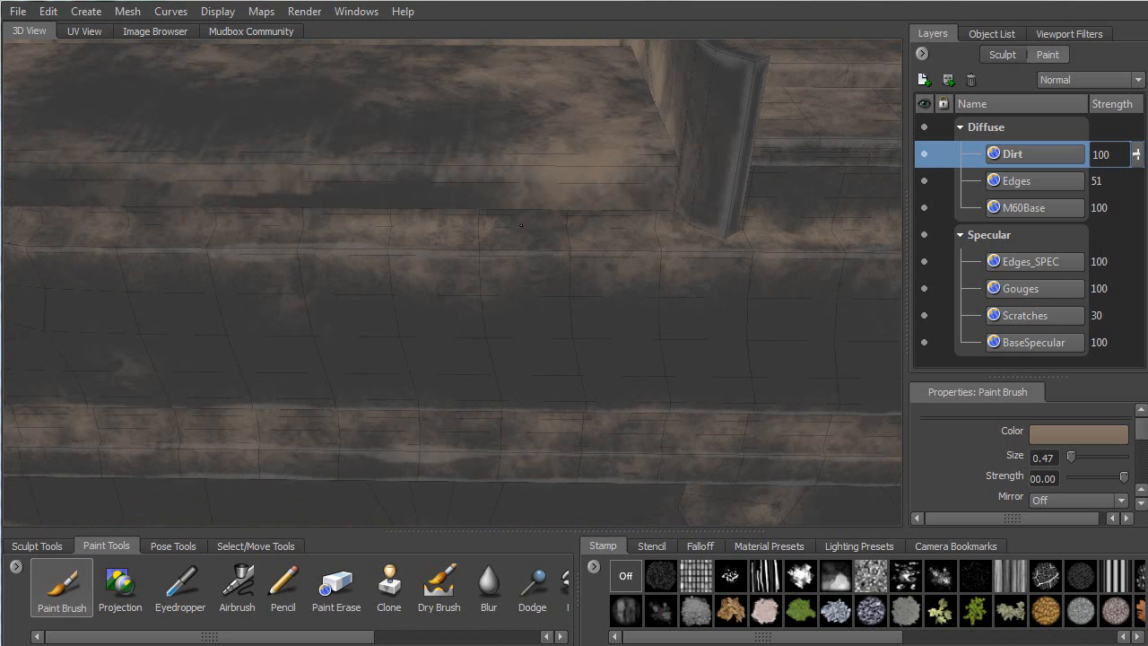
{"action": "left_click_drag", "start_coordinate": [667, 235], "coordinate": [538, 153], "text": "alt"}
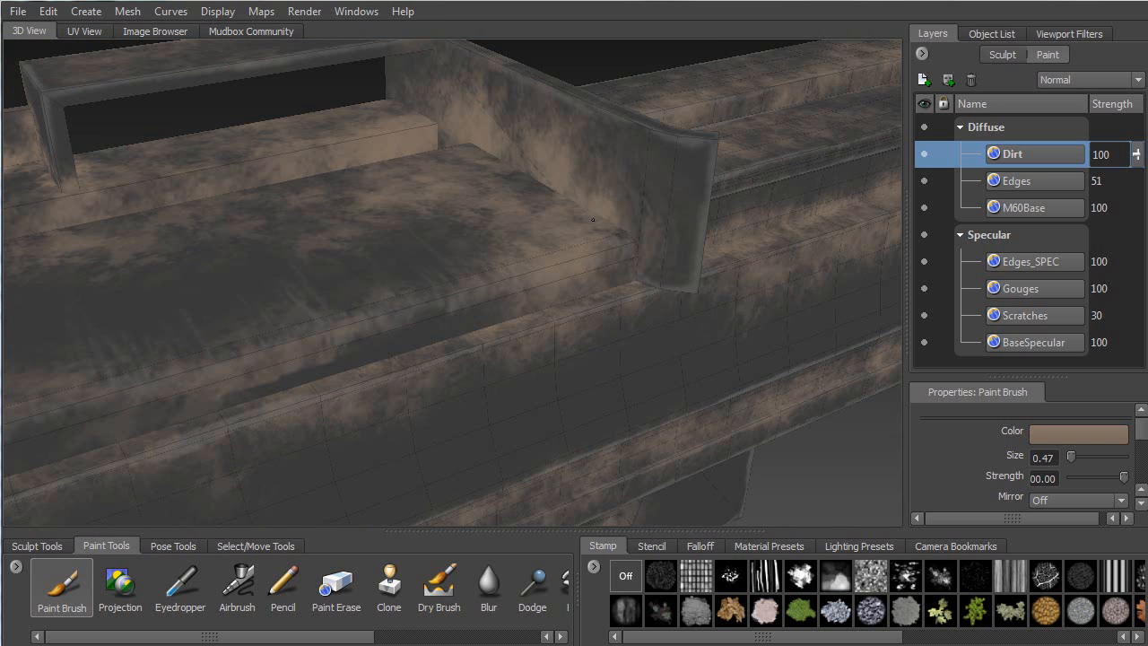
{"action": "left_click_drag", "start_coordinate": [624, 240], "coordinate": [634, 258]}
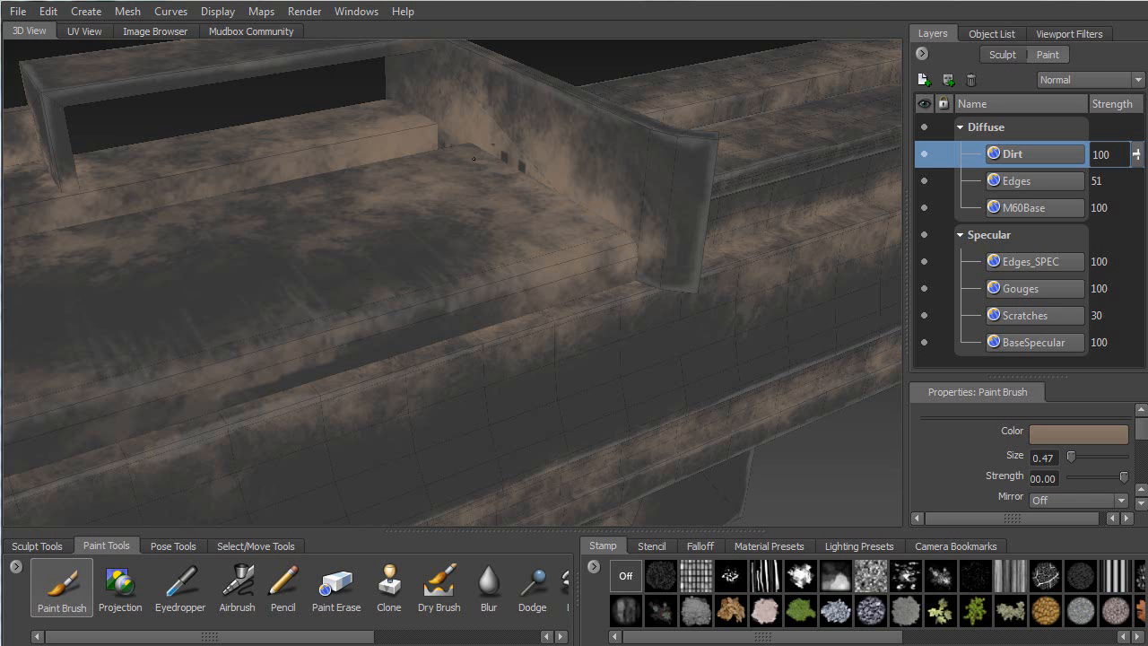
Tumble around the long top rail and its side plates, then brush dirt along the rail edge
{"action": "left_click_drag", "start_coordinate": [468, 160], "coordinate": [444, 149], "text": "alt"}
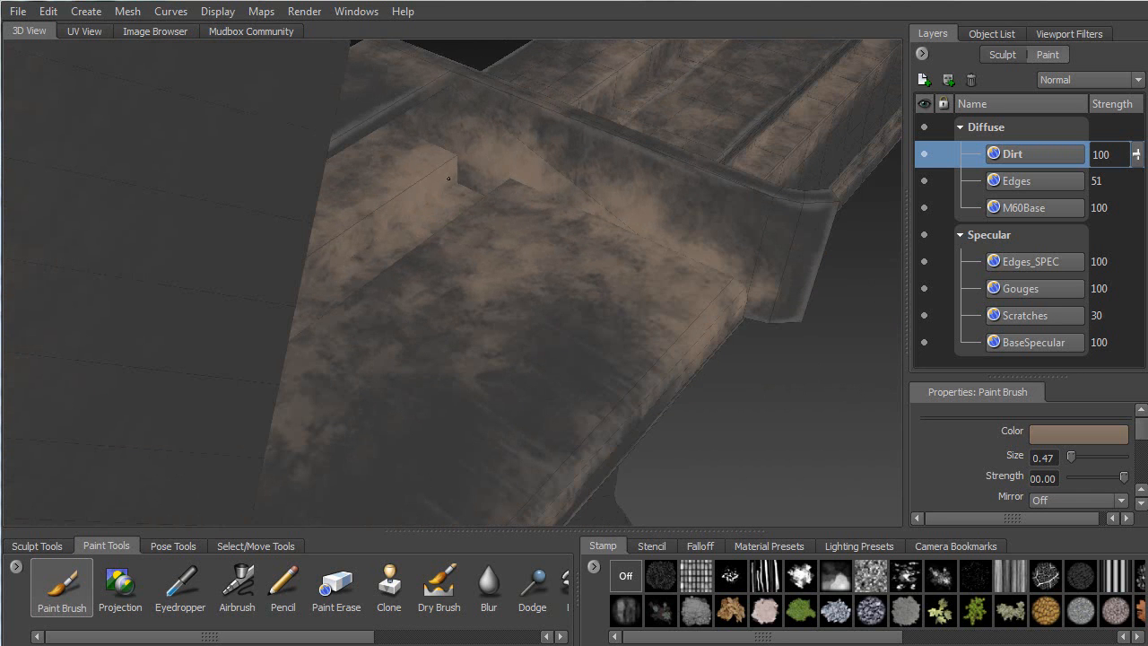
{"action": "left_click_drag", "start_coordinate": [477, 184], "coordinate": [457, 126], "text": "alt"}
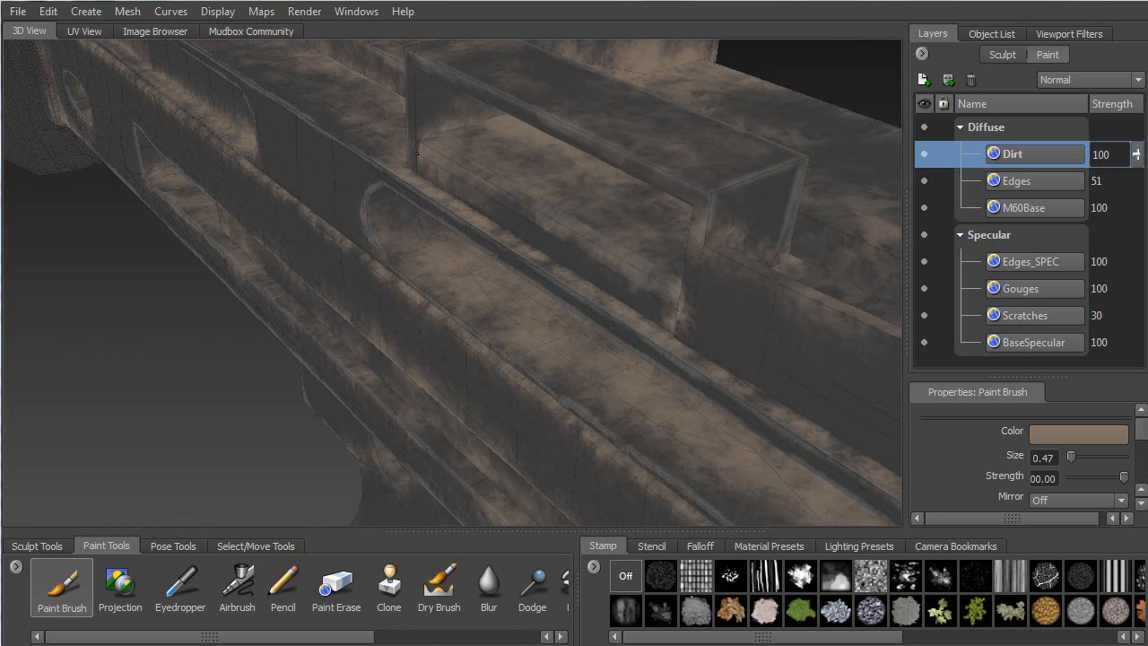
{"action": "left_click_drag", "start_coordinate": [504, 114], "coordinate": [457, 185], "text": "alt"}
{"action": "left_click_drag", "start_coordinate": [484, 222], "coordinate": [291, 227], "text": "alt"}
{"action": "right_click_drag", "start_coordinate": [290, 228], "coordinate": [356, 267], "text": "alt"}
{"action": "left_click_drag", "start_coordinate": [356, 268], "coordinate": [210, 186], "text": "alt"}
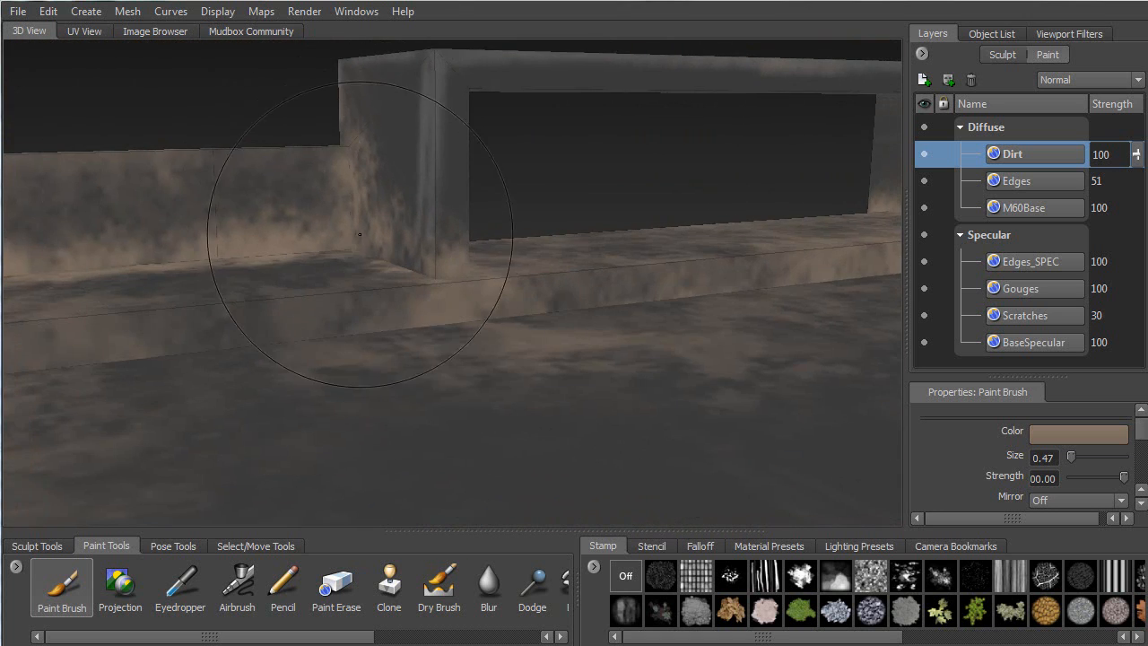
{"action": "mouse_move", "coordinate": [442, 287]}
{"action": "left_mouse_down", "text": "alt"}
{"action": "mouse_move", "coordinate": [192, 322]}
{"action": "mouse_move", "coordinate": [332, 87]}
{"action": "mouse_move", "coordinate": [368, 170]}
{"action": "mouse_move", "coordinate": [390, 193]}
{"action": "mouse_move", "coordinate": [416, 175]}
{"action": "mouse_move", "coordinate": [281, 234]}
{"action": "mouse_move", "coordinate": [449, 238]}
{"action": "left_mouse_up", "text": "alt"}
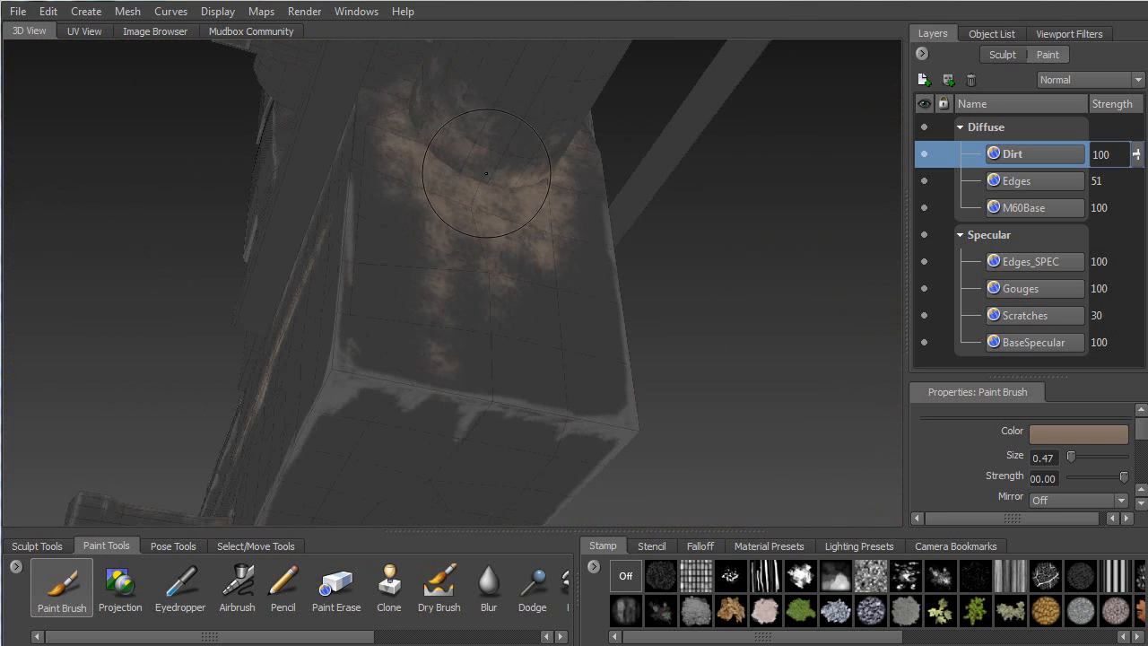
{"action": "mouse_move", "coordinate": [441, 154]}
{"action": "left_mouse_down"}
{"action": "mouse_move", "coordinate": [546, 213]}
{"action": "mouse_move", "coordinate": [623, 221]}
{"action": "mouse_move", "coordinate": [696, 248]}
{"action": "left_mouse_up"}
Zoom in on the box corner and grime its upper edge, corner and the upper ledge
{"action": "middle_click_drag", "start_coordinate": [557, 307], "coordinate": [530, 151], "text": "alt"}
{"action": "left_click_drag", "start_coordinate": [531, 150], "coordinate": [569, 195], "text": "alt"}
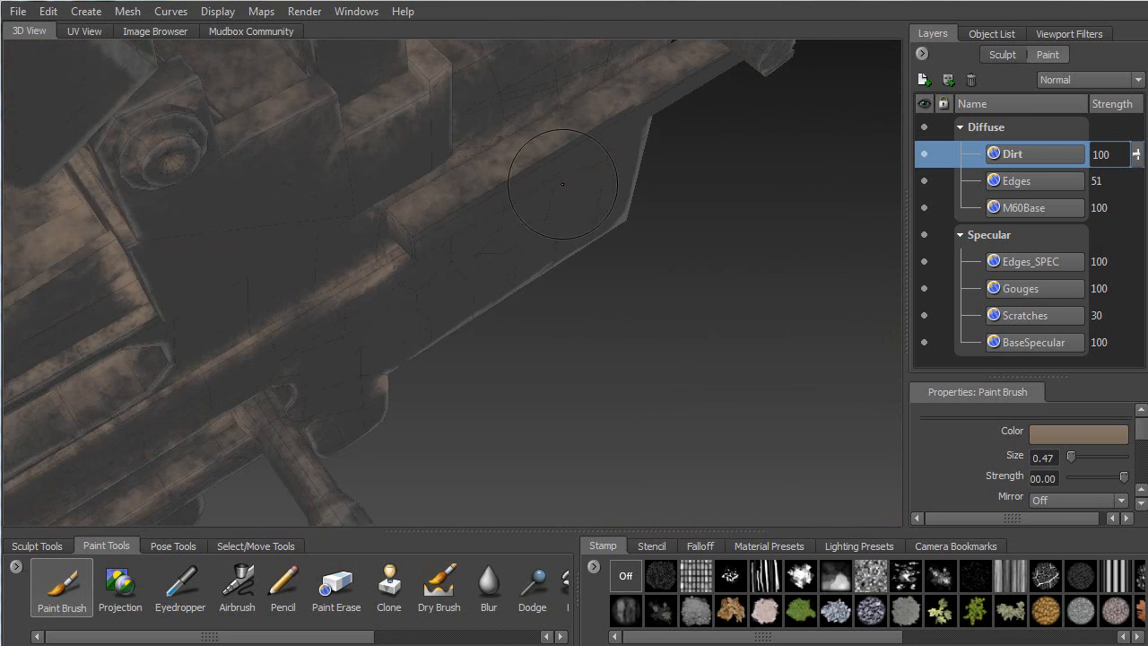
{"action": "right_click_drag", "start_coordinate": [569, 195], "coordinate": [624, 216], "text": "alt"}
{"action": "mouse_move", "coordinate": [323, 177]}
{"action": "left_mouse_down"}
{"action": "mouse_move", "coordinate": [309, 144]}
{"action": "mouse_move", "coordinate": [480, 61]}
{"action": "left_mouse_up"}
{"action": "middle_click_drag", "start_coordinate": [480, 61], "coordinate": [296, 224], "text": "alt"}
{"action": "left_click_drag", "start_coordinate": [296, 225], "coordinate": [217, 190], "text": "alt"}
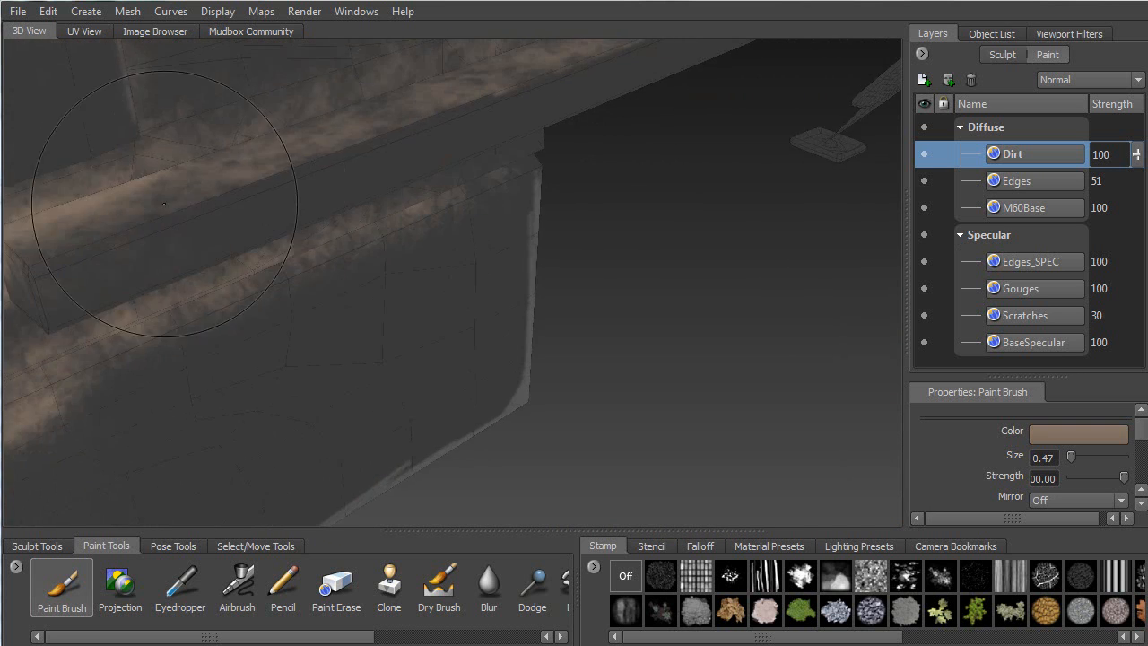
{"action": "mouse_move", "coordinate": [215, 140]}
{"action": "left_mouse_down"}
{"action": "mouse_move", "coordinate": [419, 81]}
{"action": "mouse_move", "coordinate": [354, 97]}
{"action": "left_mouse_up"}
{"action": "middle_click_drag", "start_coordinate": [371, 88], "coordinate": [292, 184], "text": "alt"}
{"action": "mouse_move", "coordinate": [301, 193]}
{"action": "left_mouse_down"}
{"action": "mouse_move", "coordinate": [279, 224]}
{"action": "mouse_move", "coordinate": [295, 246]}
{"action": "mouse_move", "coordinate": [387, 207]}
{"action": "mouse_move", "coordinate": [323, 241]}
{"action": "left_mouse_up"}
Brush dirt up the curved edge of the gun body, then orbit out to a wider view
{"action": "left_click_drag", "start_coordinate": [287, 170], "coordinate": [428, 171], "text": "alt"}
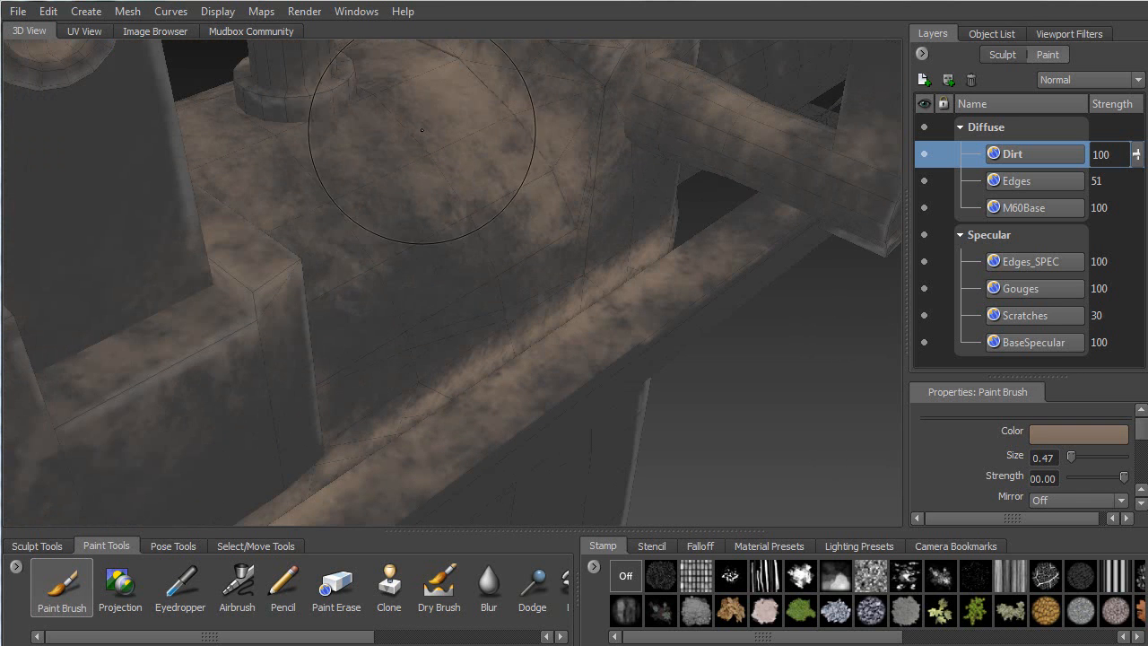
{"action": "mouse_move", "coordinate": [468, 87]}
{"action": "left_mouse_down"}
{"action": "mouse_move", "coordinate": [497, 98]}
{"action": "mouse_move", "coordinate": [536, 143]}
{"action": "mouse_move", "coordinate": [569, 251]}
{"action": "mouse_move", "coordinate": [607, 219]}
{"action": "mouse_move", "coordinate": [386, 187]}
{"action": "mouse_move", "coordinate": [386, 163]}
{"action": "mouse_move", "coordinate": [468, 56]}
{"action": "left_mouse_up"}
{"action": "mouse_move", "coordinate": [435, 117]}
{"action": "left_mouse_down"}
{"action": "mouse_move", "coordinate": [426, 169]}
{"action": "mouse_move", "coordinate": [466, 119]}
{"action": "mouse_move", "coordinate": [534, 289]}
{"action": "mouse_move", "coordinate": [466, 137]}
{"action": "left_mouse_up"}
{"action": "mouse_move", "coordinate": [570, 148]}
{"action": "left_mouse_down", "text": "alt"}
{"action": "mouse_move", "coordinate": [671, 156]}
{"action": "mouse_move", "coordinate": [572, 174]}
{"action": "mouse_move", "coordinate": [234, 170]}
{"action": "left_mouse_up", "text": "alt"}
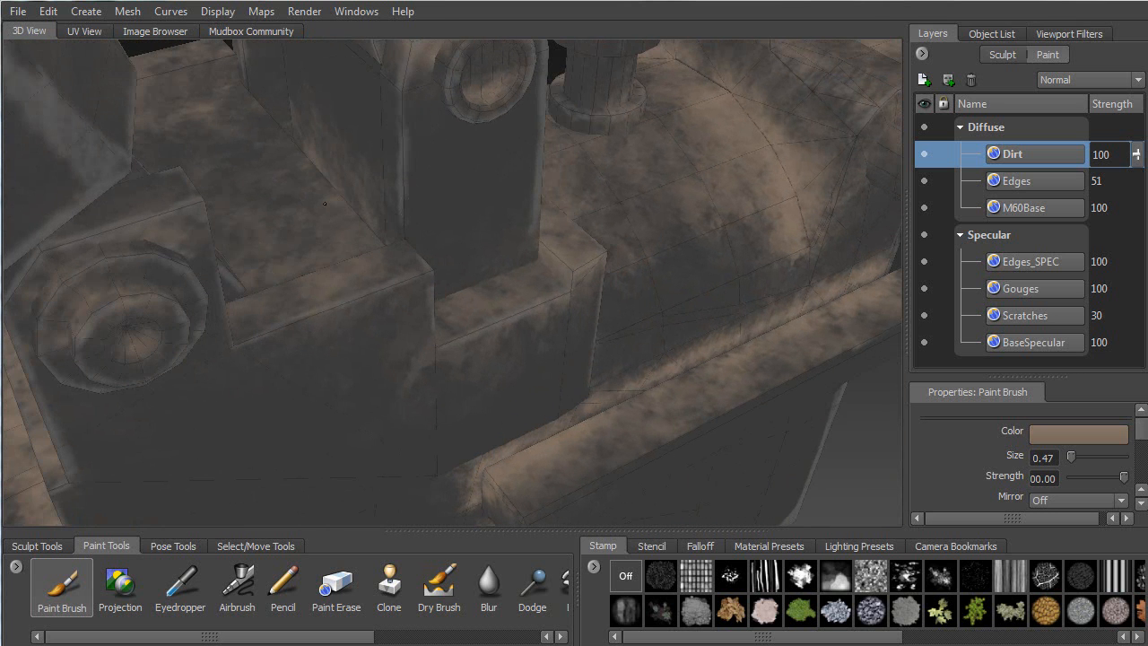
{"action": "mouse_move", "coordinate": [256, 269]}
{"action": "left_mouse_down", "text": "alt"}
{"action": "mouse_move", "coordinate": [272, 303]}
{"action": "mouse_move", "coordinate": [161, 296]}
{"action": "left_mouse_up", "text": "alt"}
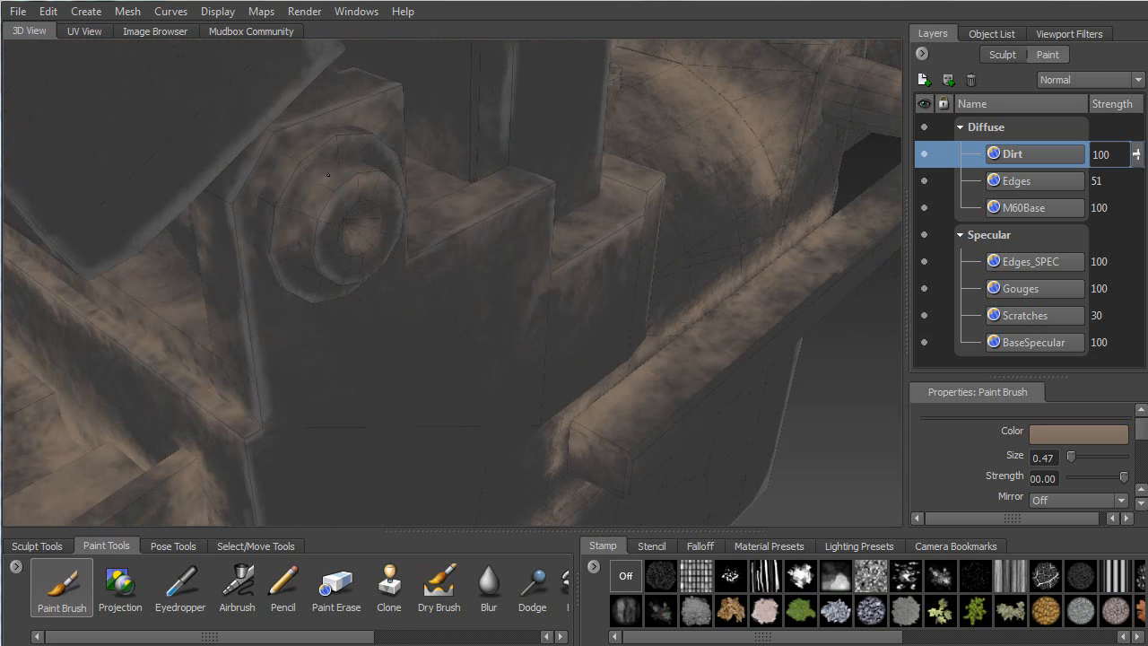
{"action": "mouse_move", "coordinate": [366, 106]}
{"action": "left_mouse_down", "text": "alt"}
{"action": "mouse_move", "coordinate": [491, 159]}
{"action": "mouse_move", "coordinate": [692, 113]}
{"action": "mouse_move", "coordinate": [677, 135]}
{"action": "mouse_move", "coordinate": [311, 199]}
{"action": "left_mouse_up", "text": "alt"}
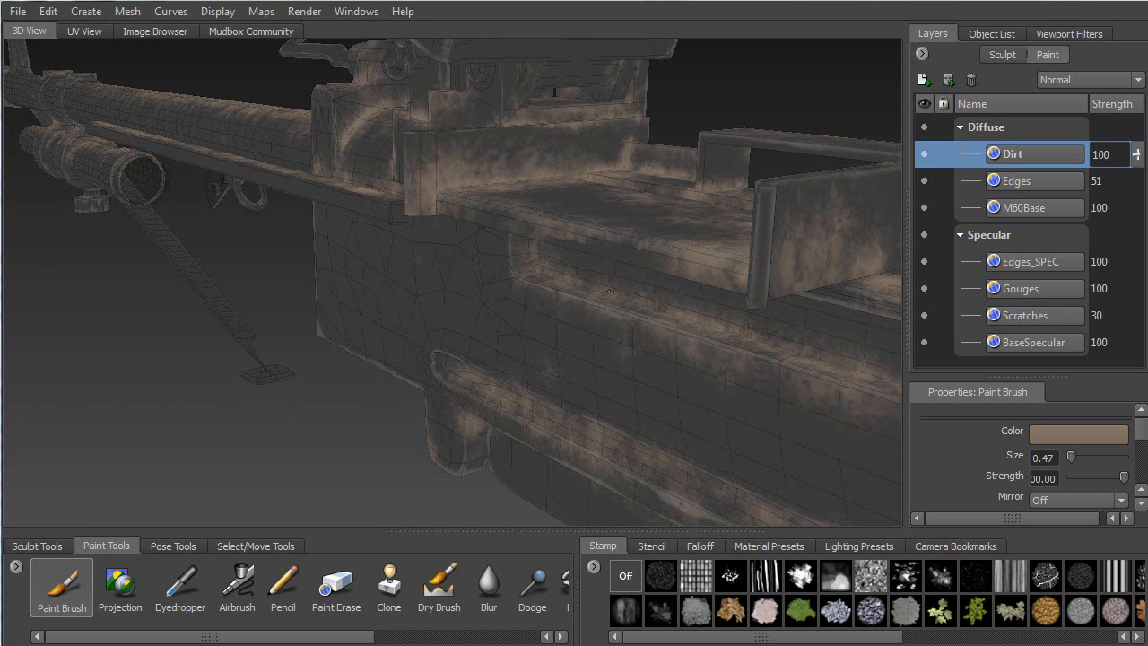
Orbit to view along the barrel and bipod, then enlarge the Paint Brush to size 4.76
{"action": "left_click_drag", "start_coordinate": [586, 280], "coordinate": [571, 142], "text": "alt"}
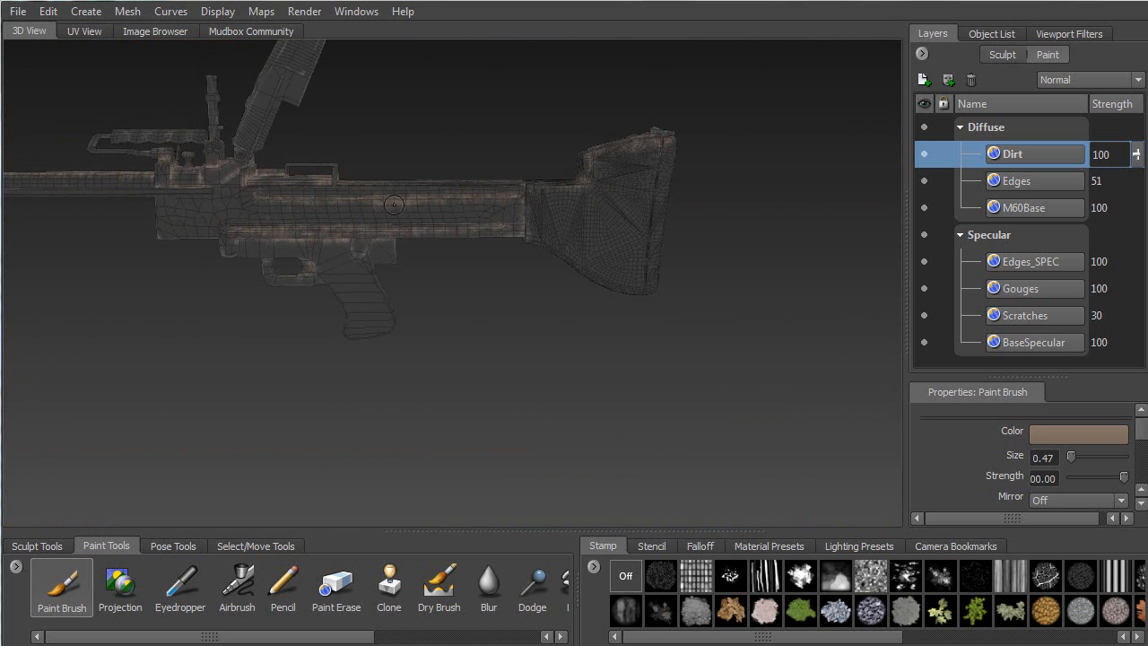
{"action": "left_click_drag", "start_coordinate": [350, 227], "coordinate": [437, 238], "text": "alt"}
{"action": "key", "text": "b"}
{"action": "left_click_drag", "start_coordinate": [116, 328], "coordinate": [249, 328]}
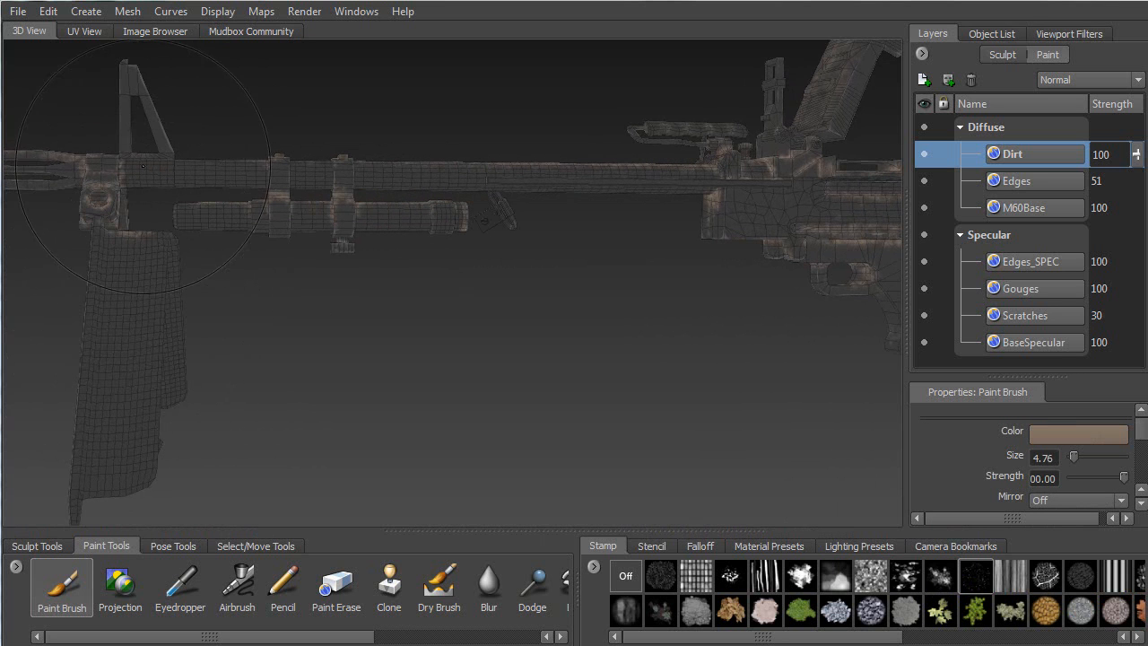
{"action": "right_click_drag", "start_coordinate": [113, 252], "coordinate": [175, 322], "text": "alt"}
{"action": "middle_click_drag", "start_coordinate": [175, 323], "coordinate": [402, 244], "text": "alt"}
{"action": "left_click_drag", "start_coordinate": [402, 243], "coordinate": [450, 258], "text": "alt"}
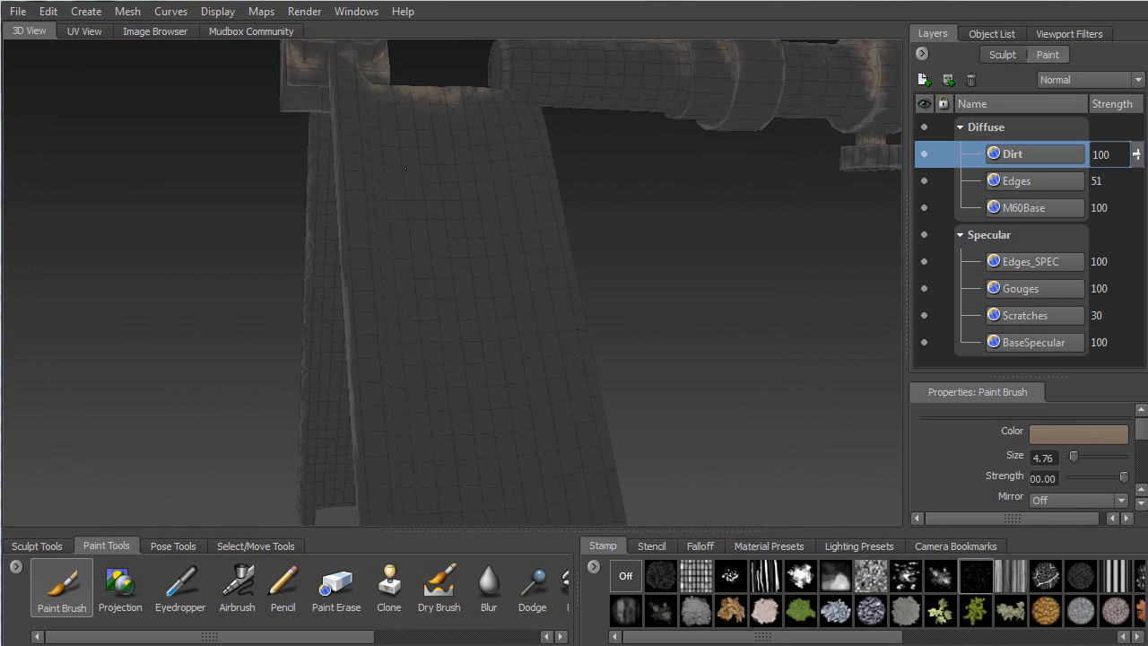
{"action": "middle_click_drag", "start_coordinate": [479, 309], "coordinate": [516, 199], "text": "alt"}
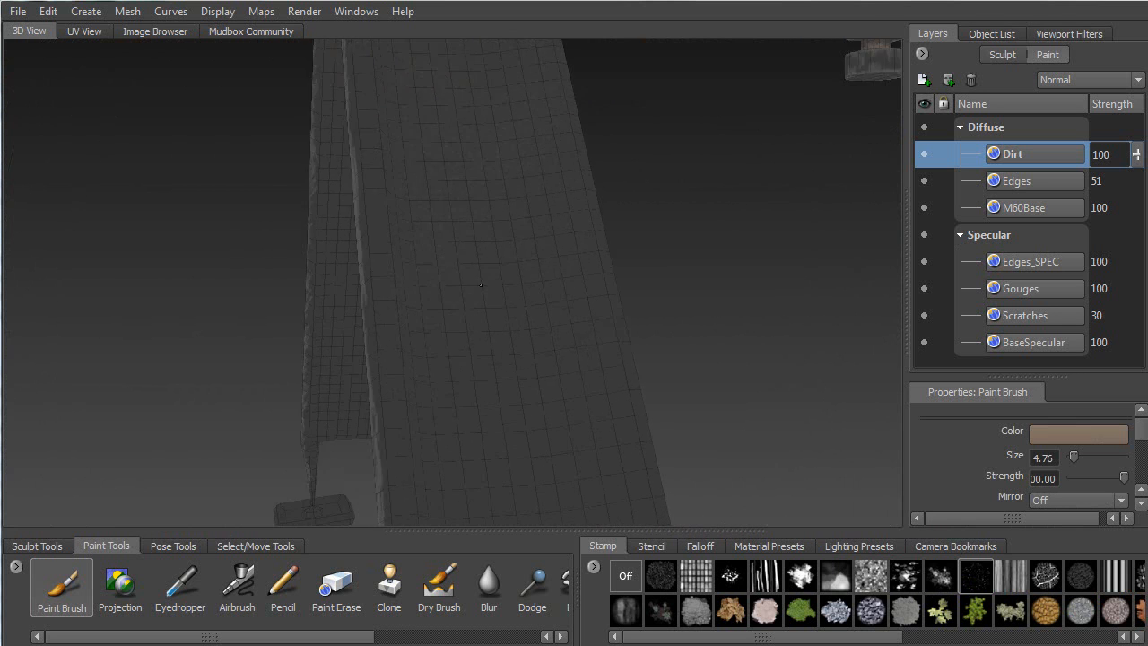
{"action": "middle_click_drag", "start_coordinate": [565, 395], "coordinate": [576, 110], "text": "alt"}
{"action": "left_click_drag", "start_coordinate": [677, 347], "coordinate": [388, 446], "text": "alt"}
{"action": "left_click_drag", "start_coordinate": [411, 405], "coordinate": [552, 319], "text": "alt"}
{"action": "right_click_drag", "start_coordinate": [466, 264], "coordinate": [467, 161], "text": "alt"}
{"action": "mouse_move", "coordinate": [546, 184]}
{"action": "left_mouse_down", "text": "alt"}
{"action": "mouse_move", "coordinate": [402, 310]}
{"action": "mouse_move", "coordinate": [532, 176]}
{"action": "left_mouse_up", "text": "alt"}
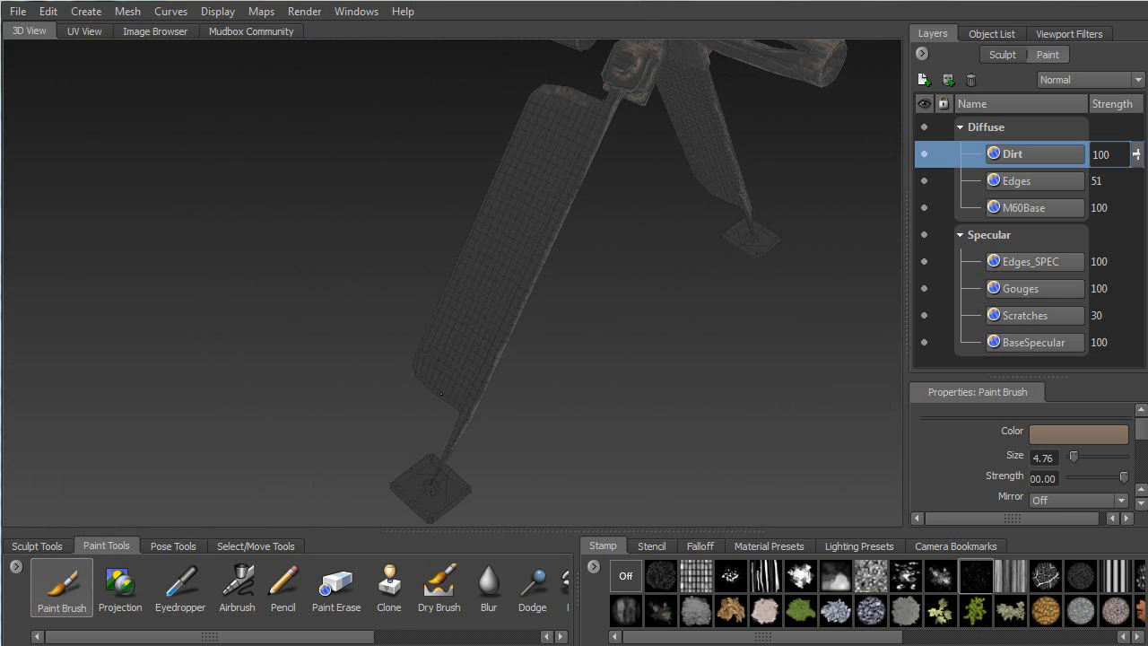
{"action": "left_click_drag", "start_coordinate": [552, 226], "coordinate": [445, 244], "text": "alt"}
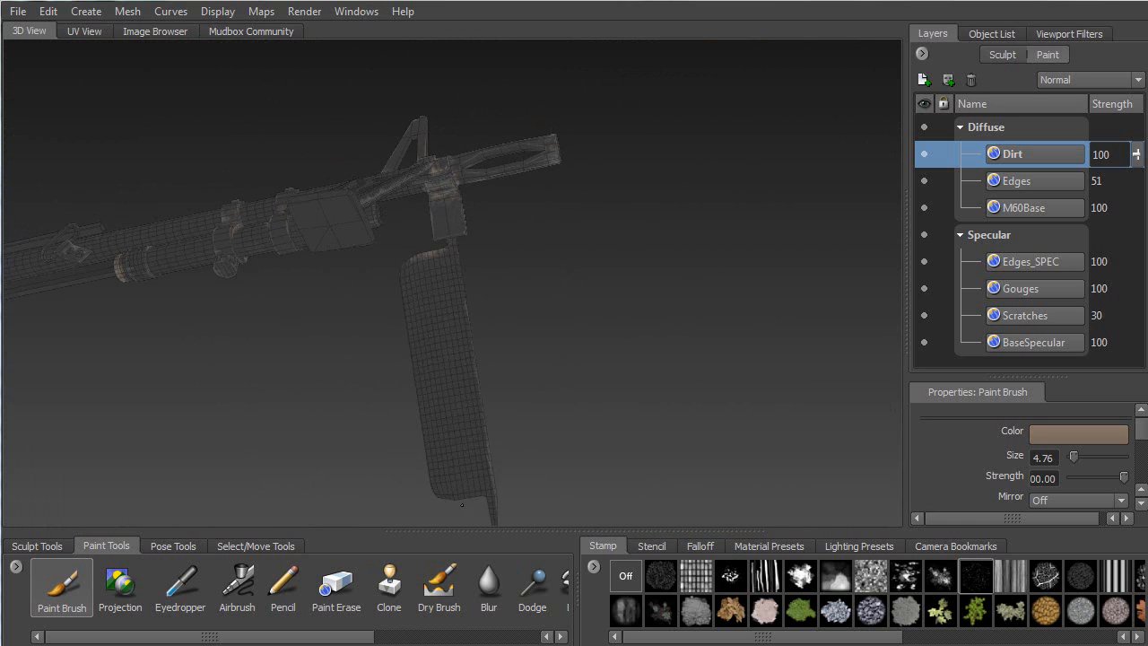
{"action": "left_click_drag", "start_coordinate": [421, 258], "coordinate": [453, 233], "text": "alt"}
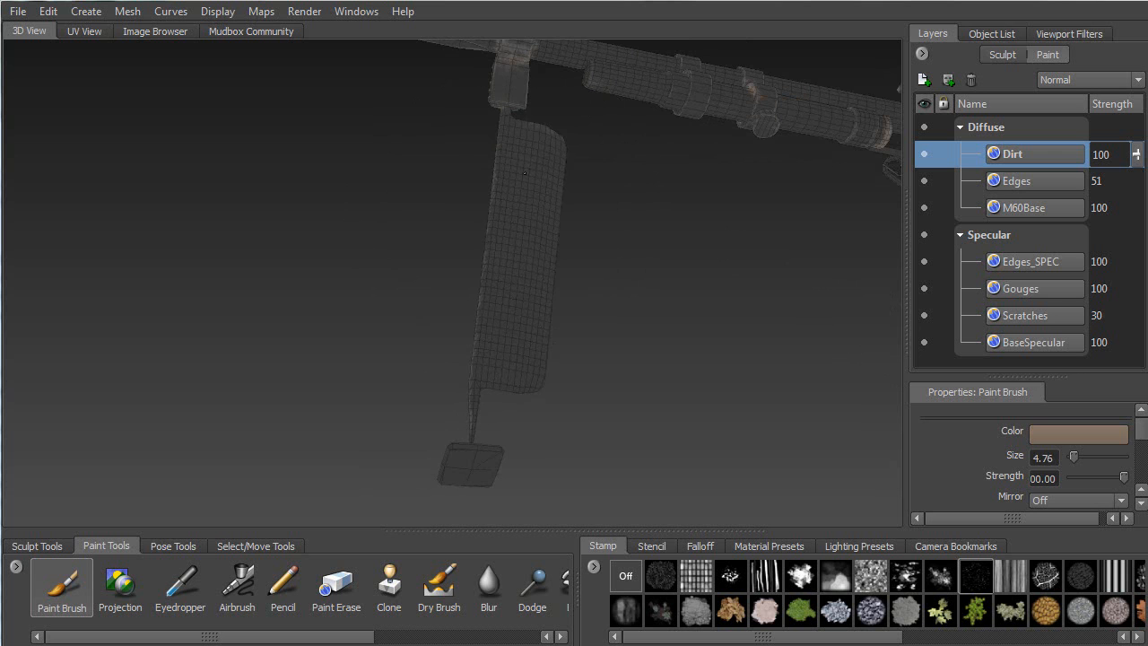
{"action": "left_click_drag", "start_coordinate": [528, 181], "coordinate": [576, 301], "text": "alt"}
{"action": "left_click_drag", "start_coordinate": [473, 262], "coordinate": [385, 281], "text": "alt"}
{"action": "left_click_drag", "start_coordinate": [546, 230], "coordinate": [497, 225], "text": "alt"}
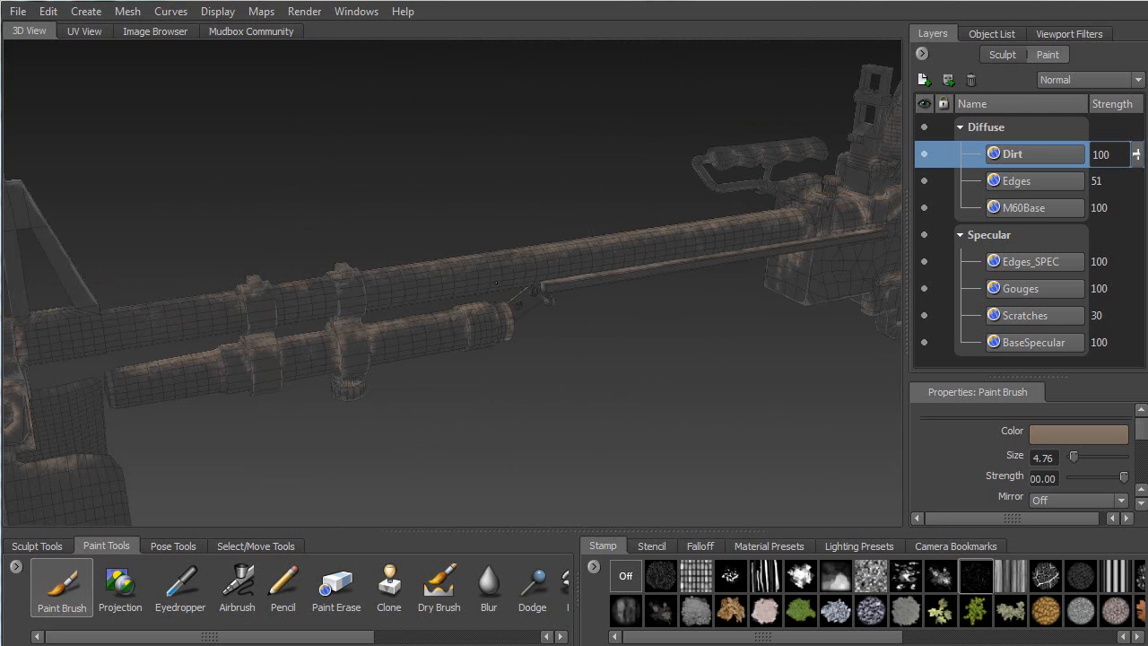
{"action": "left_click_drag", "start_coordinate": [758, 234], "coordinate": [530, 255], "text": "alt"}
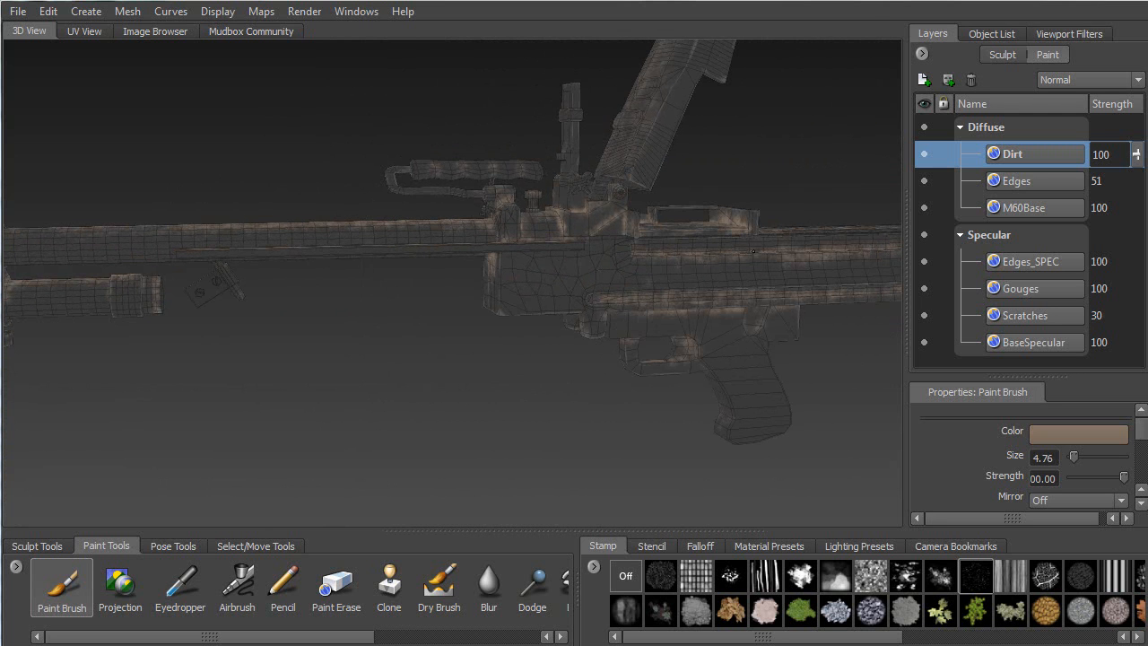
{"action": "middle_click_drag", "start_coordinate": [804, 237], "coordinate": [509, 236], "text": "alt"}
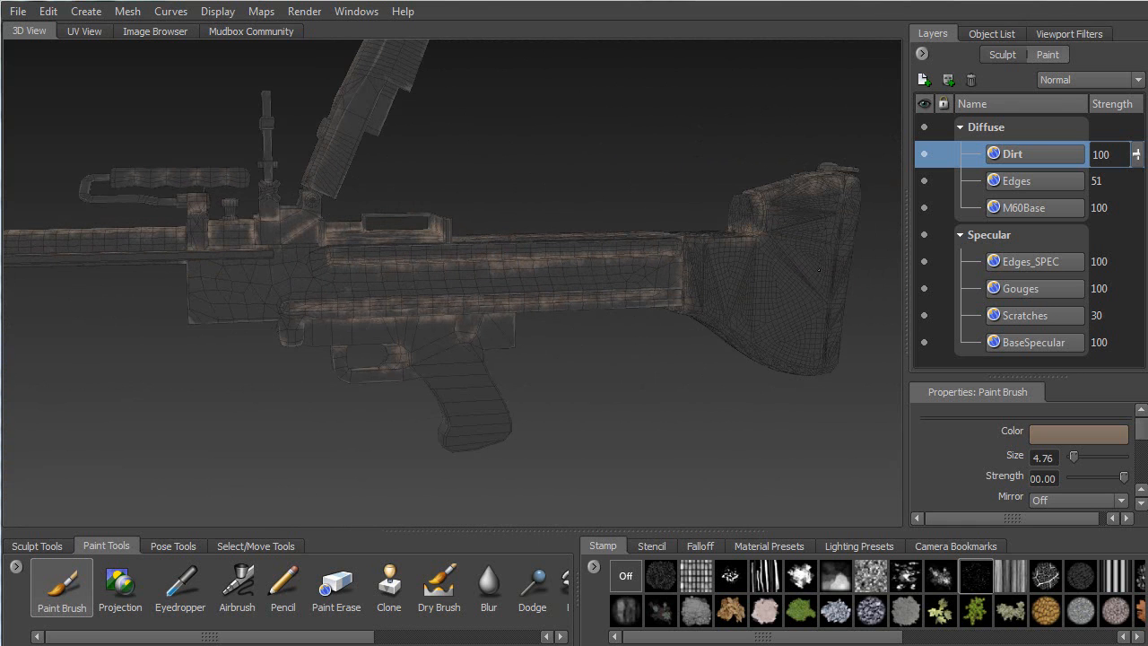
{"action": "left_click_drag", "start_coordinate": [837, 208], "coordinate": [397, 244], "text": "alt"}
{"action": "right_click_drag", "start_coordinate": [476, 191], "coordinate": [505, 150], "text": "alt"}
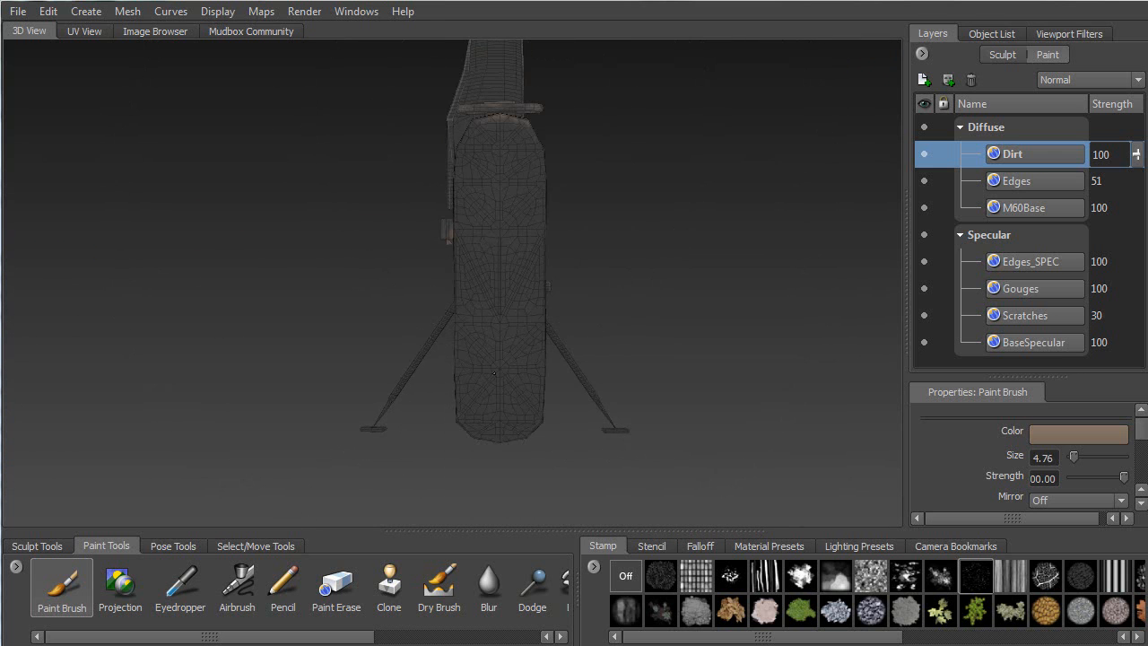
{"action": "left_click_drag", "start_coordinate": [501, 204], "coordinate": [374, 191], "text": "alt"}
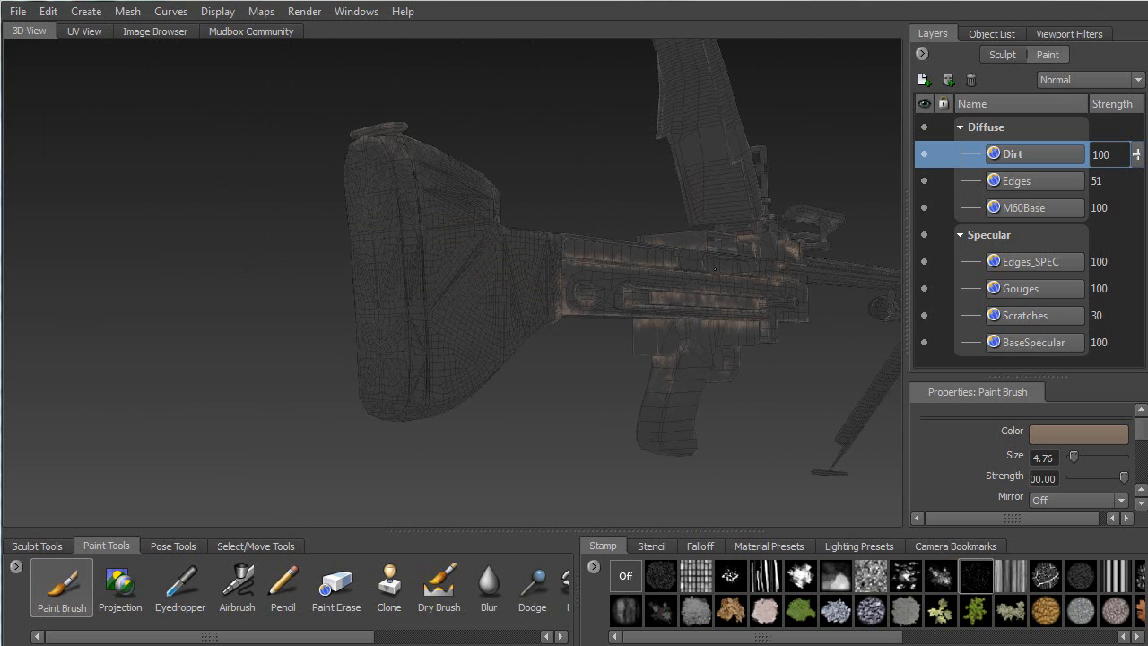
{"action": "left_click_drag", "start_coordinate": [636, 253], "coordinate": [519, 290], "text": "alt"}
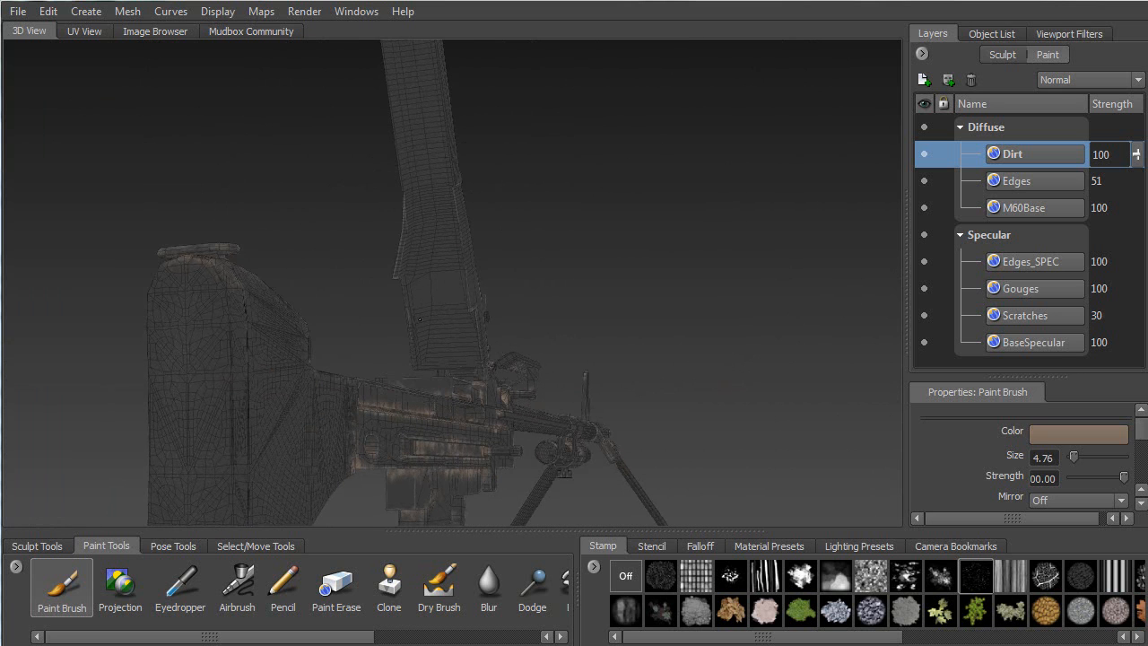
{"action": "left_click_drag", "start_coordinate": [445, 150], "coordinate": [340, 363], "text": "alt"}
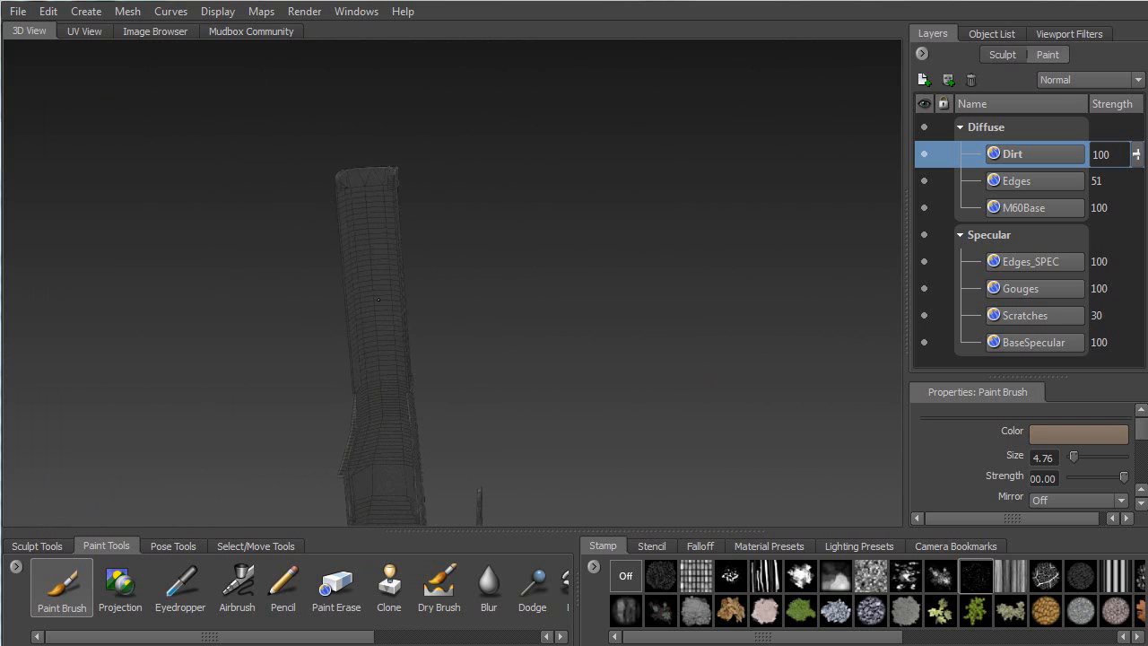
{"action": "mouse_move", "coordinate": [285, 228]}
{"action": "left_mouse_down", "text": "alt"}
{"action": "mouse_move", "coordinate": [376, 128]}
{"action": "mouse_move", "coordinate": [467, 289]}
{"action": "mouse_move", "coordinate": [299, 235]}
{"action": "mouse_move", "coordinate": [471, 180]}
{"action": "left_mouse_up", "text": "alt"}
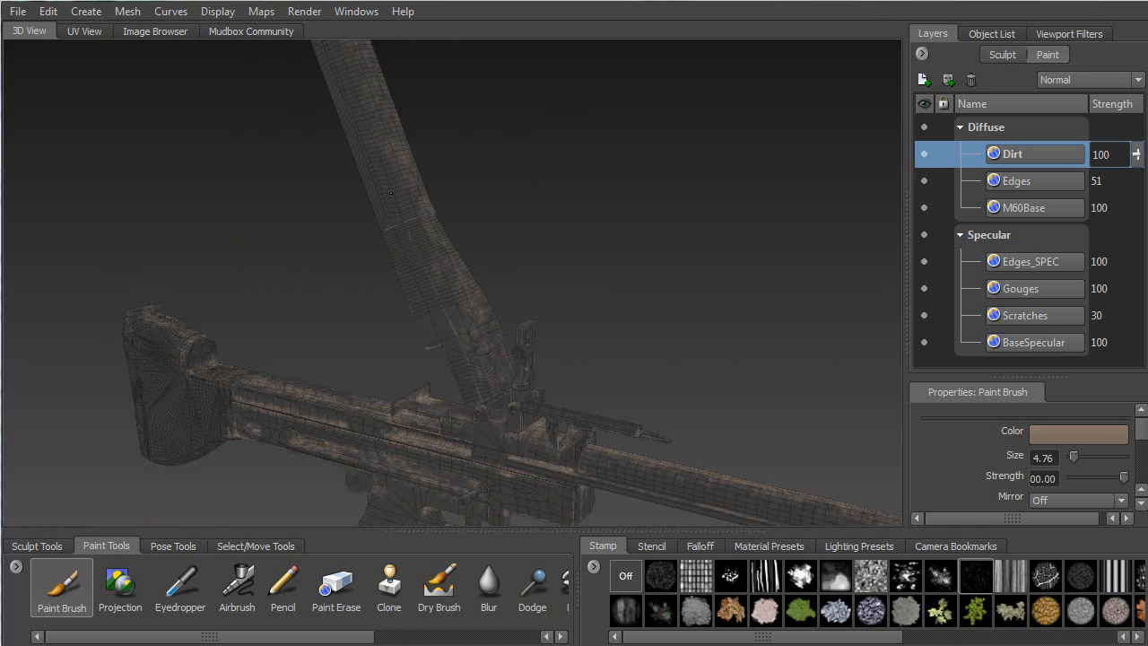
{"action": "mouse_move", "coordinate": [314, 177]}
{"action": "left_mouse_down", "text": "alt"}
{"action": "mouse_move", "coordinate": [305, 215]}
{"action": "mouse_move", "coordinate": [345, 241]}
{"action": "mouse_move", "coordinate": [366, 343]}
{"action": "left_mouse_up", "text": "alt"}
{"action": "left_click_drag", "start_coordinate": [487, 281], "coordinate": [389, 232], "text": "alt"}
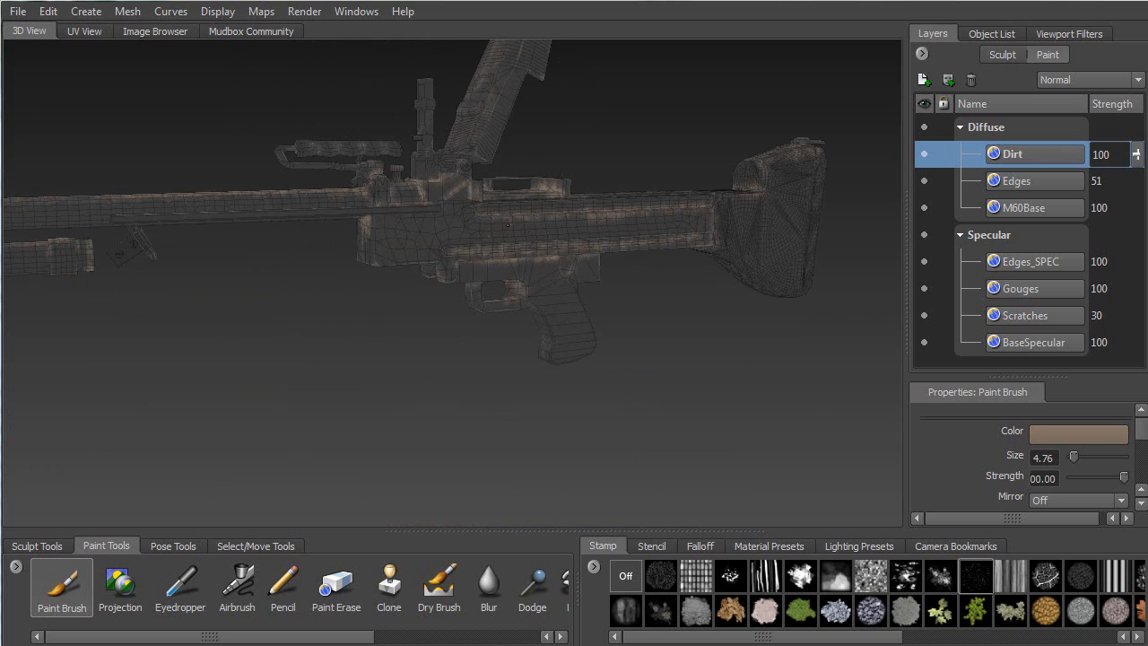
{"action": "left_click_drag", "start_coordinate": [482, 229], "coordinate": [507, 232], "text": "alt"}
{"action": "right_click_drag", "start_coordinate": [485, 235], "coordinate": [469, 359], "text": "alt"}
{"action": "middle_click_drag", "start_coordinate": [392, 115], "coordinate": [444, 331], "text": "alt"}
{"action": "mouse_move", "coordinate": [444, 331]}
{"action": "left_mouse_down", "text": "alt"}
{"action": "mouse_move", "coordinate": [475, 276]}
{"action": "mouse_move", "coordinate": [457, 334]}
{"action": "left_mouse_up", "text": "alt"}
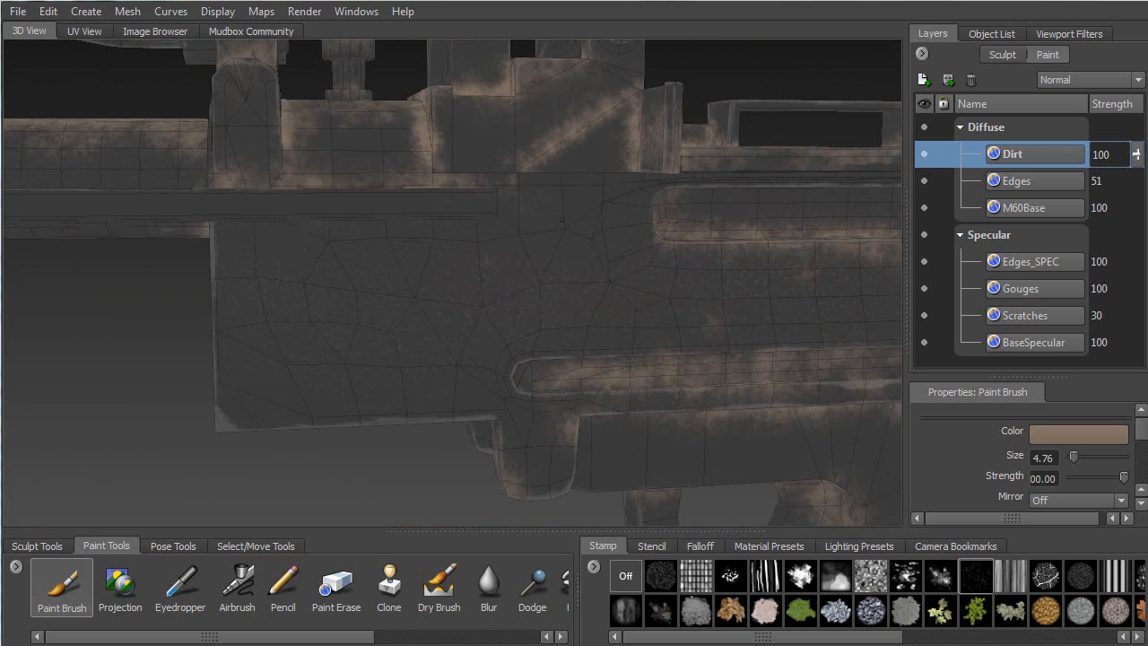
{"action": "mouse_move", "coordinate": [538, 224]}
{"action": "left_mouse_down"}
{"action": "mouse_move", "coordinate": [431, 260]}
{"action": "mouse_move", "coordinate": [505, 311]}
{"action": "left_mouse_up"}
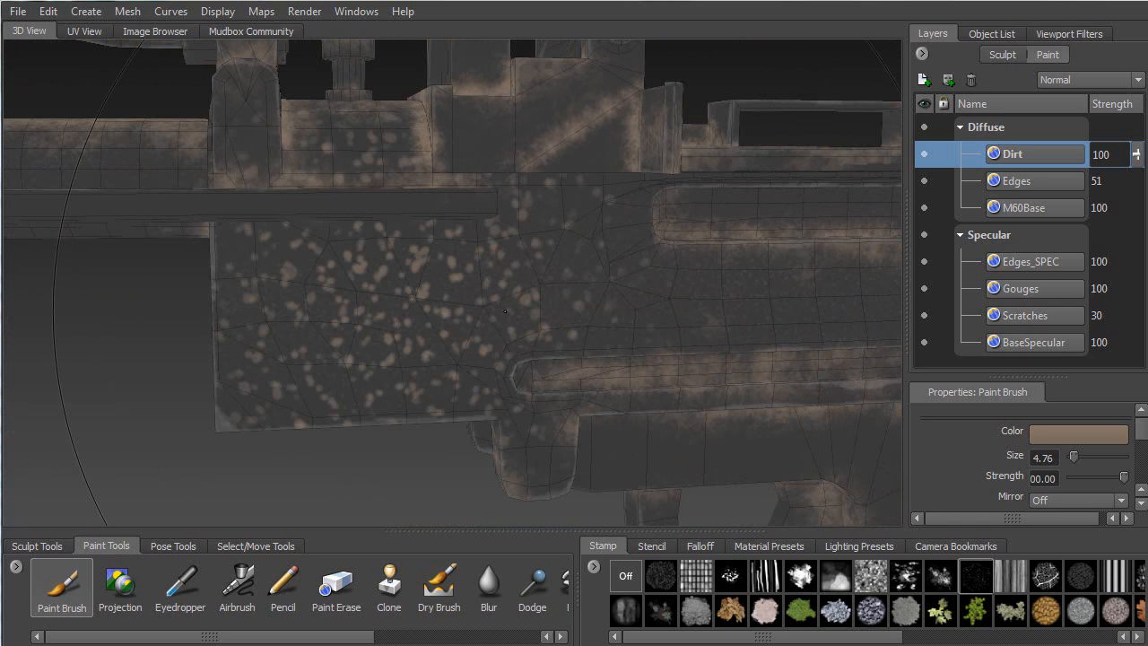
{"action": "key", "text": "ctrl+z"}
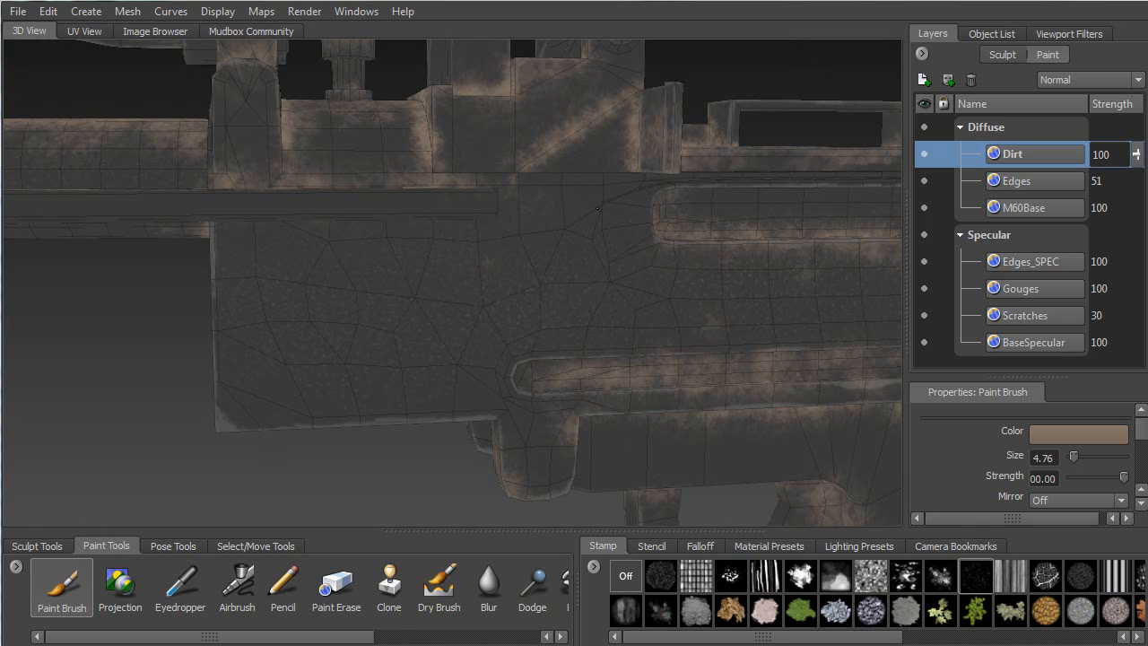
{"action": "left_click_drag", "start_coordinate": [717, 203], "coordinate": [453, 142], "text": "alt"}
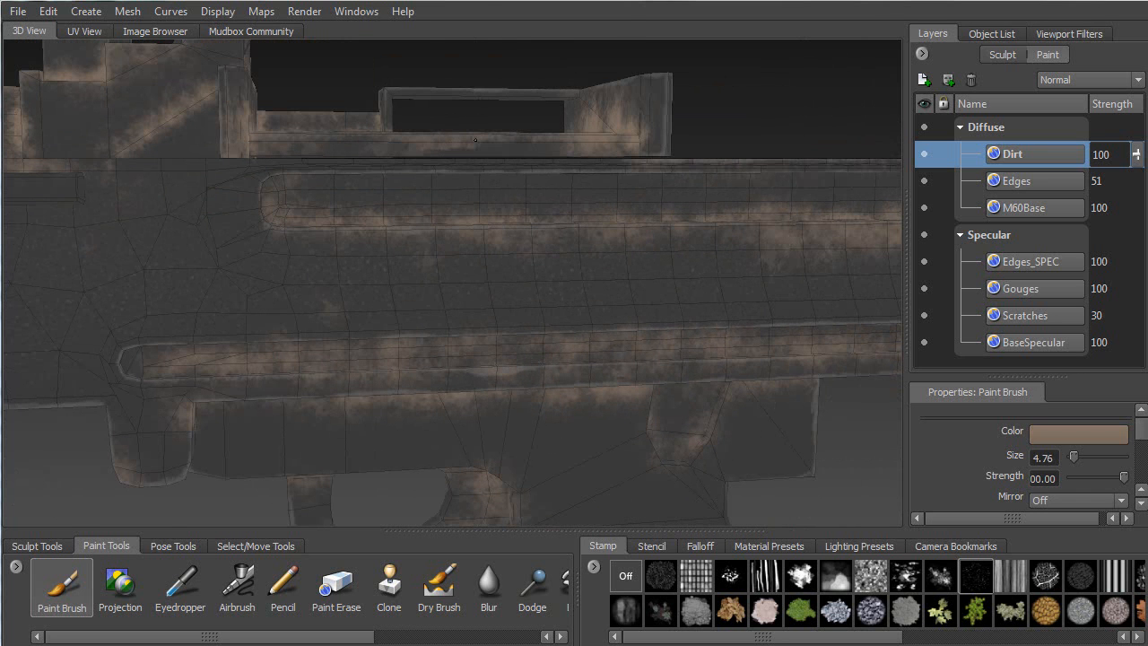
{"action": "left_click_drag", "start_coordinate": [606, 186], "coordinate": [671, 206], "text": "alt"}
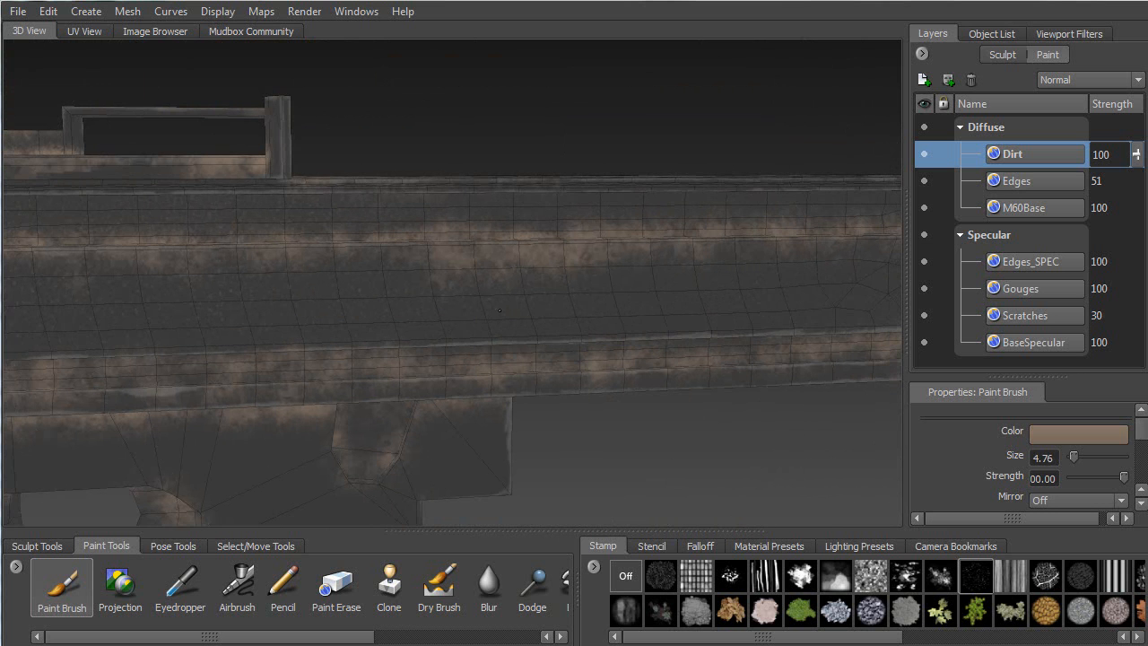
{"action": "left_click_drag", "start_coordinate": [677, 239], "coordinate": [419, 290], "text": "alt"}
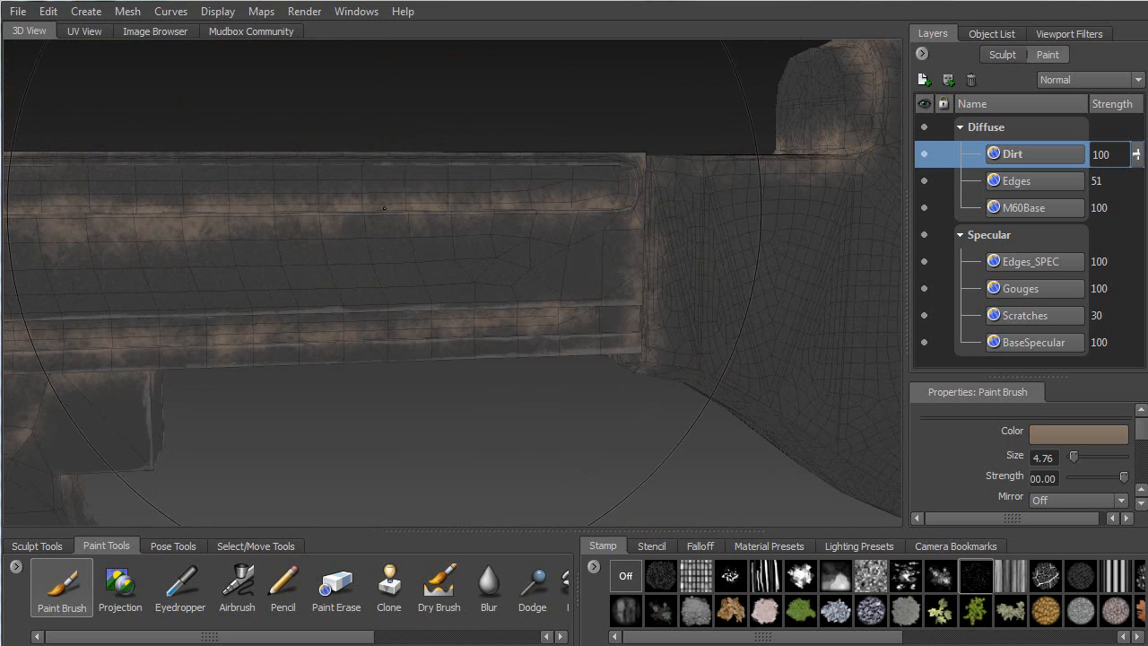
{"action": "middle_click_drag", "start_coordinate": [710, 343], "coordinate": [454, 284], "text": "alt"}
{"action": "left_click_drag", "start_coordinate": [454, 283], "coordinate": [485, 222], "text": "alt"}
{"action": "middle_click_drag", "start_coordinate": [337, 218], "coordinate": [352, 110], "text": "alt"}
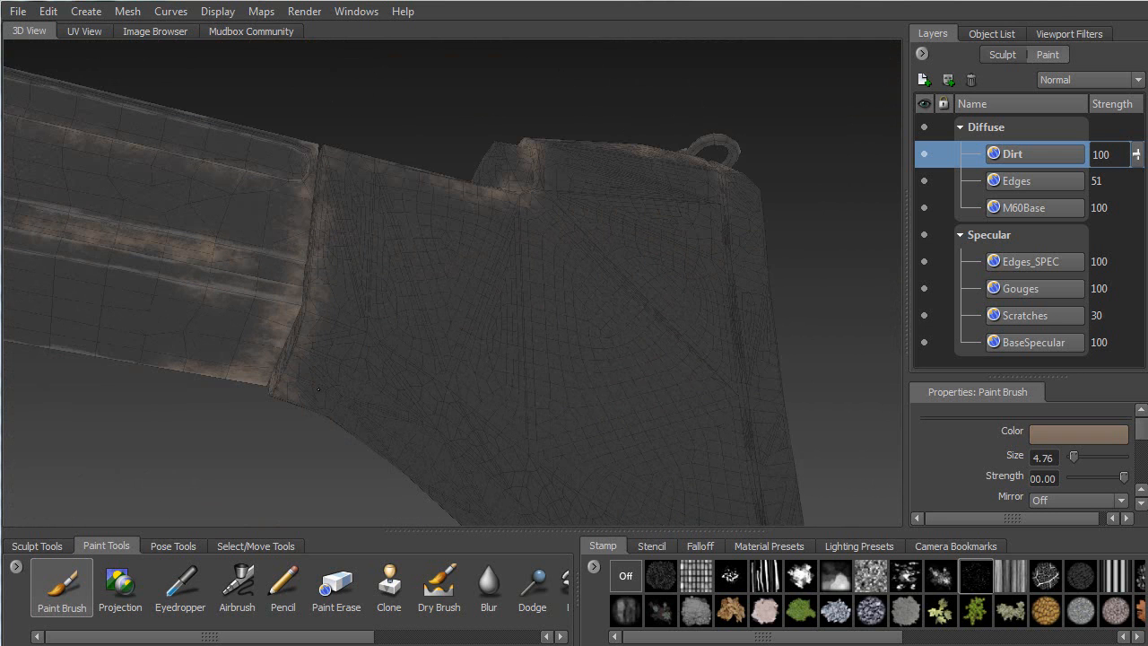
{"action": "middle_click_drag", "start_coordinate": [561, 422], "coordinate": [413, 318], "text": "alt"}
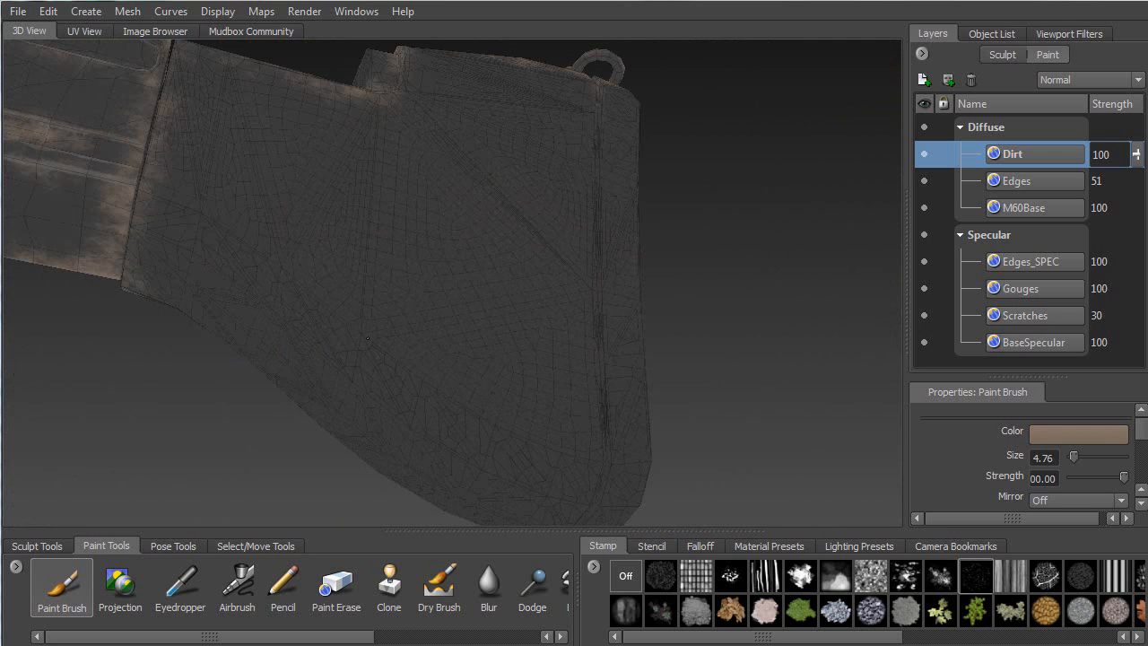
{"action": "left_click_drag", "start_coordinate": [376, 310], "coordinate": [108, 287], "text": "alt"}
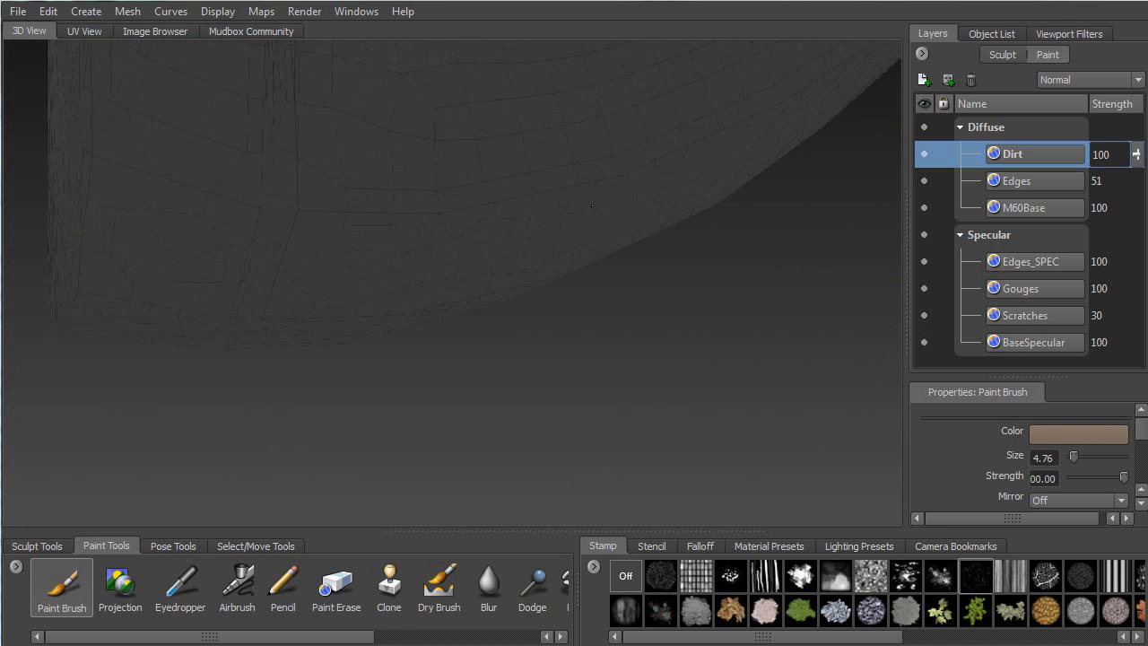
{"action": "right_click_drag", "start_coordinate": [516, 198], "coordinate": [498, 36], "text": "alt"}
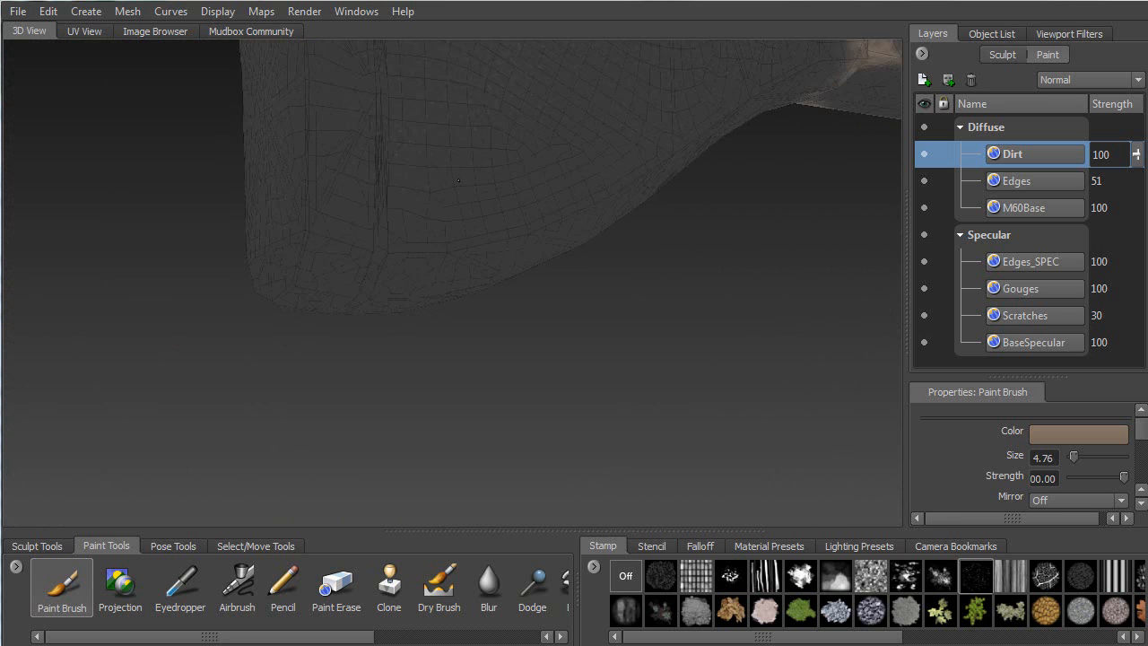
{"action": "middle_click_drag", "start_coordinate": [636, 128], "coordinate": [349, 342], "text": "alt"}
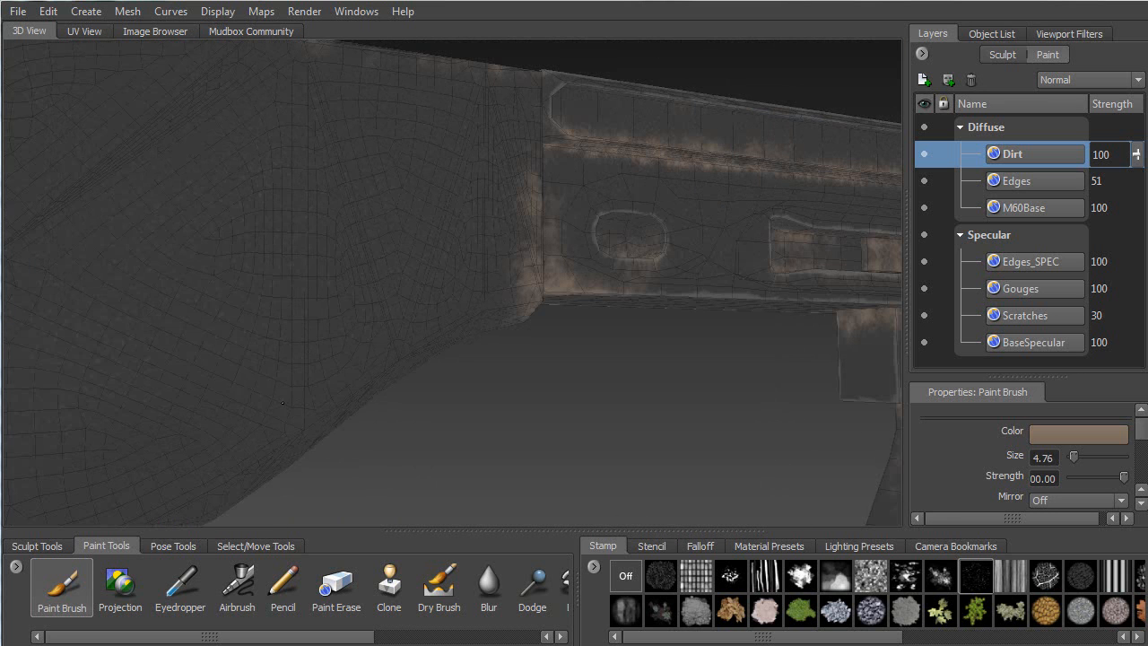
{"action": "left_click_drag", "start_coordinate": [240, 216], "coordinate": [338, 184], "text": "alt"}
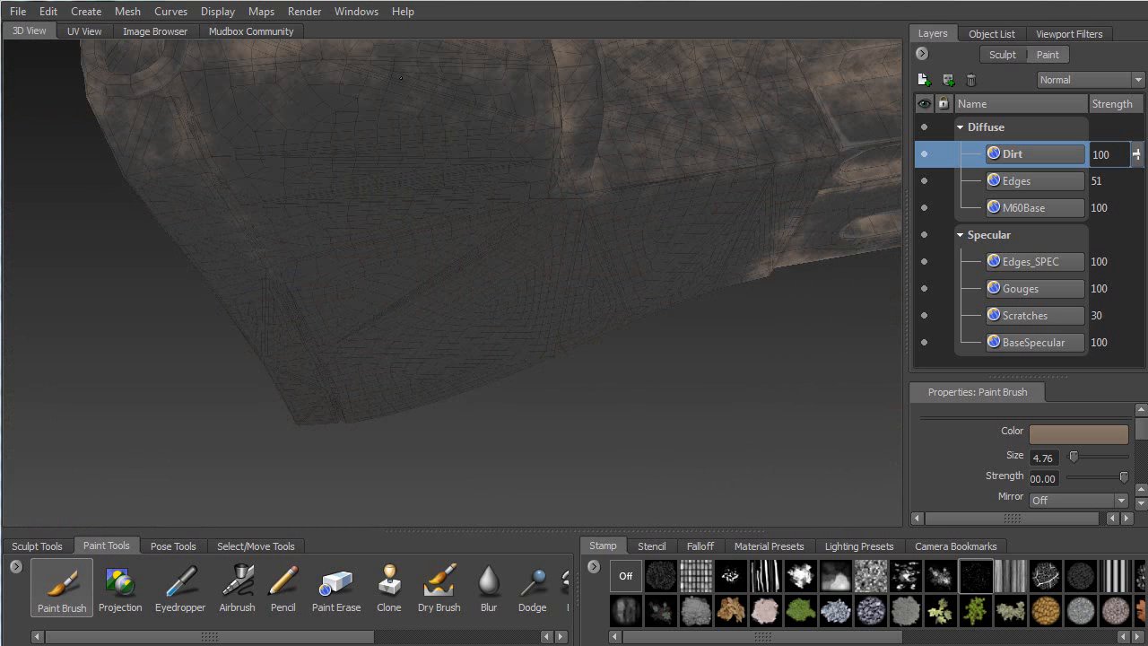
{"action": "left_click_drag", "start_coordinate": [818, 167], "coordinate": [536, 105], "text": "alt"}
{"action": "middle_click_drag", "start_coordinate": [536, 105], "coordinate": [402, 347], "text": "alt"}
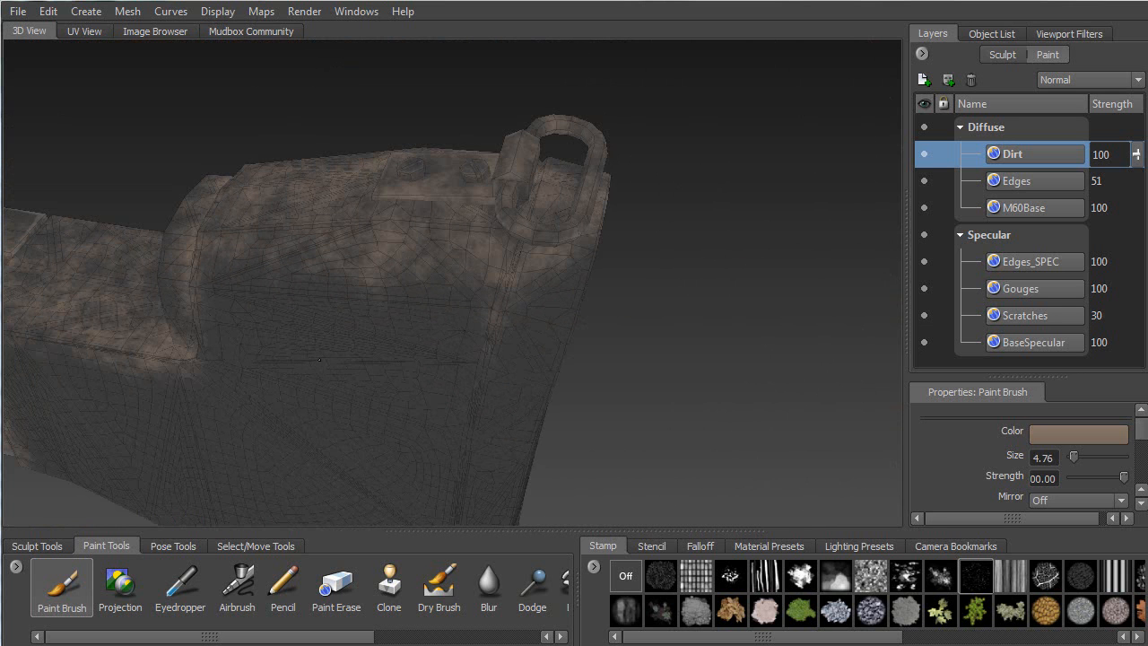
{"action": "middle_click_drag", "start_coordinate": [364, 275], "coordinate": [590, 139], "text": "alt"}
{"action": "left_click_drag", "start_coordinate": [457, 196], "coordinate": [511, 202], "text": "alt"}
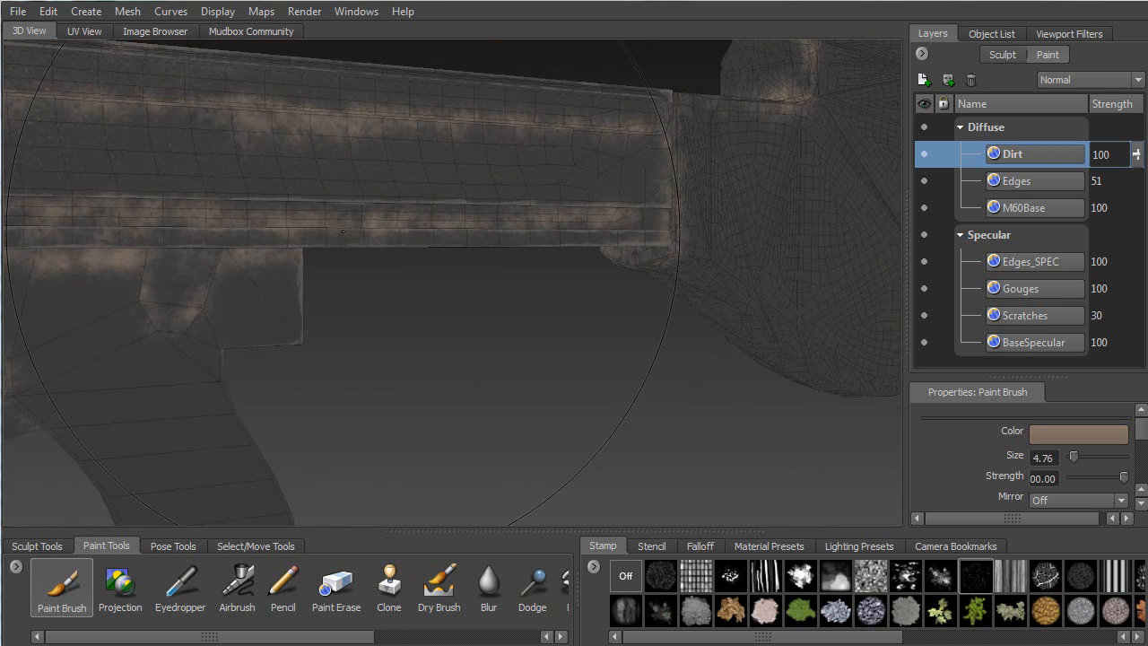
{"action": "middle_click_drag", "start_coordinate": [296, 233], "coordinate": [503, 215], "text": "alt"}
{"action": "left_click_drag", "start_coordinate": [502, 215], "coordinate": [529, 211], "text": "alt"}
{"action": "right_click_drag", "start_coordinate": [152, 217], "coordinate": [222, 217], "text": "alt"}
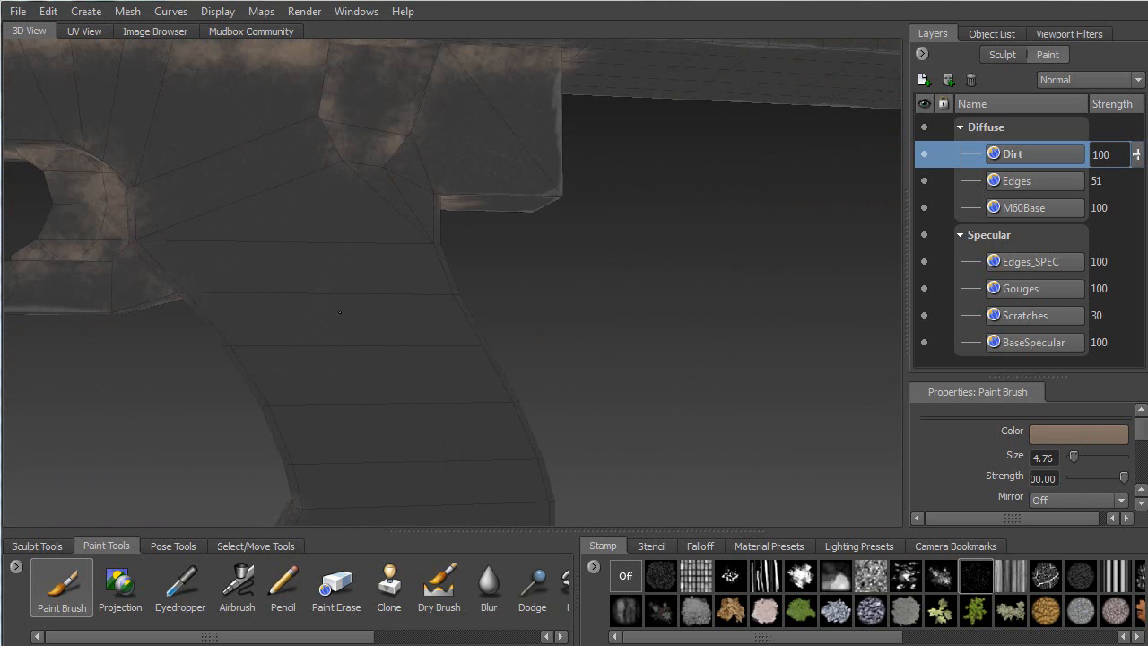
{"action": "middle_click_drag", "start_coordinate": [350, 459], "coordinate": [419, 211], "text": "alt"}
{"action": "left_click_drag", "start_coordinate": [530, 157], "coordinate": [264, 261], "text": "alt"}
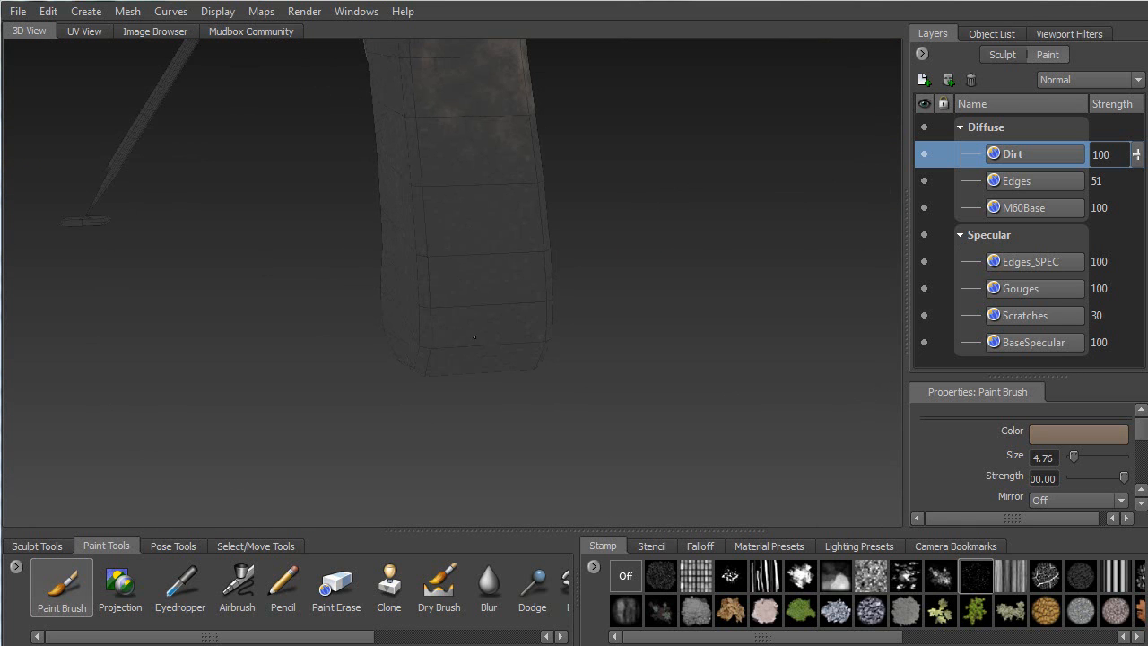
{"action": "middle_click_drag", "start_coordinate": [446, 211], "coordinate": [408, 286], "text": "alt"}
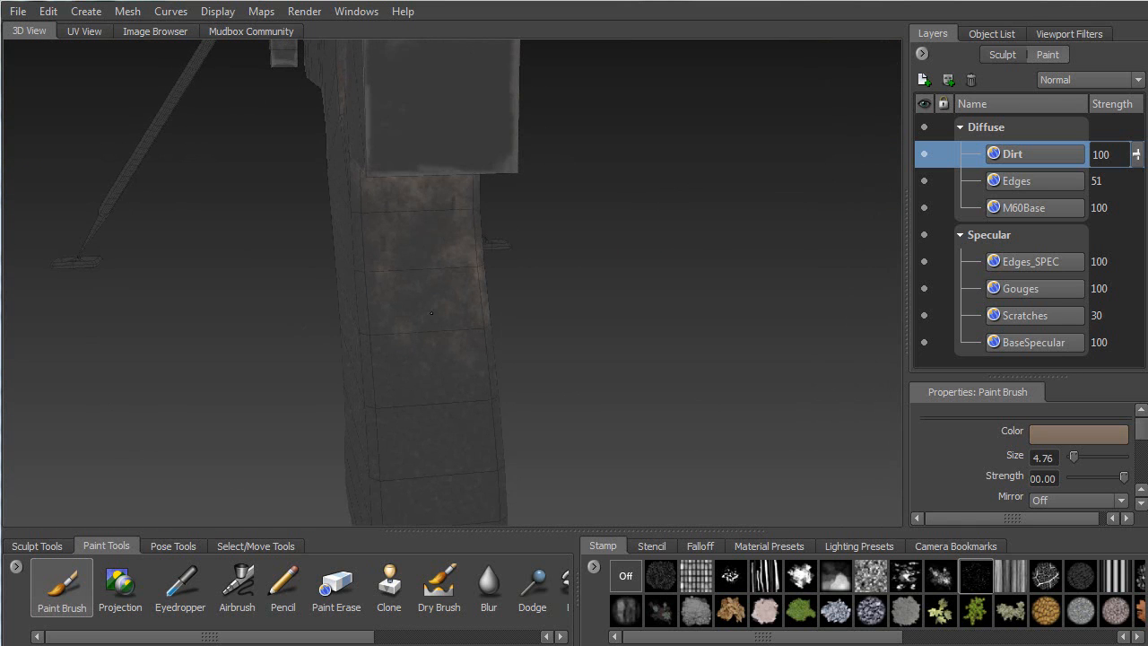
{"action": "left_click_drag", "start_coordinate": [345, 211], "coordinate": [384, 219], "text": "alt"}
{"action": "left_click_drag", "start_coordinate": [368, 112], "coordinate": [367, 173], "text": "alt"}
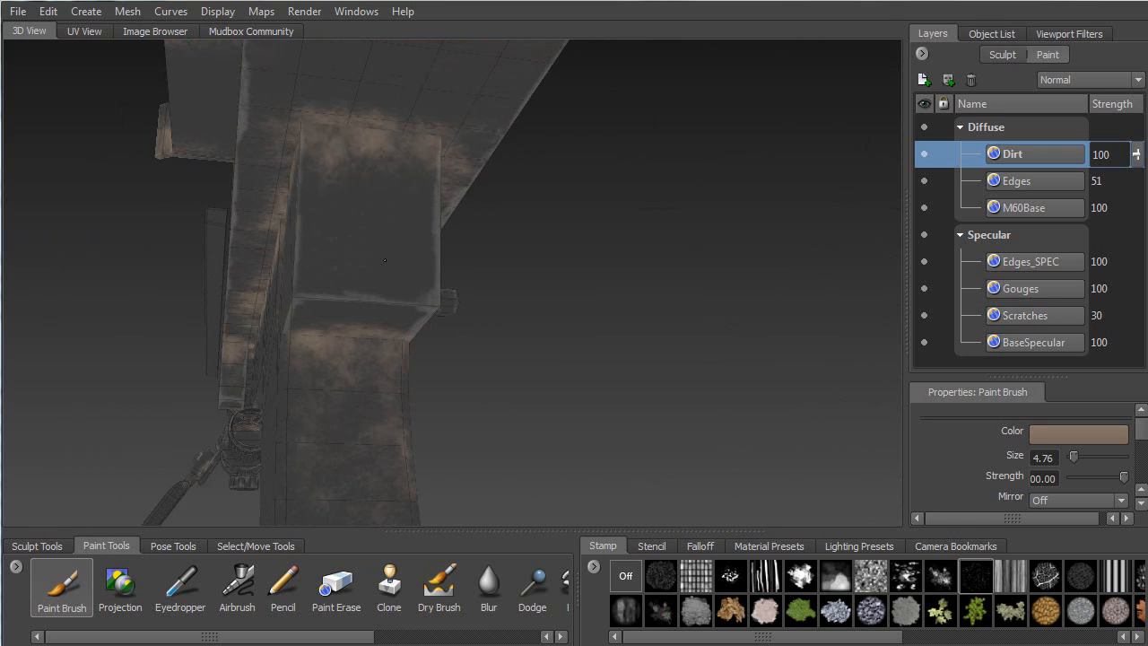
{"action": "left_click", "coordinate": [18, 11]}
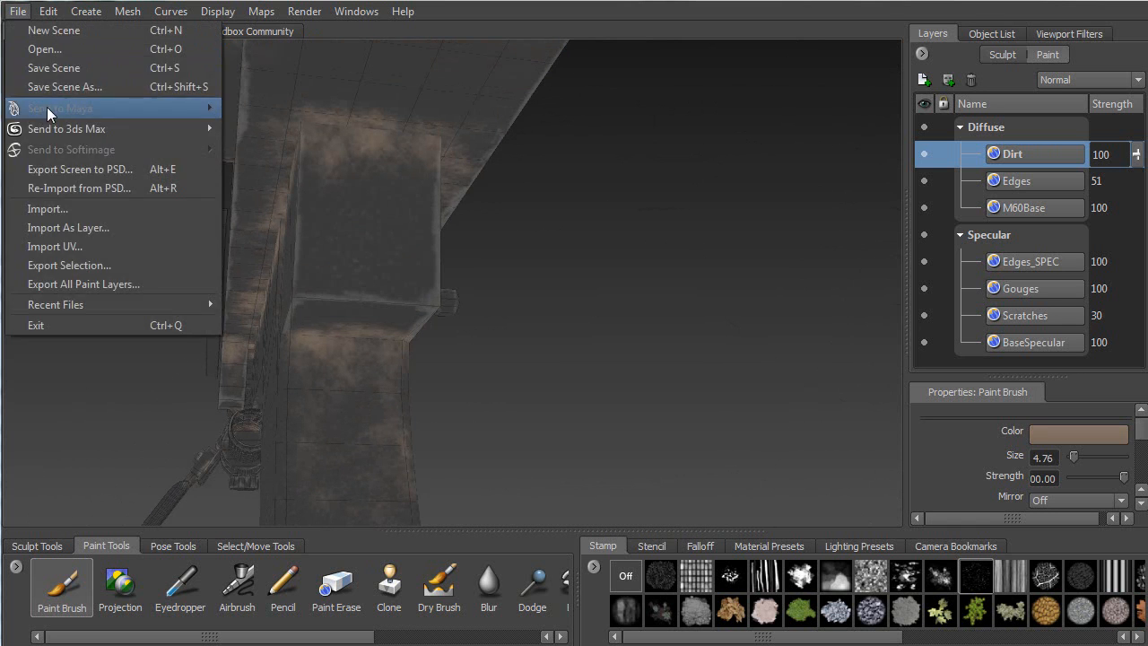
{"action": "left_click", "coordinate": [55, 67]}
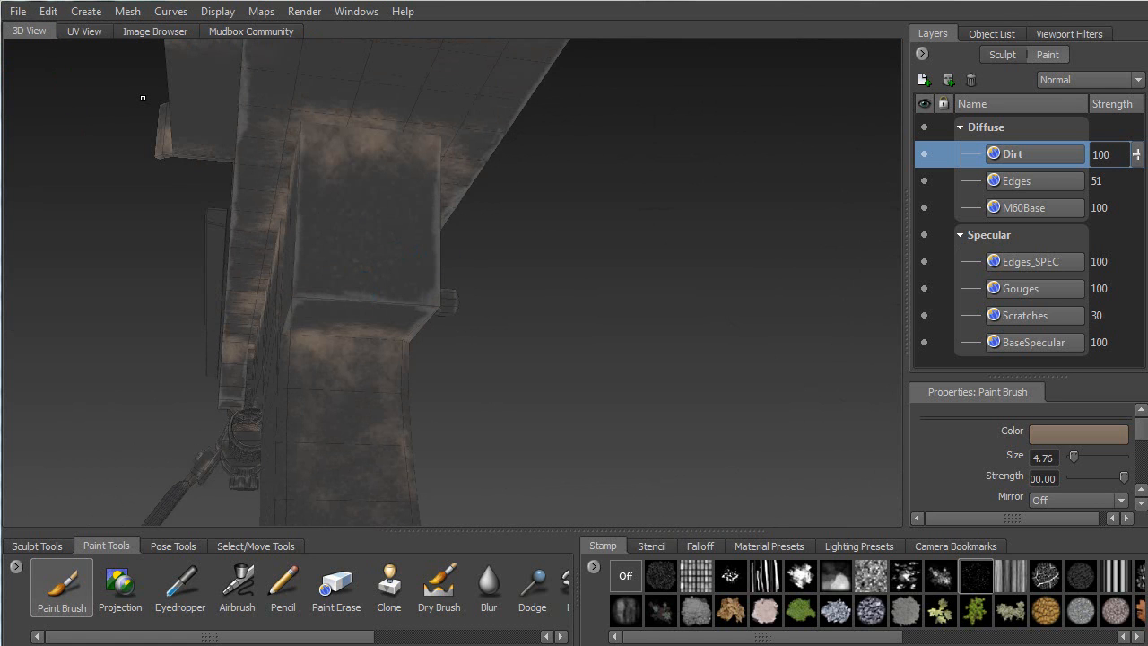
{"action": "left_click_drag", "start_coordinate": [143, 97], "coordinate": [380, 241], "text": "alt"}
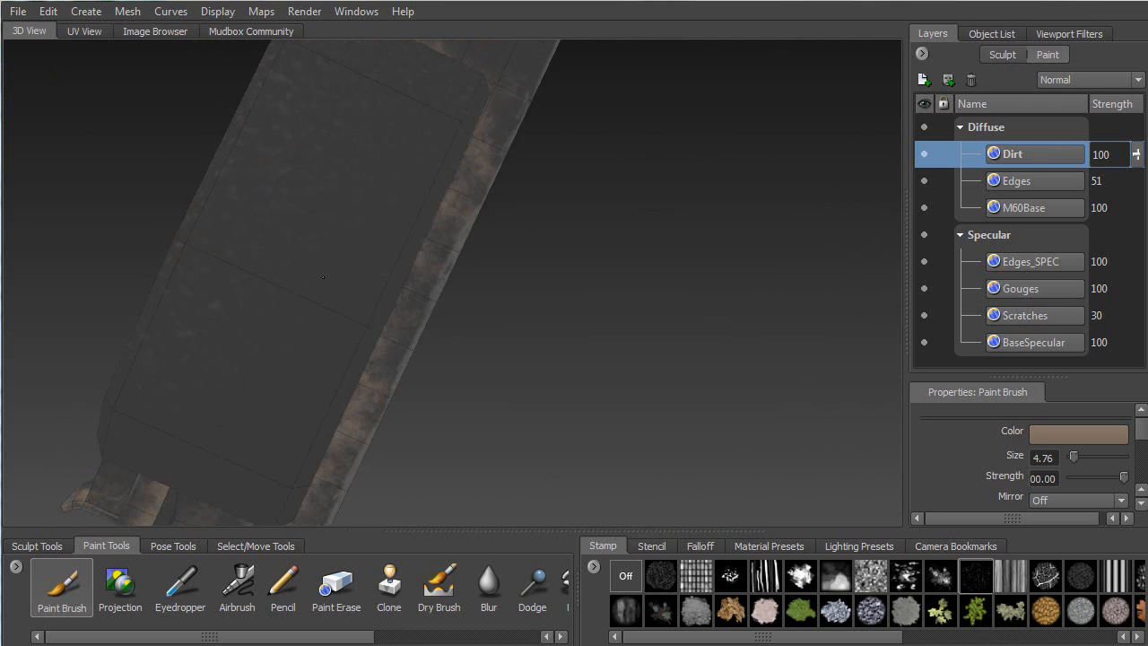
{"action": "left_click_drag", "start_coordinate": [362, 289], "coordinate": [318, 264], "text": "alt"}
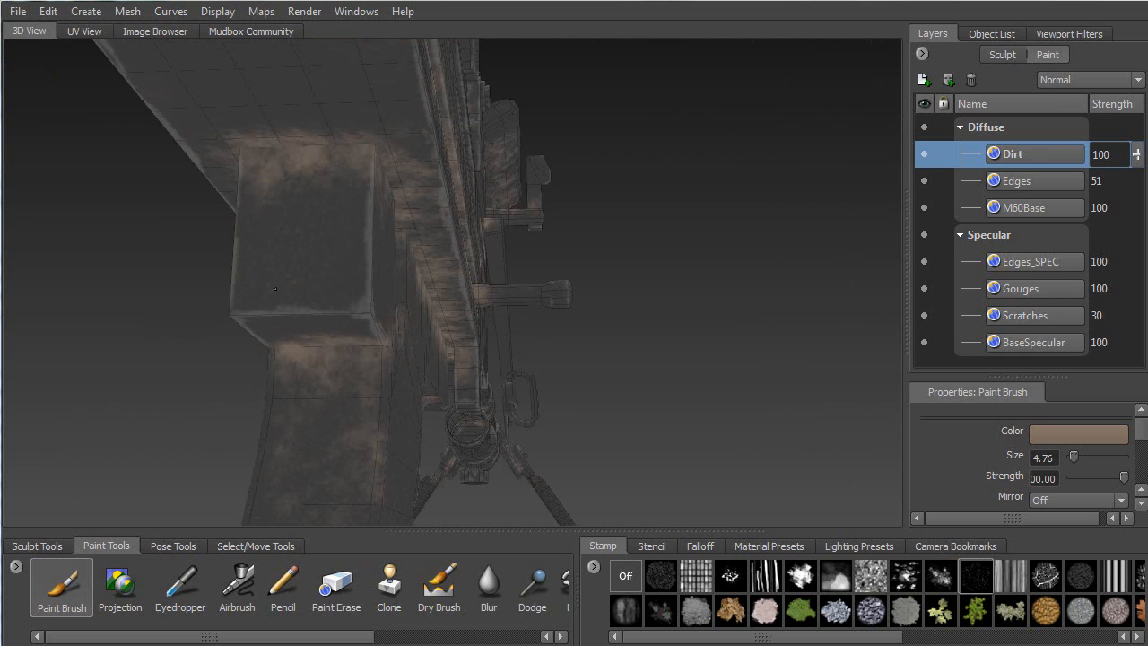
{"action": "left_click_drag", "start_coordinate": [300, 145], "coordinate": [293, 231], "text": "alt"}
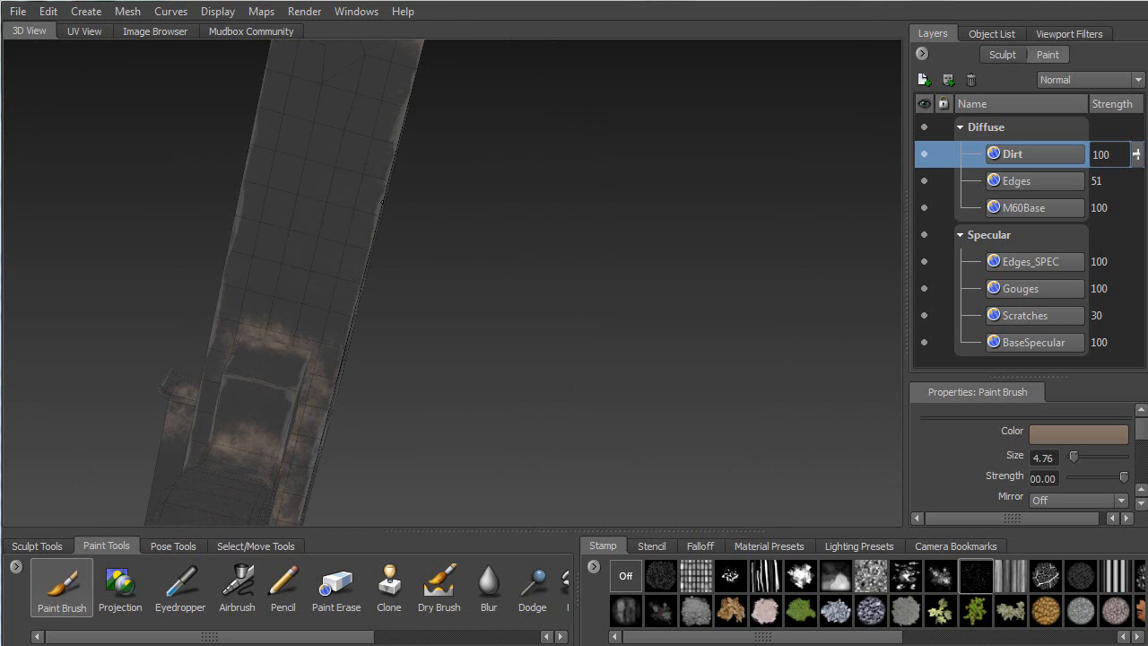
{"action": "left_click_drag", "start_coordinate": [293, 112], "coordinate": [262, 236], "text": "alt"}
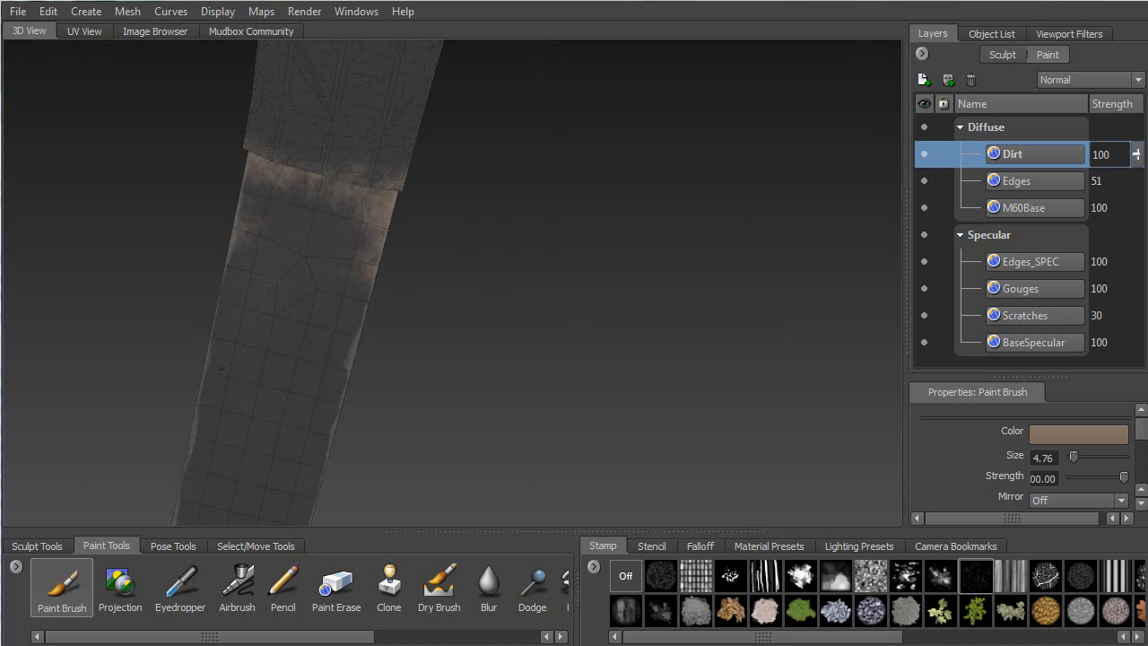
{"action": "mouse_move", "coordinate": [243, 265]}
{"action": "left_mouse_down", "text": "alt"}
{"action": "mouse_move", "coordinate": [355, 271]}
{"action": "mouse_move", "coordinate": [209, 195]}
{"action": "left_mouse_up", "text": "alt"}
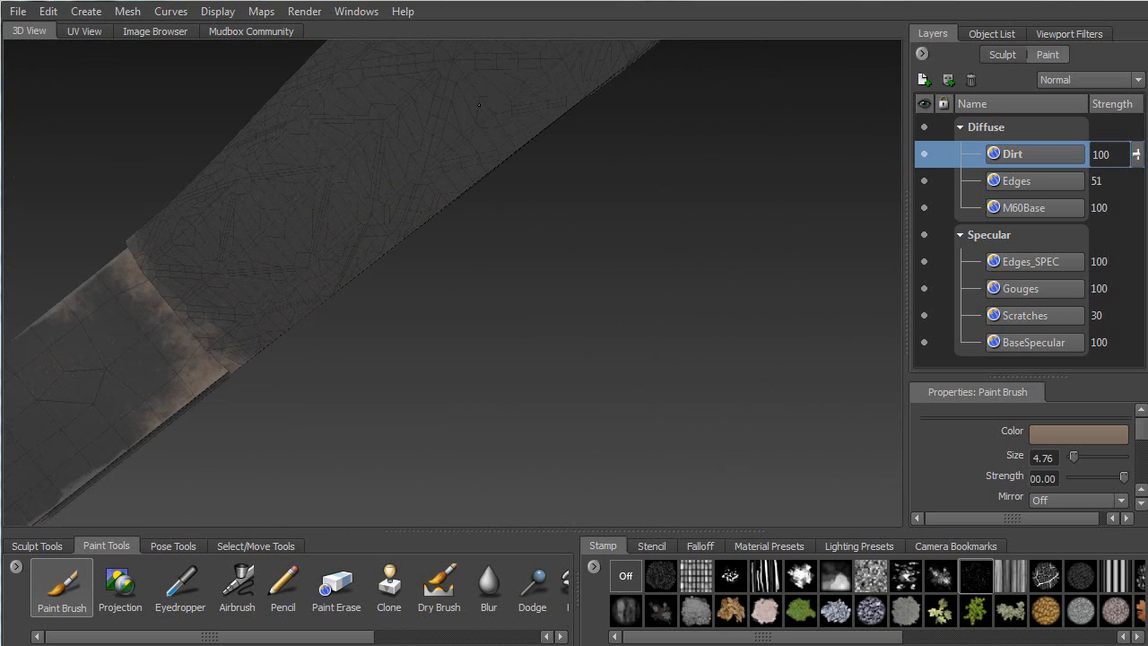
{"action": "middle_click_drag", "start_coordinate": [479, 105], "coordinate": [316, 224], "text": "alt"}
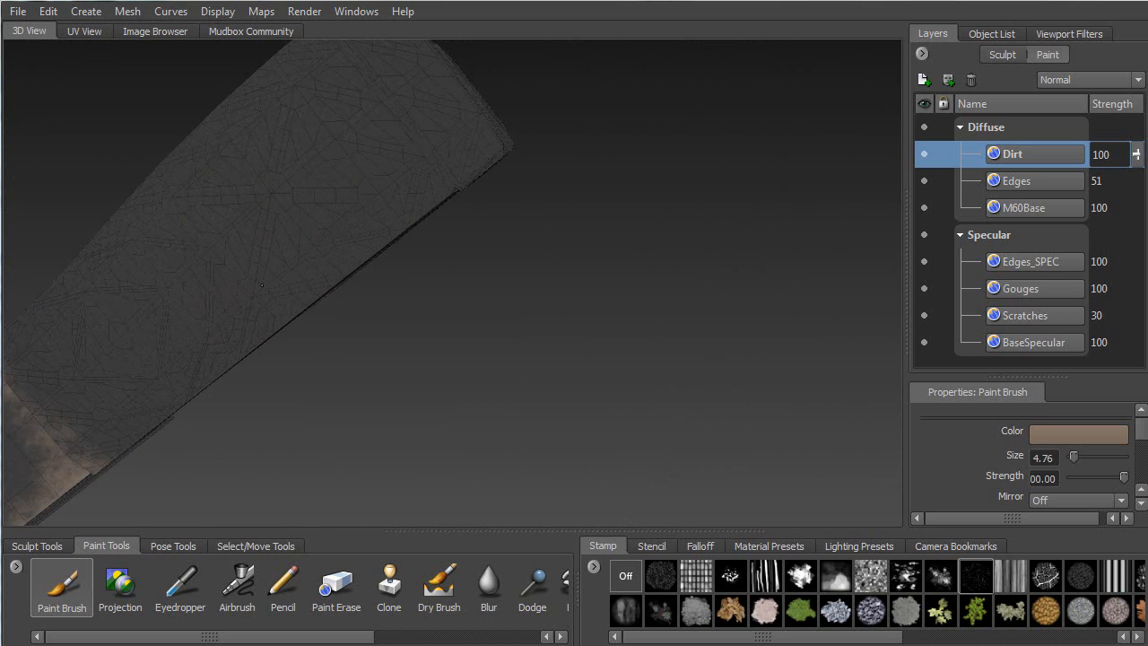
{"action": "left_click_drag", "start_coordinate": [457, 159], "coordinate": [218, 201], "text": "alt"}
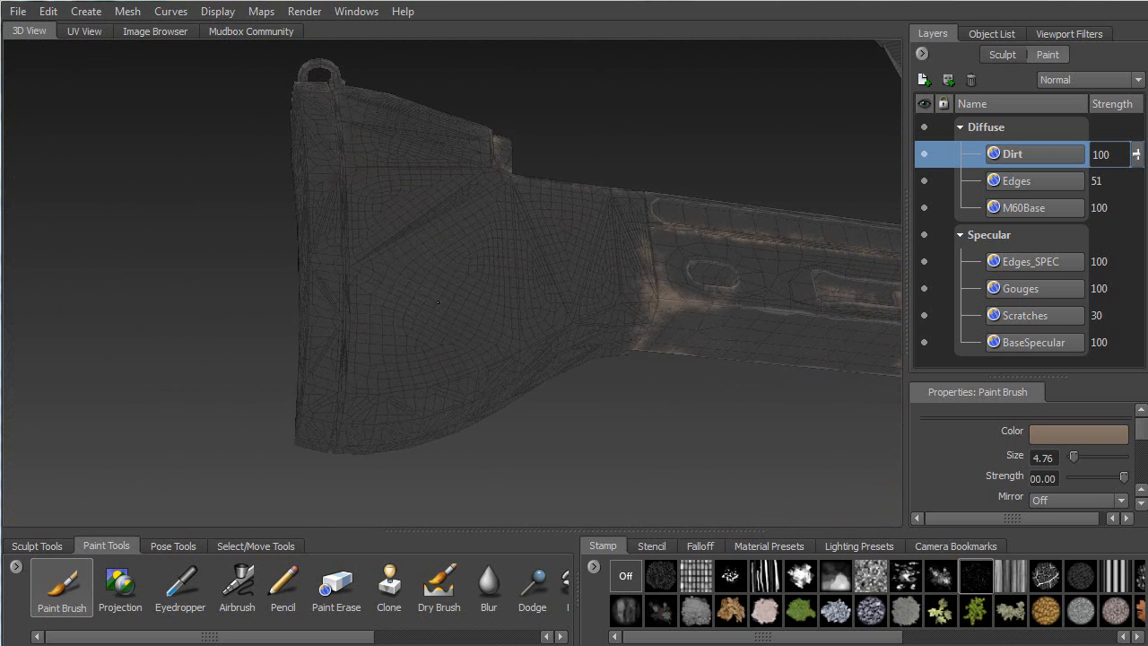
{"action": "mouse_move", "coordinate": [308, 141]}
{"action": "left_mouse_down", "text": "alt"}
{"action": "mouse_move", "coordinate": [533, 218]}
{"action": "mouse_move", "coordinate": [335, 140]}
{"action": "mouse_move", "coordinate": [516, 226]}
{"action": "left_mouse_up", "text": "alt"}
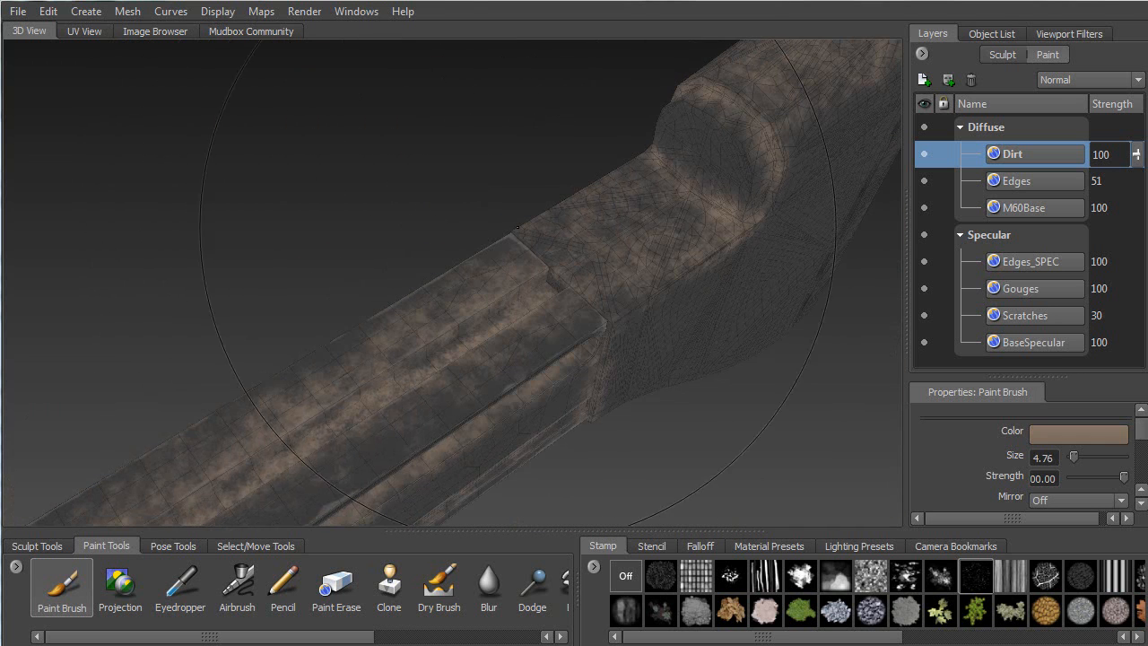
{"action": "left_click_drag", "start_coordinate": [484, 370], "coordinate": [487, 218], "text": "alt"}
{"action": "left_click_drag", "start_coordinate": [545, 170], "coordinate": [376, 269], "text": "alt"}
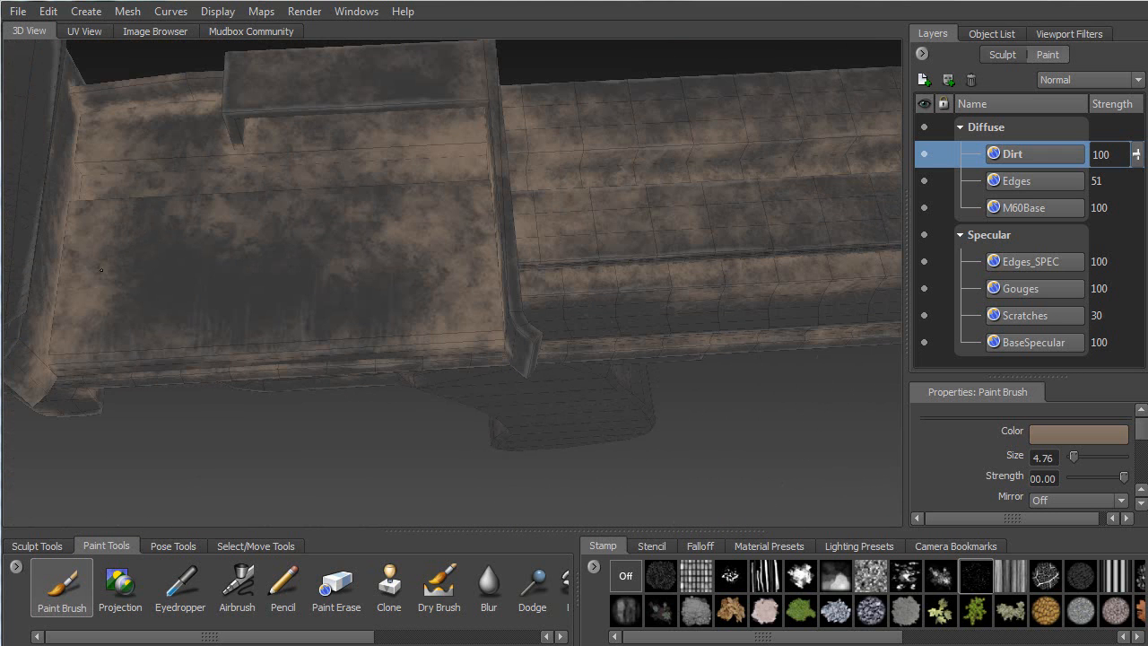
{"action": "left_click_drag", "start_coordinate": [420, 269], "coordinate": [194, 190], "text": "alt"}
{"action": "middle_click_drag", "start_coordinate": [354, 230], "coordinate": [280, 375], "text": "alt"}
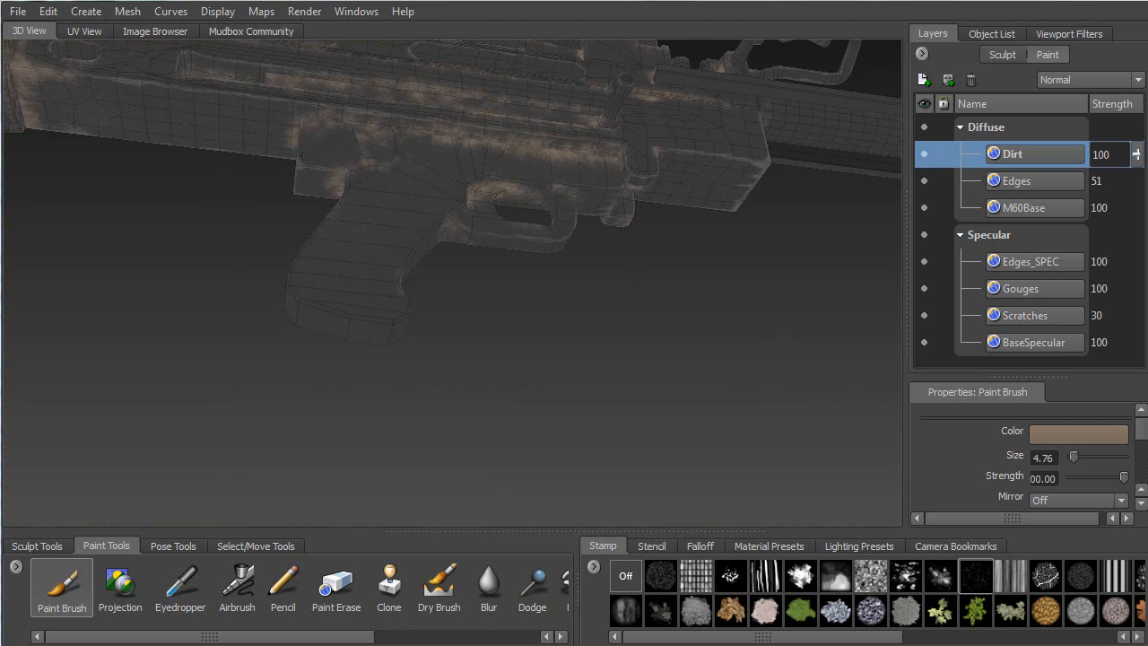
{"action": "left_click_drag", "start_coordinate": [583, 149], "coordinate": [482, 235], "text": "alt"}
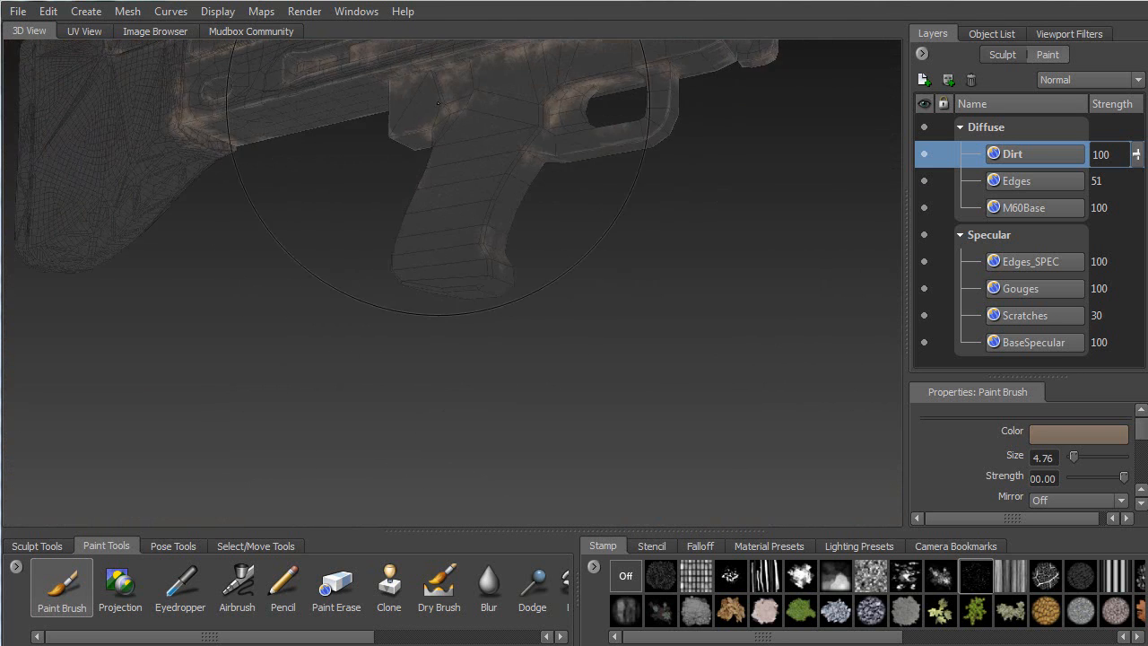
{"action": "middle_click_drag", "start_coordinate": [483, 235], "coordinate": [322, 387], "text": "alt"}
{"action": "right_click_drag", "start_coordinate": [321, 387], "coordinate": [395, 365], "text": "alt"}
{"action": "left_click_drag", "start_coordinate": [395, 364], "coordinate": [363, 212], "text": "alt"}
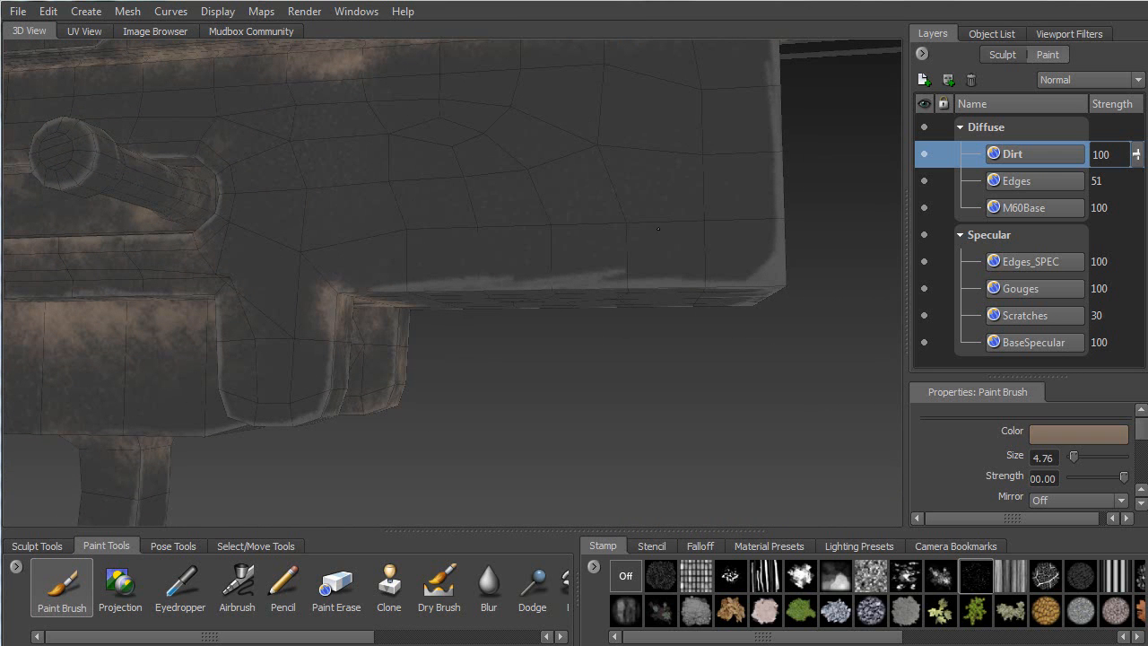
{"action": "left_click_drag", "start_coordinate": [357, 136], "coordinate": [304, 235], "text": "alt"}
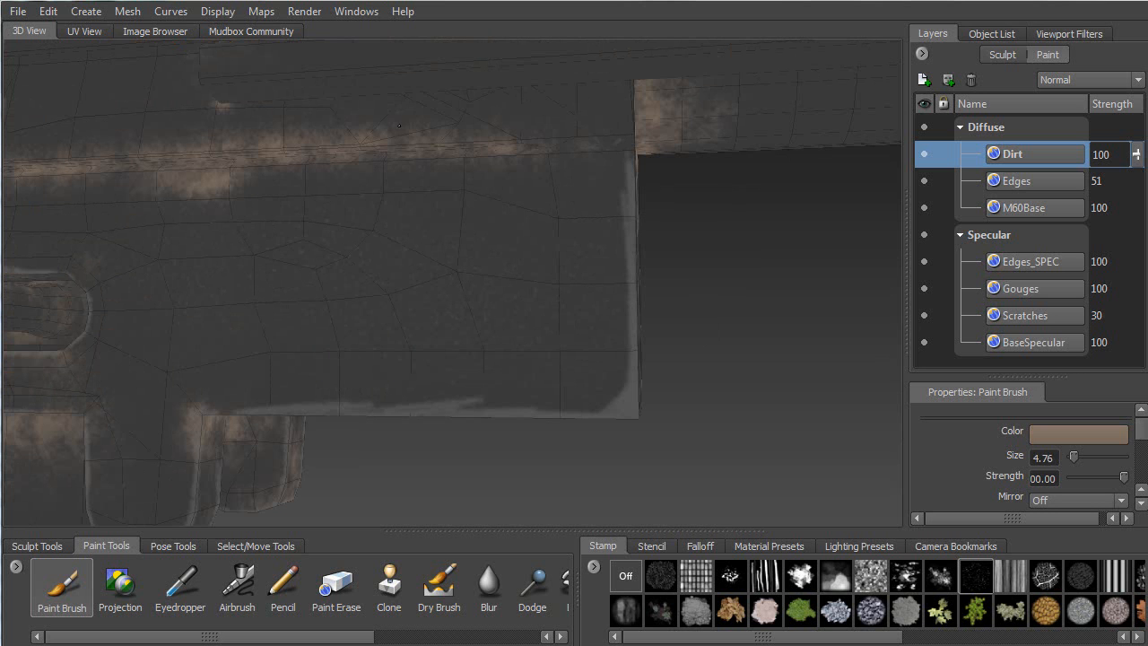
{"action": "middle_click_drag", "start_coordinate": [116, 113], "coordinate": [413, 107], "text": "alt"}
{"action": "left_click_drag", "start_coordinate": [412, 107], "coordinate": [359, 145], "text": "alt"}
{"action": "left_click_drag", "start_coordinate": [588, 196], "coordinate": [359, 277], "text": "alt"}
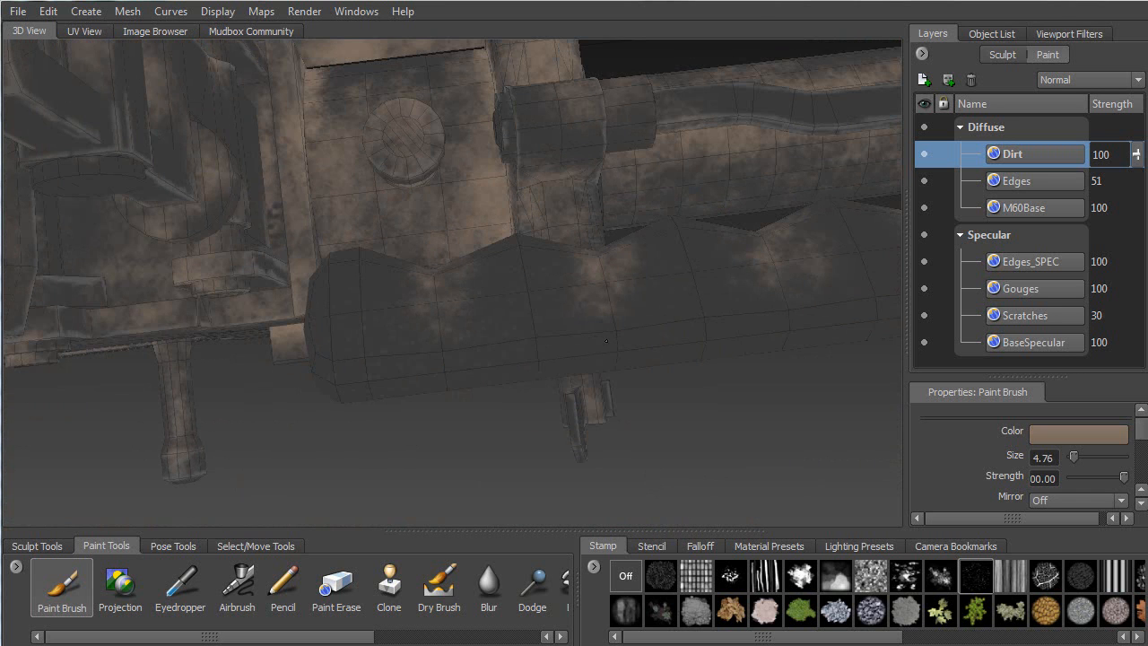
{"action": "left_click_drag", "start_coordinate": [622, 281], "coordinate": [396, 252], "text": "alt"}
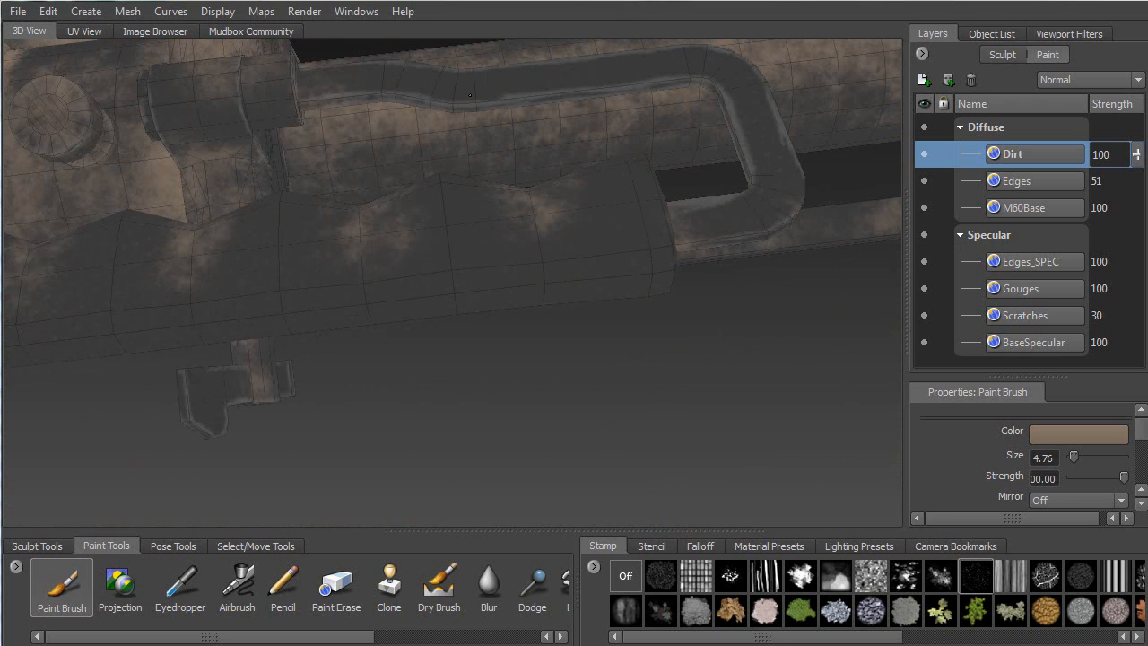
{"action": "left_click_drag", "start_coordinate": [404, 157], "coordinate": [612, 248], "text": "alt"}
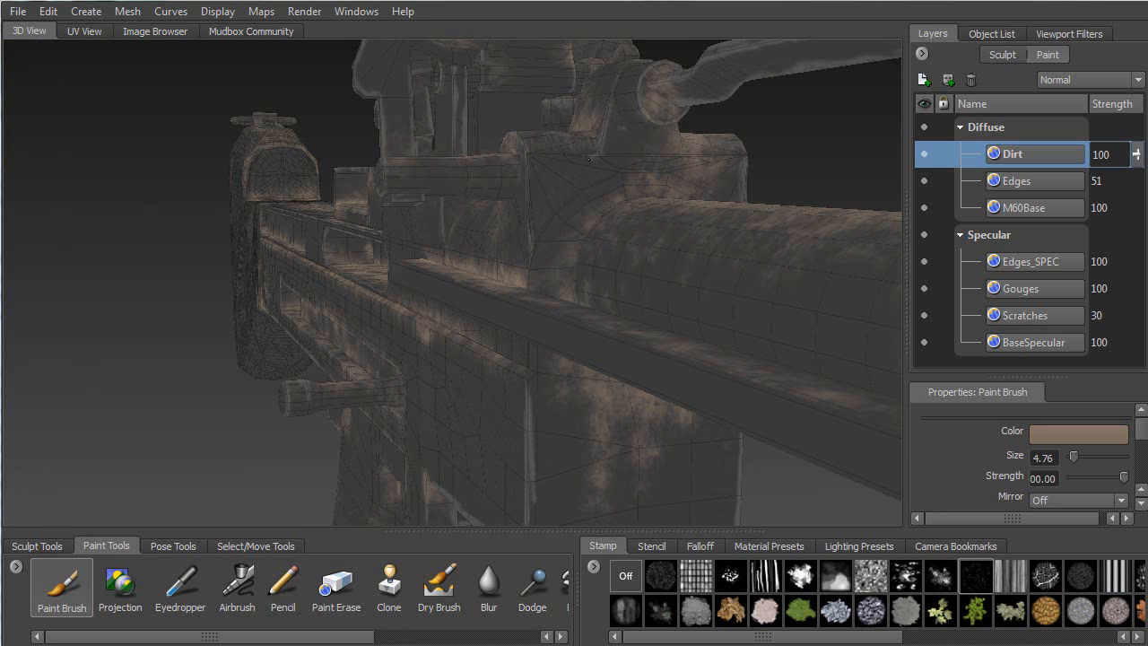
{"action": "left_click_drag", "start_coordinate": [661, 183], "coordinate": [631, 421], "text": "alt"}
{"action": "left_click_drag", "start_coordinate": [741, 441], "coordinate": [490, 209], "text": "alt"}
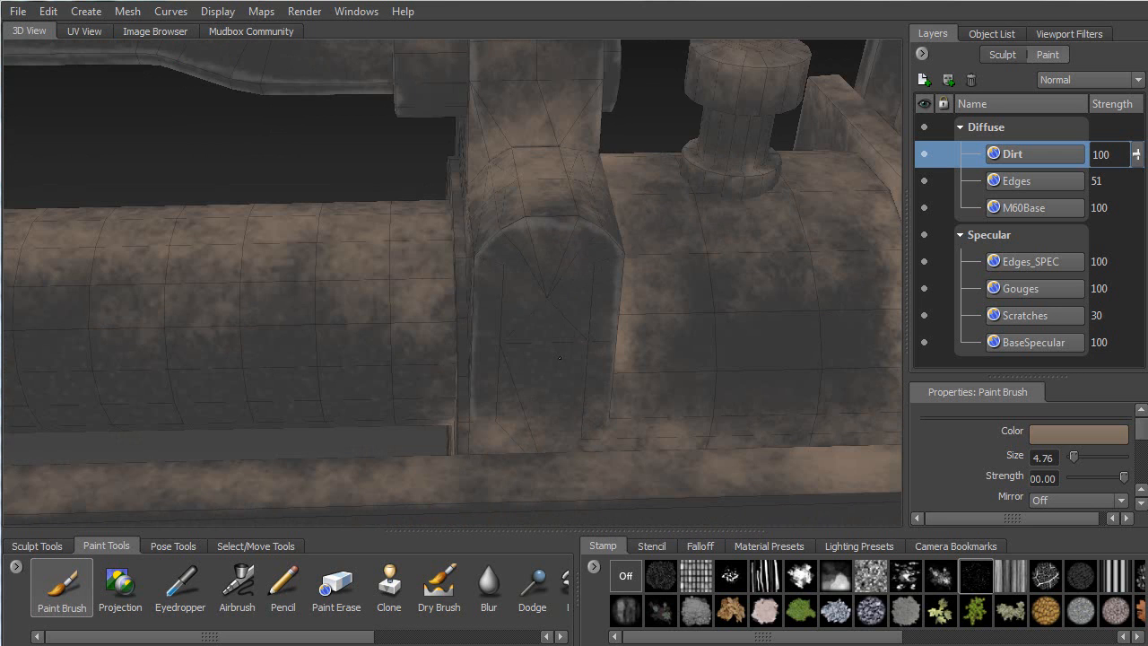
{"action": "left_click_drag", "start_coordinate": [531, 397], "coordinate": [593, 343], "text": "alt"}
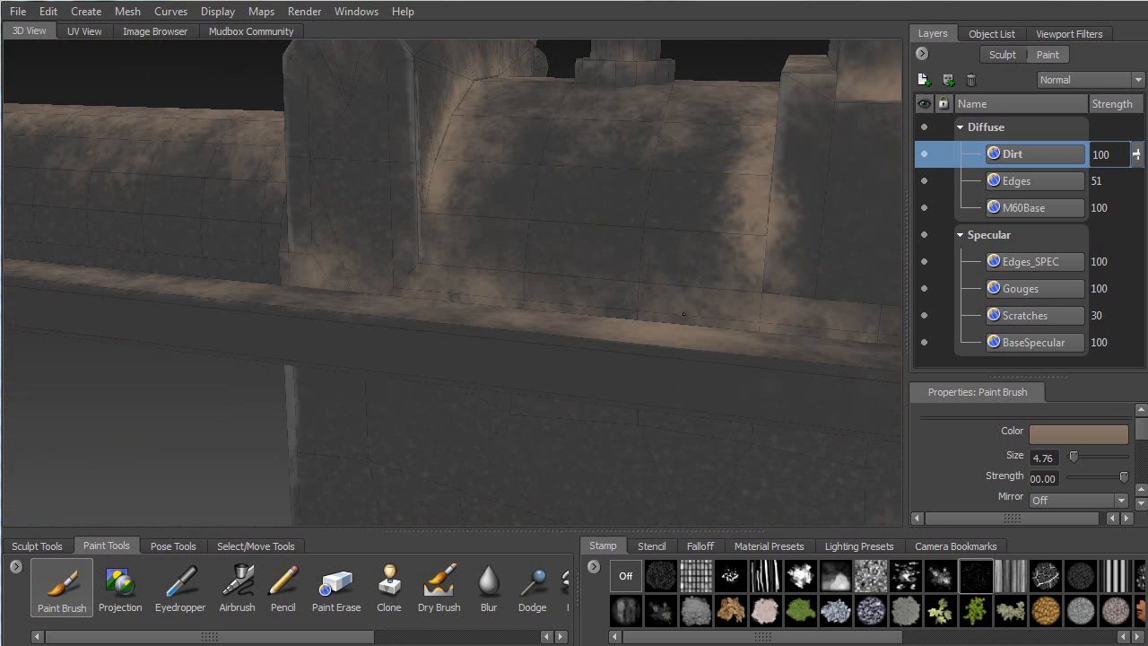
{"action": "left_click_drag", "start_coordinate": [689, 297], "coordinate": [708, 280], "text": "alt"}
{"action": "right_click_drag", "start_coordinate": [709, 280], "coordinate": [529, 323], "text": "alt"}
{"action": "left_click_drag", "start_coordinate": [529, 323], "coordinate": [559, 336], "text": "alt"}
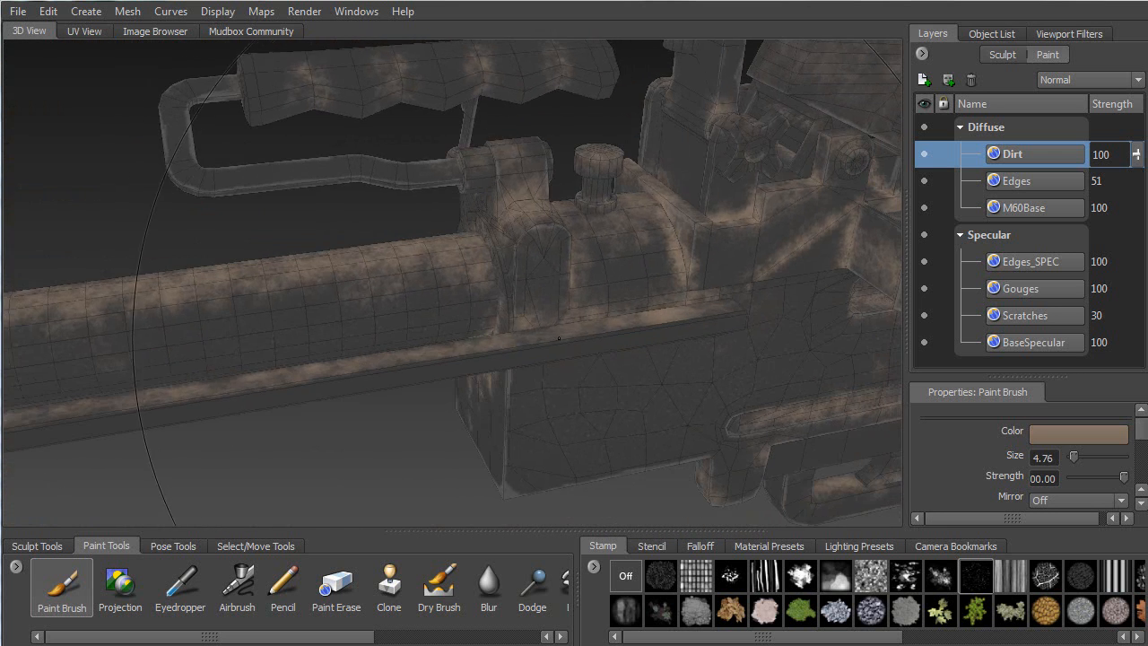
{"action": "middle_click_drag", "start_coordinate": [256, 405], "coordinate": [636, 246], "text": "alt"}
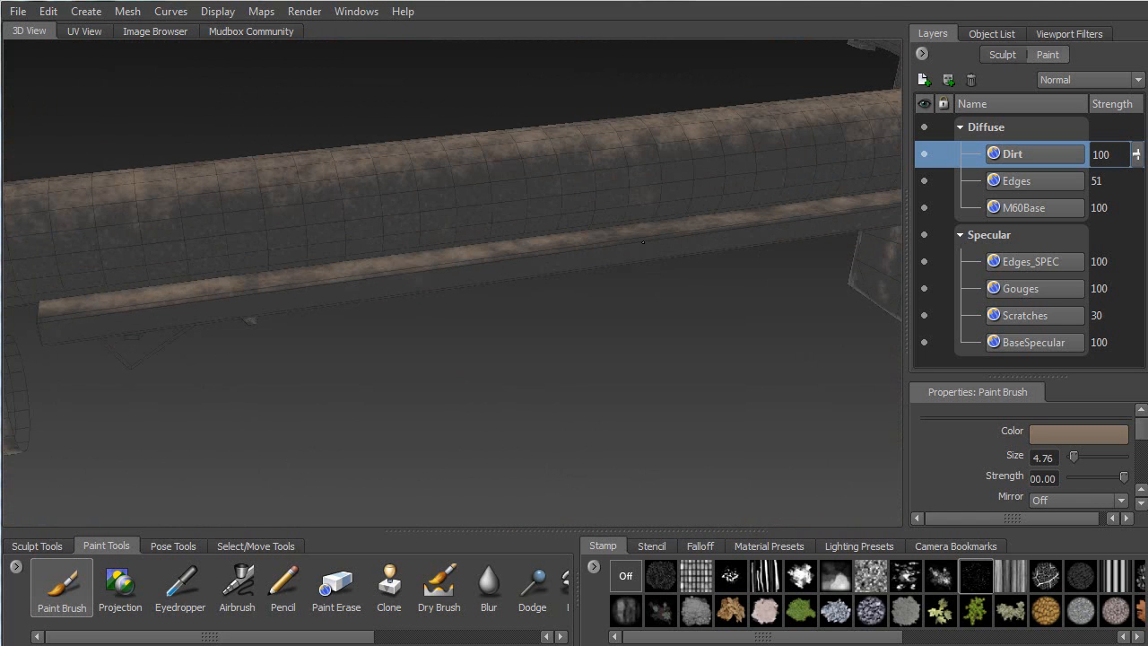
{"action": "mouse_move", "coordinate": [140, 311]}
{"action": "left_mouse_down", "text": "alt"}
{"action": "mouse_move", "coordinate": [212, 243]}
{"action": "mouse_move", "coordinate": [371, 189]}
{"action": "left_mouse_up", "text": "alt"}
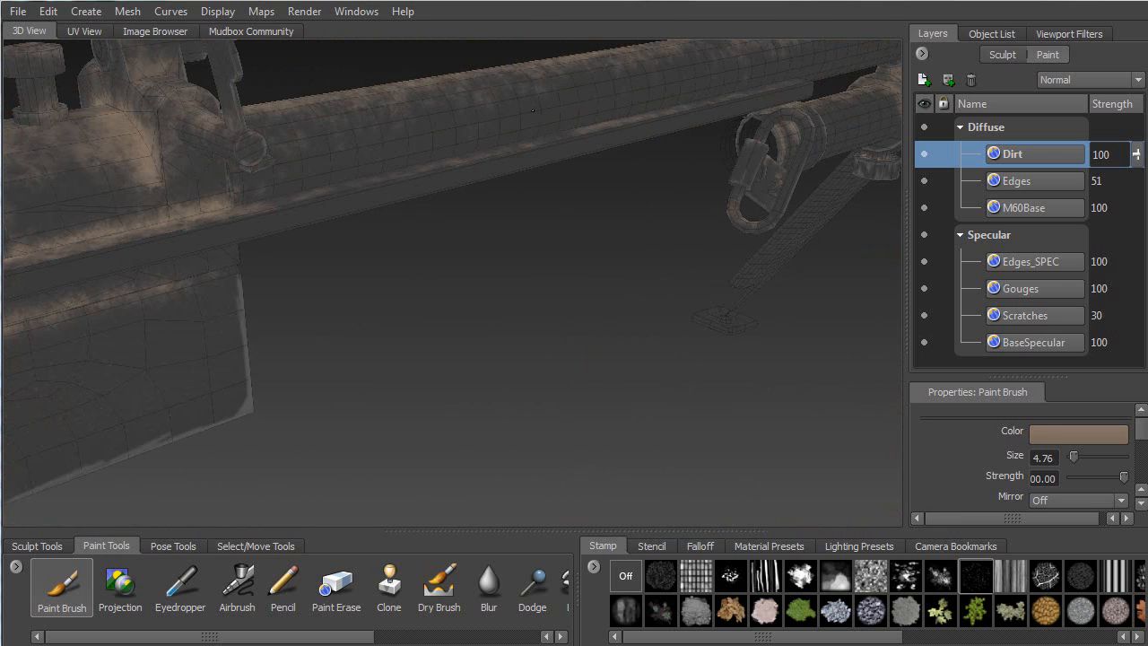
{"action": "left_click_drag", "start_coordinate": [698, 65], "coordinate": [309, 178], "text": "alt"}
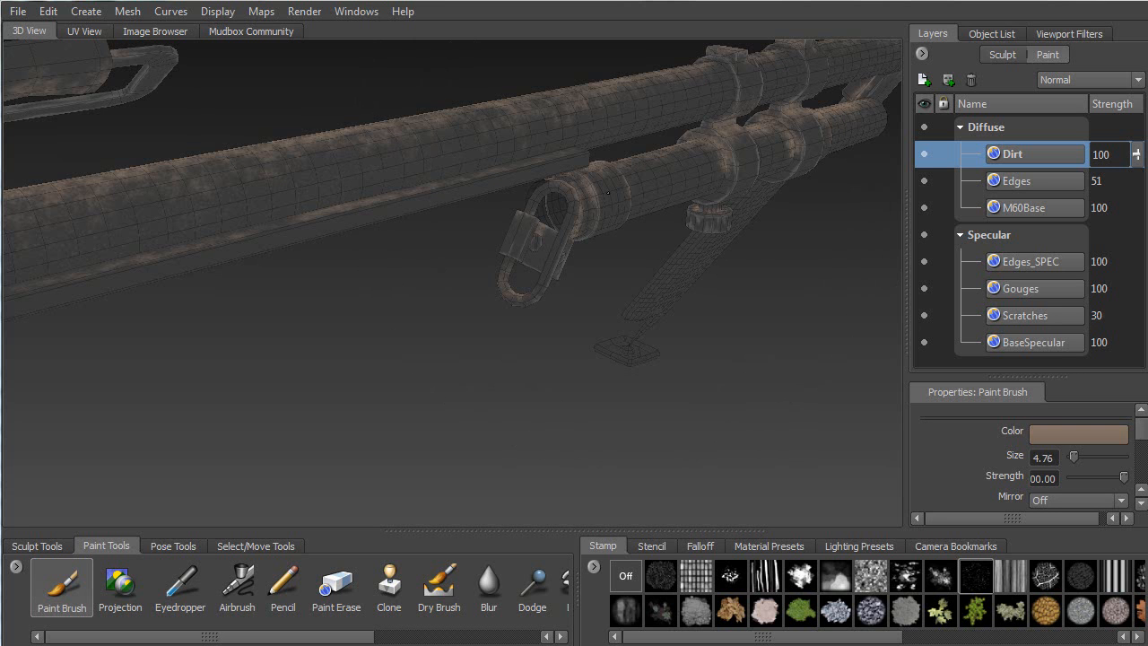
{"action": "left_click_drag", "start_coordinate": [622, 187], "coordinate": [156, 202], "text": "alt"}
{"action": "middle_click_drag", "start_coordinate": [156, 203], "coordinate": [303, 164], "text": "alt"}
{"action": "left_click_drag", "start_coordinate": [302, 164], "coordinate": [407, 215], "text": "alt"}
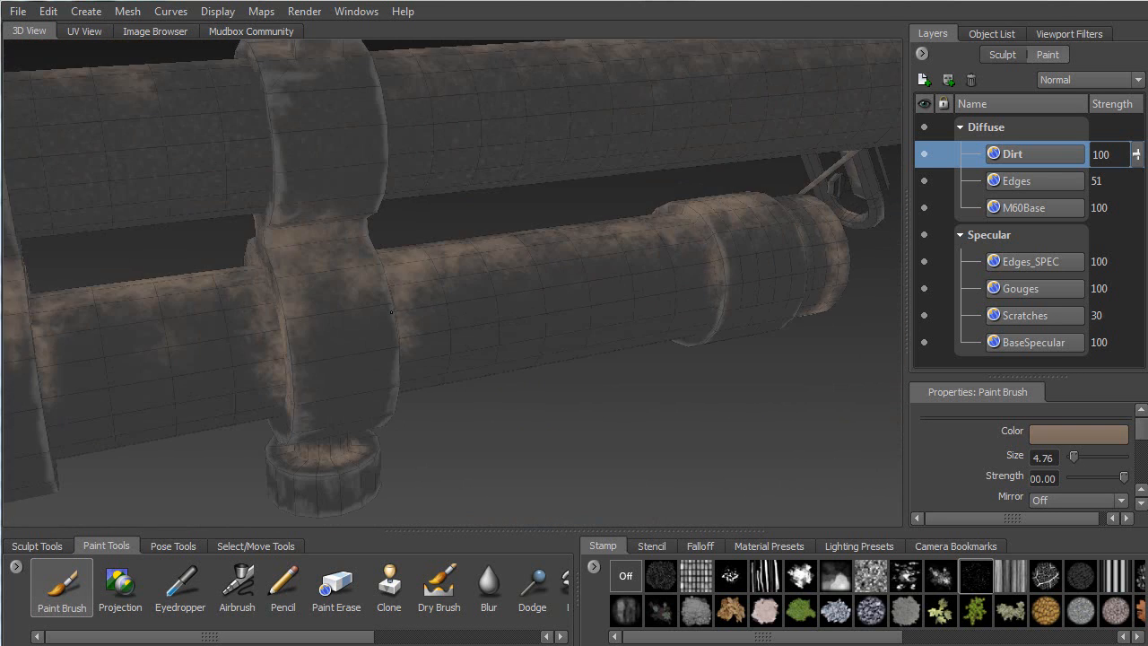
{"action": "left_click_drag", "start_coordinate": [556, 302], "coordinate": [504, 251], "text": "alt"}
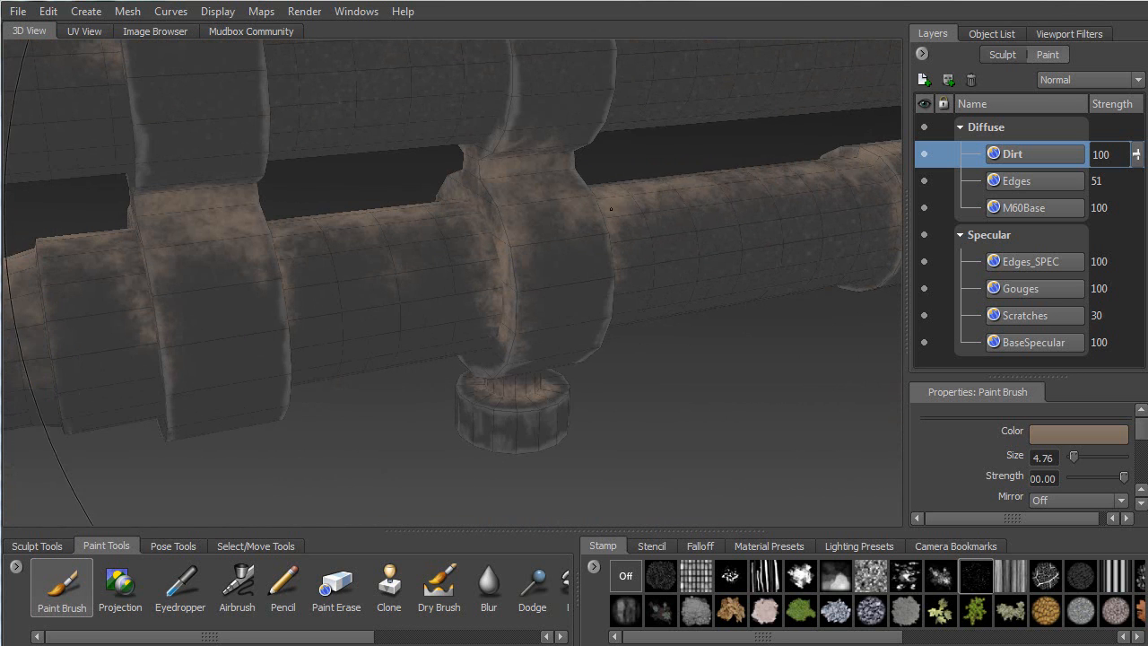
{"action": "left_click_drag", "start_coordinate": [343, 248], "coordinate": [469, 230], "text": "alt"}
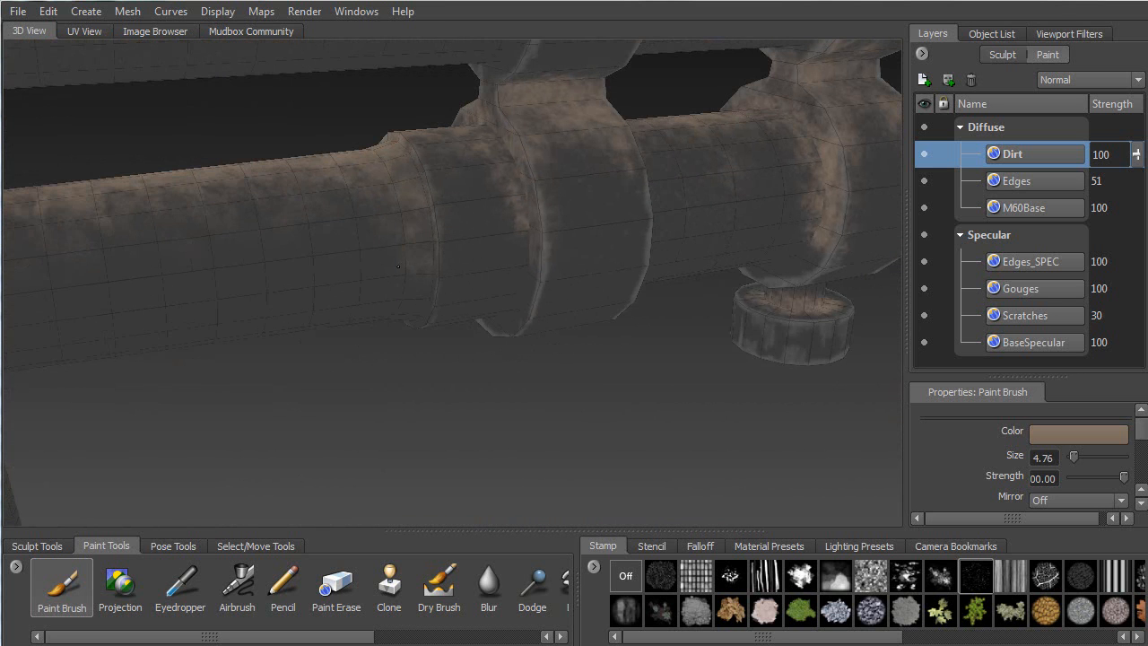
{"action": "left_click_drag", "start_coordinate": [38, 289], "coordinate": [427, 194], "text": "alt"}
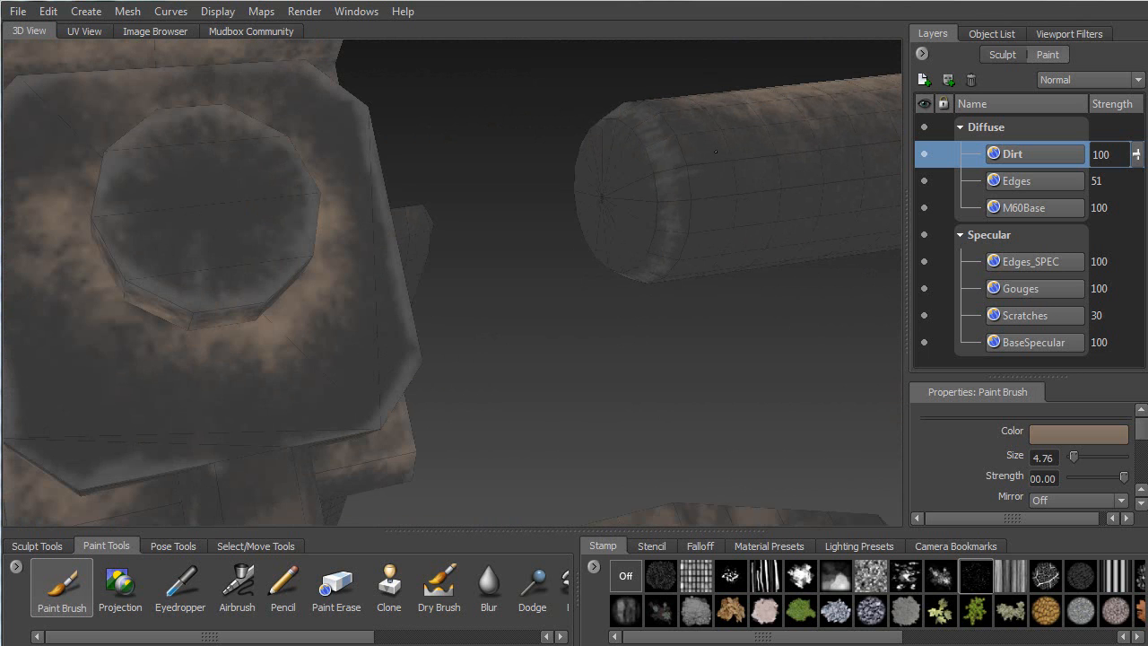
{"action": "left_click_drag", "start_coordinate": [704, 196], "coordinate": [549, 216], "text": "alt"}
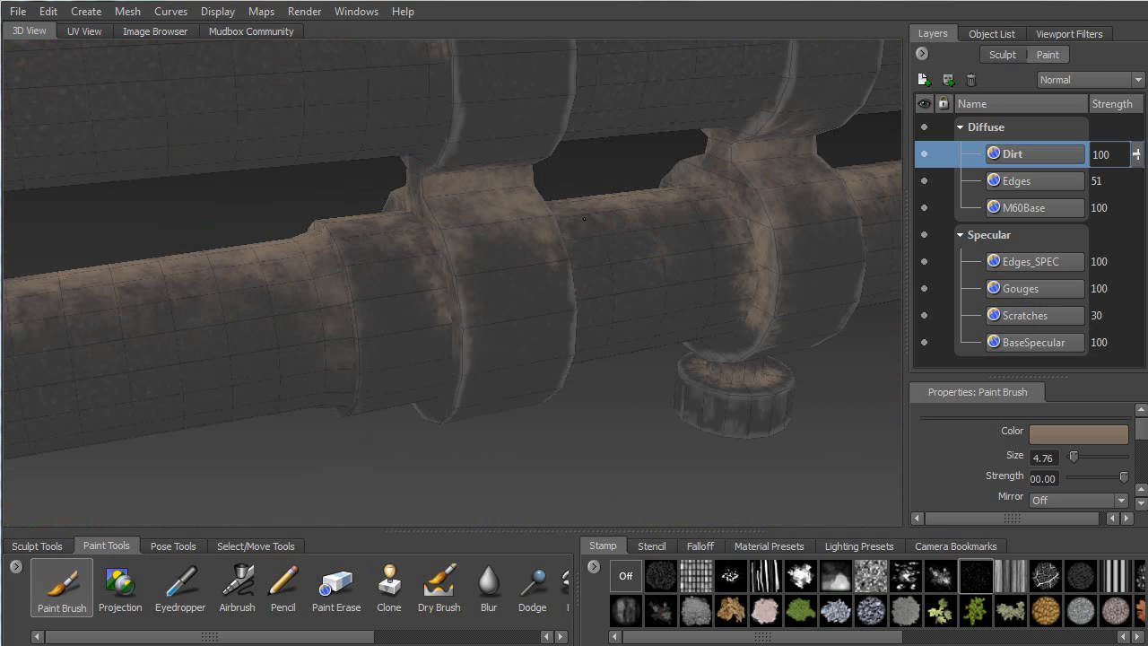
{"action": "right_click", "coordinate": [581, 431]}
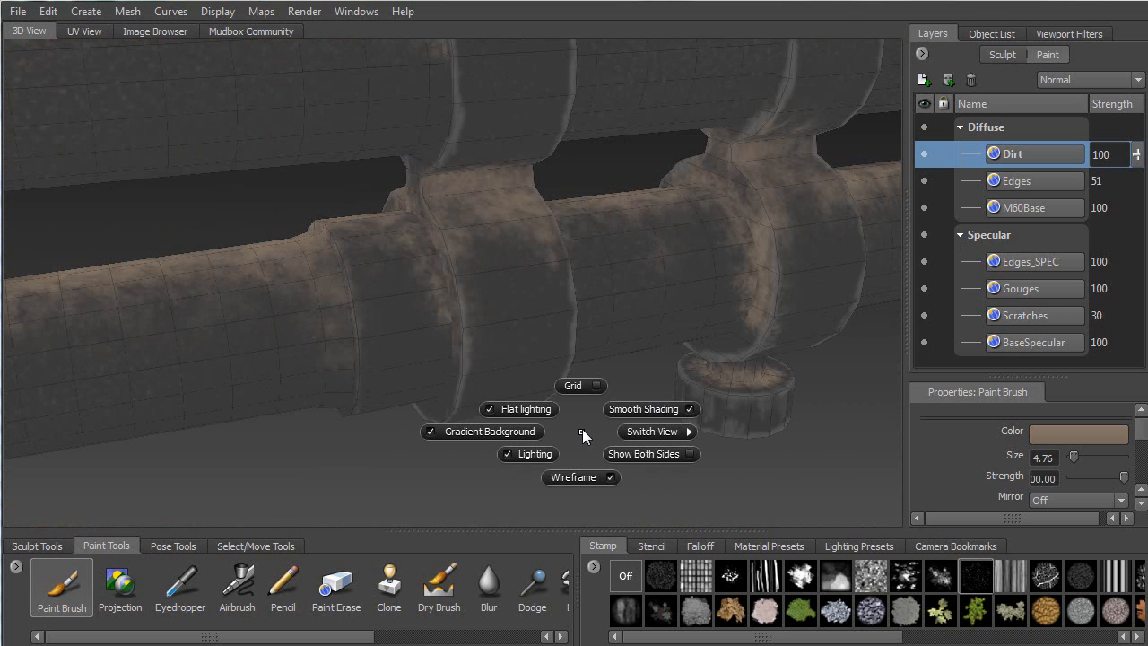
Turn off Flat Lighting and orbit out until the lit muzzle and bipod are visible
{"action": "left_click", "coordinate": [524, 409]}
{"action": "left_click_drag", "start_coordinate": [540, 425], "coordinate": [440, 434], "text": "alt"}
{"action": "right_click_drag", "start_coordinate": [440, 434], "coordinate": [506, 325], "text": "alt"}
{"action": "left_click_drag", "start_coordinate": [506, 324], "coordinate": [881, 316], "text": "alt"}
{"action": "left_click_drag", "start_coordinate": [619, 326], "coordinate": [730, 312], "text": "alt"}
{"action": "middle_click_drag", "start_coordinate": [429, 246], "coordinate": [682, 263], "text": "alt"}
Orbit to the gun's opposite side and close in on the lit receiver and grip
{"action": "left_click_drag", "start_coordinate": [495, 282], "coordinate": [556, 278], "text": "alt"}
{"action": "middle_click_drag", "start_coordinate": [556, 279], "coordinate": [738, 274], "text": "alt"}
{"action": "mouse_move", "coordinate": [738, 273]}
{"action": "left_mouse_down", "text": "alt"}
{"action": "mouse_move", "coordinate": [584, 285]}
{"action": "mouse_move", "coordinate": [467, 151]}
{"action": "left_mouse_up", "text": "alt"}
{"action": "middle_click_drag", "start_coordinate": [466, 151], "coordinate": [478, 208], "text": "alt"}
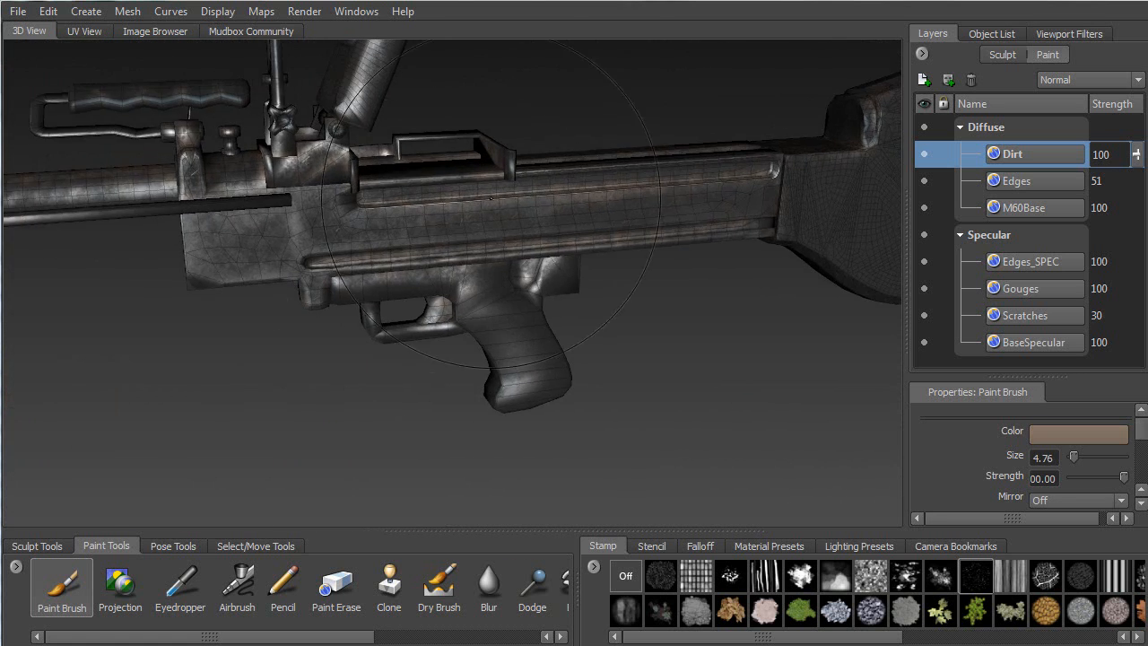
{"action": "right_click_drag", "start_coordinate": [478, 208], "coordinate": [499, 423], "text": "alt"}
{"action": "middle_click_drag", "start_coordinate": [497, 161], "coordinate": [483, 260], "text": "alt"}
{"action": "right_click_drag", "start_coordinate": [482, 247], "coordinate": [491, 314], "text": "alt"}
{"action": "left_click_drag", "start_coordinate": [491, 314], "coordinate": [439, 297], "text": "alt"}
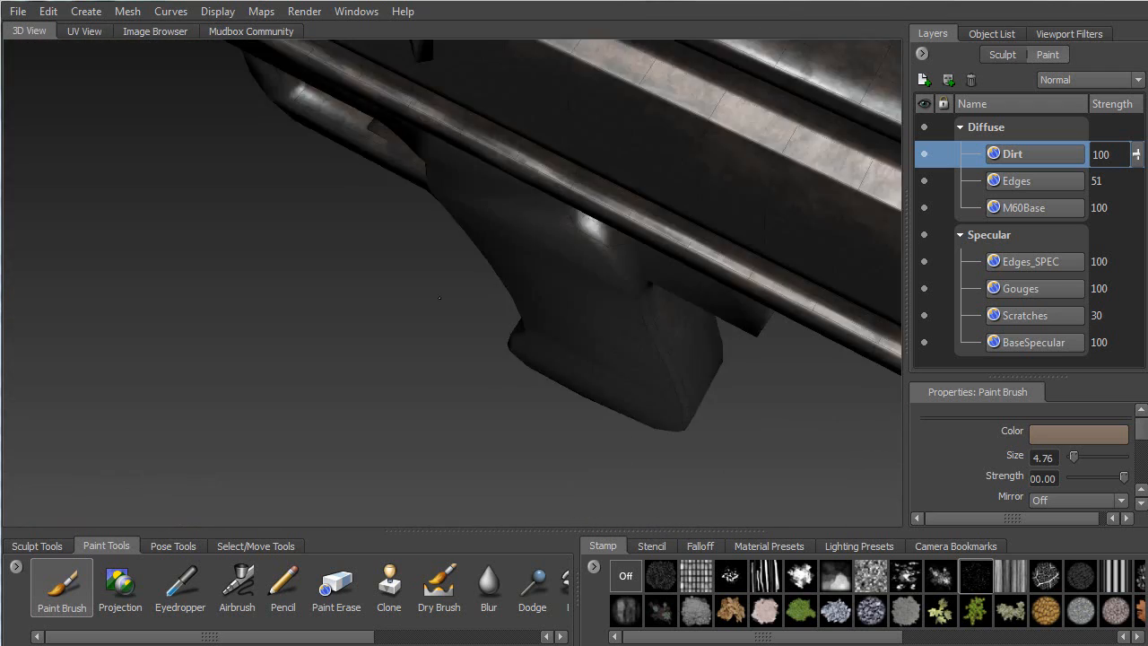
Inspect the grime on the top rail, then return to a side view of the receiver
{"action": "left_click_drag", "start_coordinate": [605, 256], "coordinate": [489, 300], "text": "alt"}
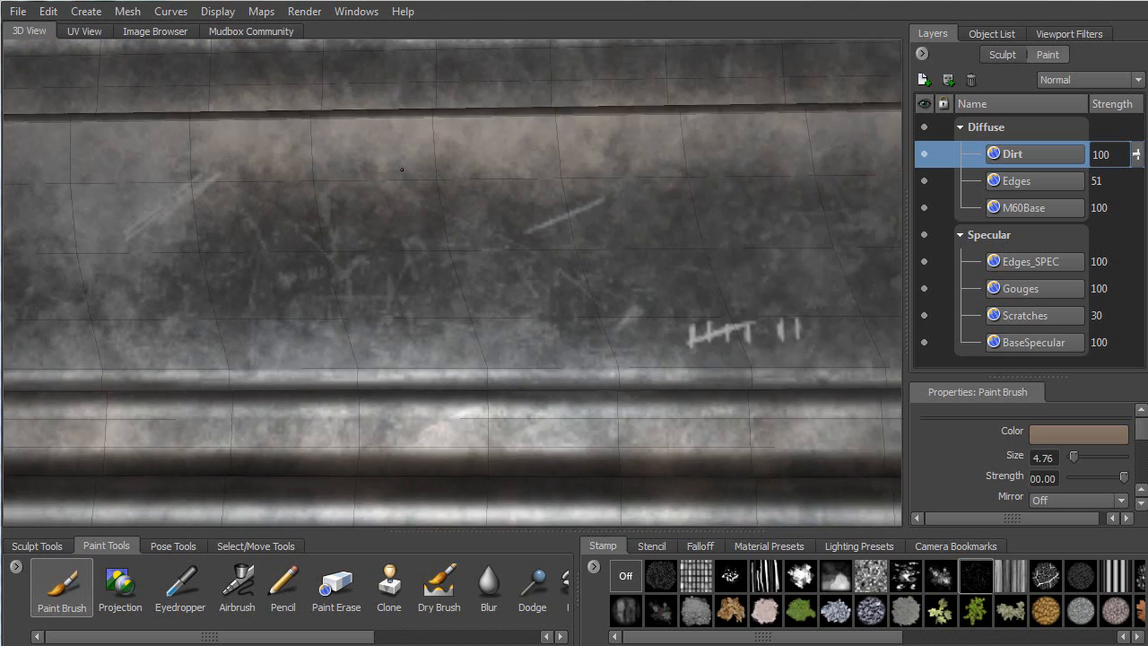
{"action": "left_click_drag", "start_coordinate": [402, 168], "coordinate": [513, 190], "text": "alt"}
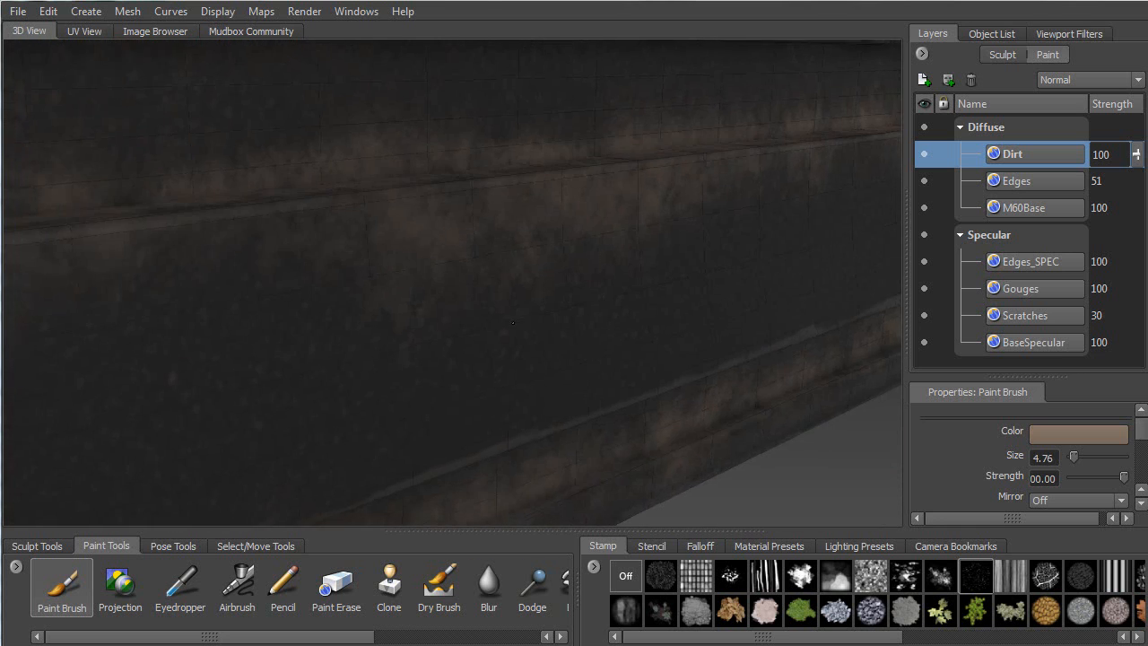
{"action": "right_click_drag", "start_coordinate": [513, 191], "coordinate": [448, 251], "text": "alt"}
{"action": "left_click_drag", "start_coordinate": [448, 252], "coordinate": [400, 305], "text": "alt"}
{"action": "right_click_drag", "start_coordinate": [400, 305], "coordinate": [497, 425], "text": "alt"}
{"action": "middle_click_drag", "start_coordinate": [498, 425], "coordinate": [130, 429], "text": "alt"}
{"action": "mouse_move", "coordinate": [489, 244]}
{"action": "left_mouse_down", "text": "alt"}
{"action": "mouse_move", "coordinate": [534, 258]}
{"action": "mouse_move", "coordinate": [487, 235]}
{"action": "mouse_move", "coordinate": [468, 242]}
{"action": "mouse_move", "coordinate": [472, 255]}
{"action": "left_mouse_up", "text": "alt"}
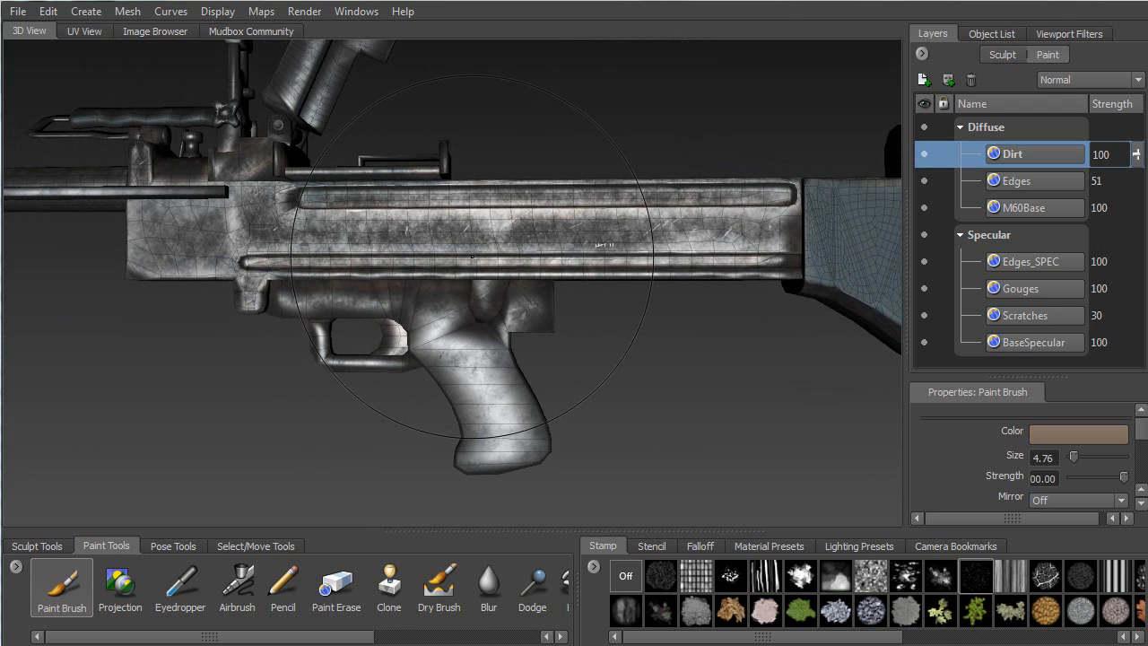